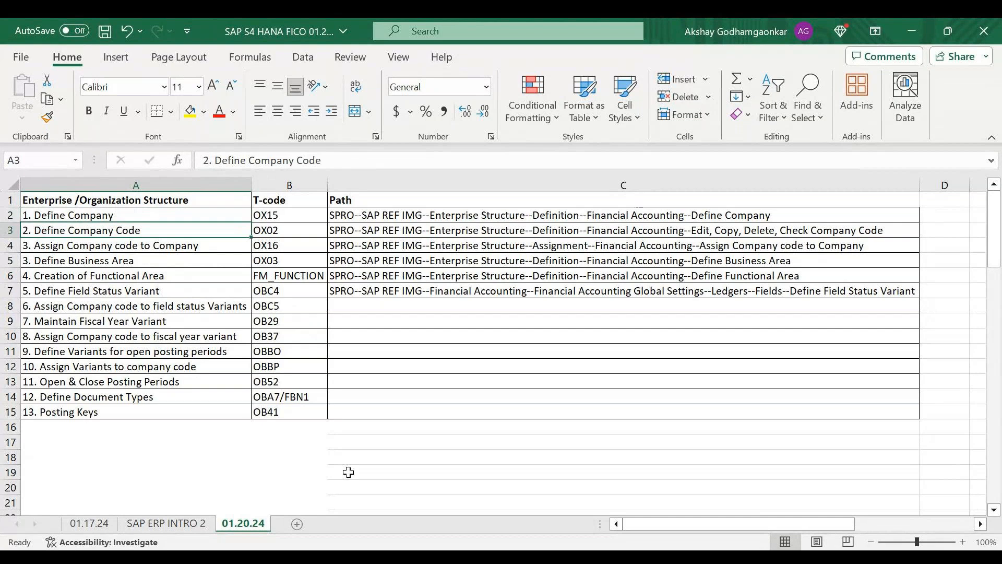
- Examine the enterprise structure topics in column A, from Define Company Code through Define Document Types
key("Down")
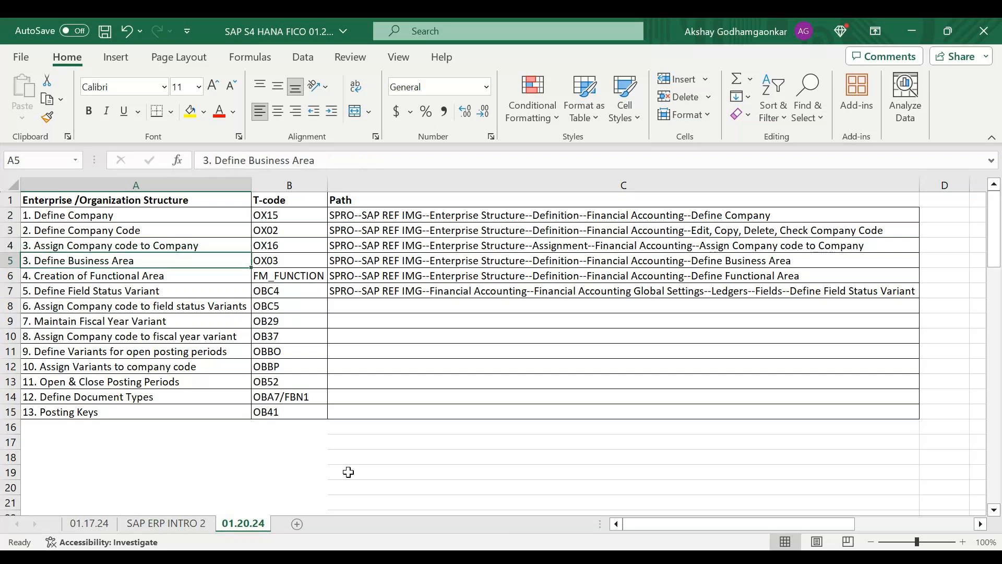
key("Down")
key("Down")
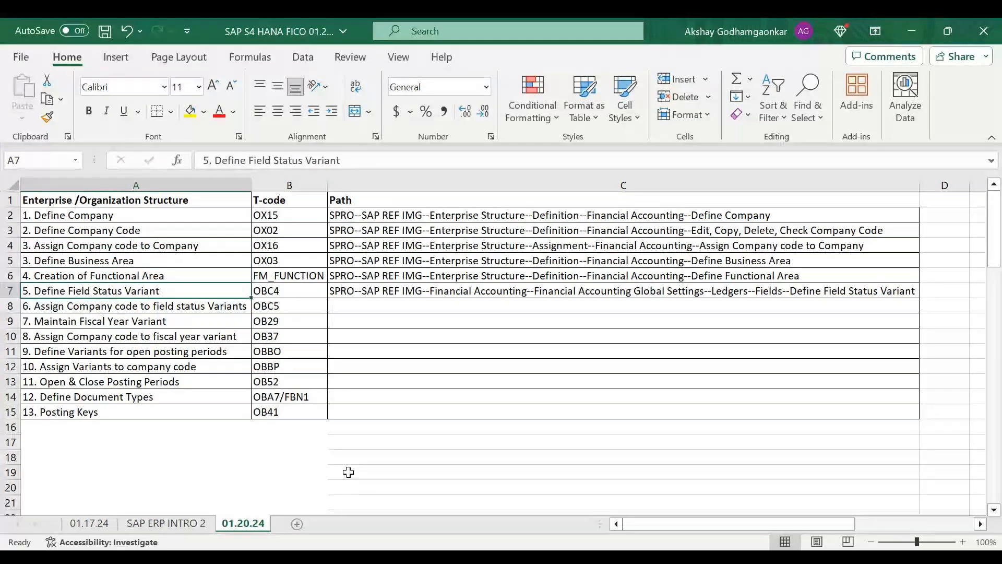
key("Up")
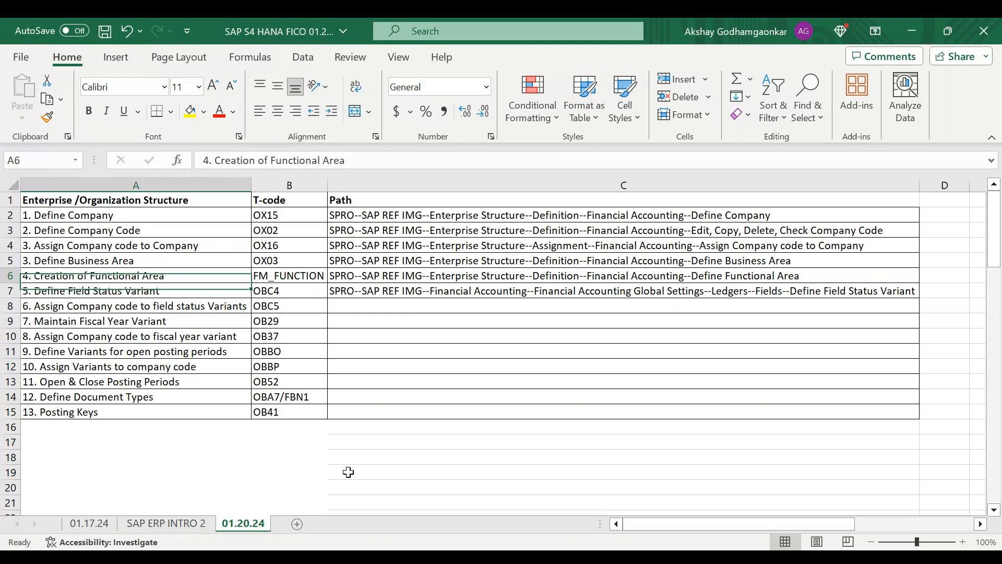
key("Down")
key("Down")
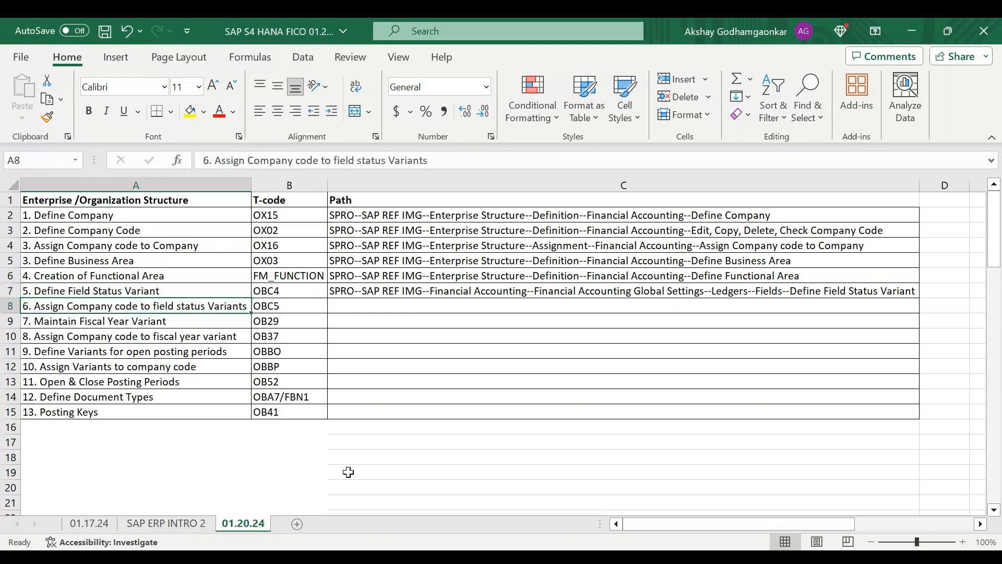
key("Down")
key("Up")
key("Up")
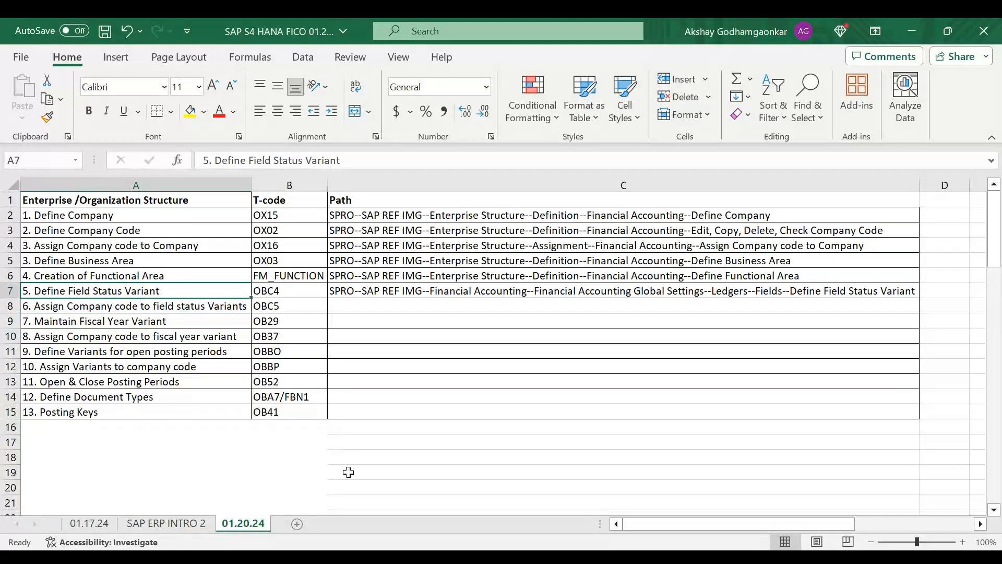
key("Down")
key("Down")
key("Down")
key("Down")
key("Down")
key("Down")
key("Down")
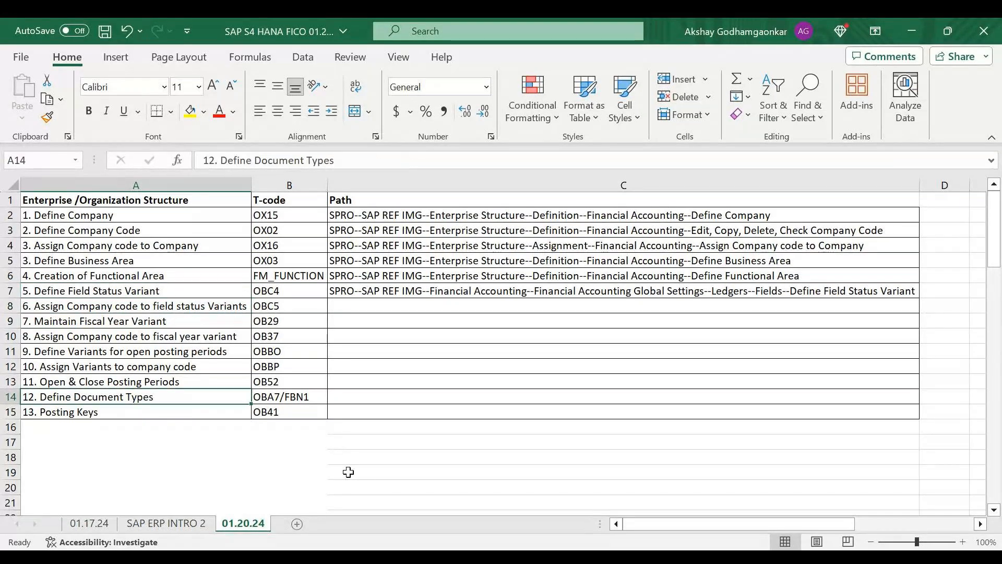
key("Up")
key("Up")
key("Up")
key("Up")
key("Up")
key("Up")
key("Up")
key("Up")
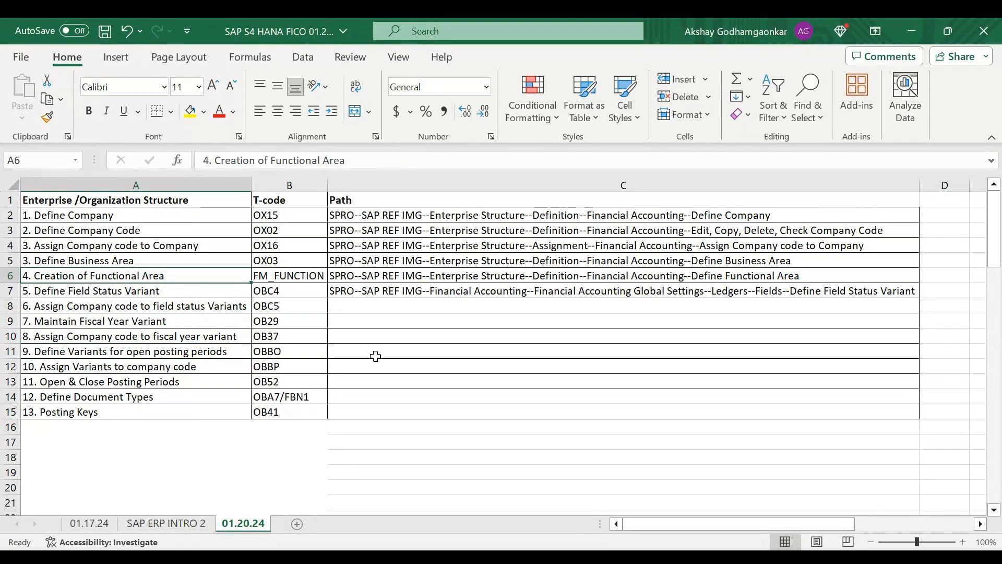
key("Up")
key("Up")
key("Right")
left_click(389, 246)
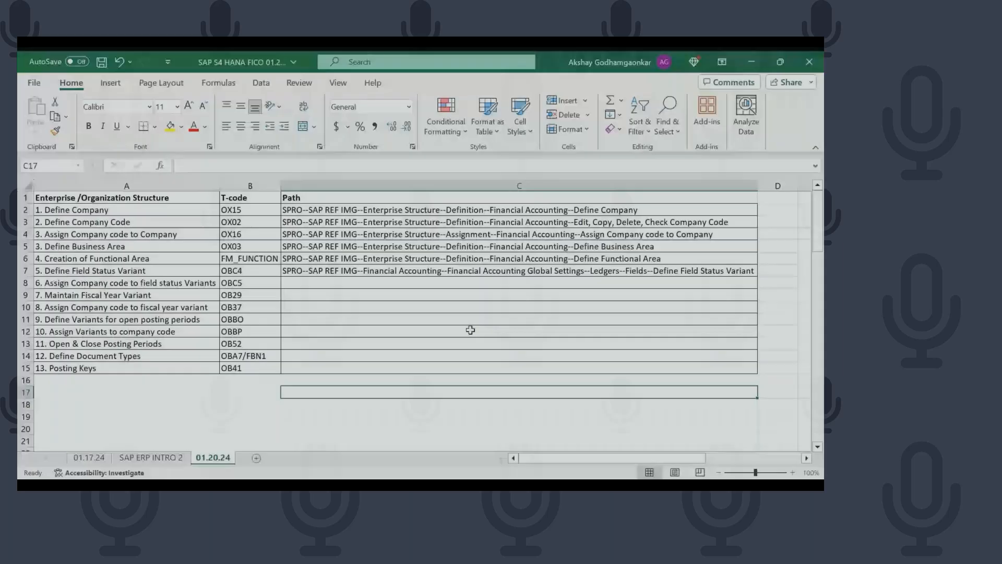
- Review the configuration paths in column C up to the Define Company row and its T-code in B2
left_click(534, 335)
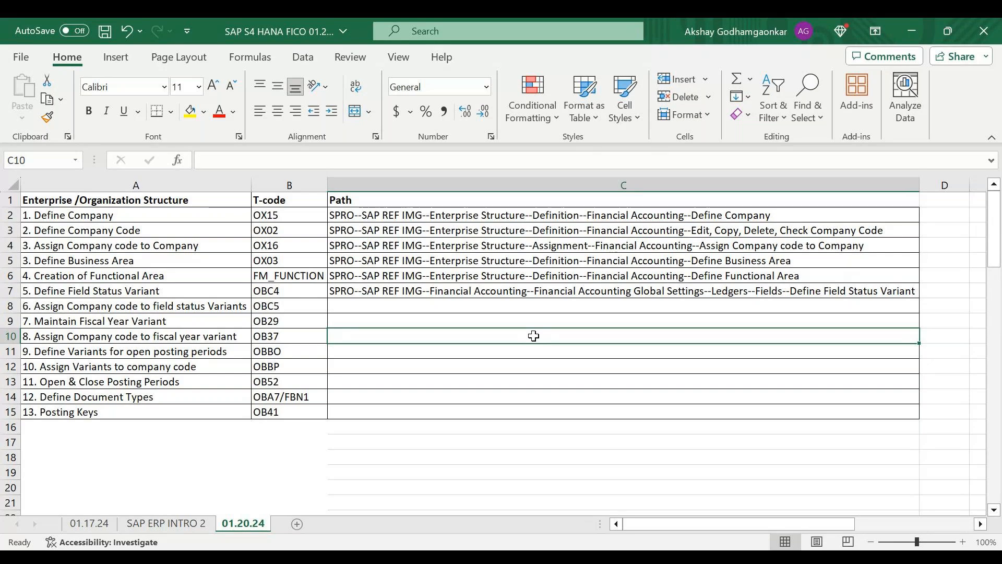
key("Up")
key("Up")
key("Up")
key("Up")
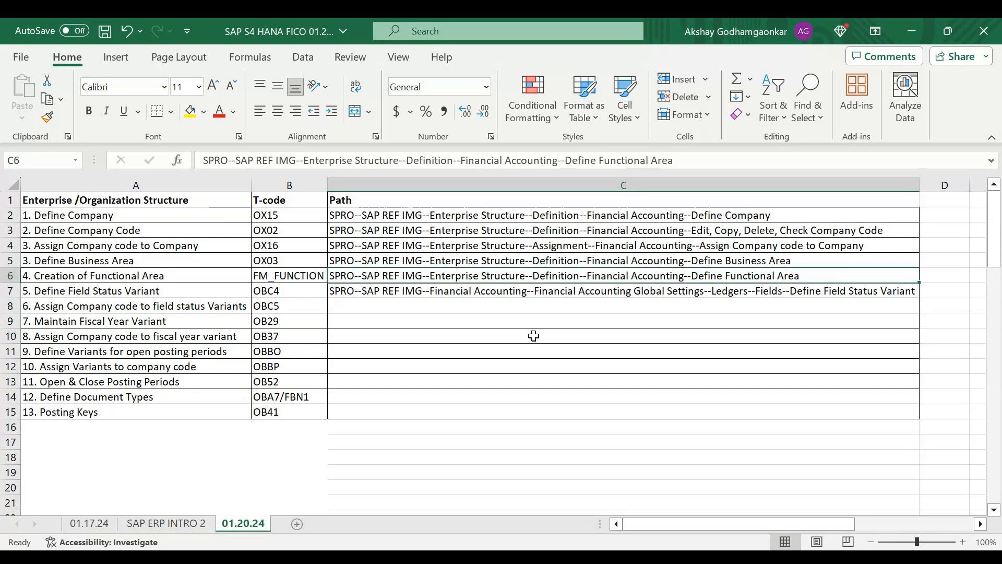
key("Up")
key("Up")
key("Up")
key("Up")
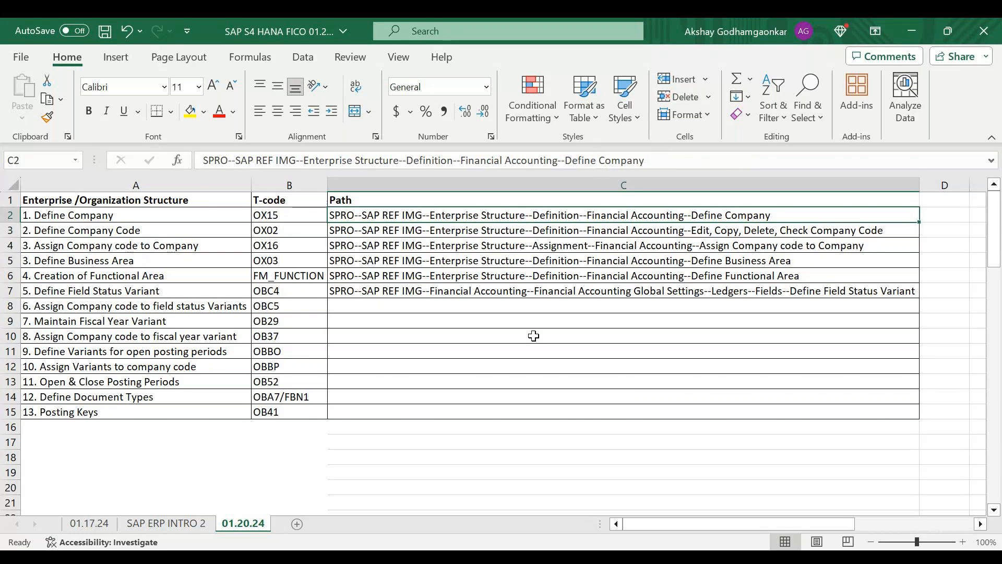
key("Left")
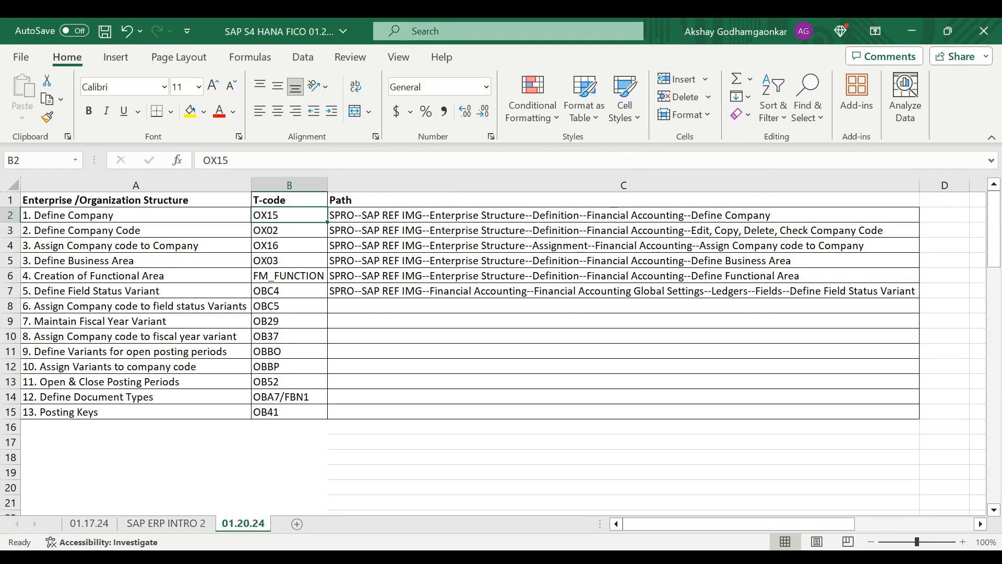
- Switch to the web browser and search Google for "Adani Group"
key("alt+Tab")
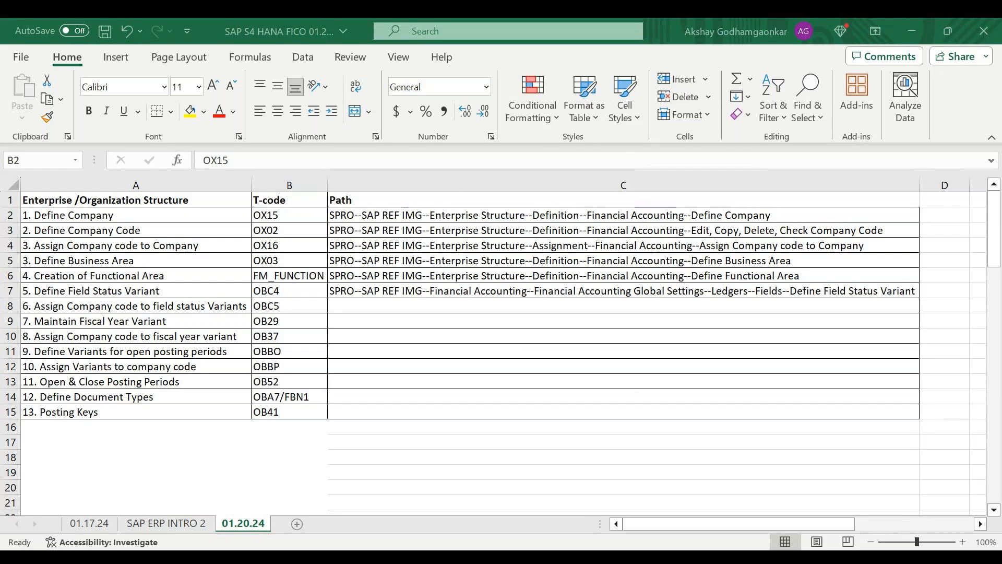
left_click(321, 412)
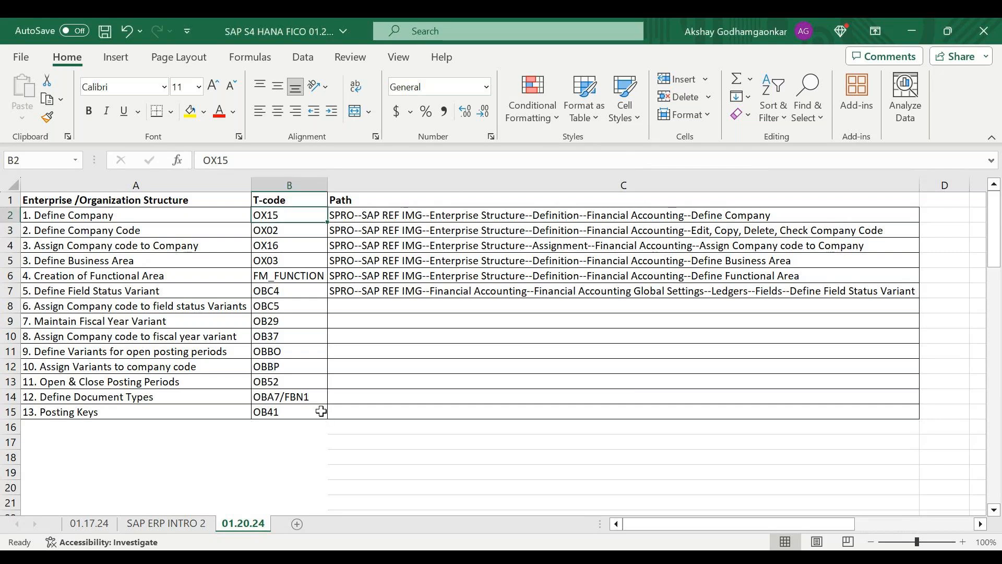
key("alt+Tab")
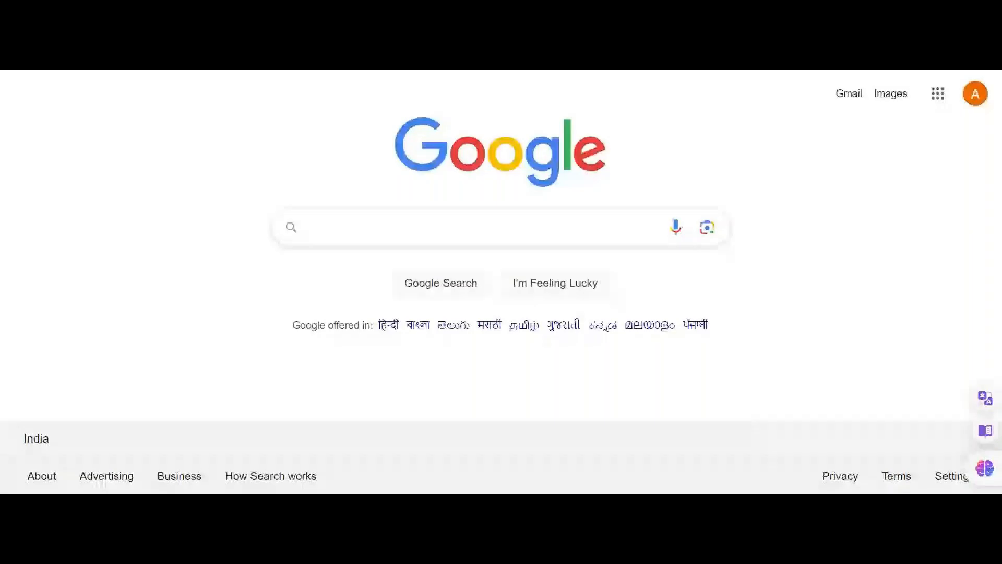
left_click(310, 227)
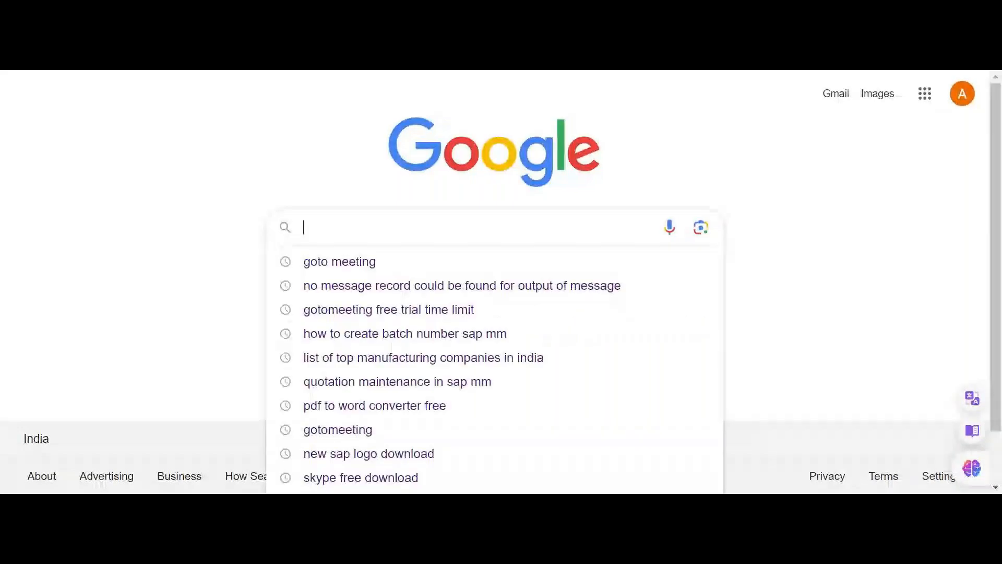
type("Adani")
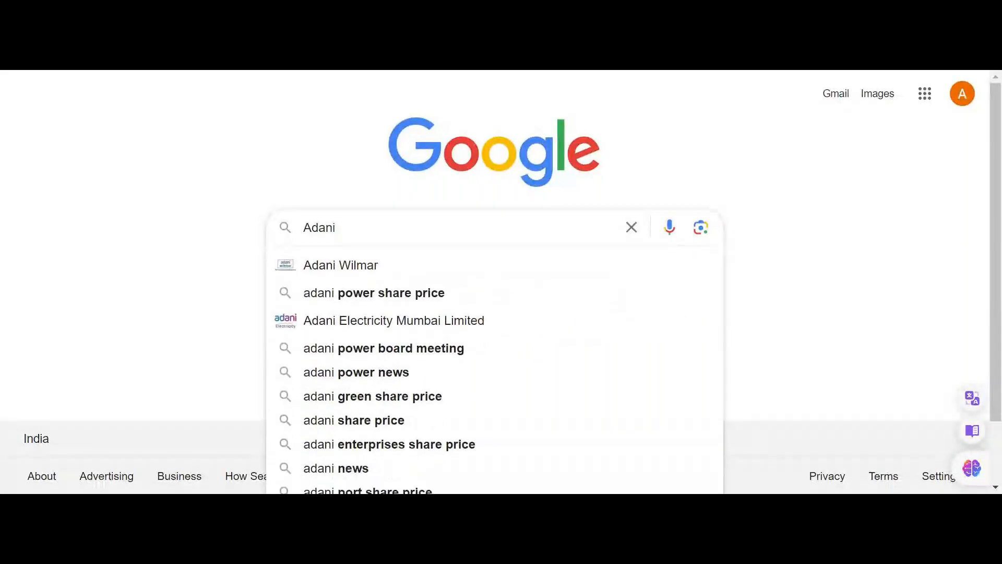
type(" Group")
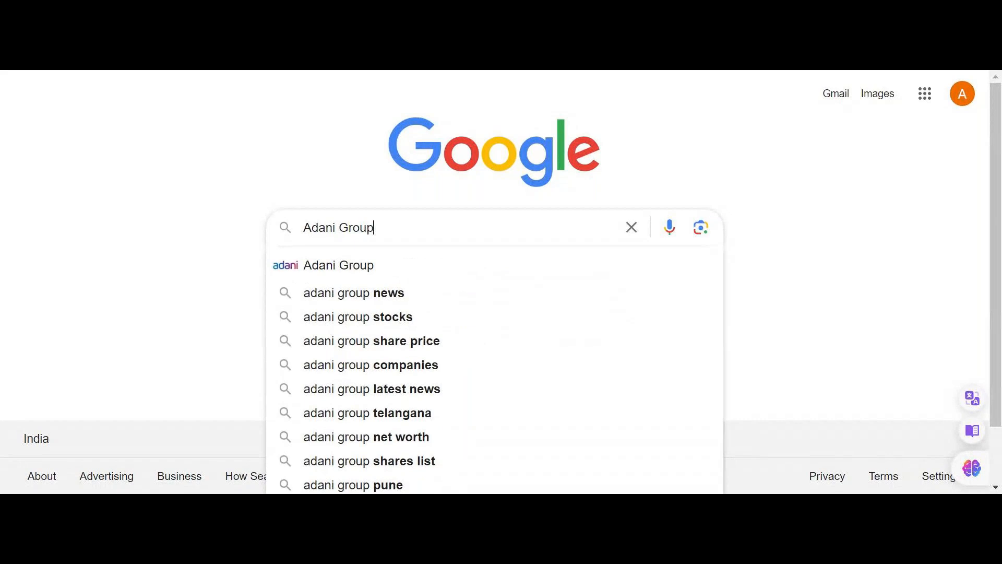
key("Return")
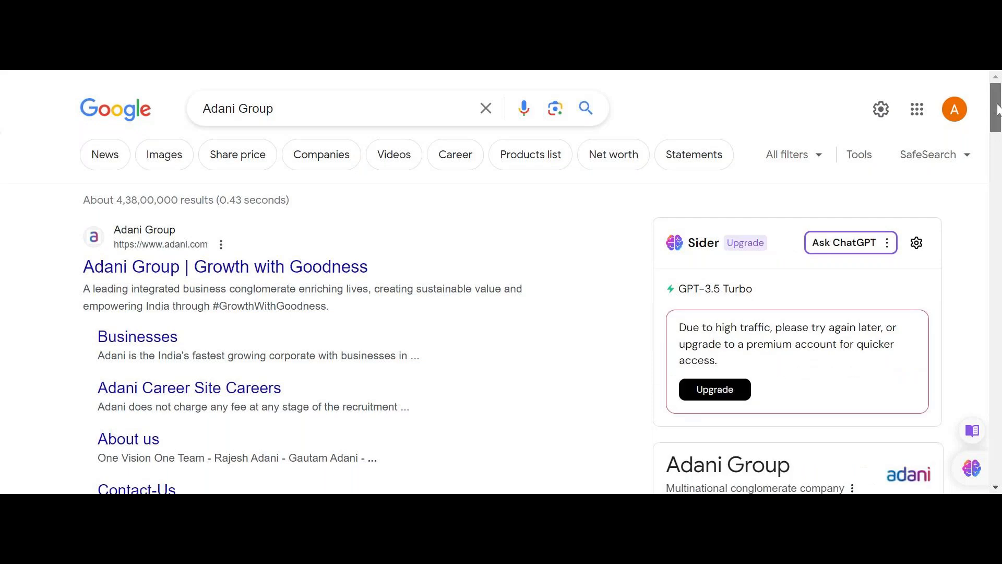
- Open the full list of Adani Group subsidiaries from the company overview in the search results and review it
left_click_drag(997, 109, 1000, 143)
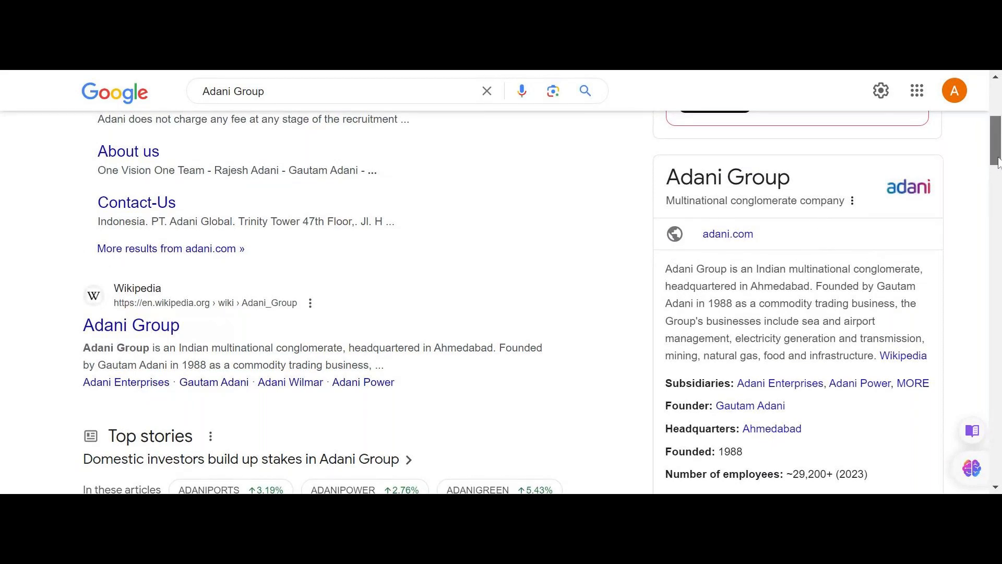
scroll(994, 175, "down", 3)
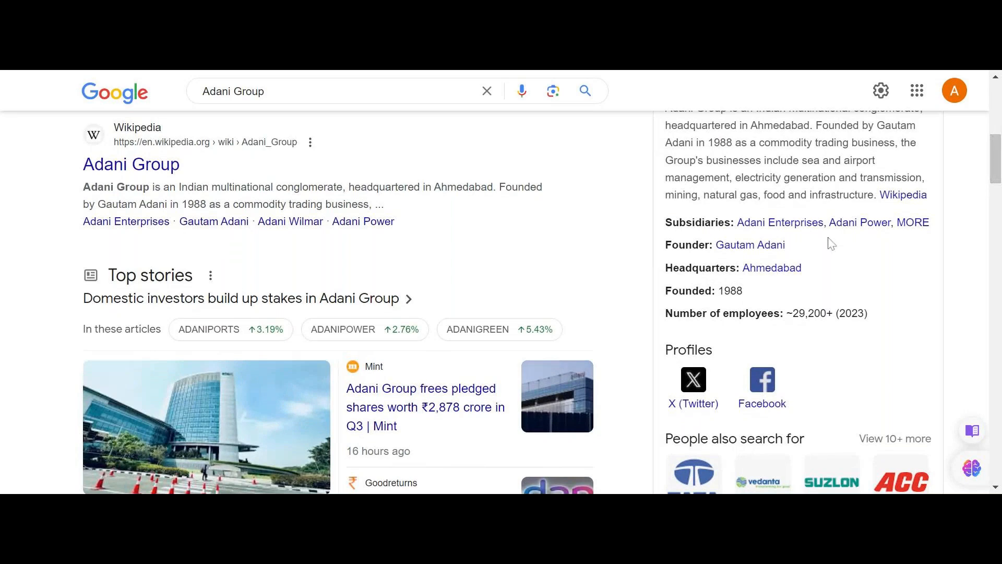
left_click(921, 223)
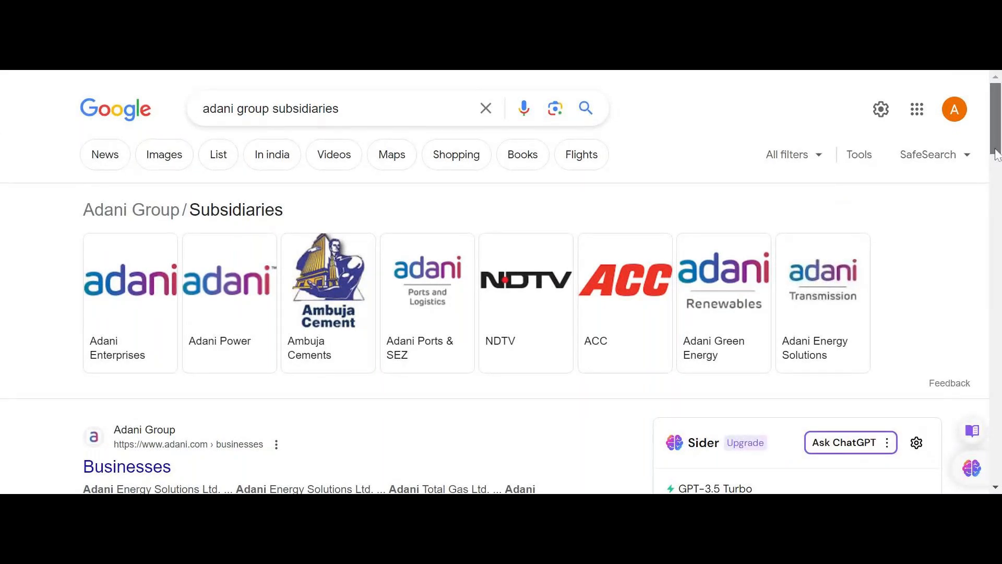
left_click_drag(997, 150, 998, 182)
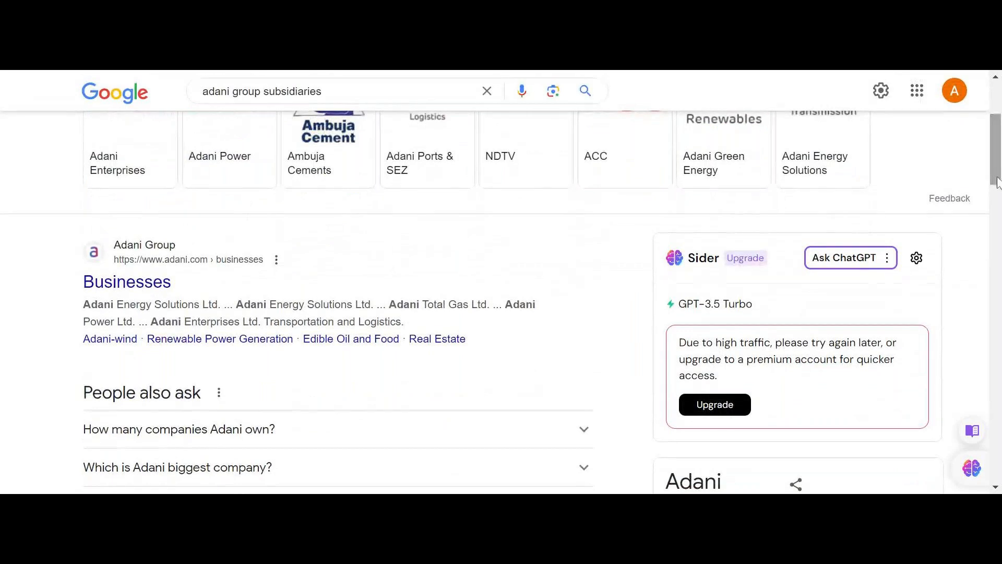
left_click_drag(998, 181, 997, 153)
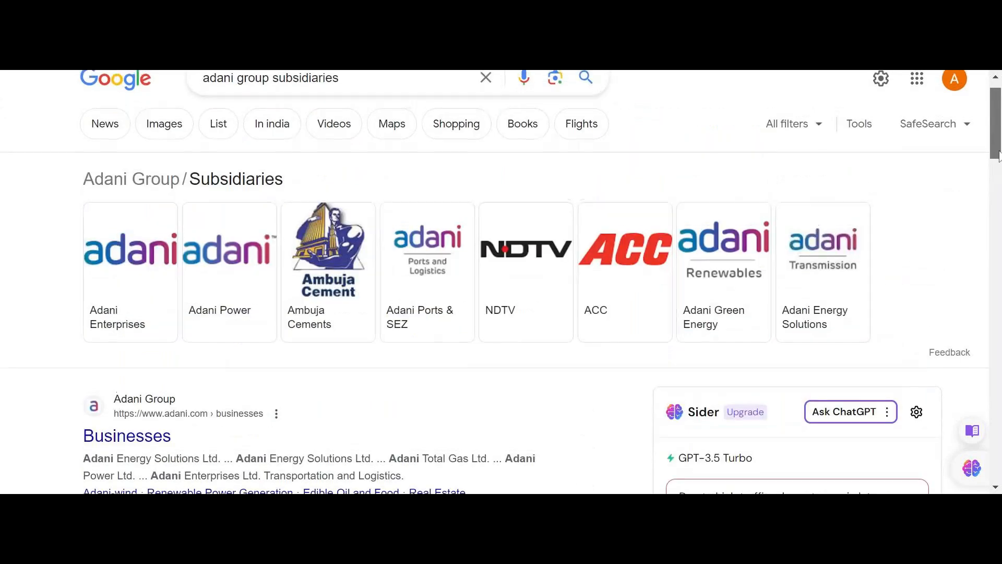
left_click_drag(998, 154, 998, 157)
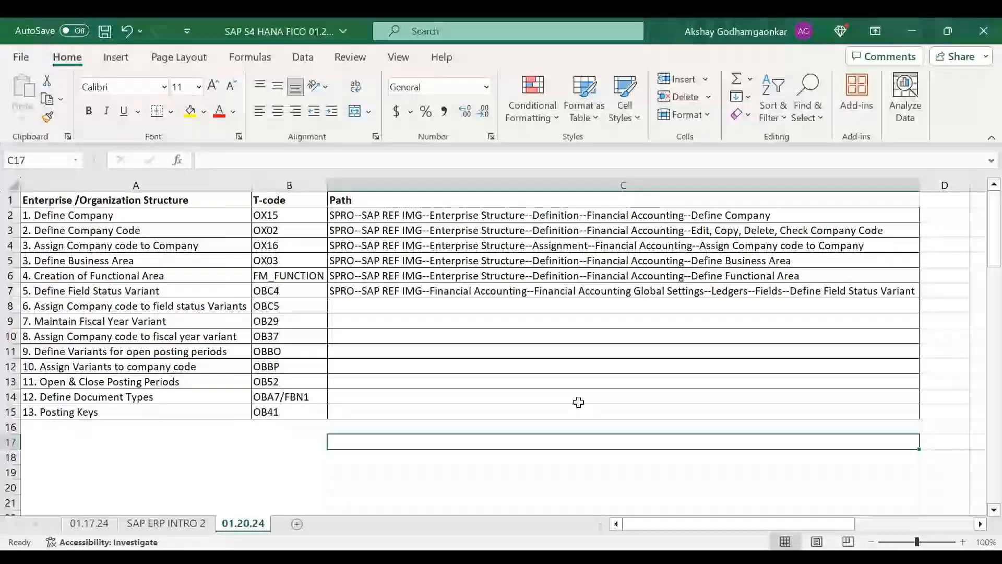
- Enter "Company: Adani Group" in cell C19 below the configuration table
left_click(578, 398)
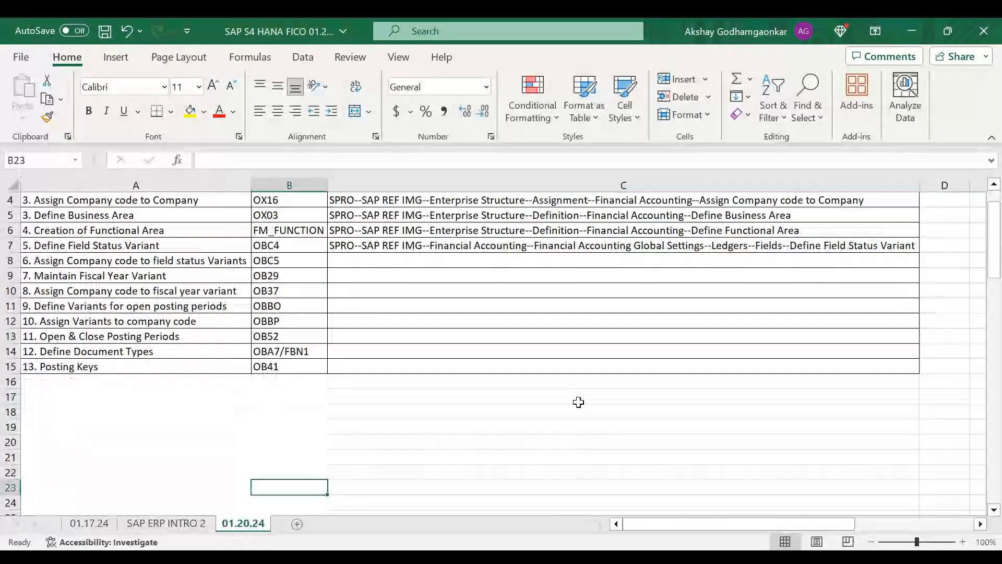
key("Up")
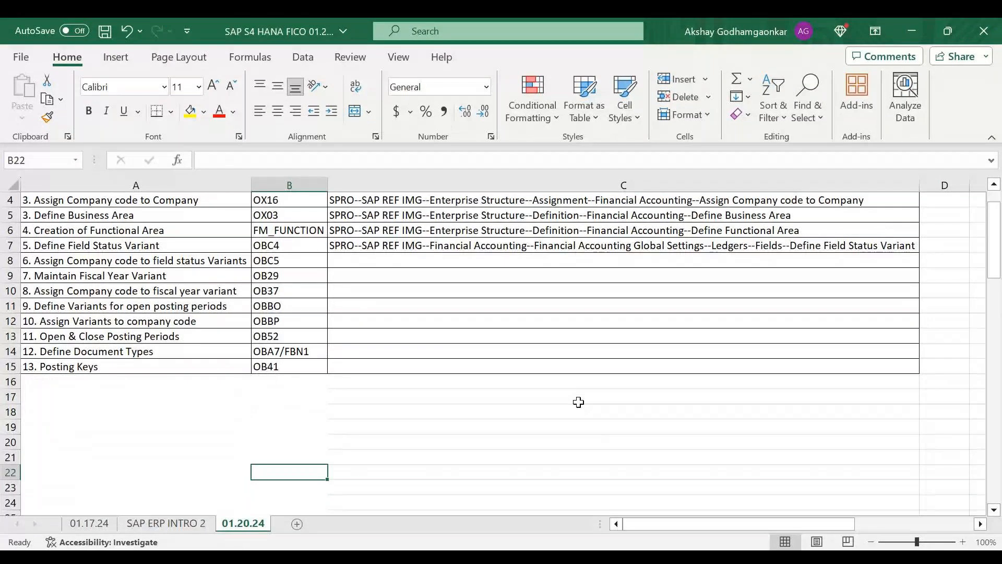
key("Up")
key("Up")
key("Up")
key("Right")
type("Com")
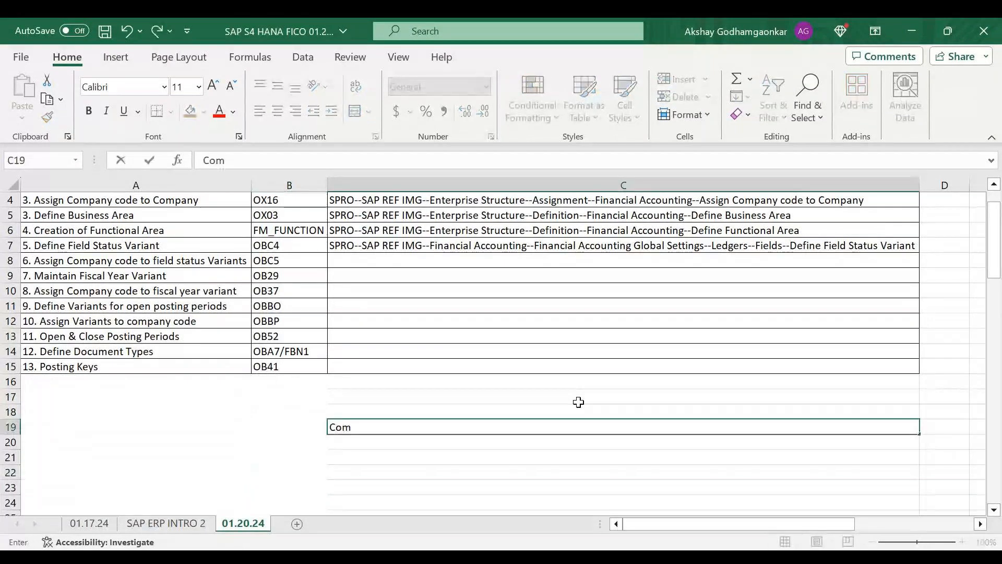
type("pany : Adani Group")
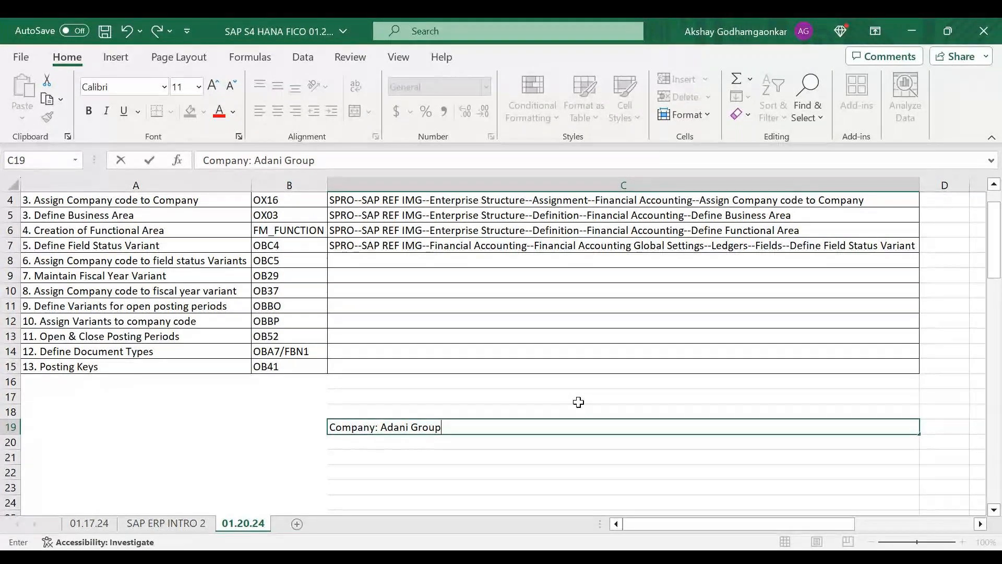
key("ctrl+Return")
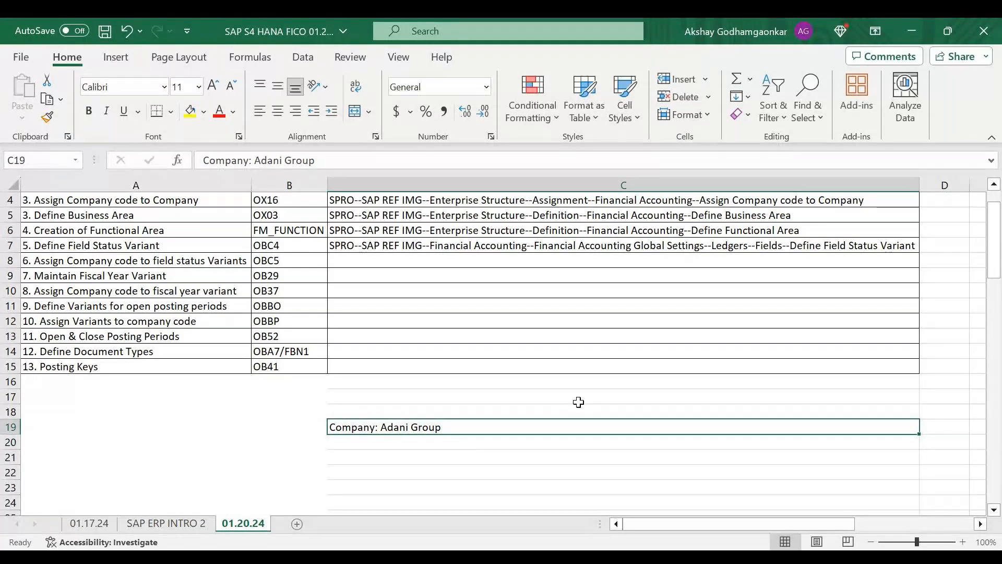
- Add the heading "Company Codes:" in cell C20, directly under the company line
key("Return")
key("Up")
key("Up")
key("Down")
key("Return")
key("Up")
key("Return")
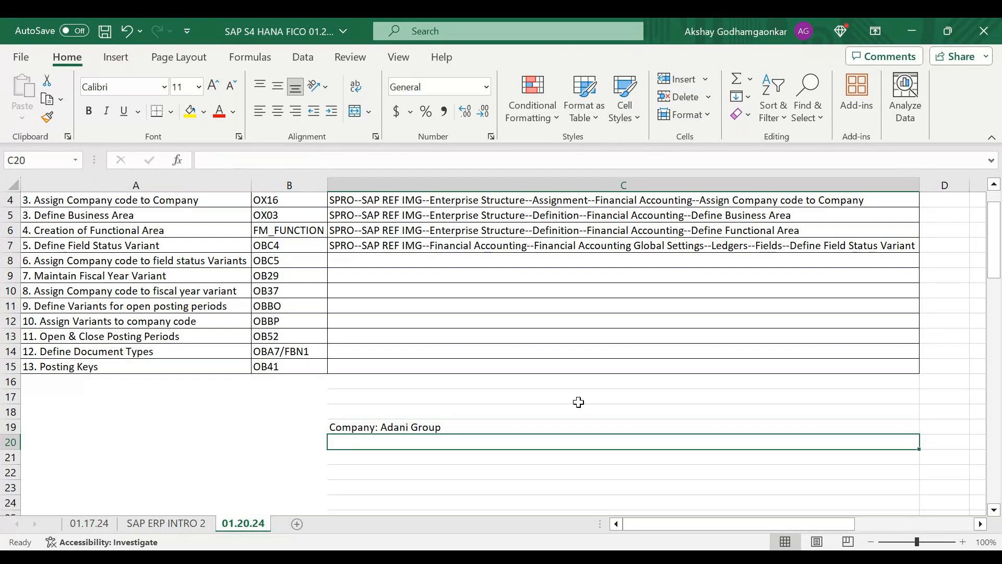
type("Company ")
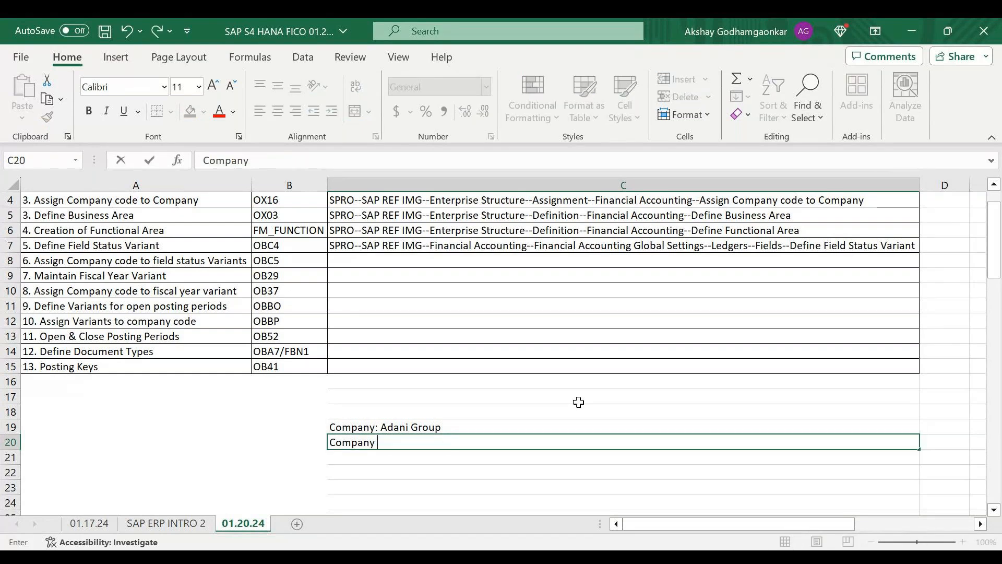
type("Codes:")
key("Return")
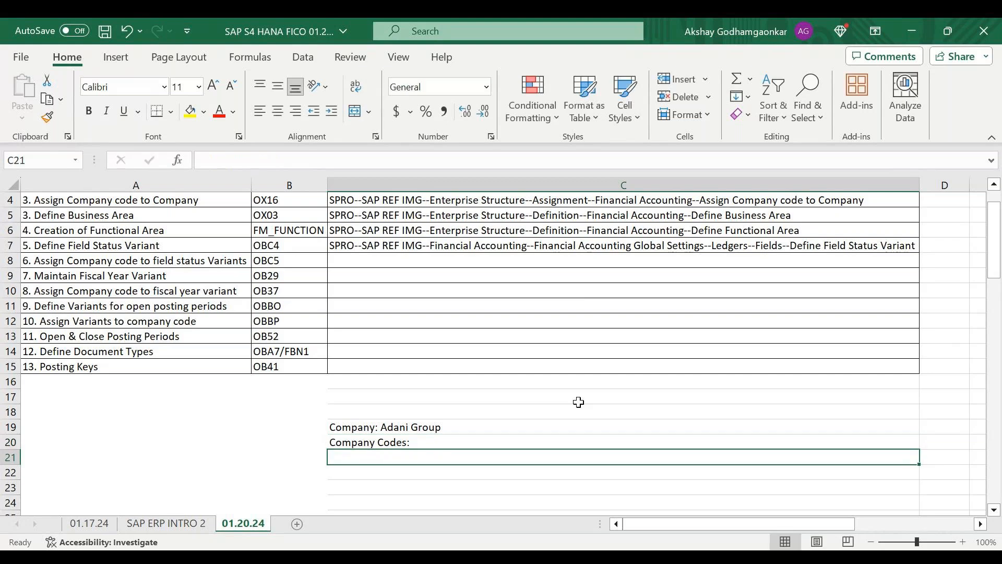
key("alt+Tab")
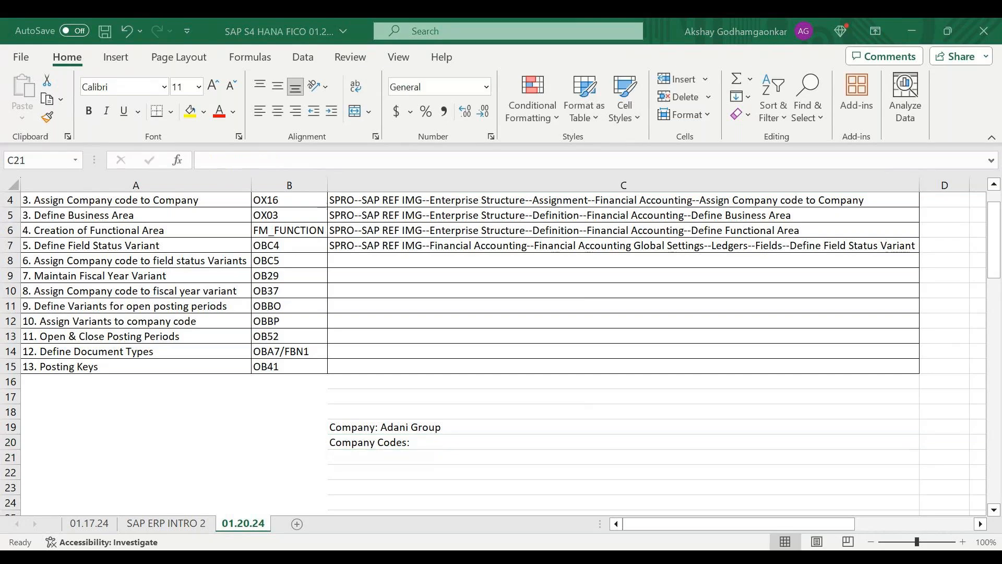
key("alt+Tab")
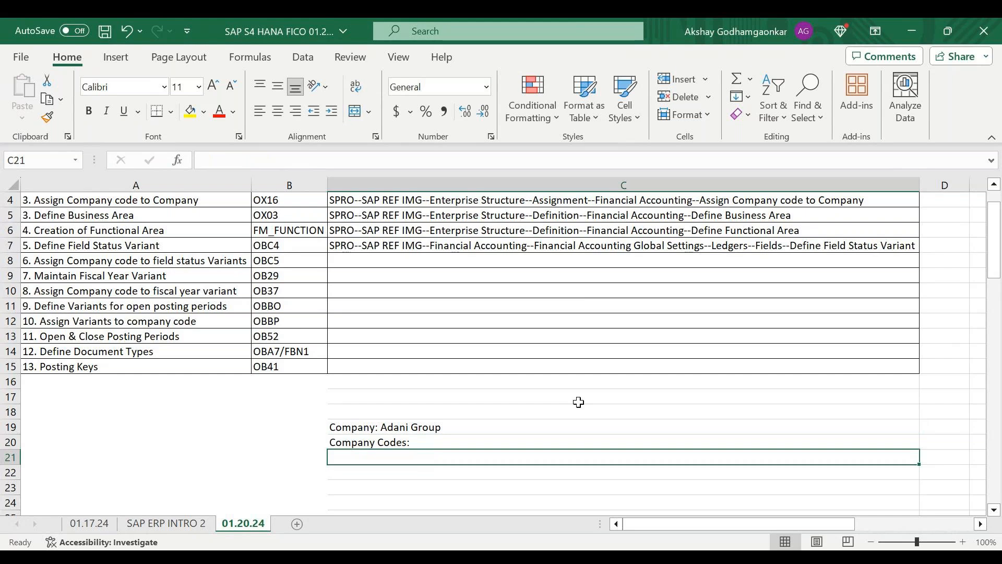
- Enter "Adani Power" in cell C21 as the first entry under the Company Codes heading
type("Ada")
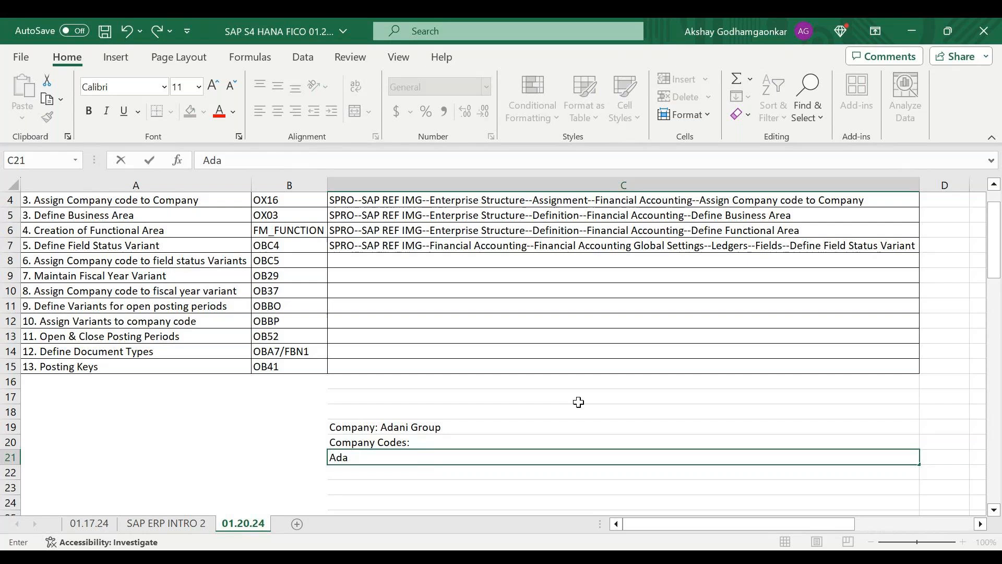
type("ni Power")
key("Return")
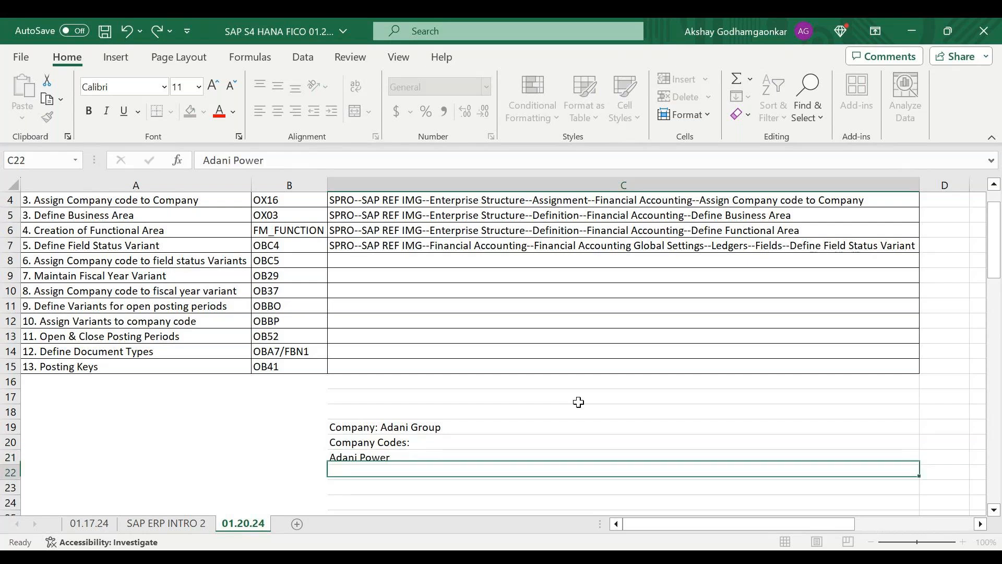
key("alt+Tab")
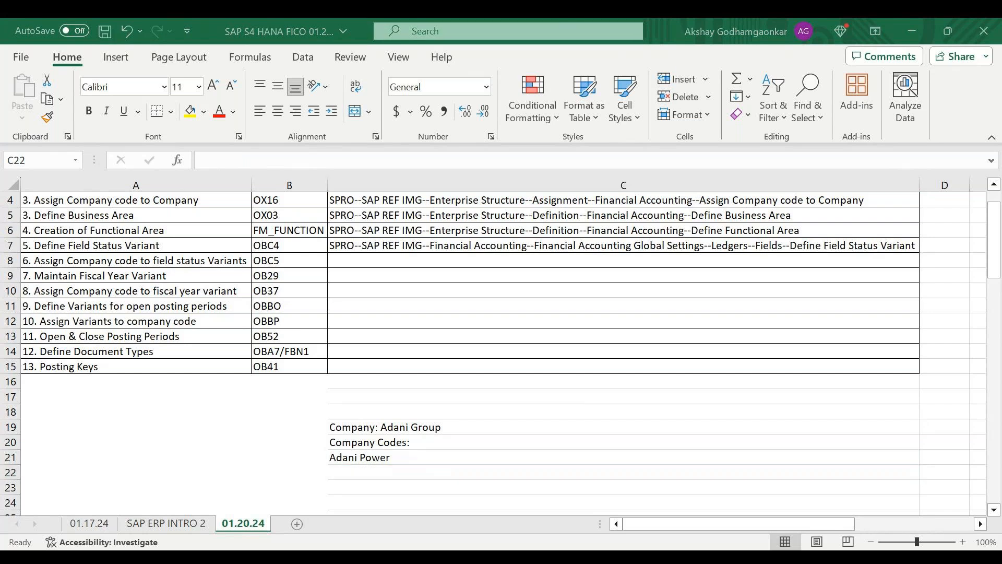
key("alt+Tab")
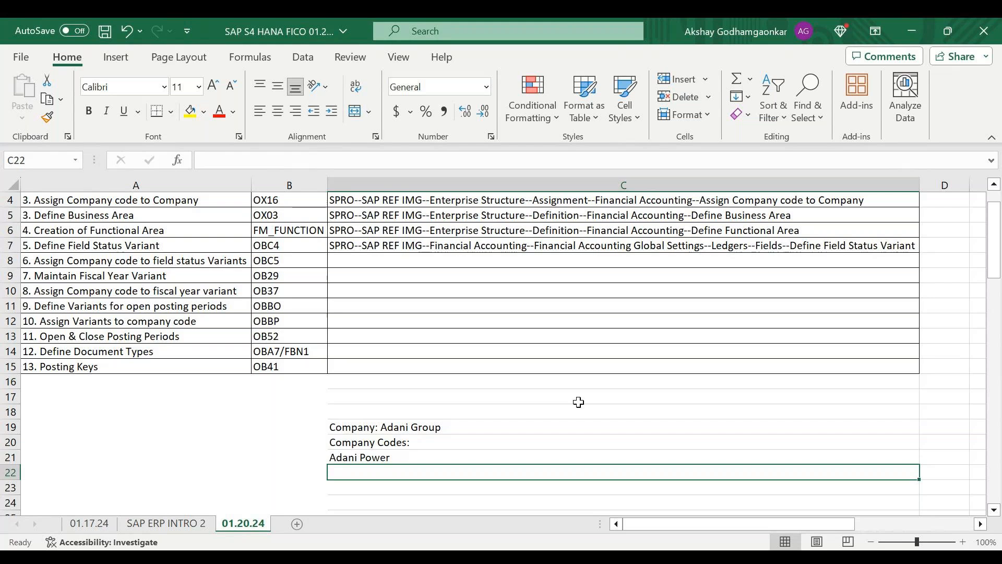
- Enter "ACC Cement" in cell C22 below Adani Power and save the workbook
type("ACC Cement")
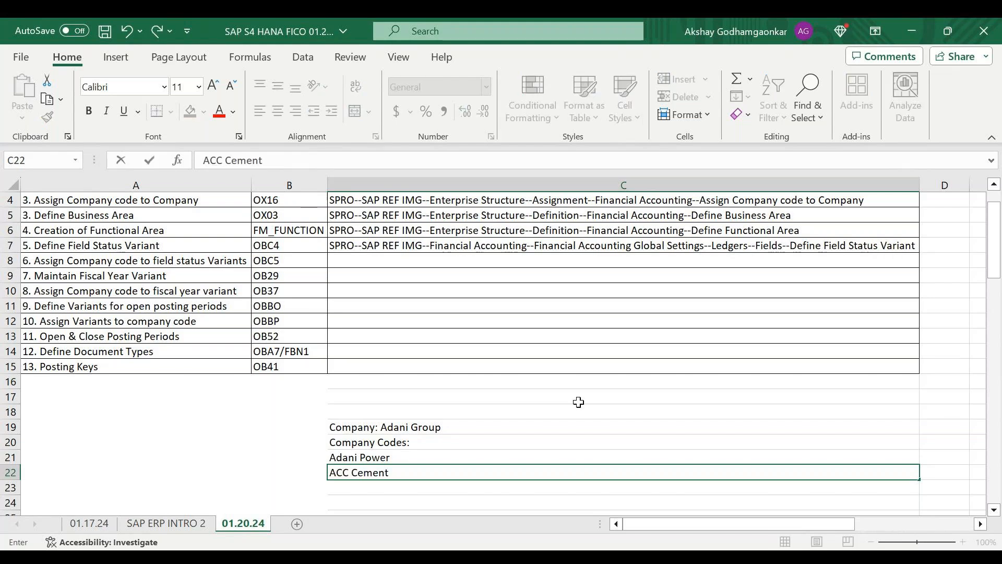
key("Return")
key("ctrl+s")
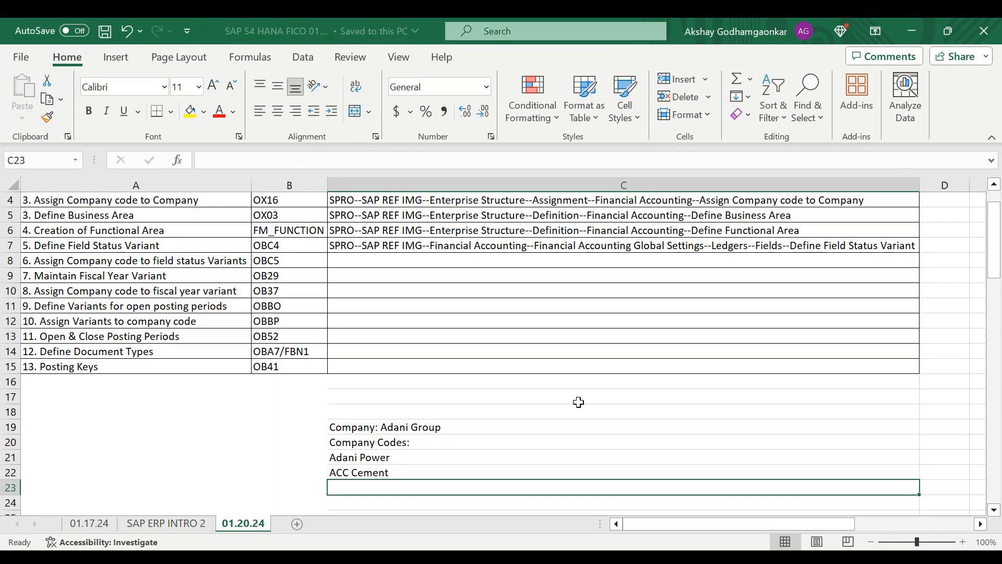
- Append the company ID "ADGOC" to the Adani Group company line in cell C19
key("Up")
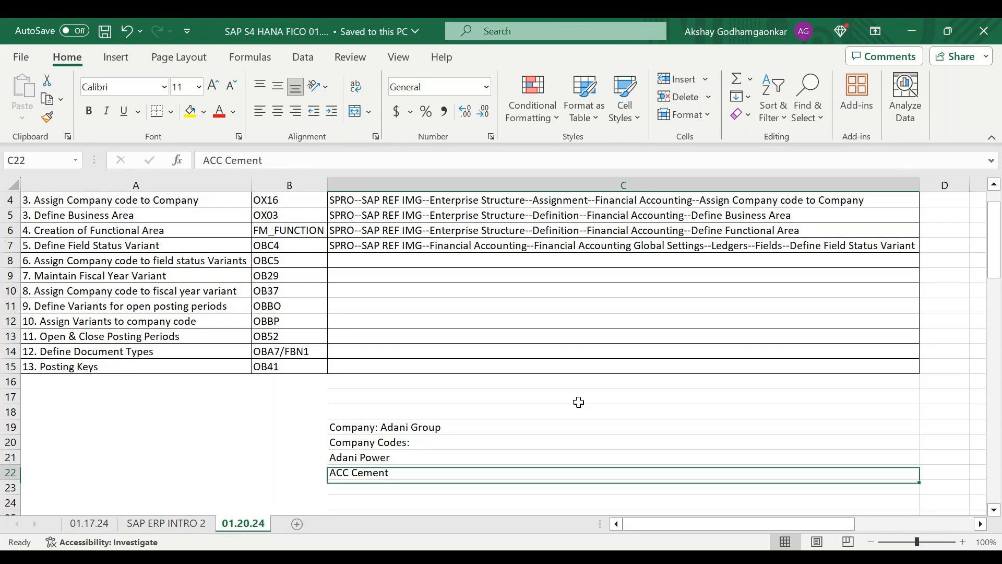
left_click(533, 422)
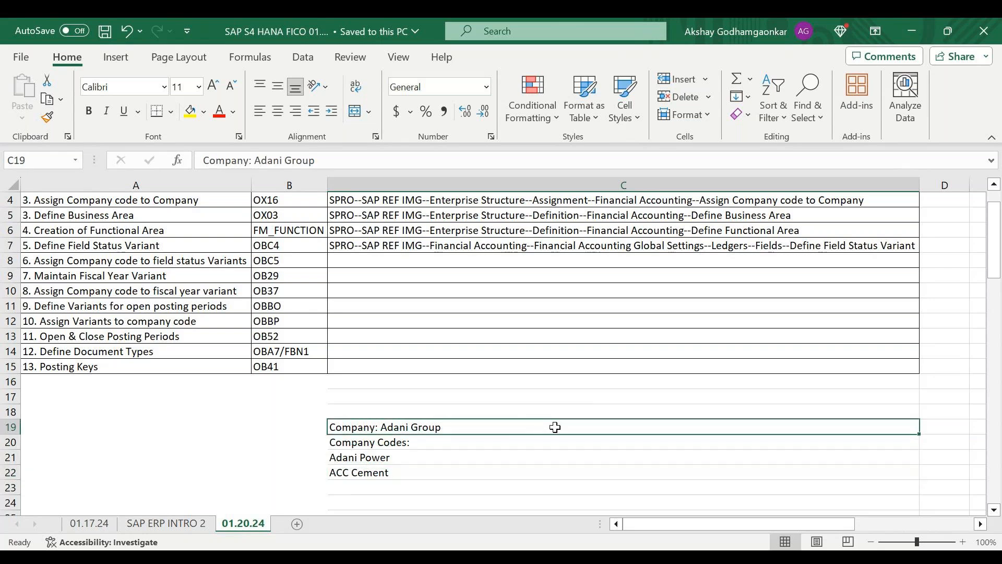
double_click(556, 428)
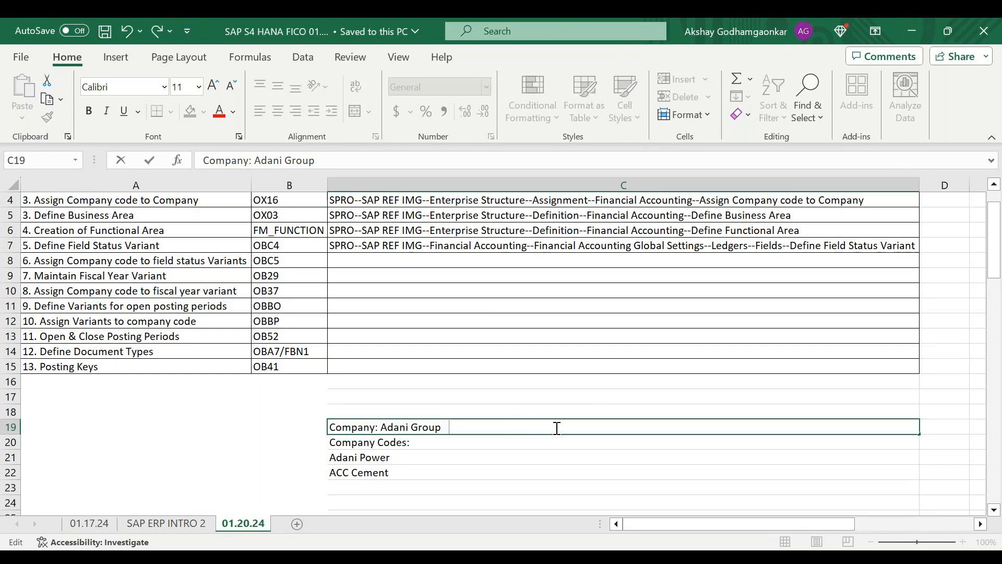
type("ADGOC")
key("Return")
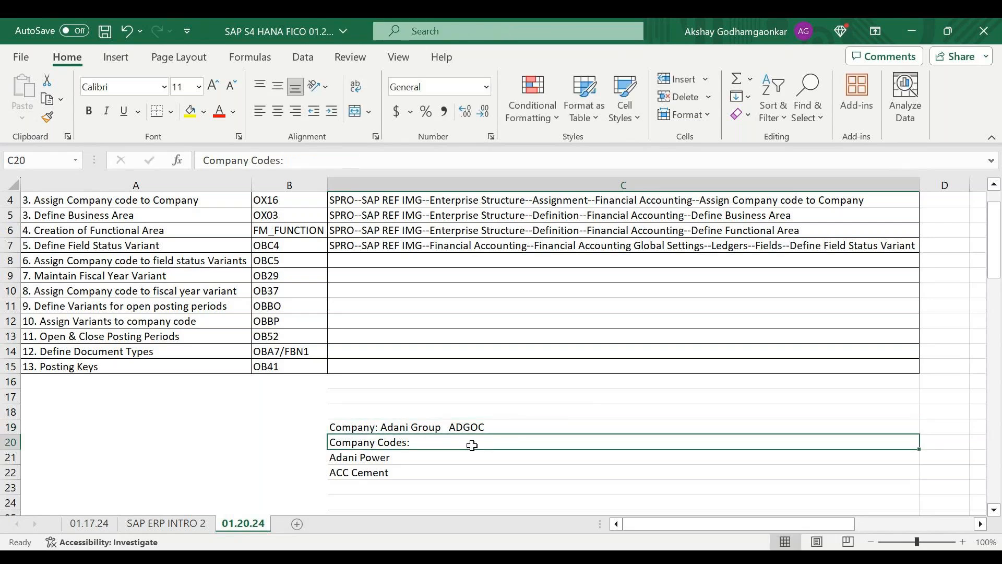
- Append the company code ": AP10" to the Adani Power entry in cell C21
left_click(466, 429)
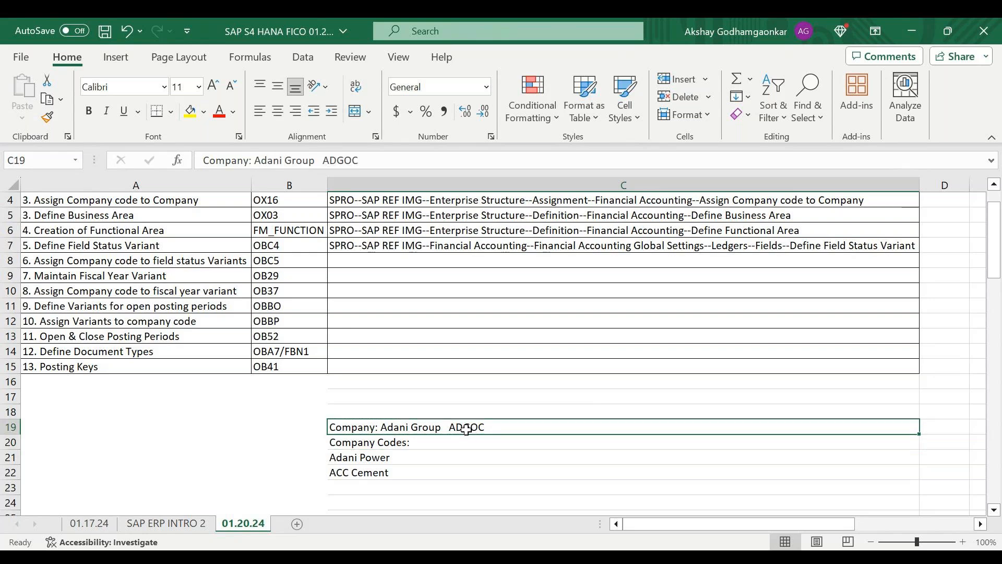
left_click(436, 445)
left_click(434, 456)
double_click(434, 460)
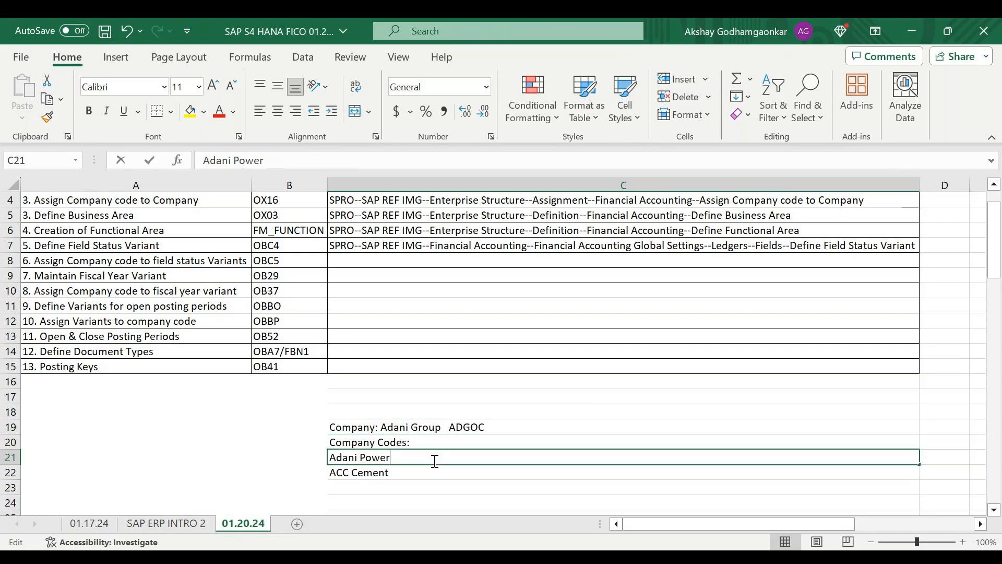
type(":")
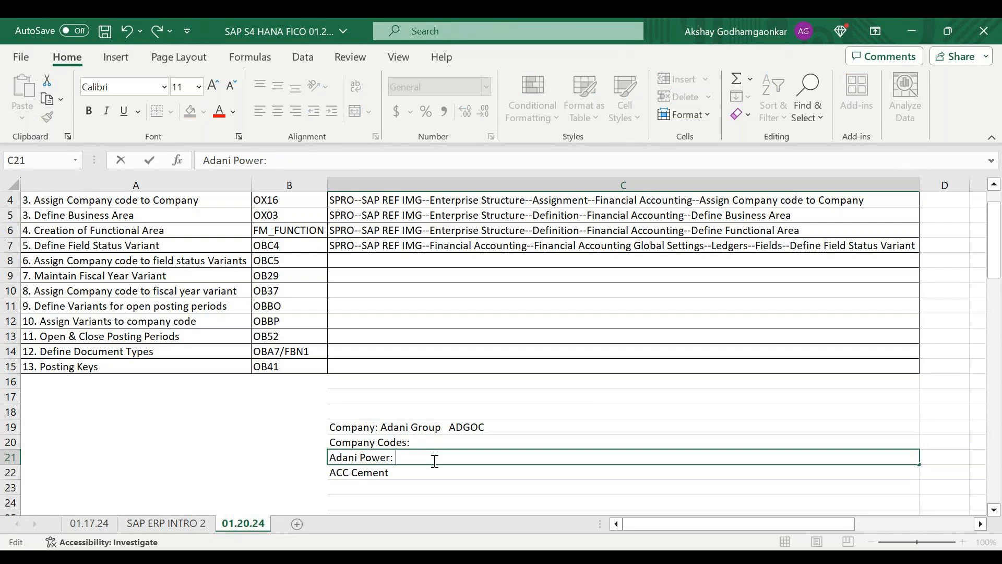
type(" AP10")
key("Return")
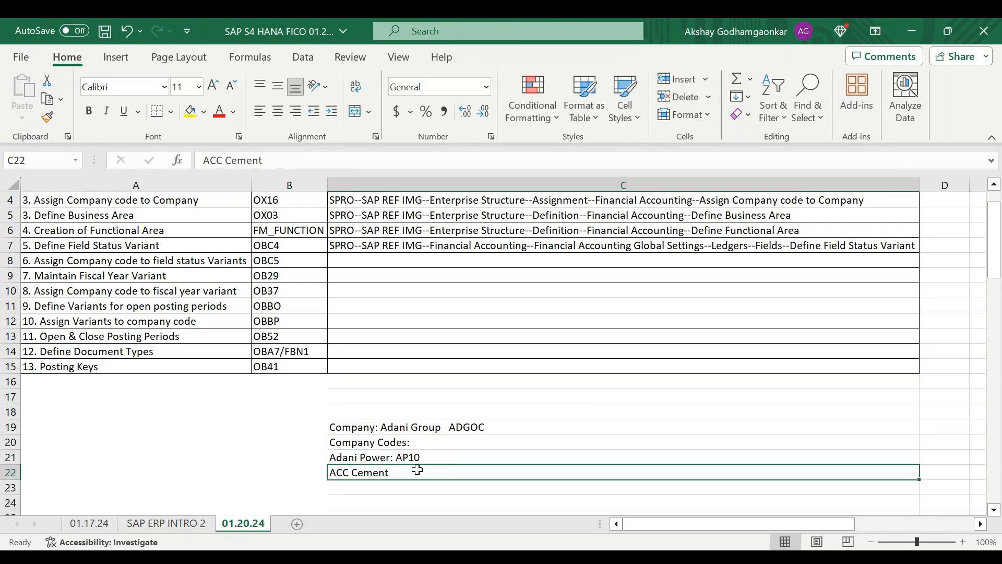
- Append the company code ": AC10" to the ACC Cement entry in cell C22
double_click(417, 470)
type(":")
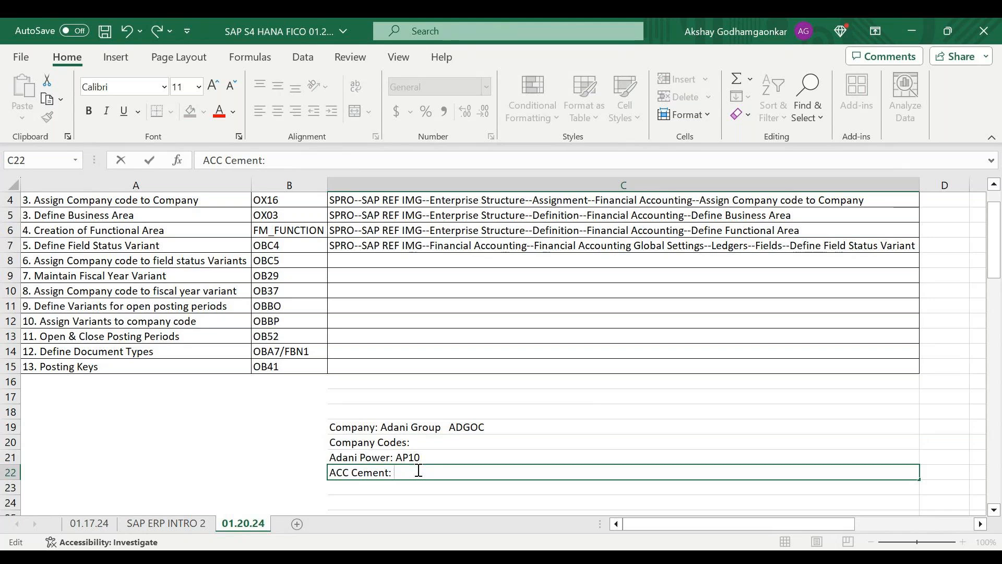
type("AC10")
key("Return")
- Review the Adani Group company ID and the company codes listed beneath it in cells C19 to C22
key("Up")
key("Up")
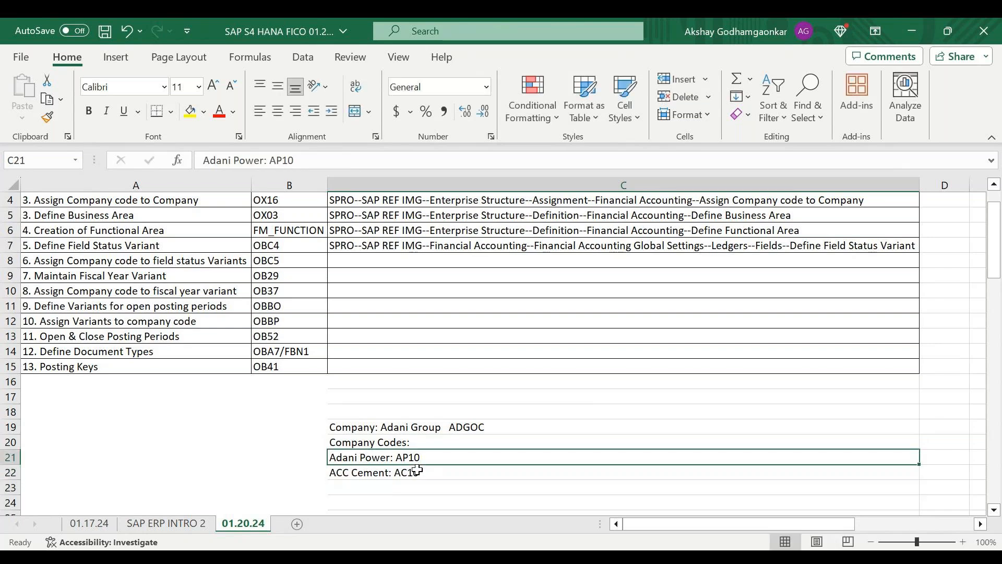
key("Up")
key("Up")
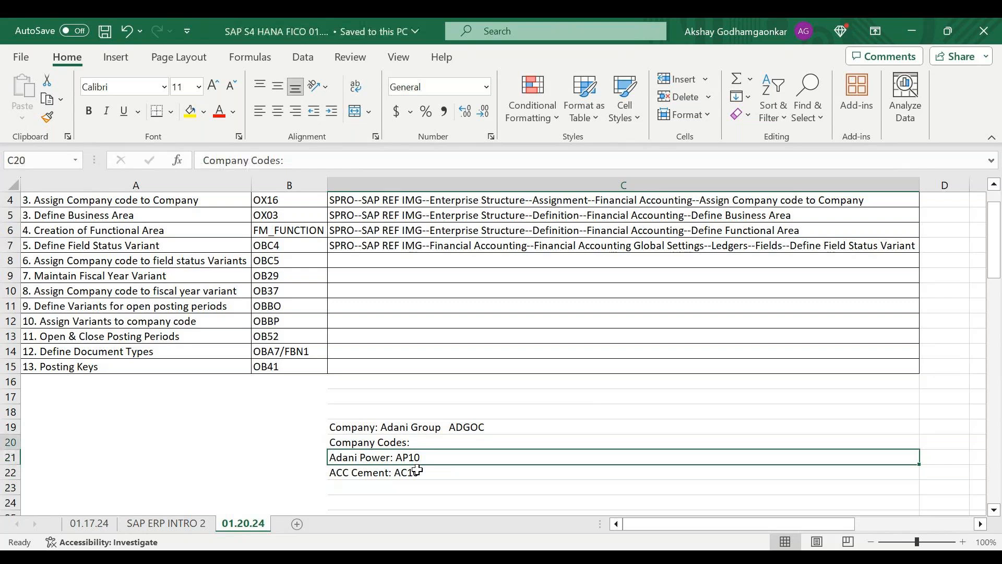
left_click(417, 471)
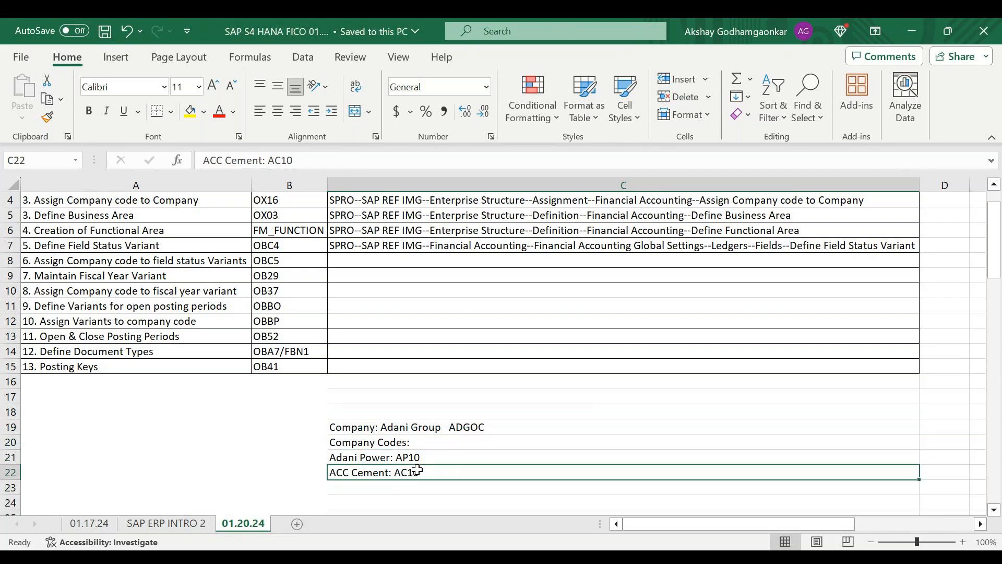
key("Up")
key("Up")
key("Up")
key("Down")
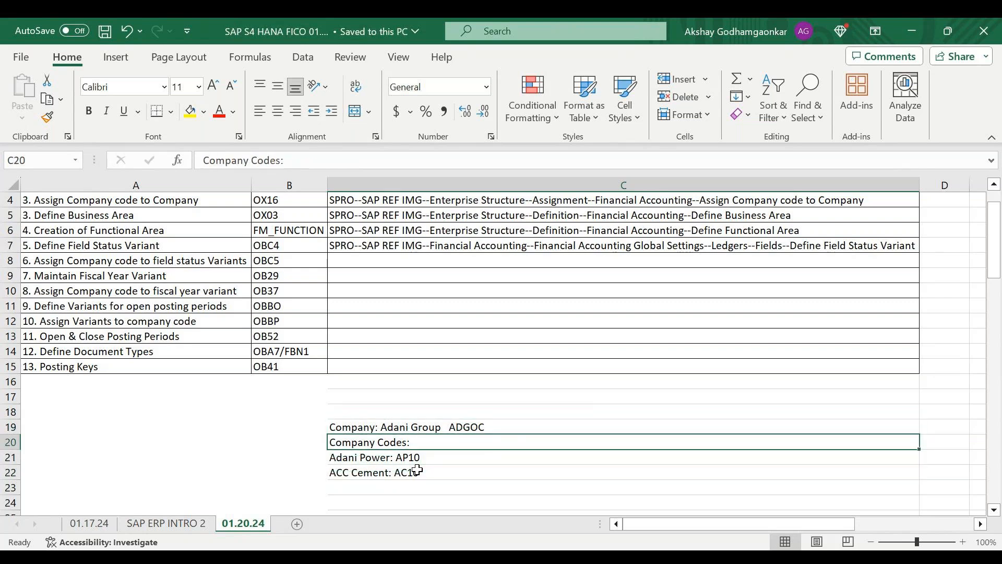
key("Up")
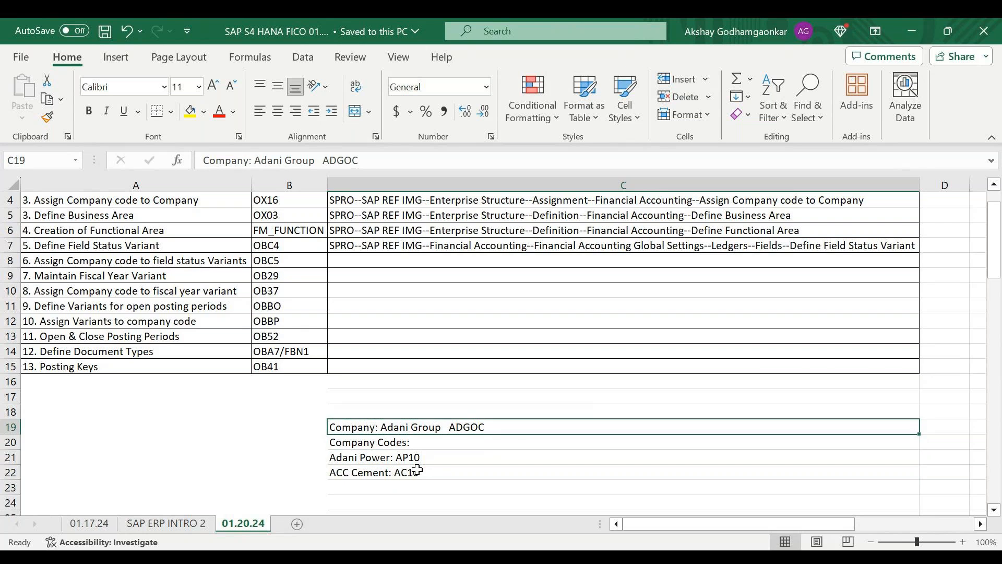
double_click(492, 429)
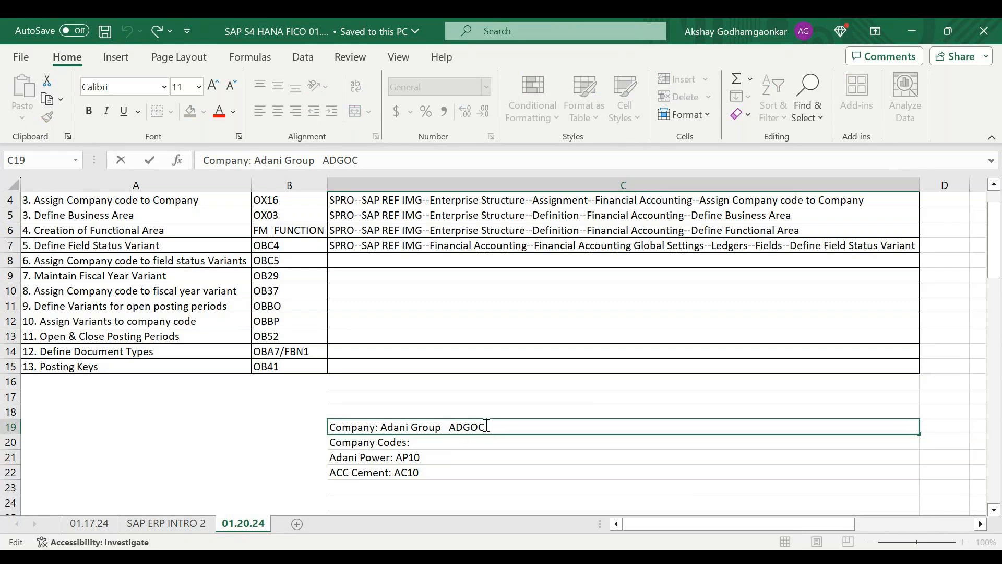
left_click_drag(486, 426, 450, 428)
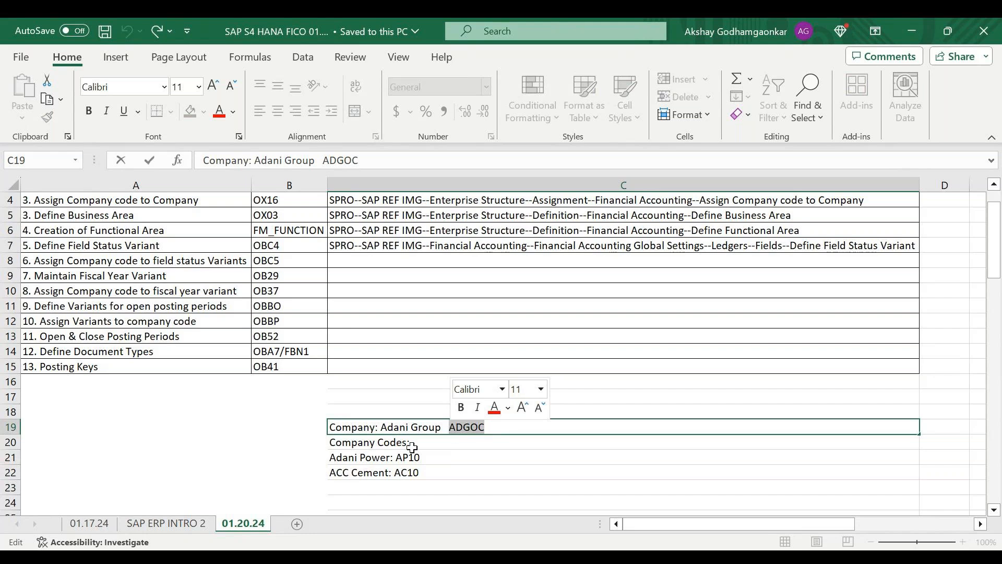
left_click(397, 458)
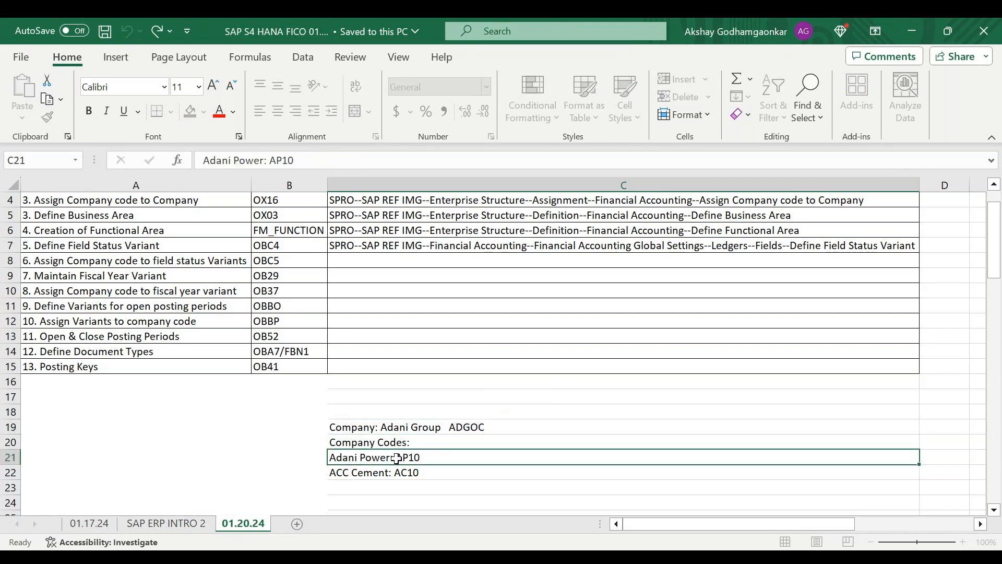
left_click(400, 478)
left_click(458, 461)
key("Down")
key("Down")
key("Down")
key("Down")
key("Down")
key("Down")
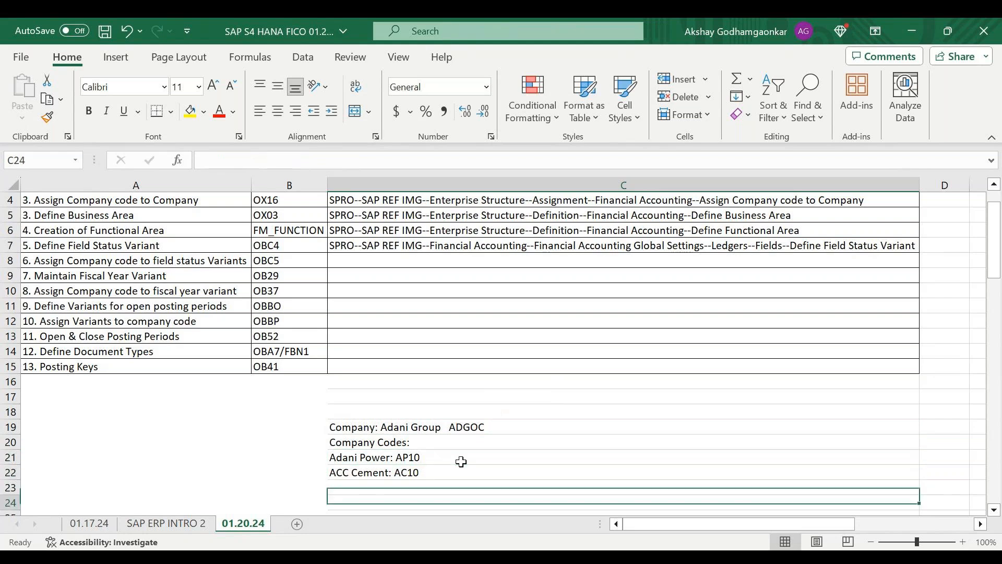
key("Up")
key("Up")
key("Up")
key("Up")
key("Up")
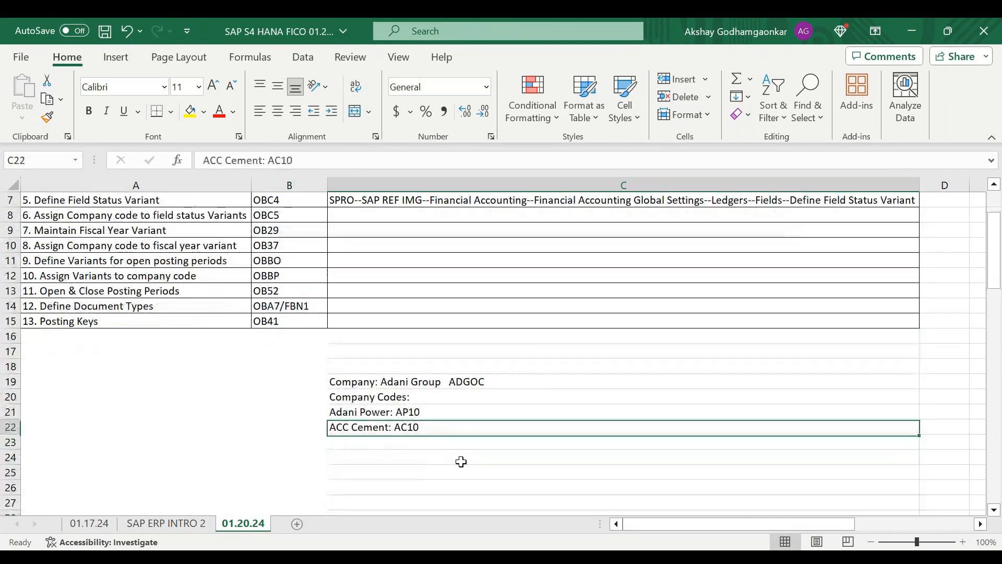
key("Up")
key("Up")
key("Up")
key("Up")
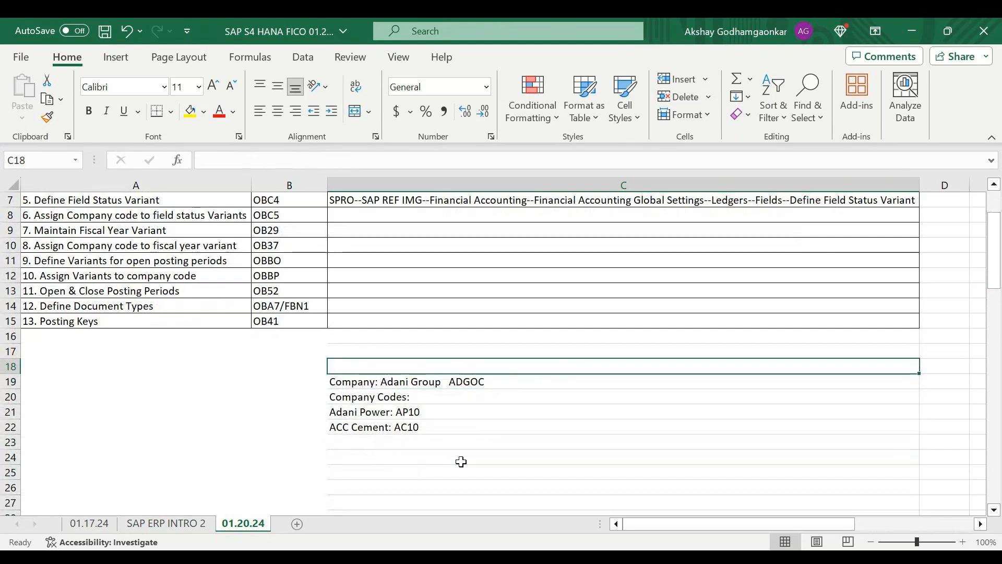
key("Down")
key("Up")
key("Down")
key("Down")
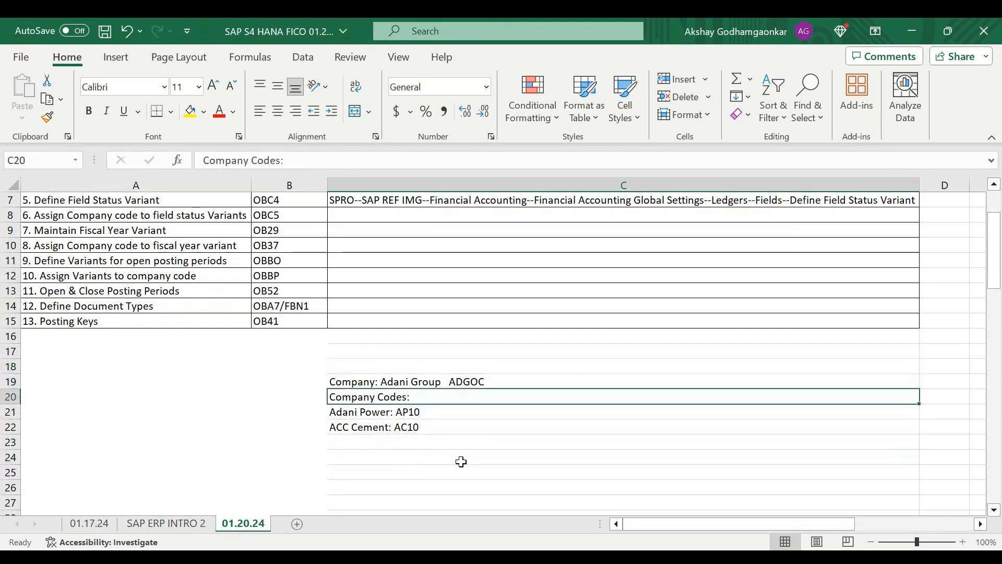
- Review the company and company code rows at the start of the configuration table, including their T-codes and SPRO paths
key("Up")
key("Up")
key("Up")
key("Up")
key("Up")
key("Up")
key("Up")
key("Up")
key("Up")
key("Up")
key("Up")
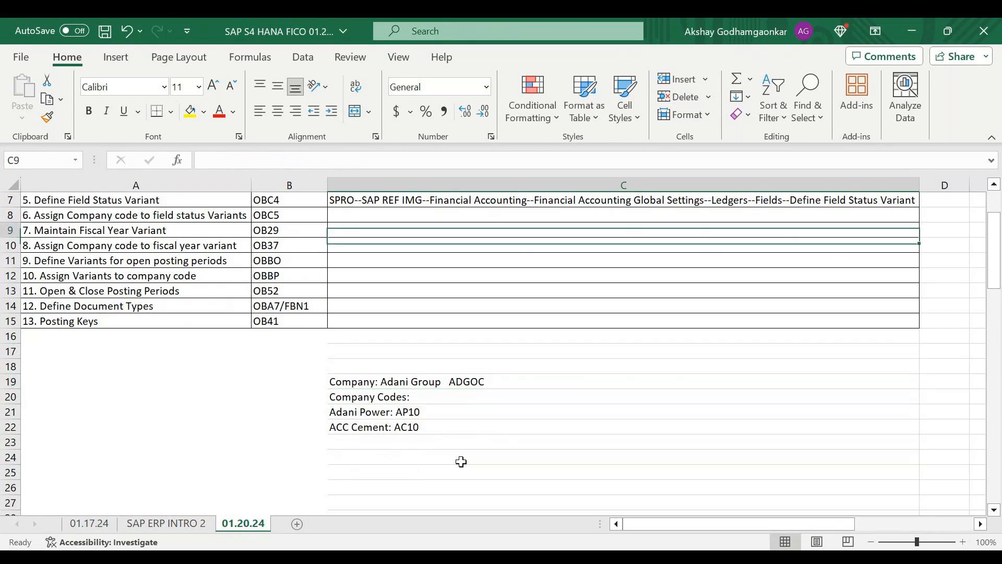
key("Up")
key("Up")
key("Up")
key("Up")
key("Up")
key("Up")
key("Up")
key("Up")
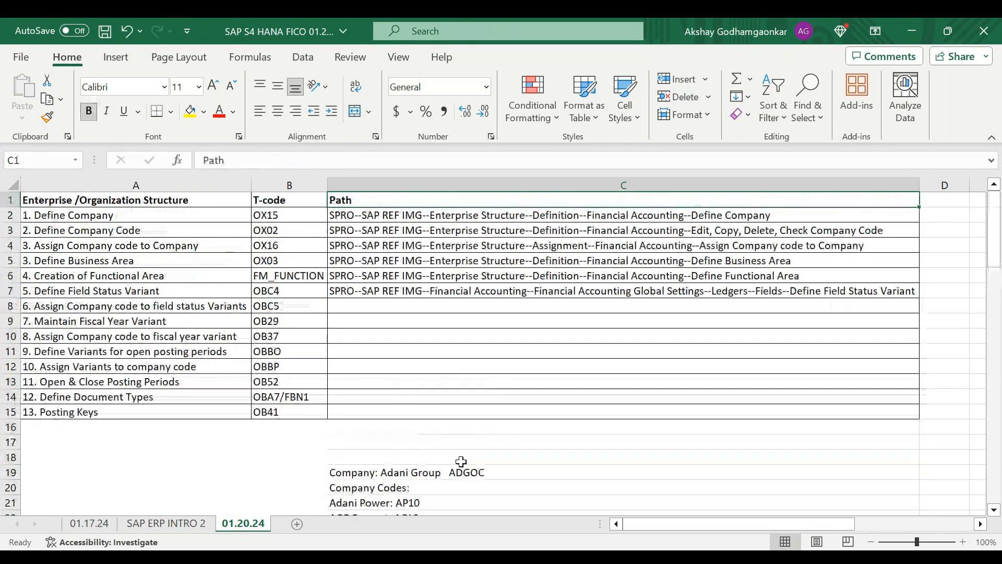
key("Down")
key("Down")
key("Left")
key("Left")
key("Down")
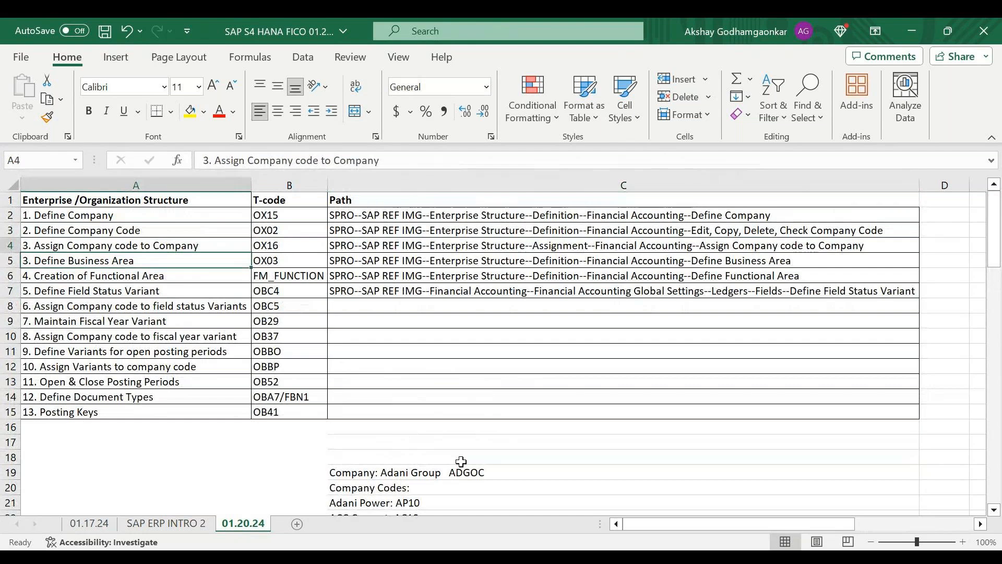
key("Up")
key("Up")
key("Right")
key("Left")
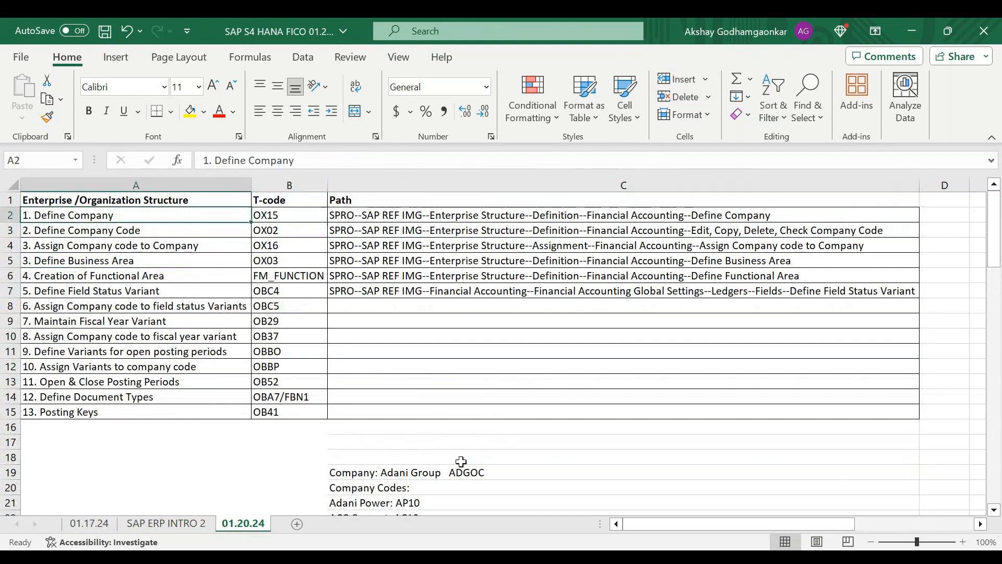
key("Right")
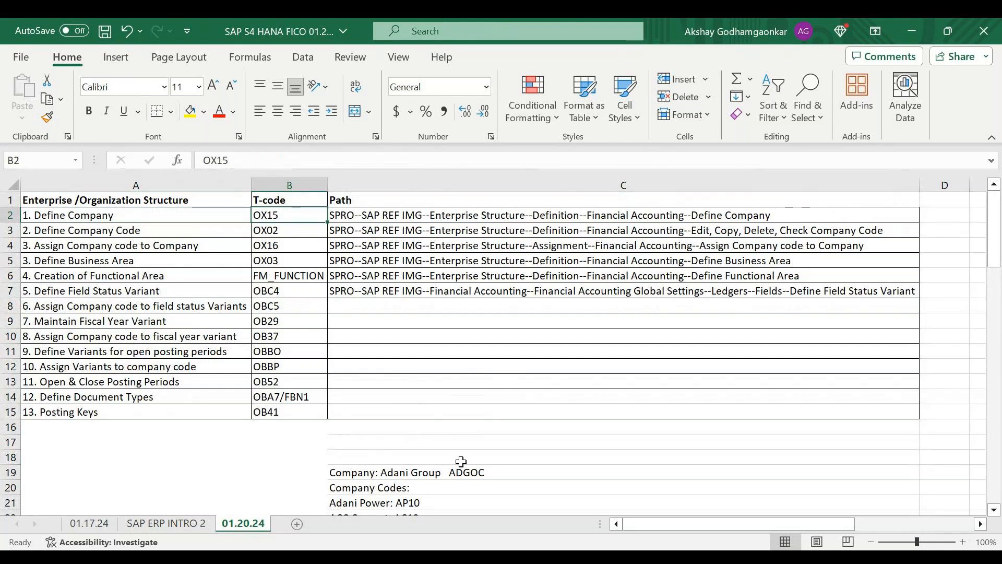
key("Right")
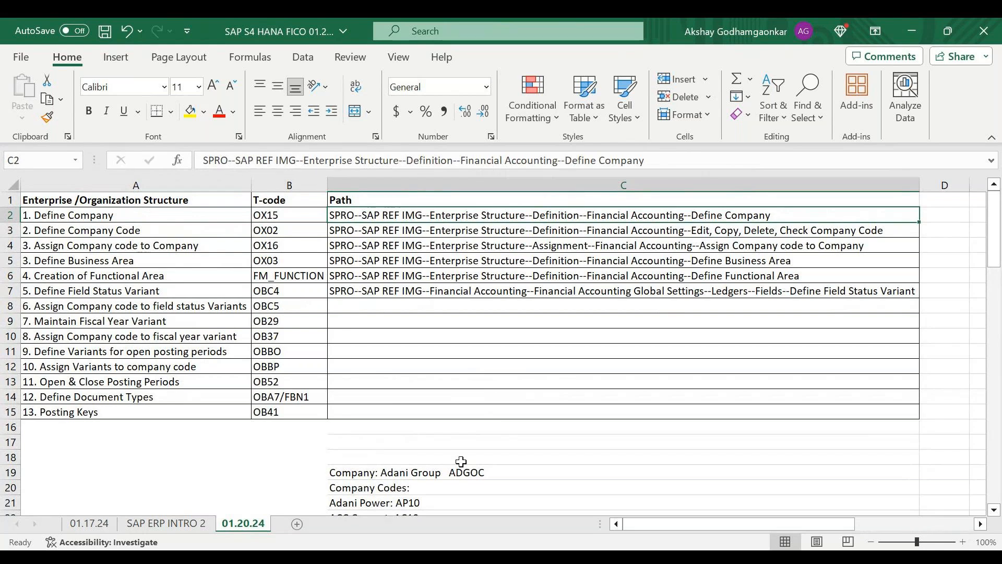
key("Down")
key("Down")
key("Left")
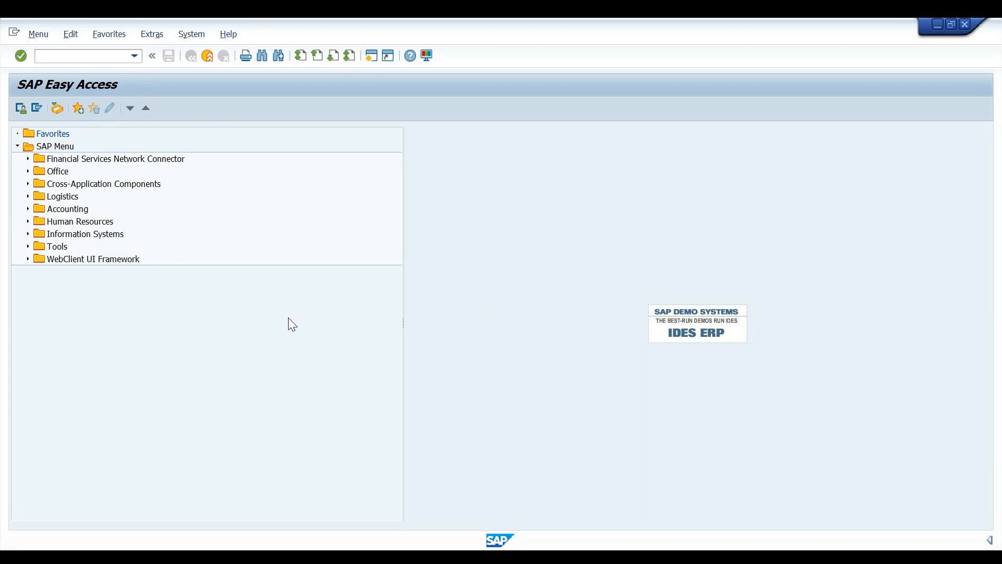
- Run transaction SPRO from the SAP Easy Access screen to open the Customizing project execution screen
left_click(101, 55)
type("SPRO")
left_click_drag(60, 55, 39, 56)
left_click(98, 59)
key("Return")
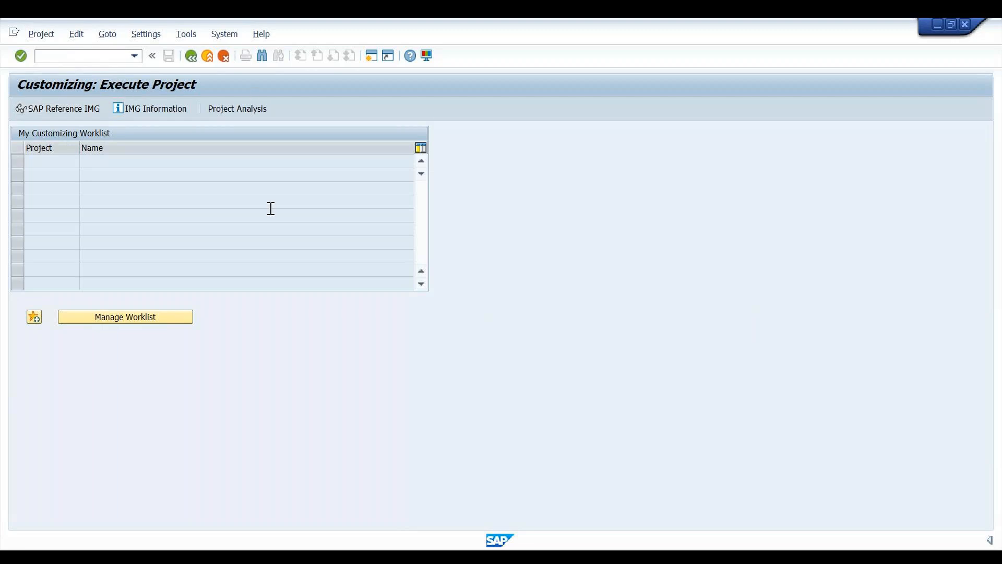
left_click(73, 117)
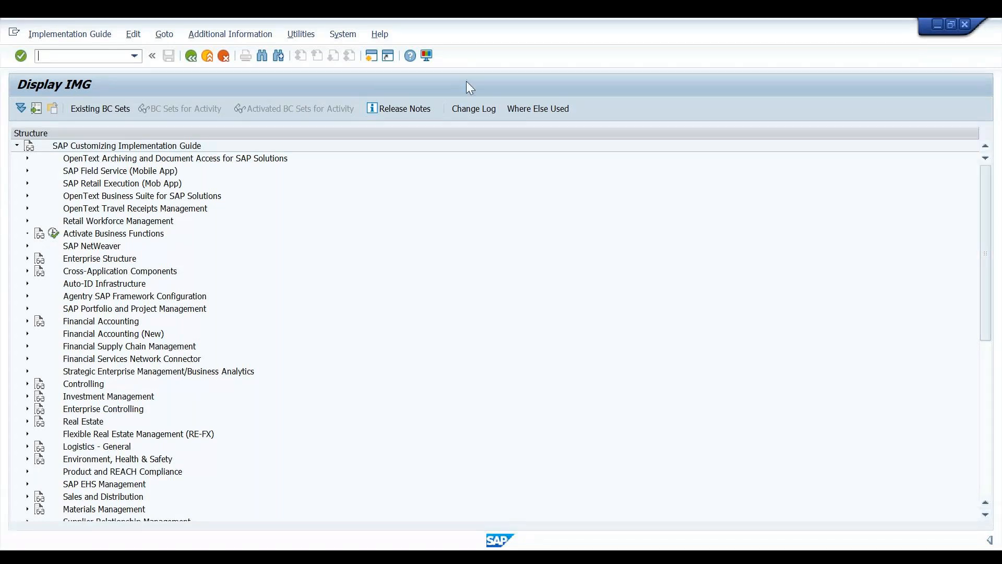
left_click(89, 56)
left_click(191, 56)
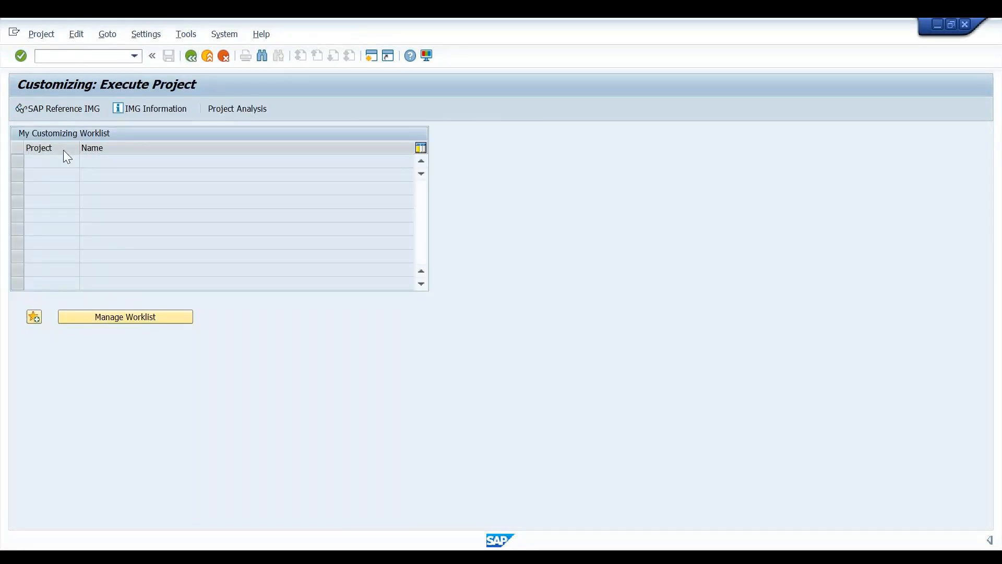
- Expand Enterprise Structure, Definition and Financial Accounting in the SAP Reference IMG, and return to the project execution screen
left_click(48, 111)
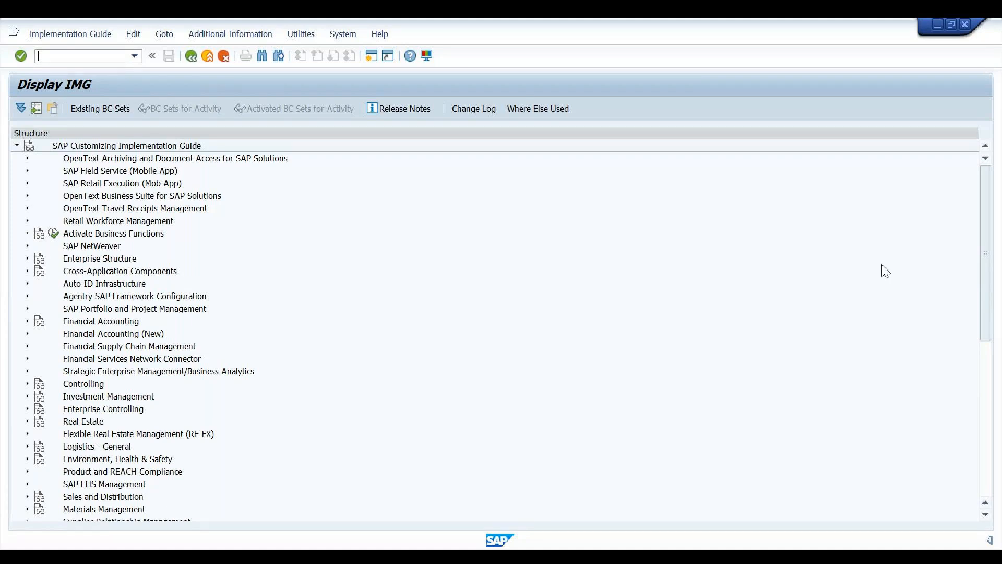
left_click_drag(988, 275, 999, 148)
left_click(28, 259)
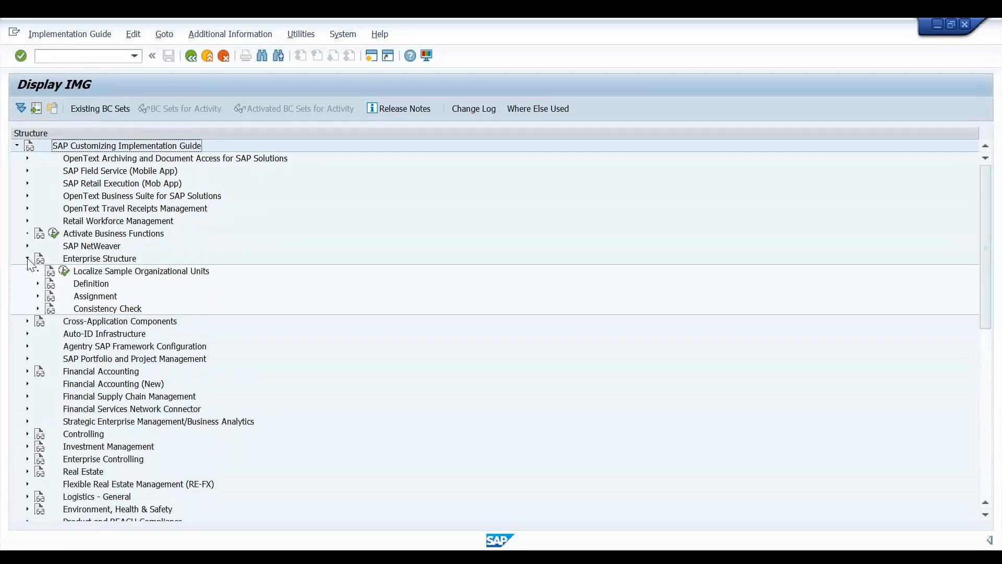
left_click(27, 259)
left_click(27, 259)
left_click(38, 283)
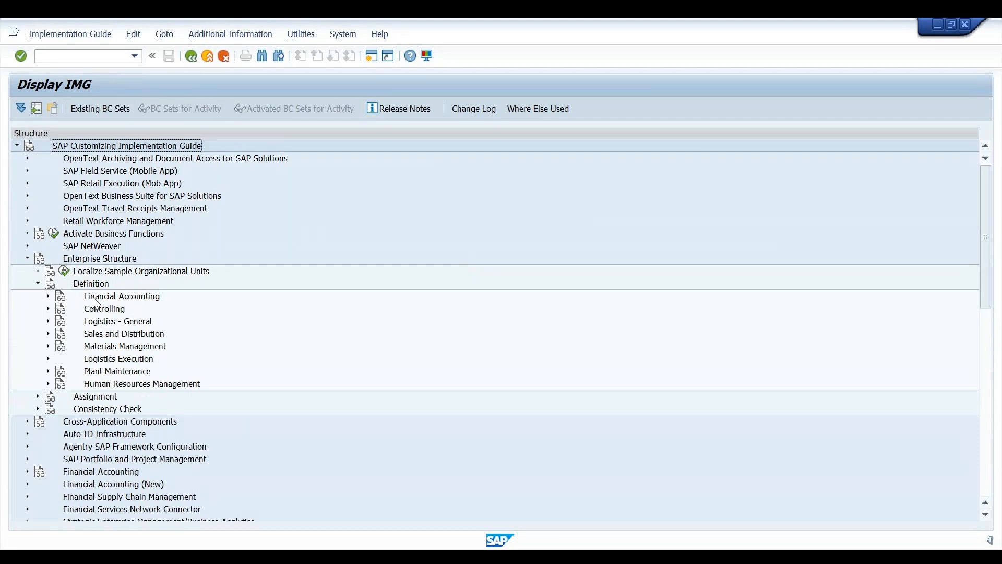
left_click(49, 296)
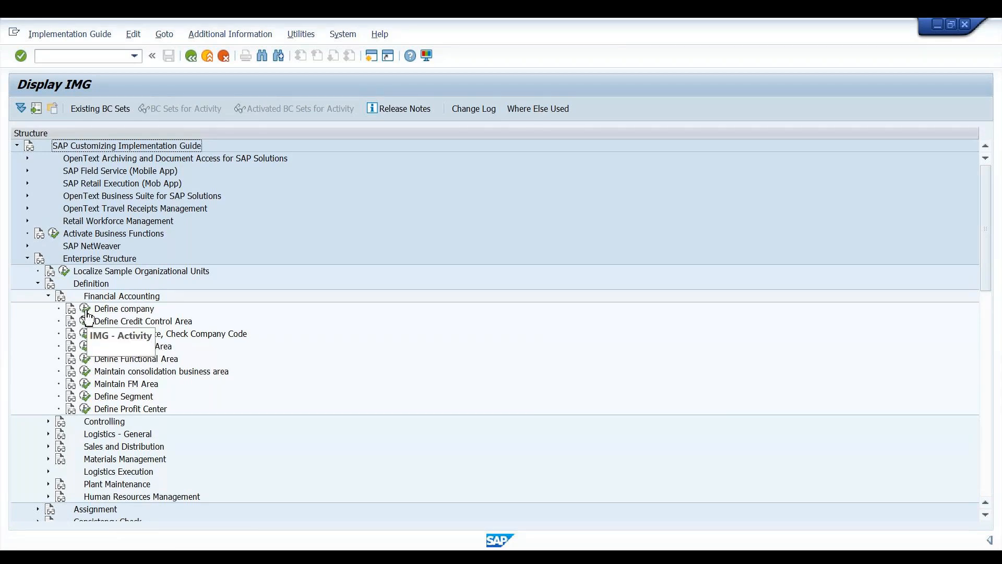
key("F3")
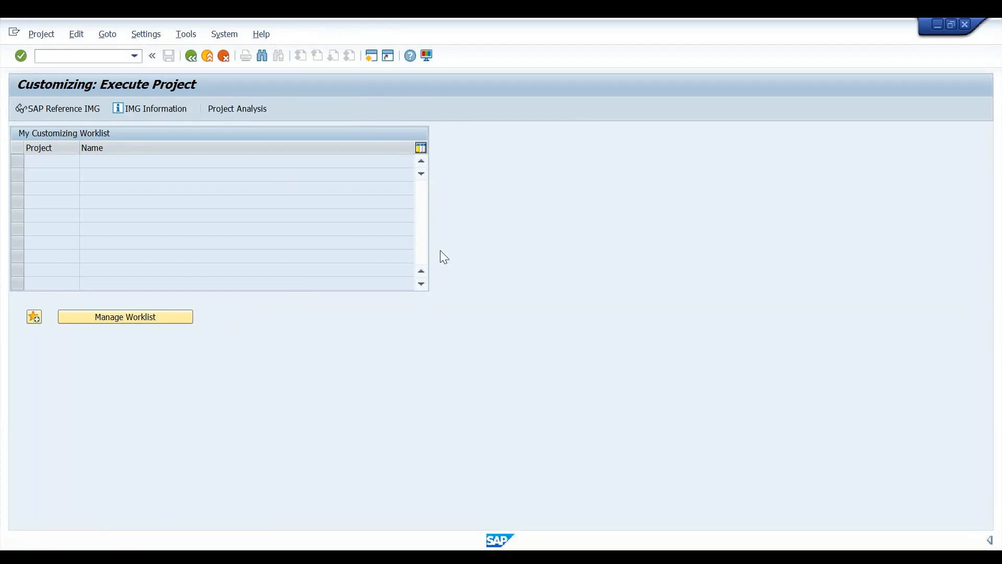
- Open the Define company activity in the SAP Reference IMG under Enterprise Structure > Definition > Financial Accounting
left_click(63, 109)
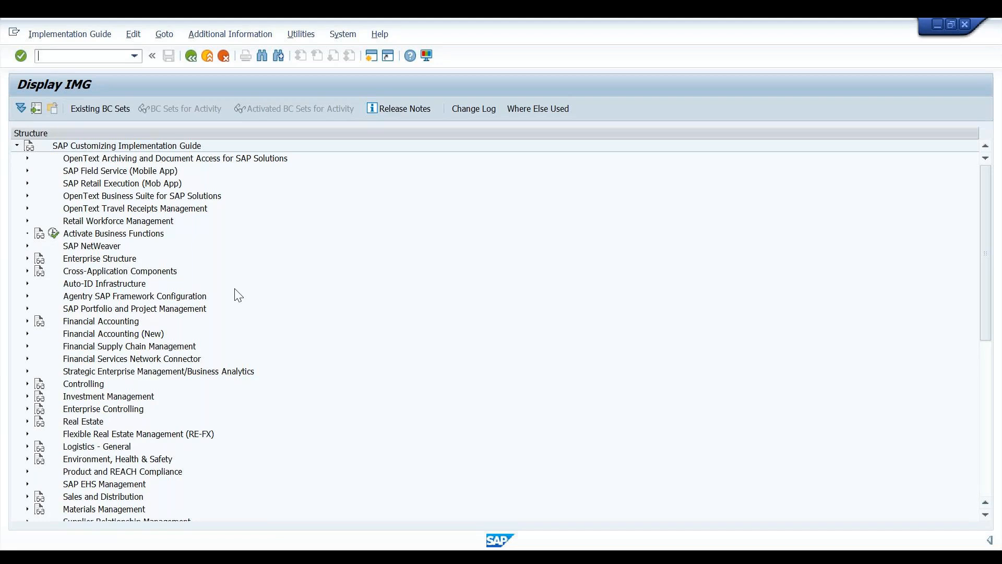
left_click(27, 258)
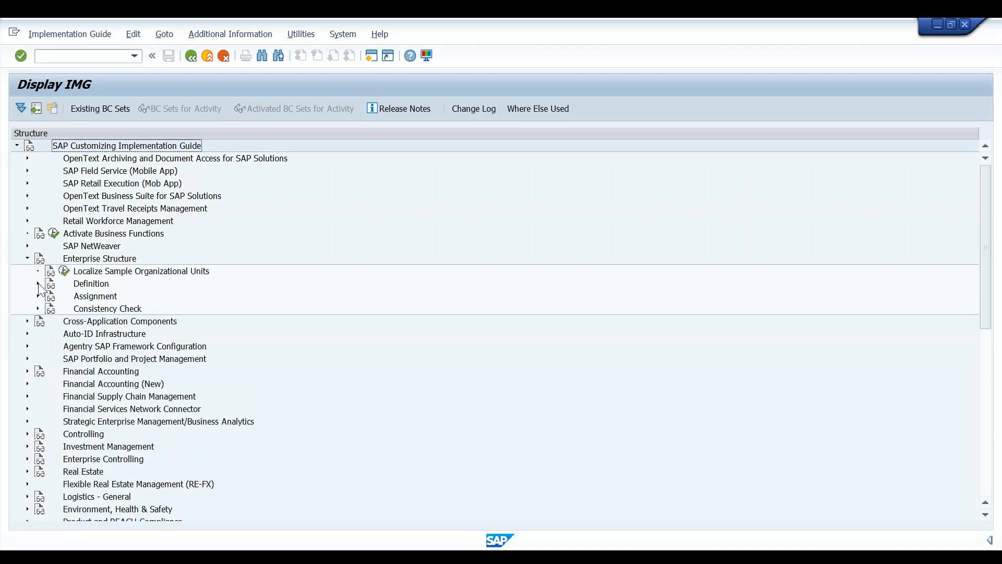
left_click(38, 284)
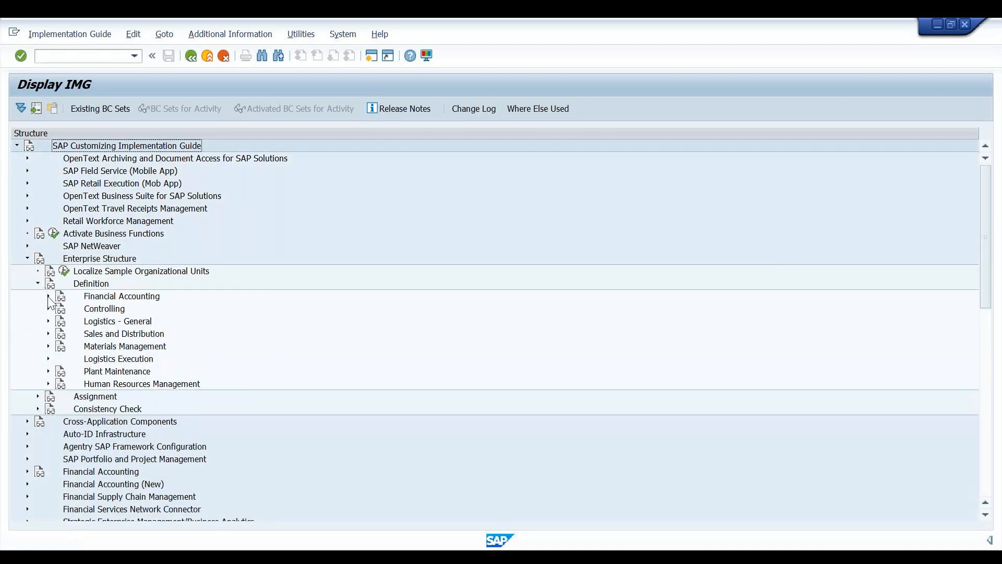
left_click(48, 296)
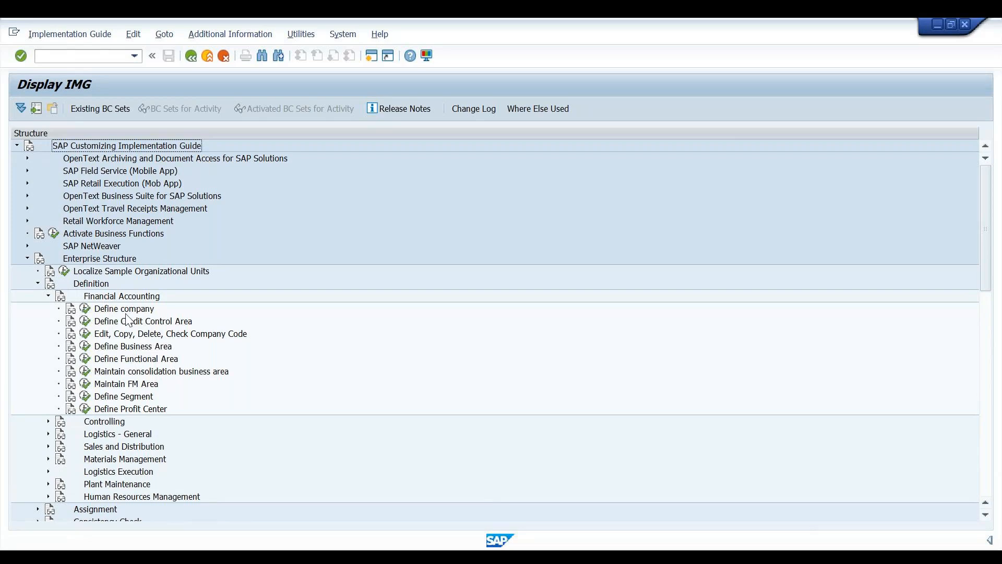
left_click(72, 314)
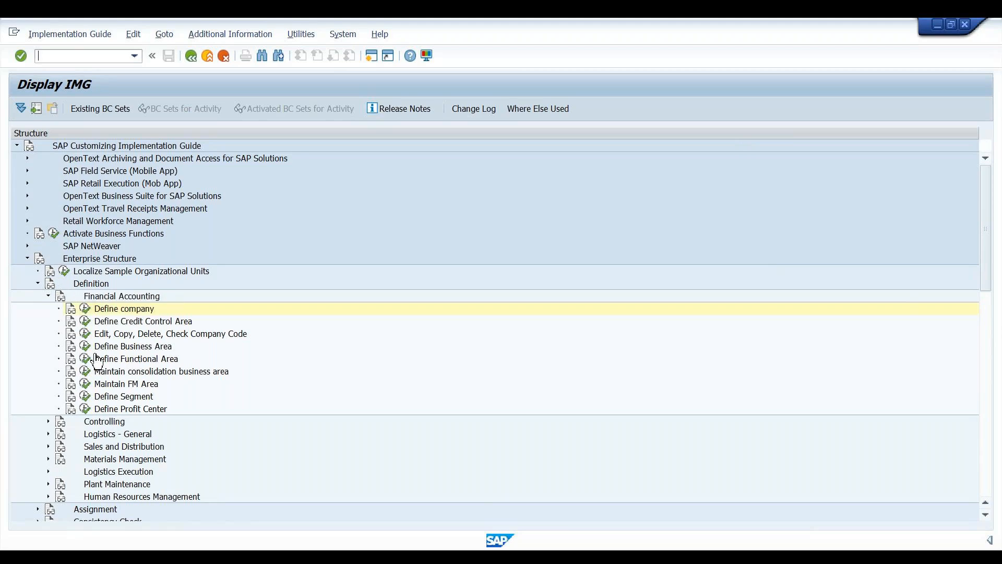
left_click(85, 310)
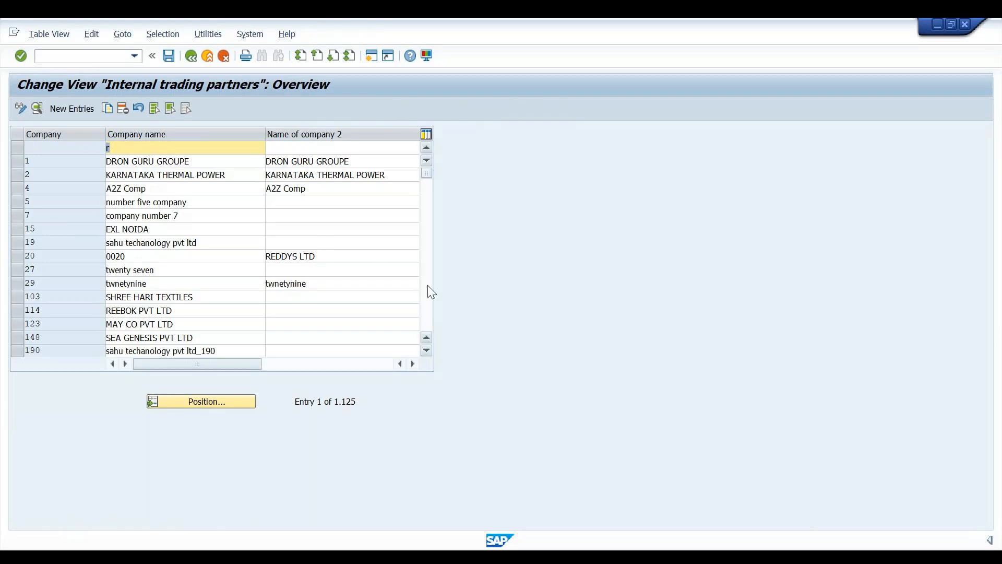
- Review the existing companies in the Internal trading partners overview, including the entry for company 114
scroll(426, 284, "down", 2)
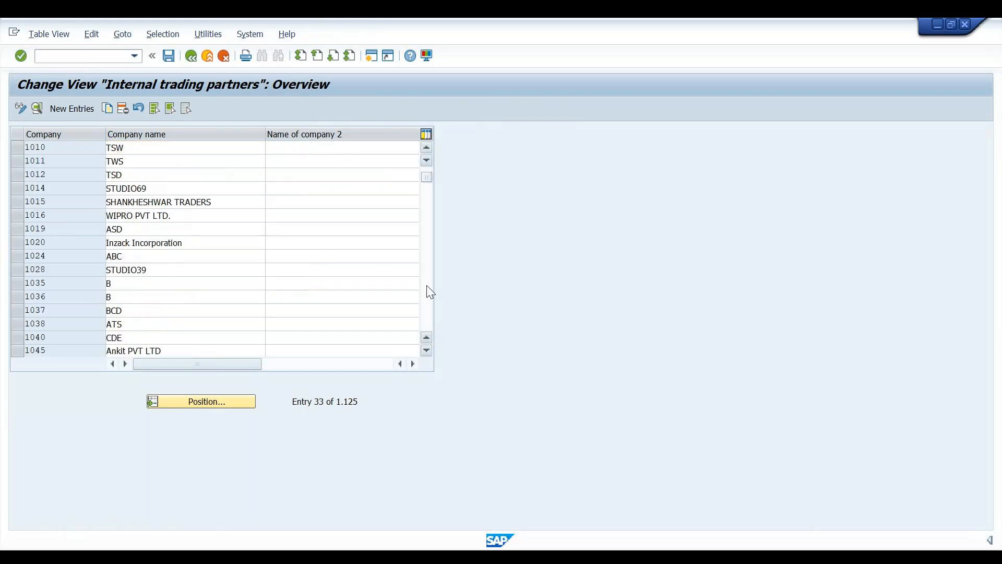
scroll(427, 285, "down", 4)
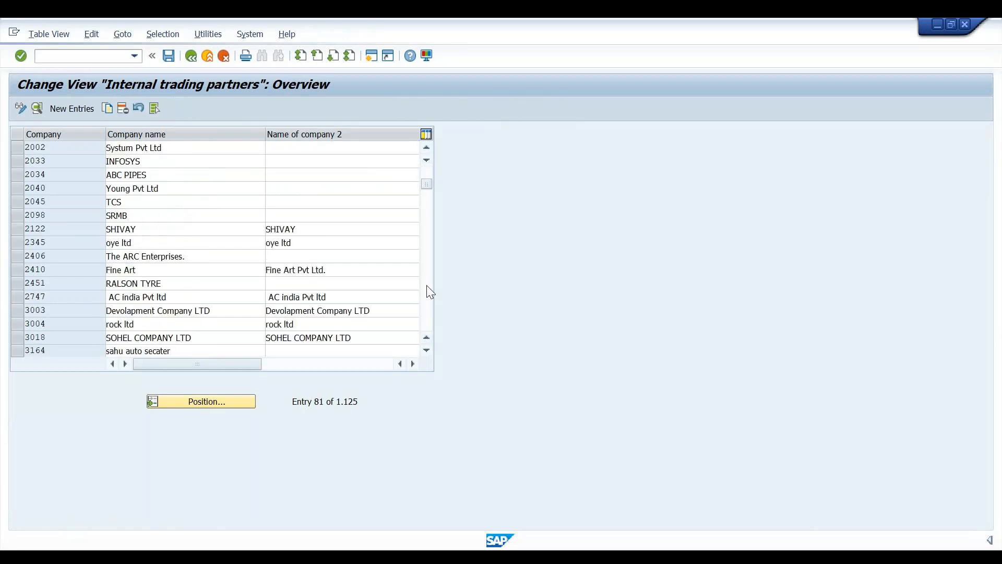
scroll(426, 280, "down", 1)
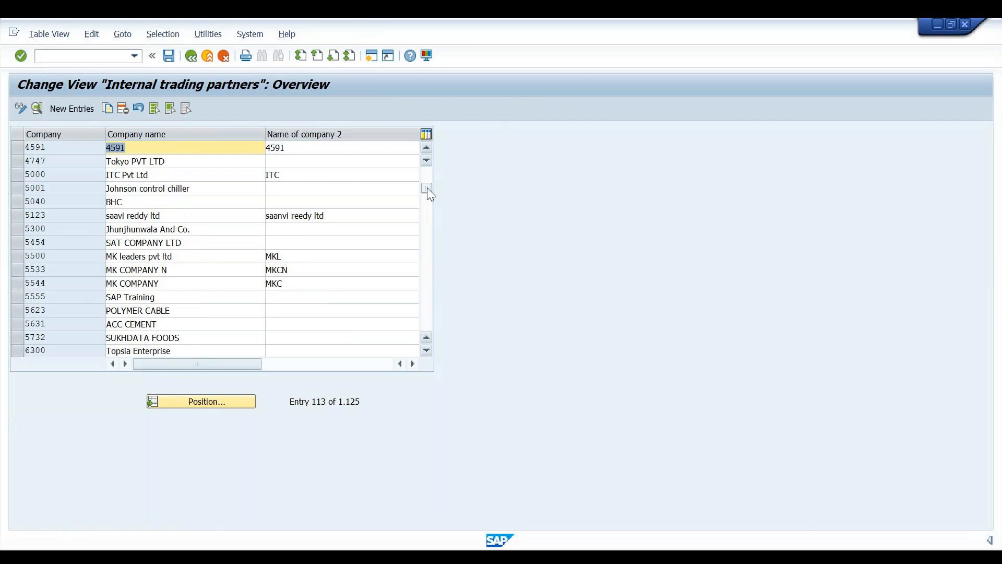
left_click_drag(427, 188, 426, 138)
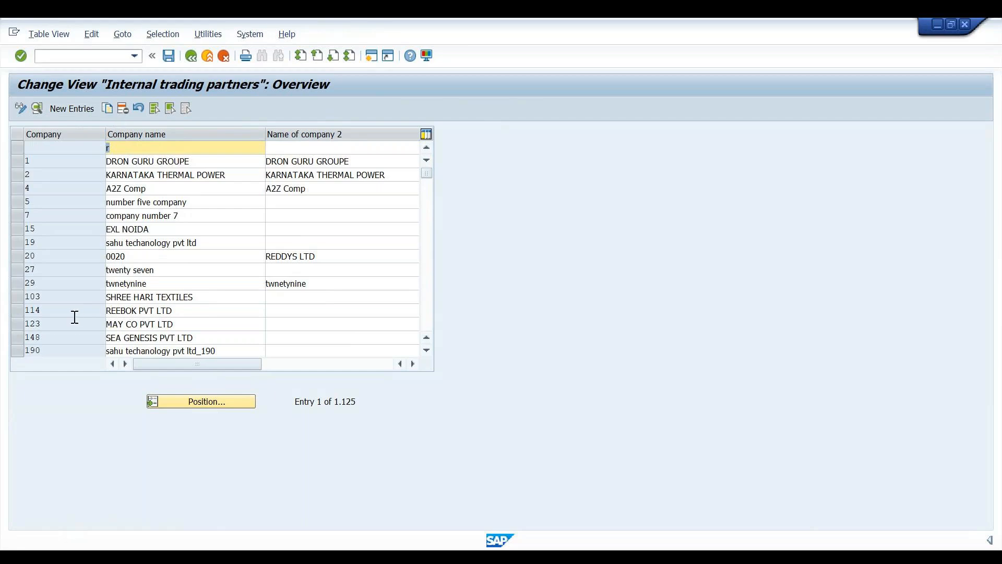
left_click(18, 310)
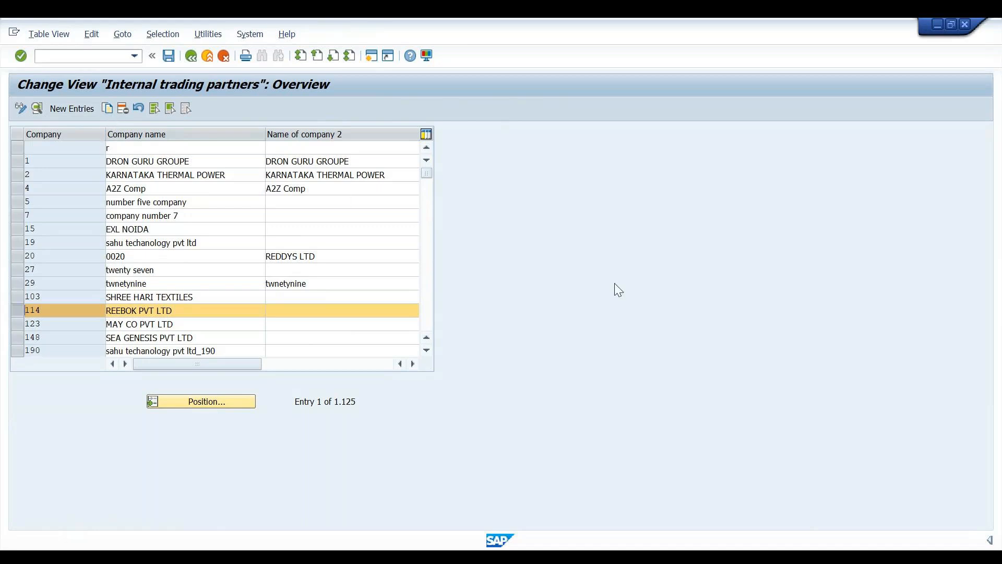
left_click(279, 243)
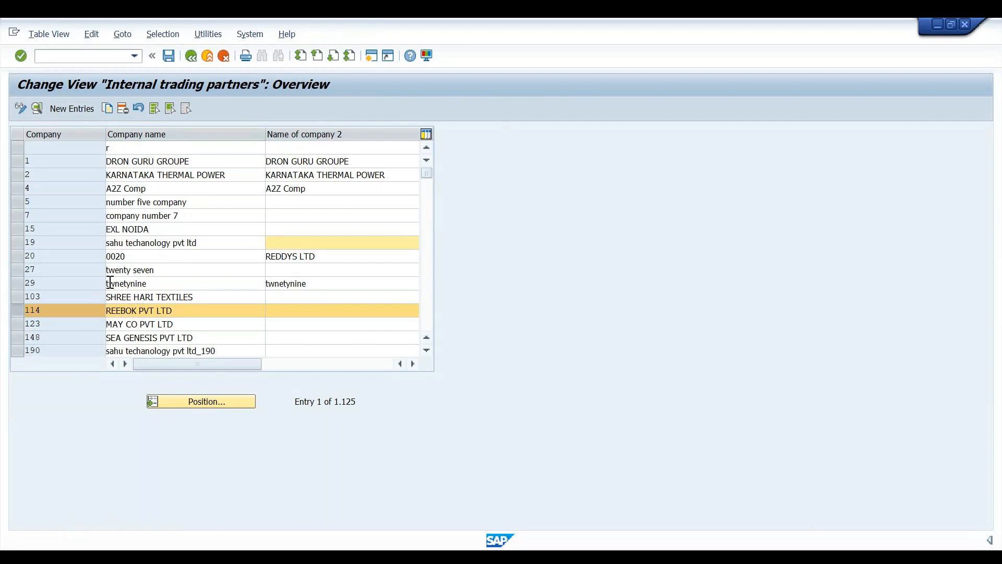
left_click(14, 310)
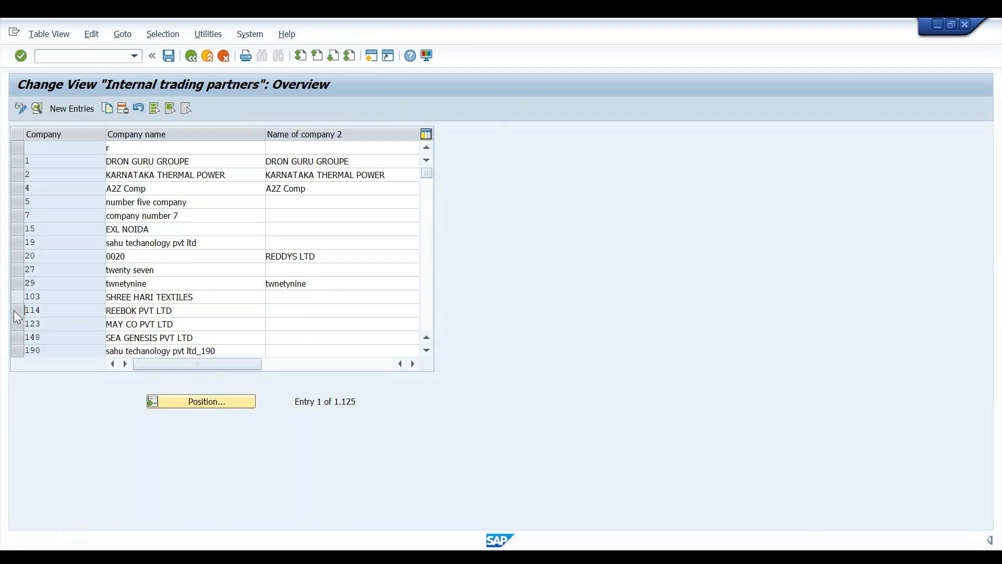
- Create a new company entry with the company ID ADGOC
left_click(75, 108)
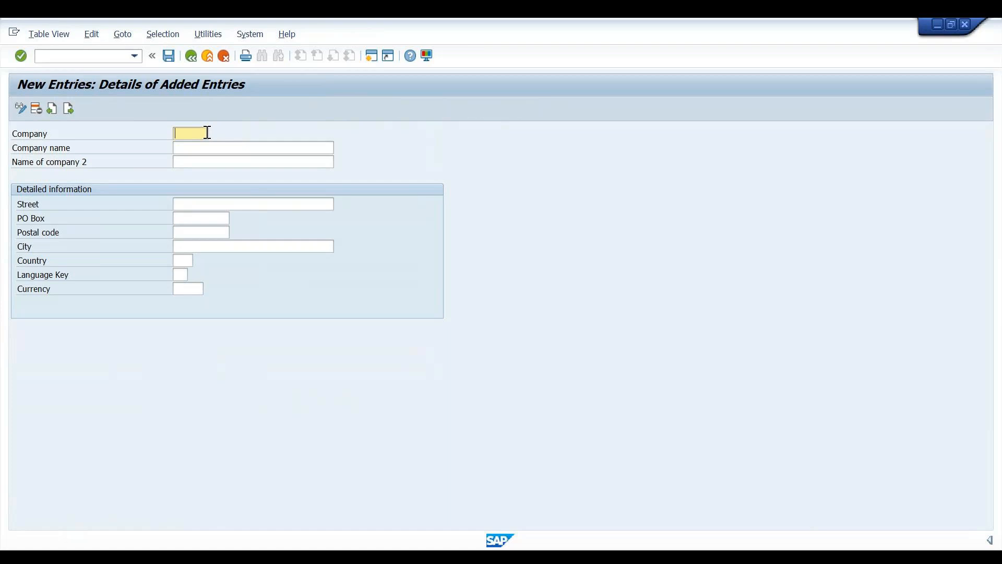
type("ADGOV")
key("BackSpace")
type("C1")
key("BackSpace")
key("BackSpace")
key("BackSpace")
key("BackSpace")
type("1000")
key("BackSpace")
key("BackSpace")
key("BackSpace")
key("BackSpace")
type("GOC")
key("BackSpace")
- Set both the company name and the second company name to "Adani Group"
left_click(283, 153)
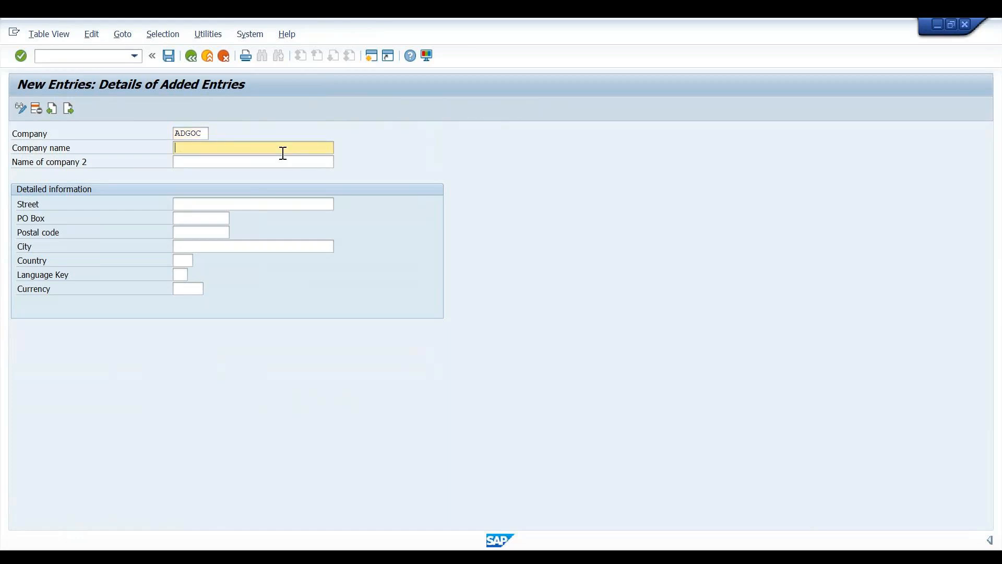
type("Adani Group")
left_click_drag(227, 150, 167, 151)
key("ctrl+c")
left_click(192, 163)
key("ctrl+v")
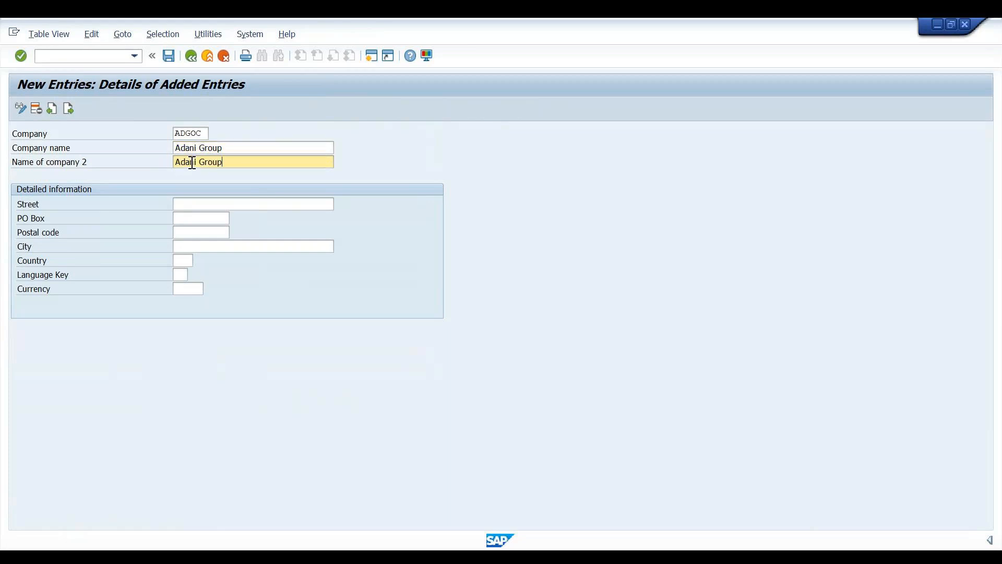
- Fill in the company's street and postal code, with Mumbai as the city and IN as the country
left_click(198, 208)
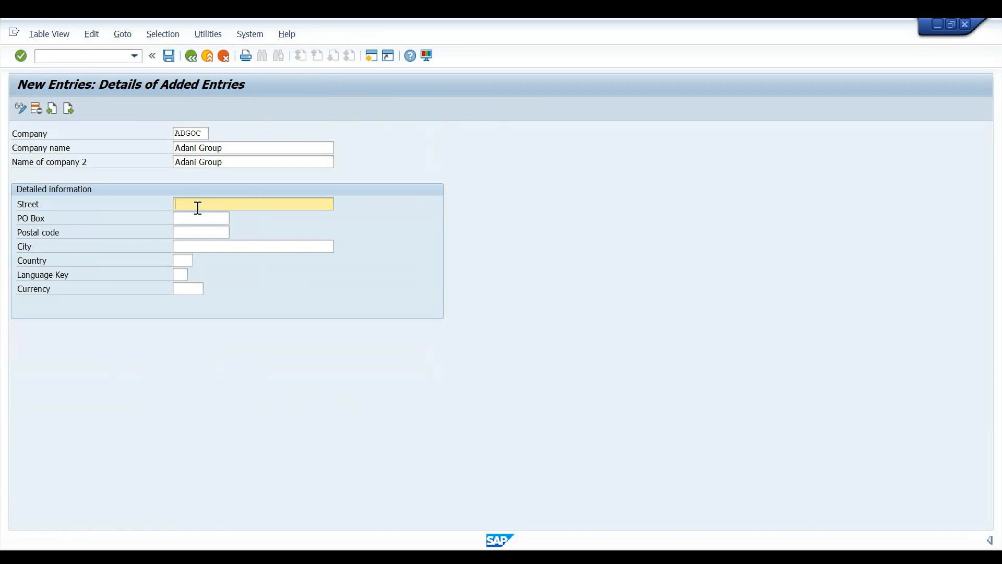
type("LBS Road")
key("Tab")
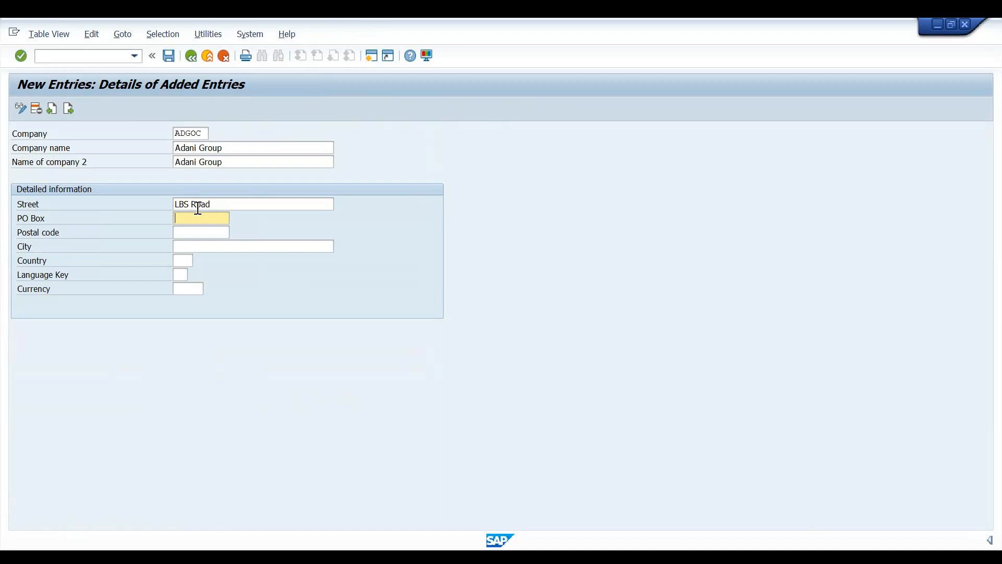
key("Tab")
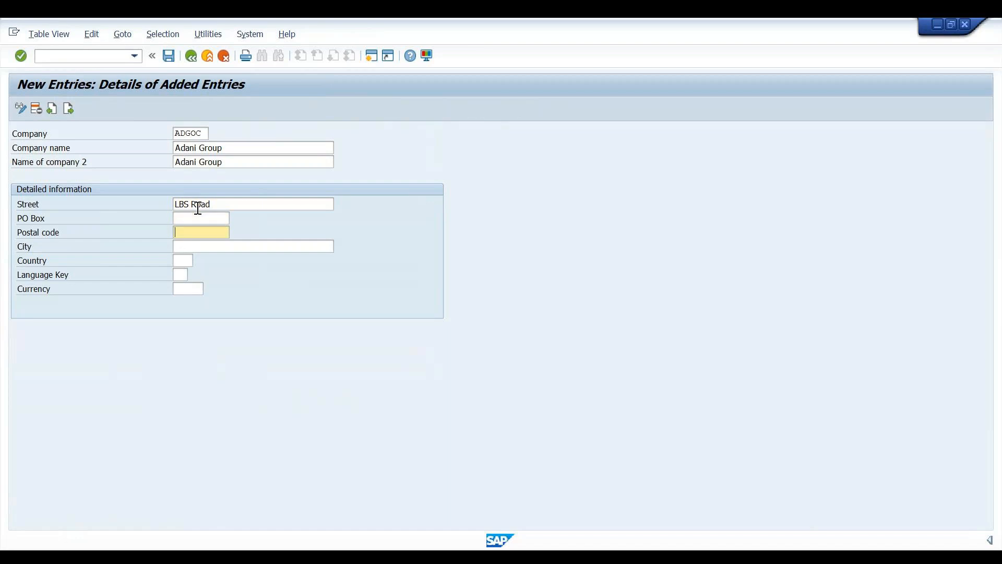
type("400001")
key("Tab")
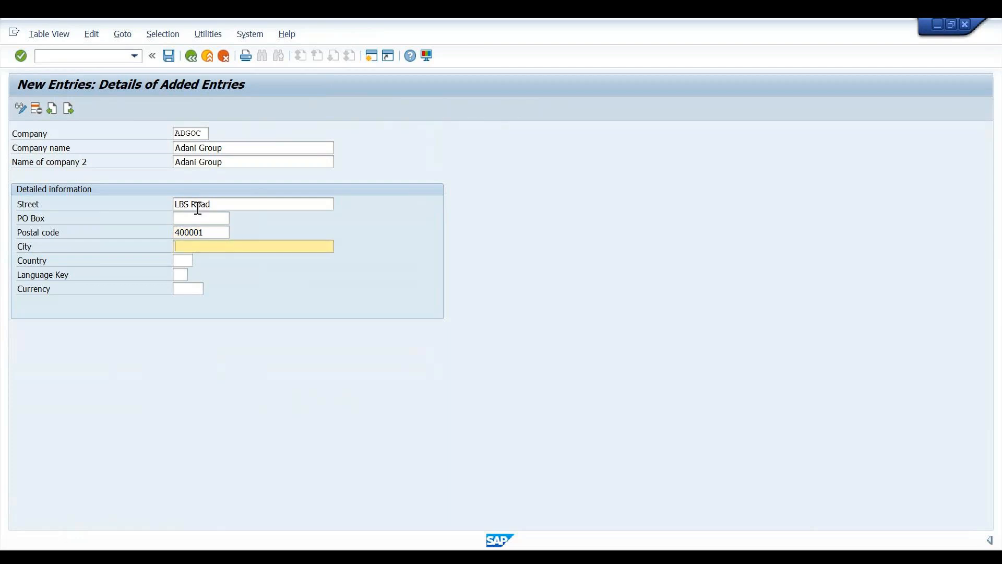
type("Mumbai")
key("Tab")
type("IN")
key("Tab")
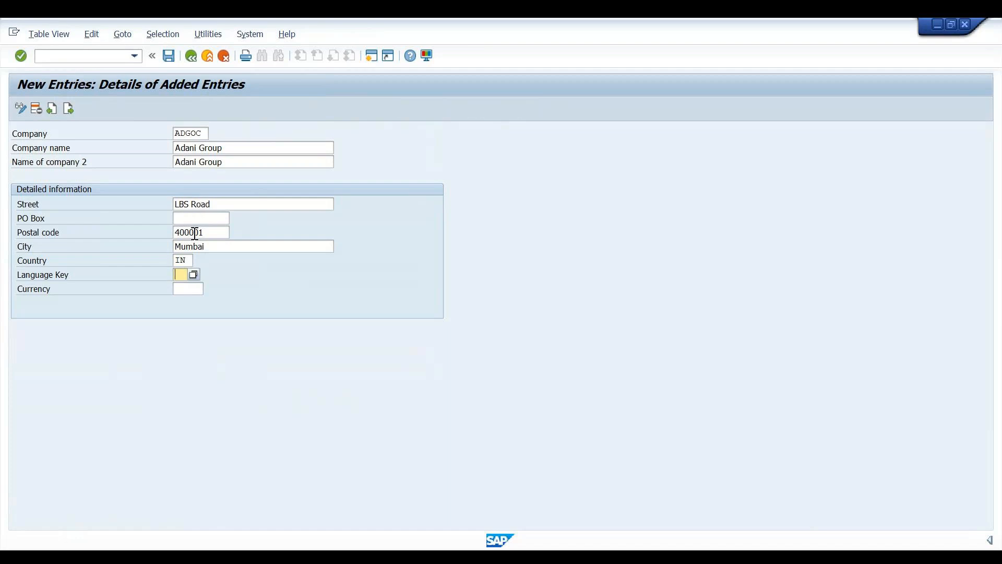
- Search the country value list for INDIA and pick India (IN) as the company's country
left_click(193, 263)
left_click(198, 261)
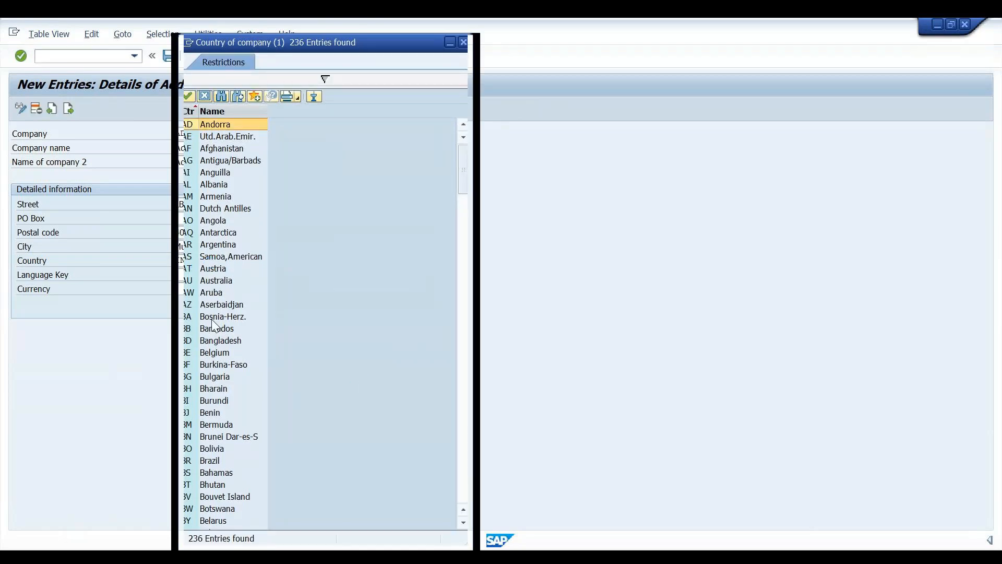
left_click(223, 97)
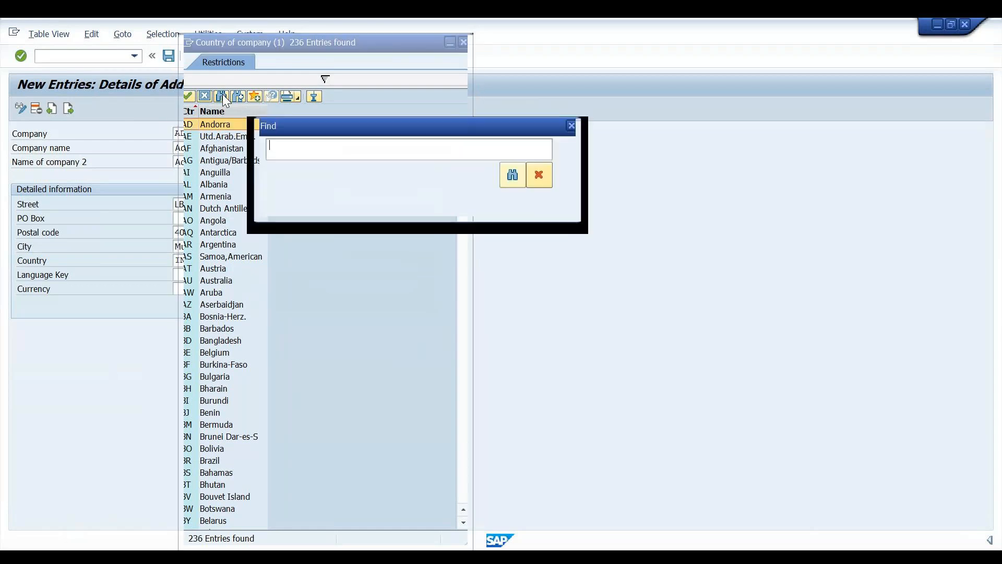
type("INDIA")
key("Return")
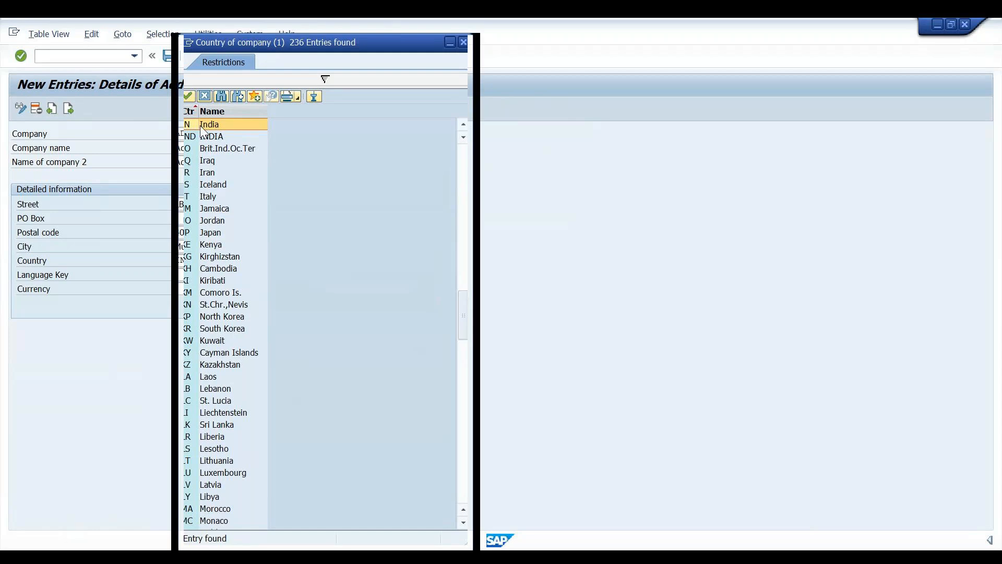
double_click(212, 128)
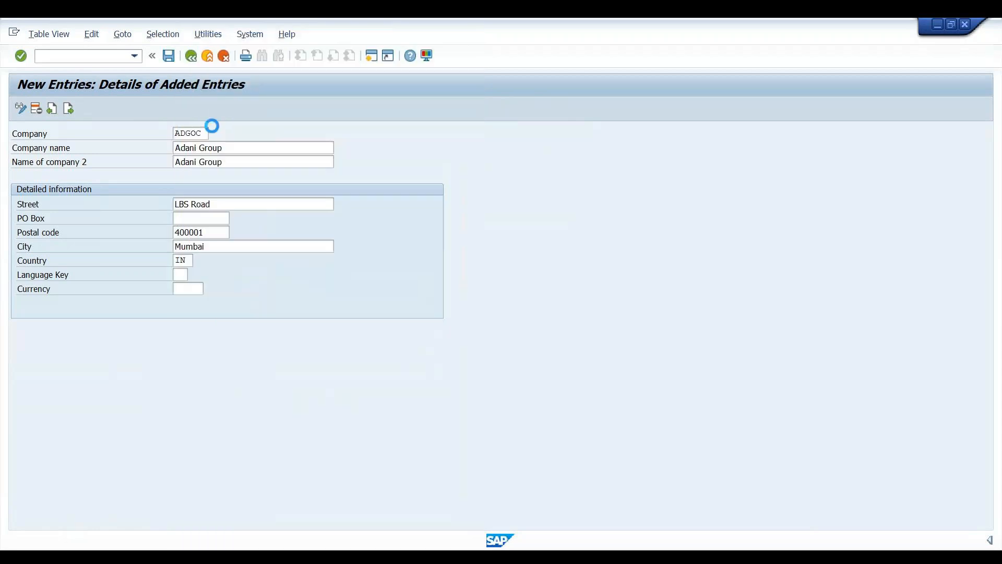
- Look up the available language keys and choose English (EN) as the company's language
left_click(186, 277)
left_click(194, 275)
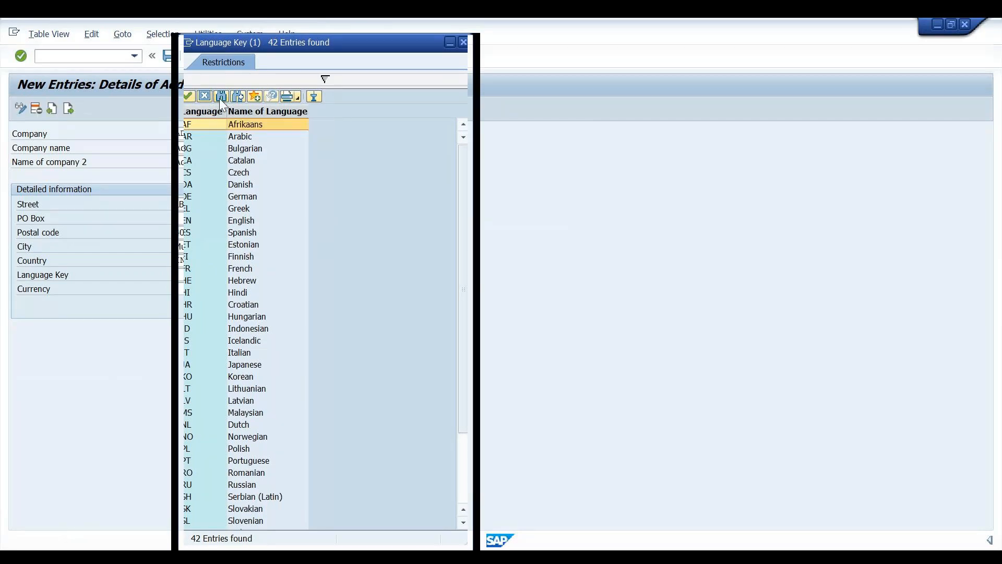
left_click(221, 96)
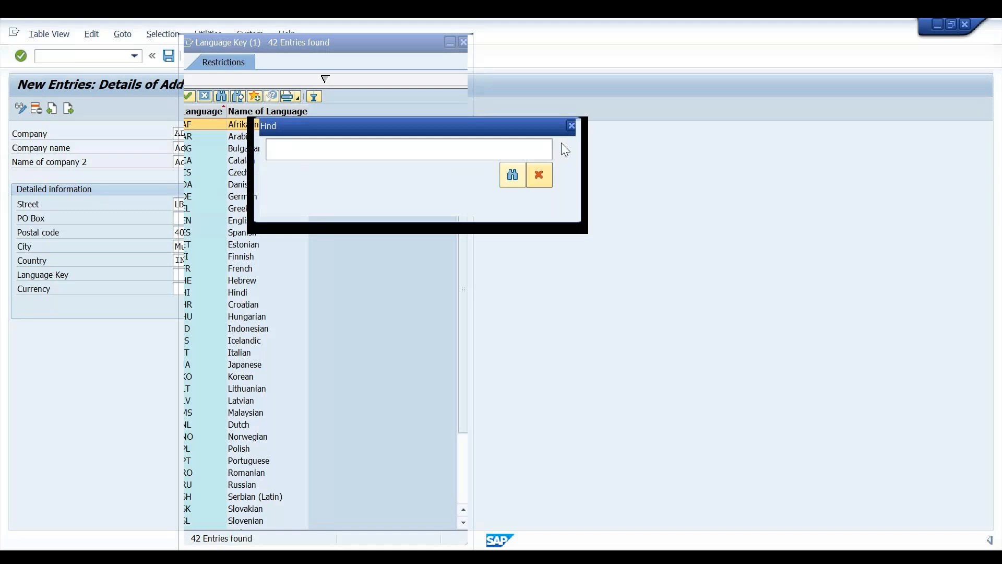
left_click(539, 177)
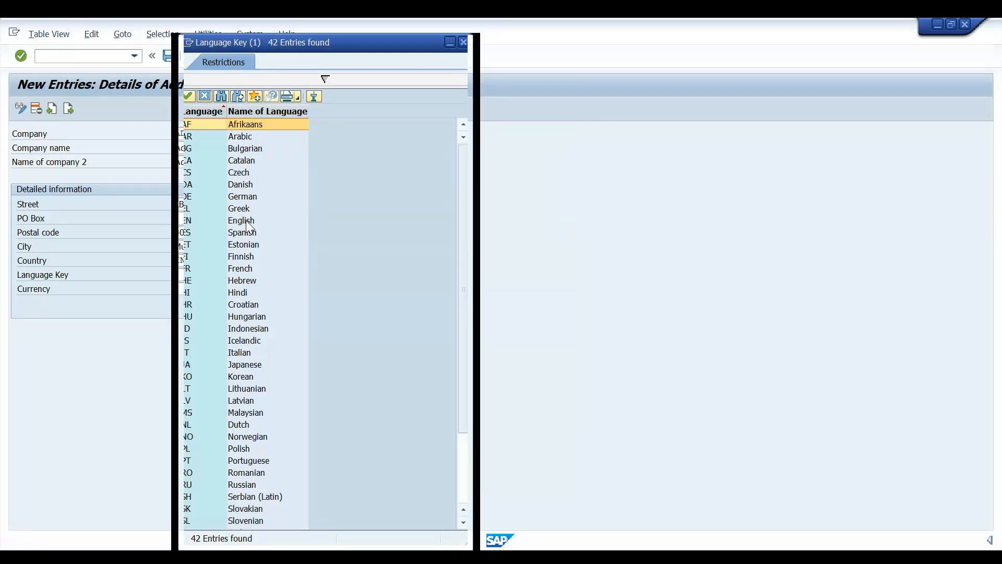
double_click(247, 226)
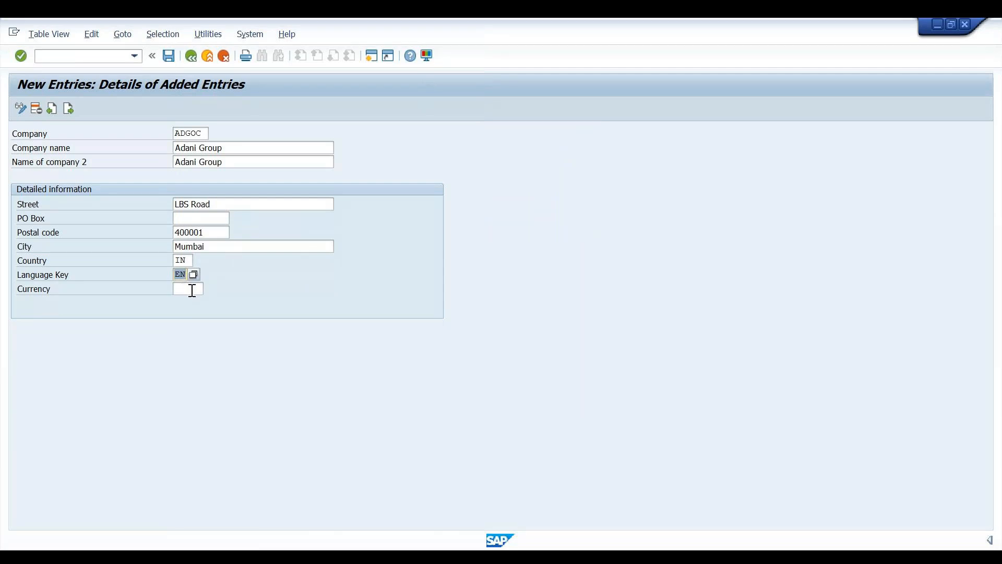
- Set the company's currency to INR and save the new company entry
left_click(192, 290)
type("INR")
key("Return")
key("ctrl+s")
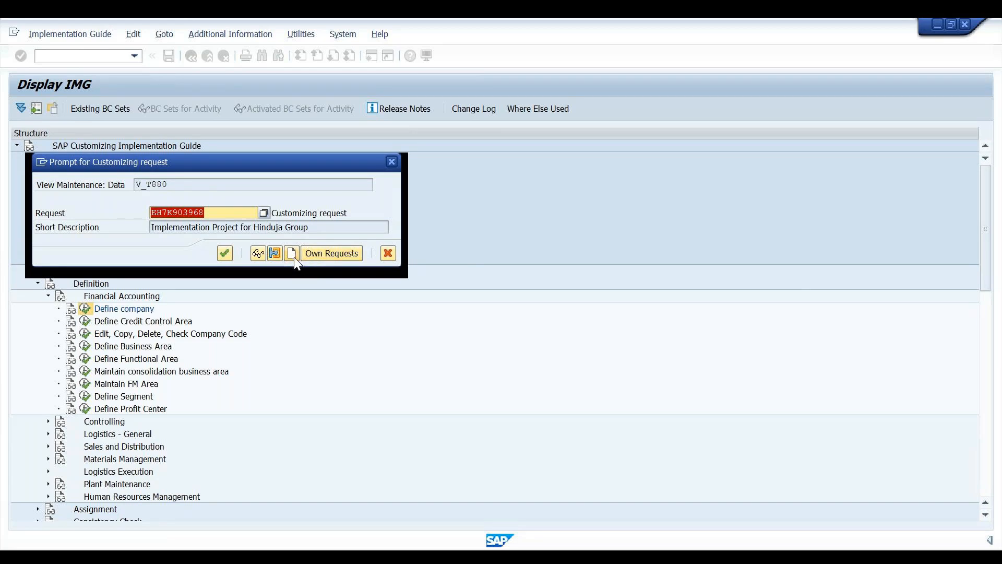
- Create a customizing request described as "Organization Structure for Adani Group" and assign the company entry to it
left_click(290, 253)
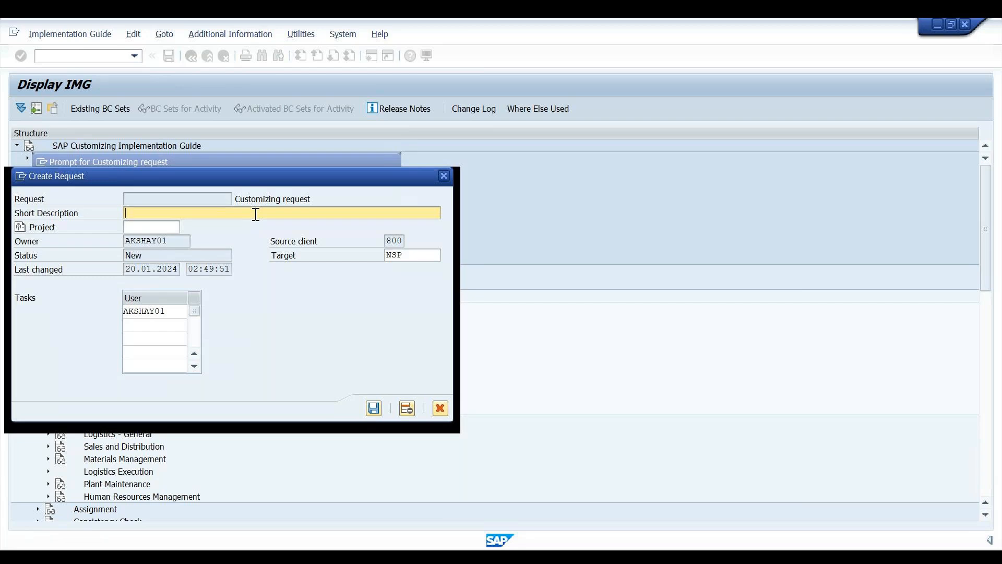
type("Organization Structure for Adani")
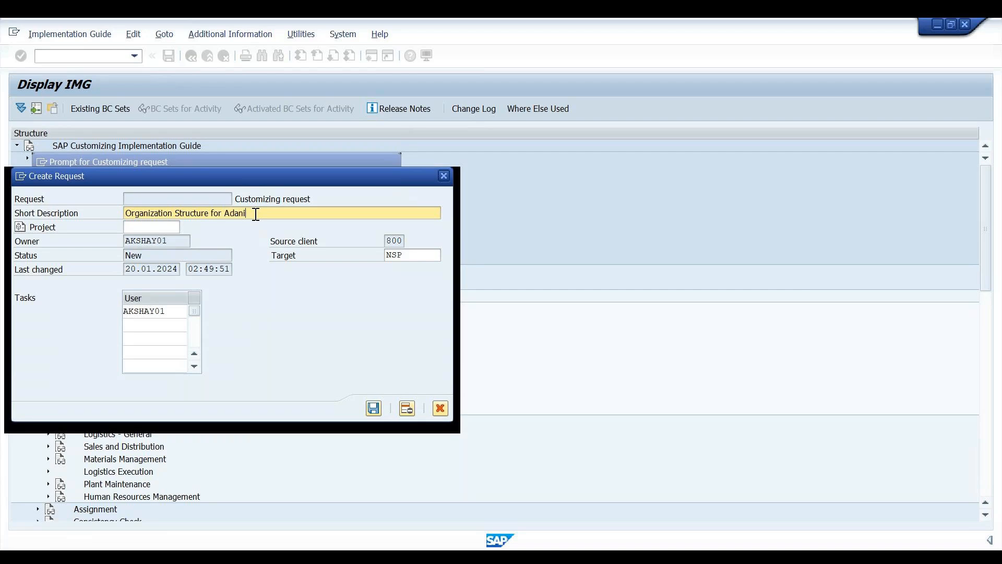
type(" Groy")
key("BackSpace")
type("up")
left_click(373, 408)
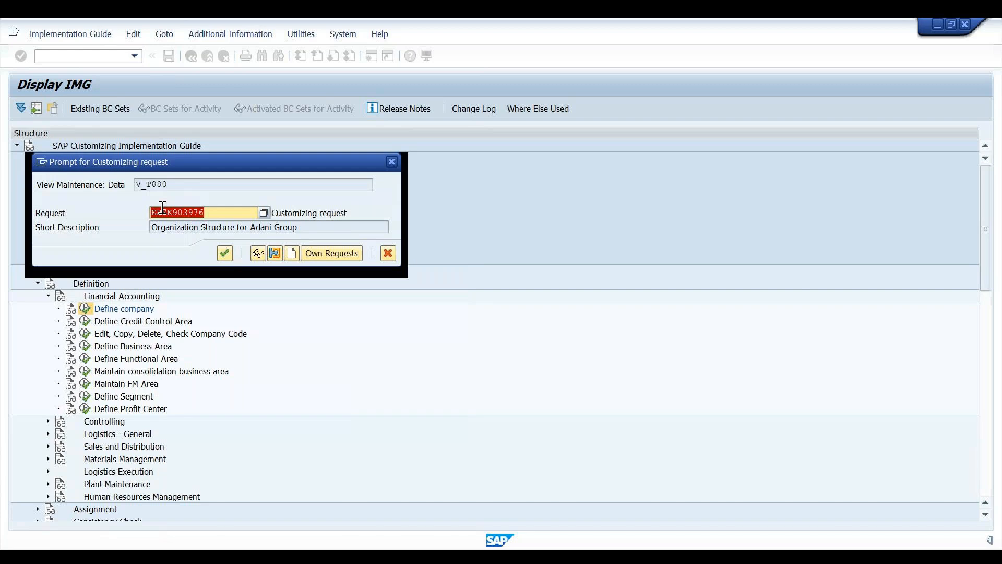
left_click(225, 254)
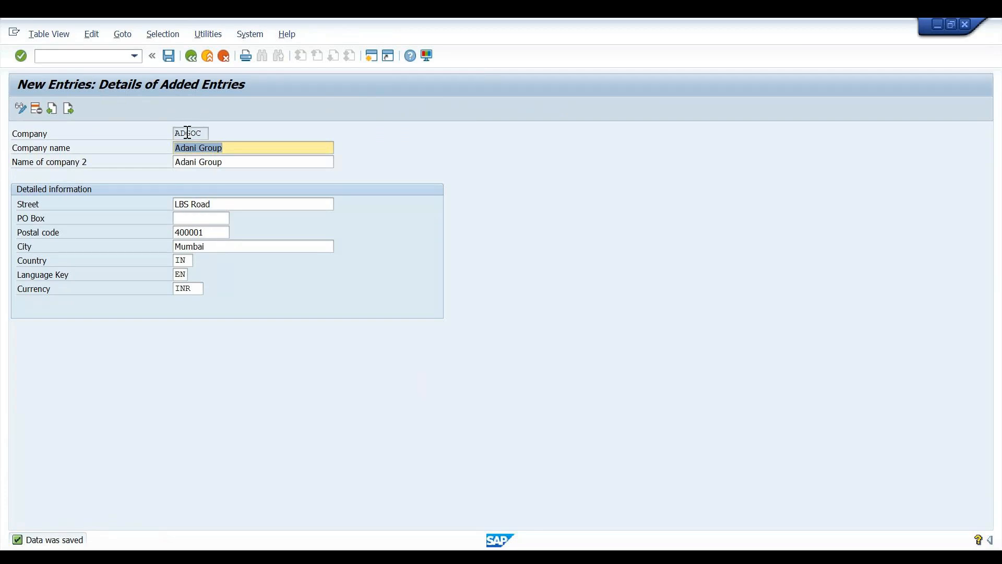
- Review the ADGOC entry in the company overview, then return to the Implementation Guide structure
left_click(191, 56)
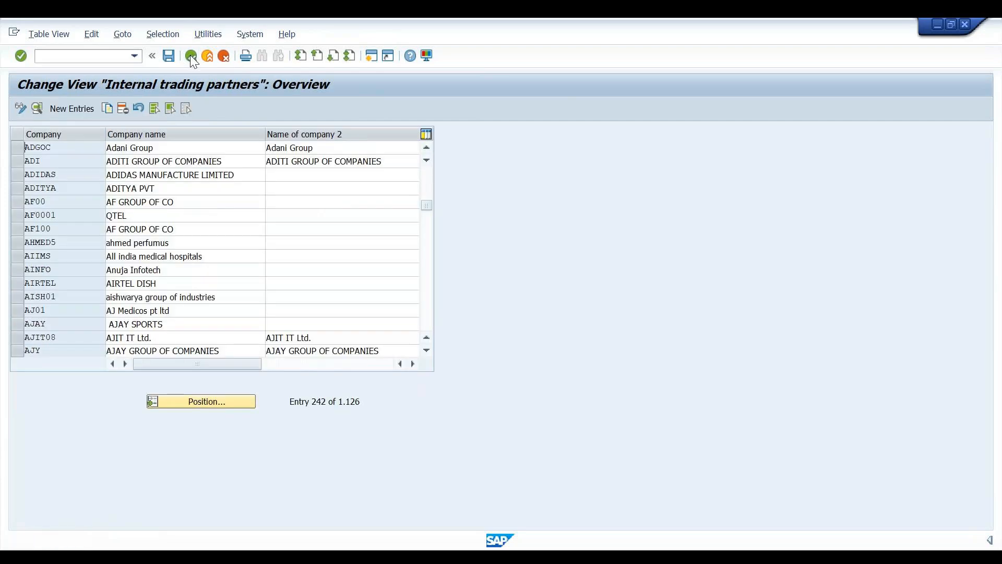
left_click(17, 148)
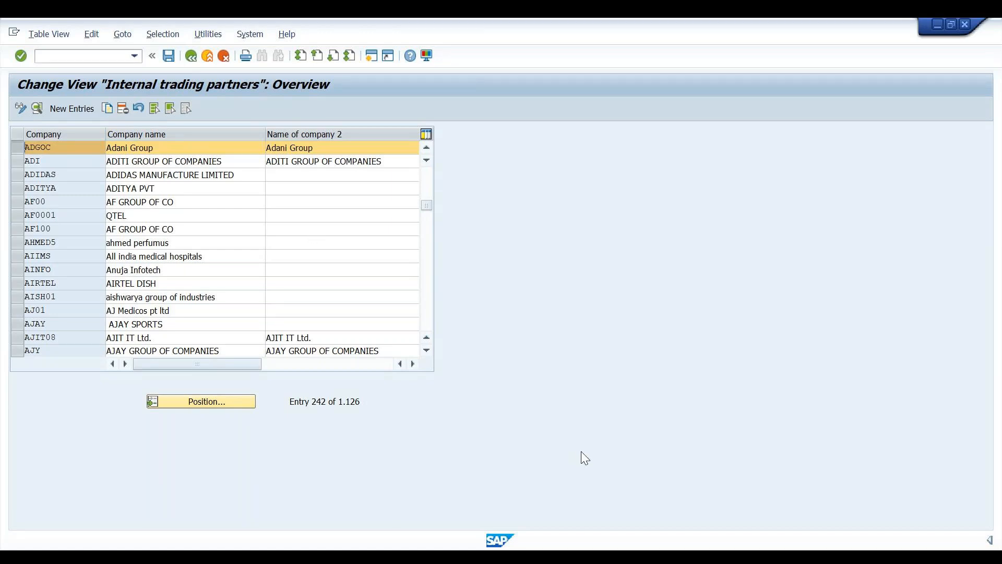
key("alt+Tab")
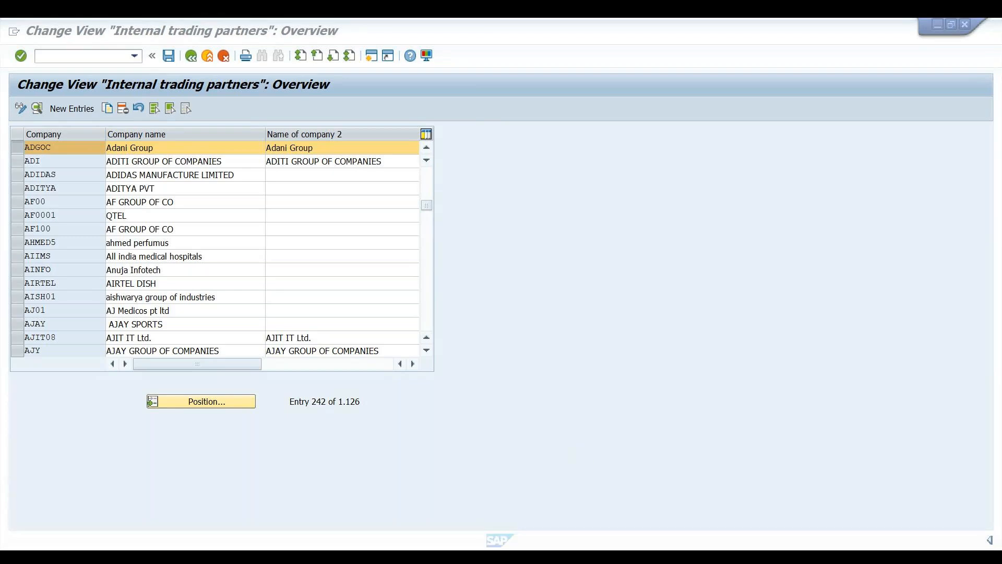
key("alt+Tab")
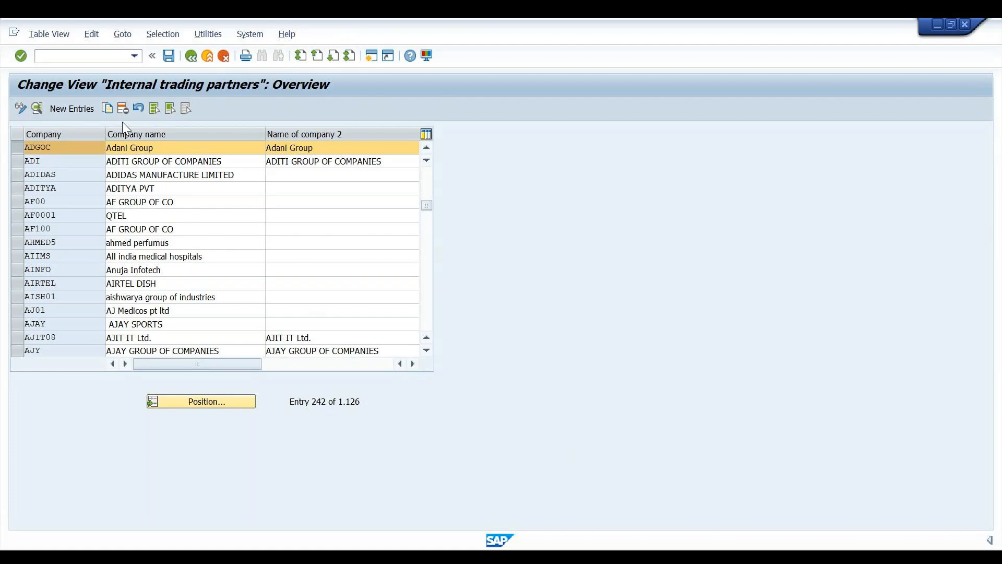
left_click(191, 56)
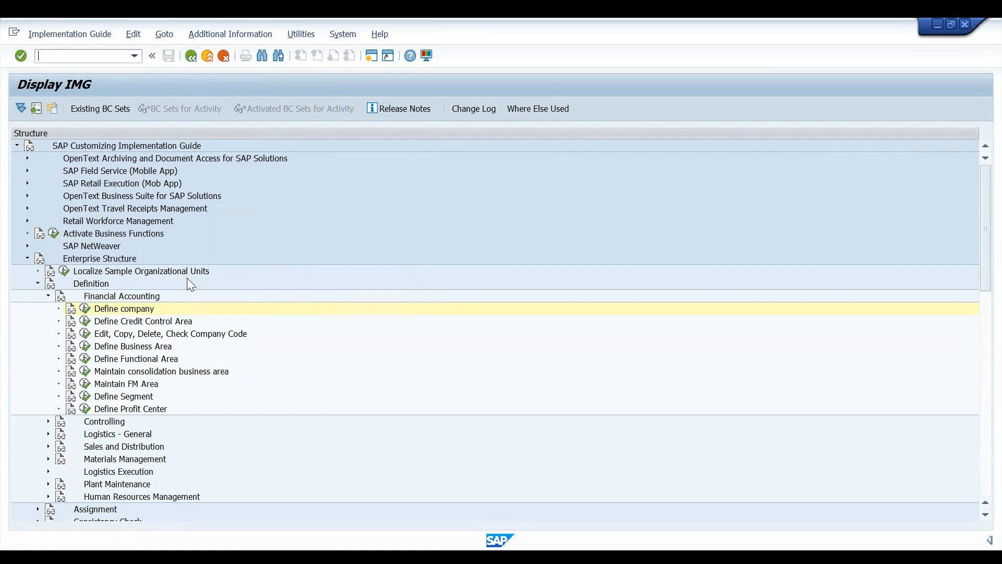
- Try to open an additional SAP session from the Implementation Guide
left_click(373, 59)
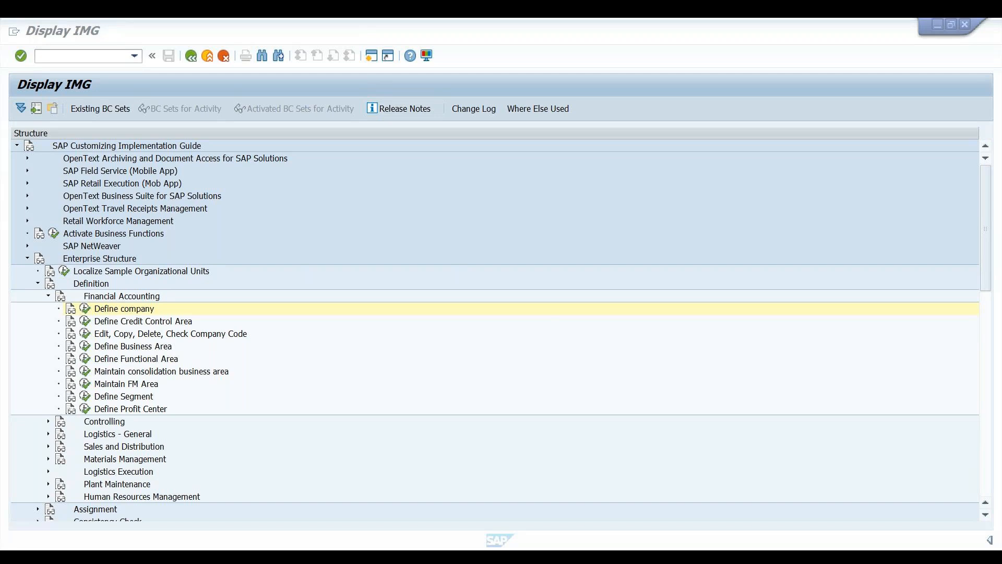
left_click(563, 556)
left_click(545, 466)
left_click(367, 85)
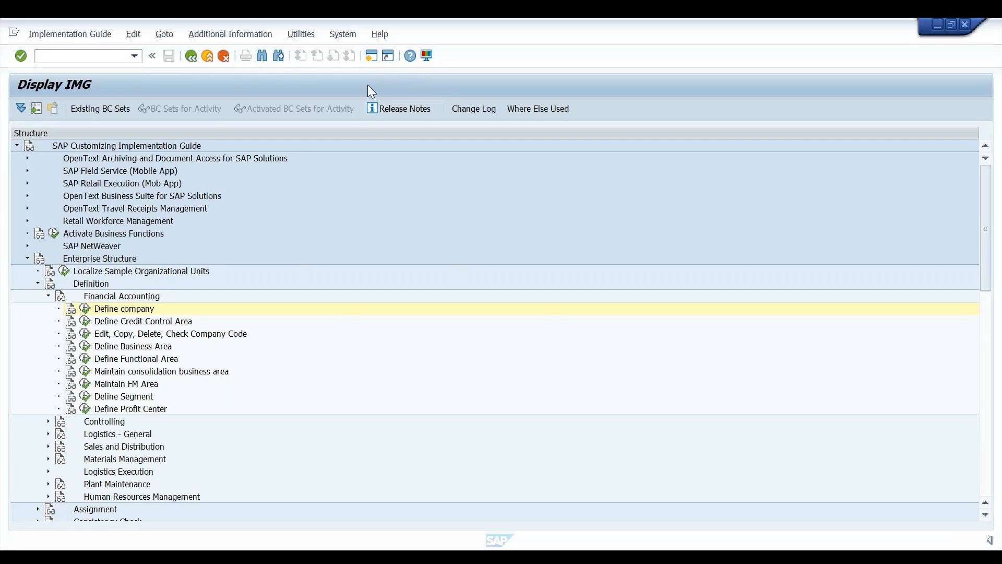
left_click(373, 59)
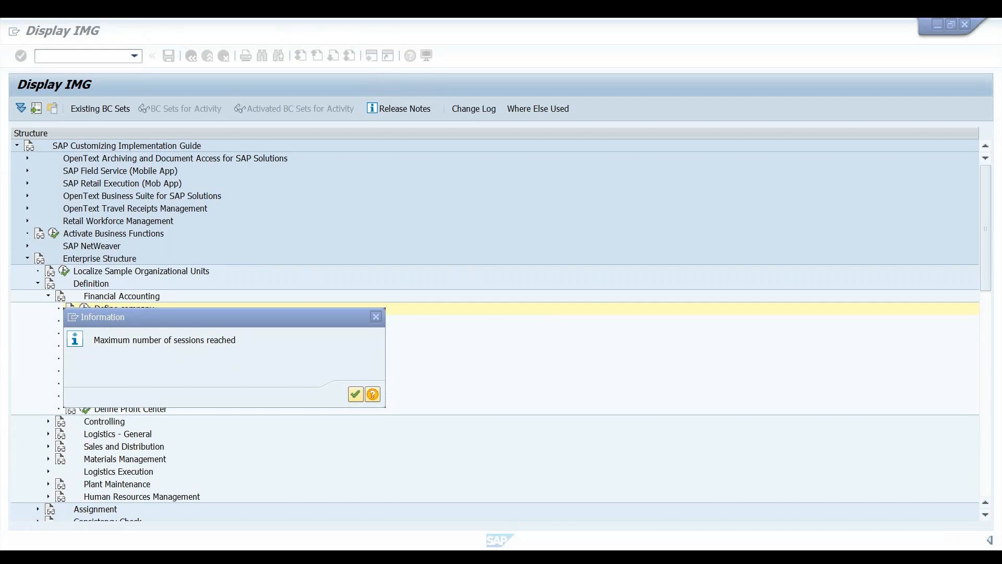
left_click(251, 526)
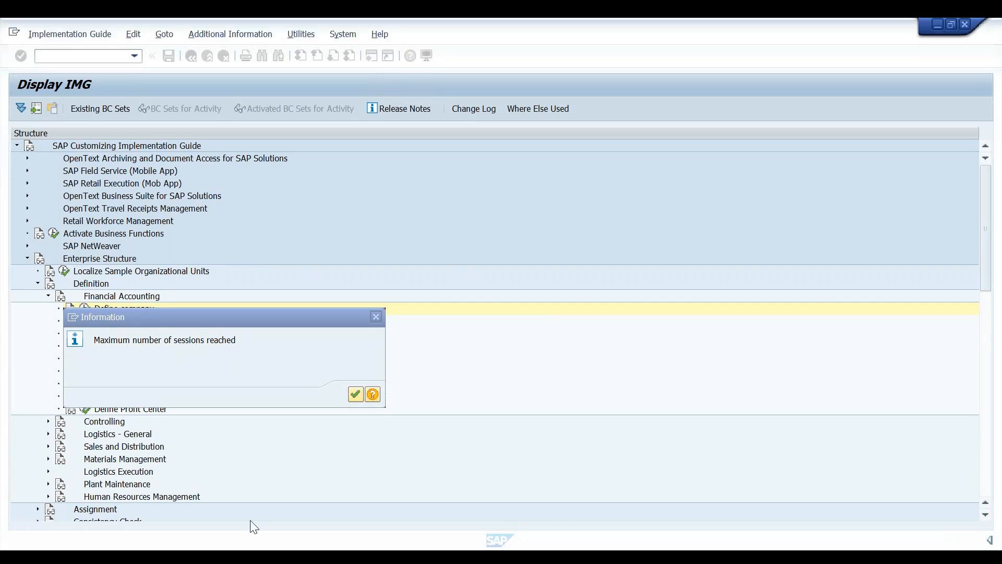
left_click(189, 370)
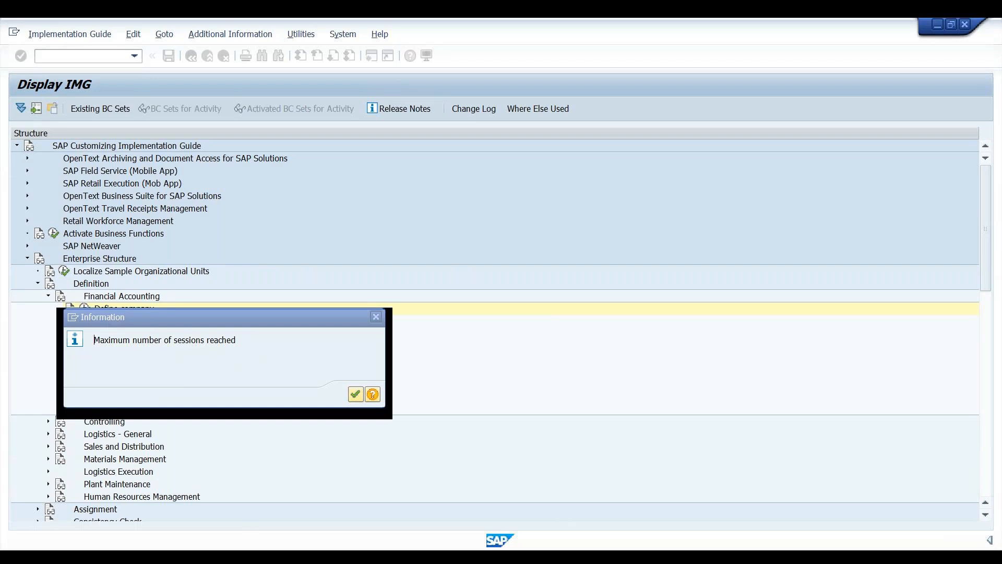
left_click(704, 381)
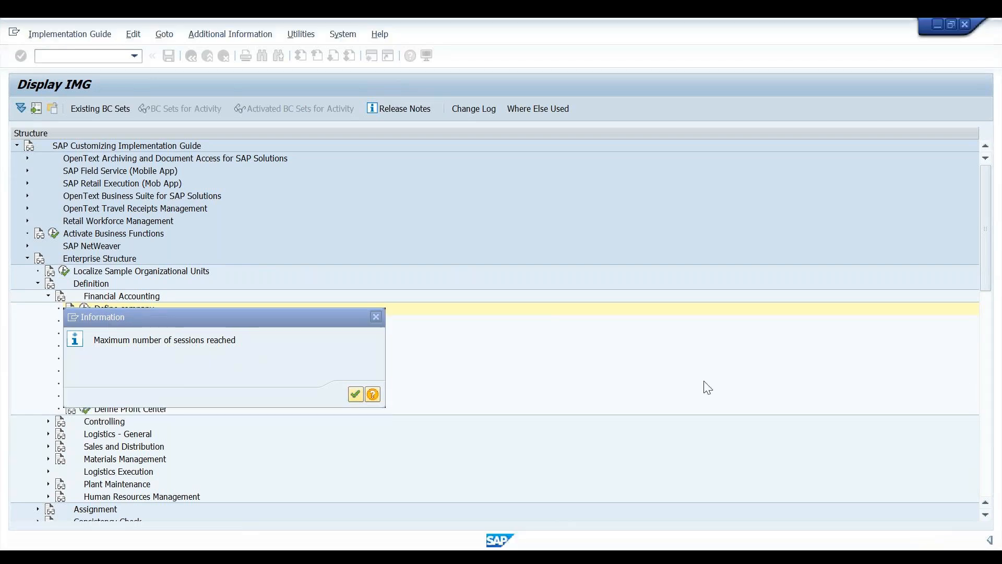
left_click(376, 317)
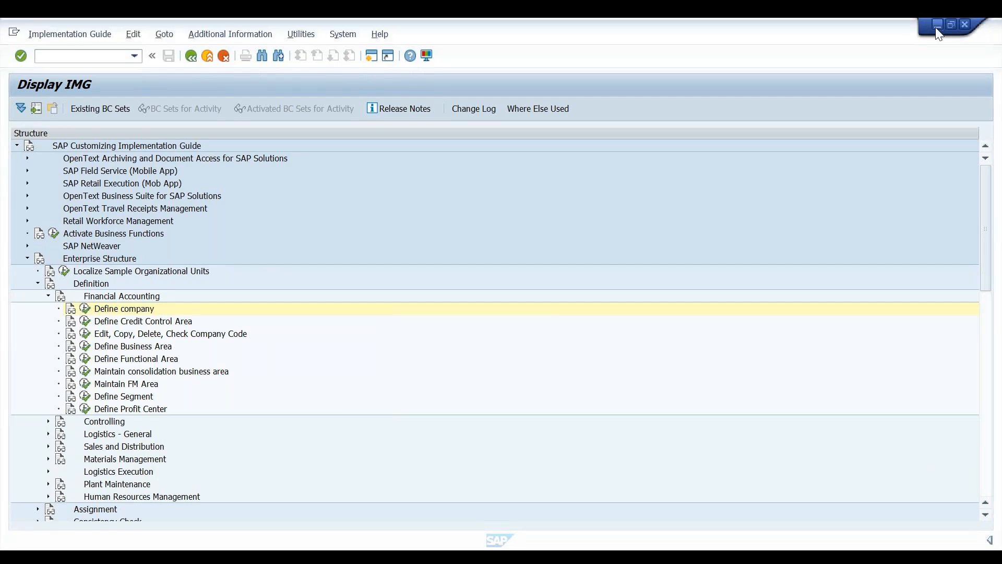
- Switch to the session showing company codes, exit to SAP Easy Access and run transaction OX02
left_click(305, 228)
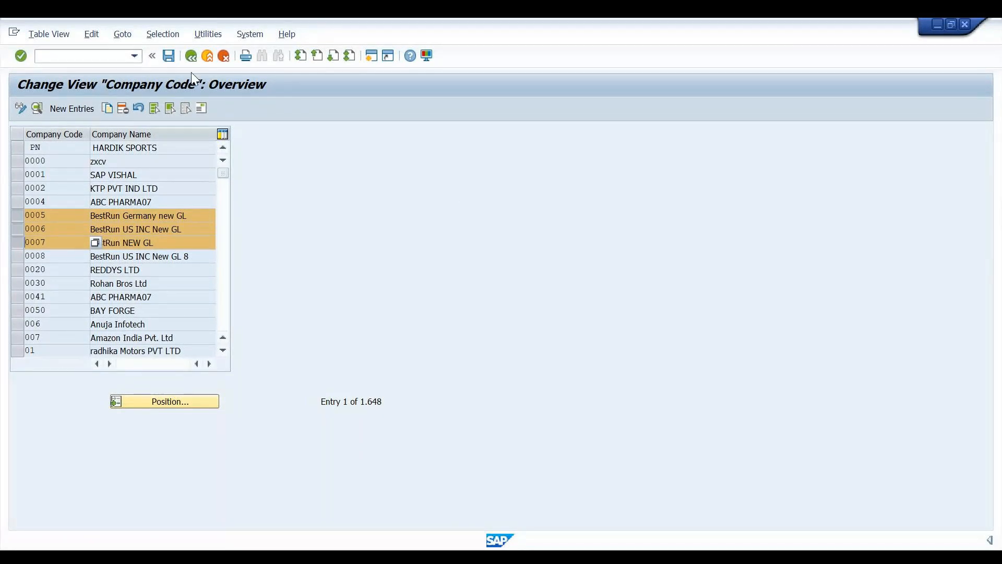
left_click(191, 56)
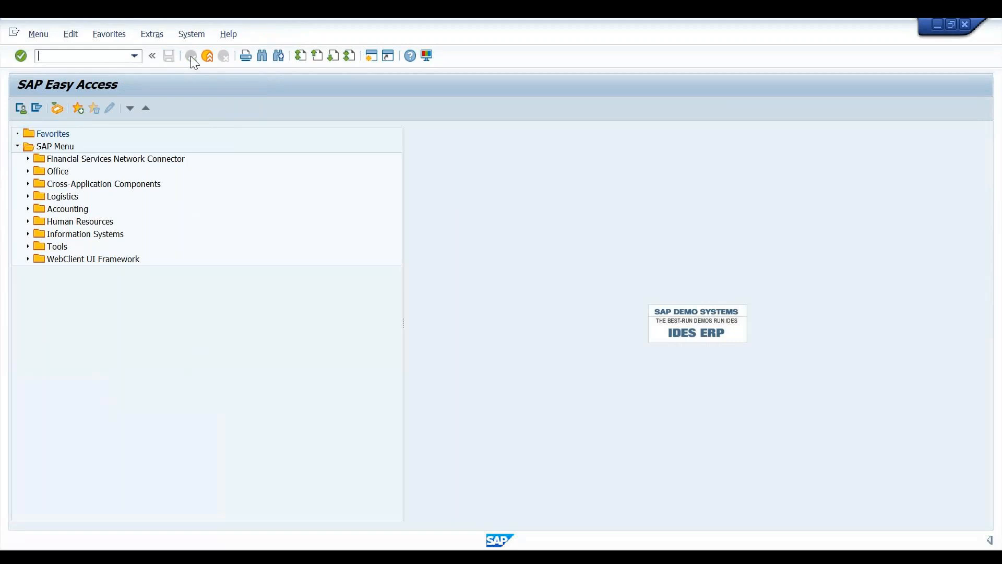
left_click(115, 56)
type("OX02")
key("Return")
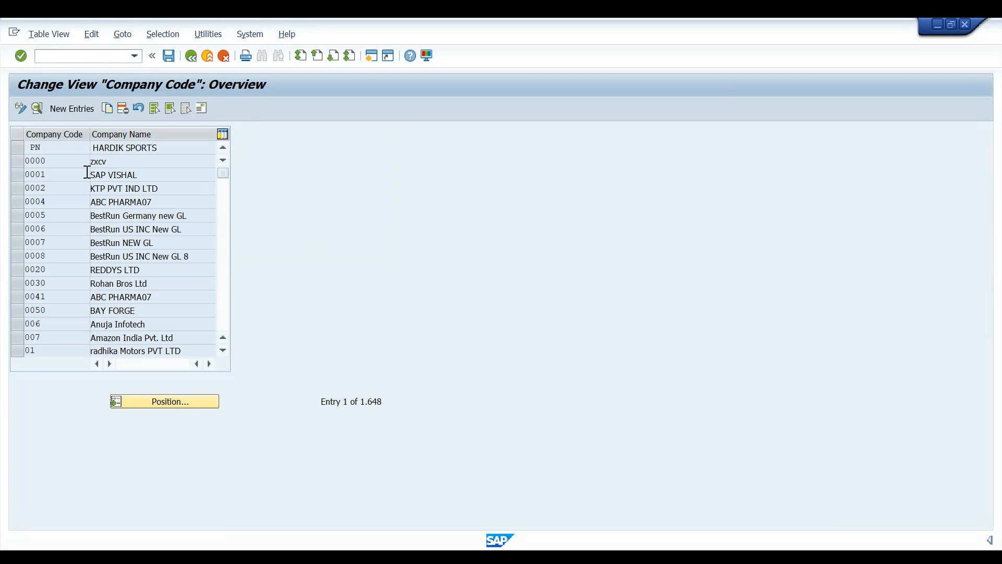
- Create a new company code entry AP10 with the company name "Adani Power pvt ltd"
left_click(72, 110)
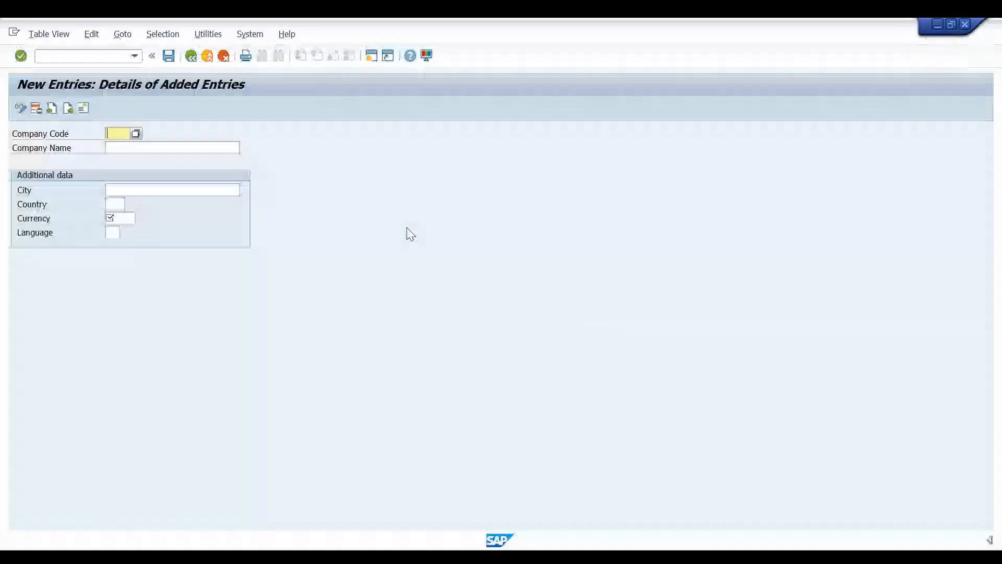
type("AP10")
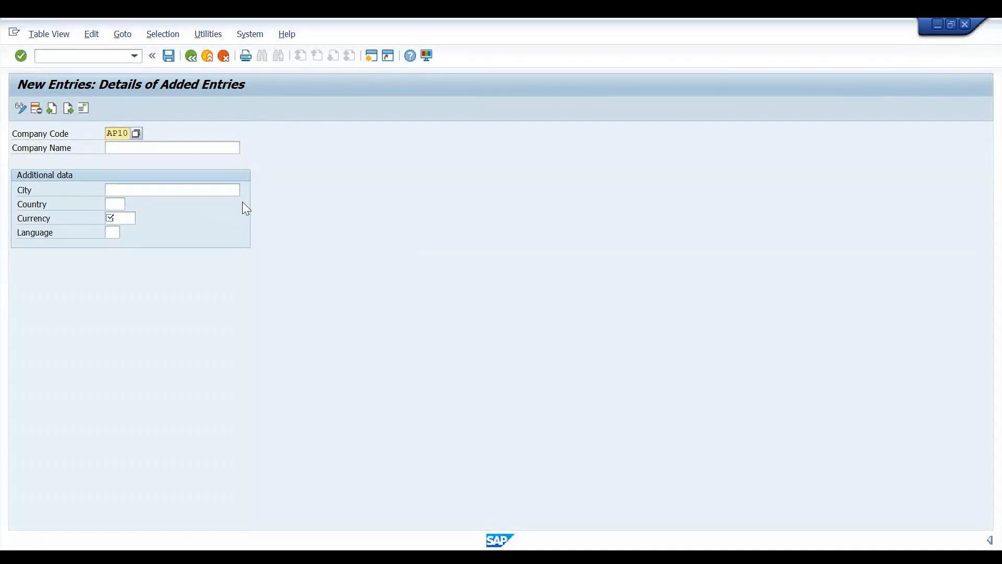
key("Tab")
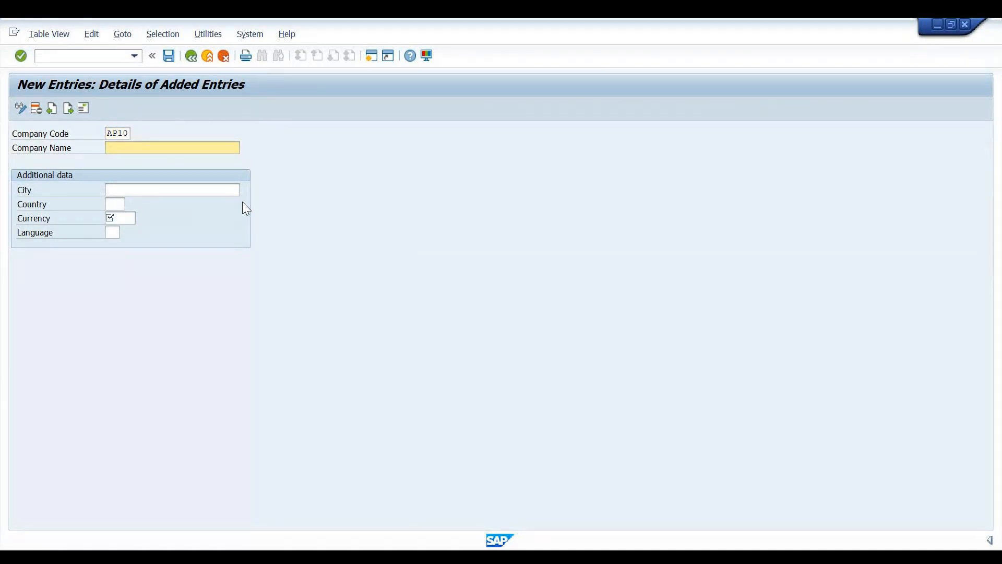
type("Ad")
type("ani Power pvt ltd")
- Enter Bangalore as the city of company code AP10
left_click(221, 191)
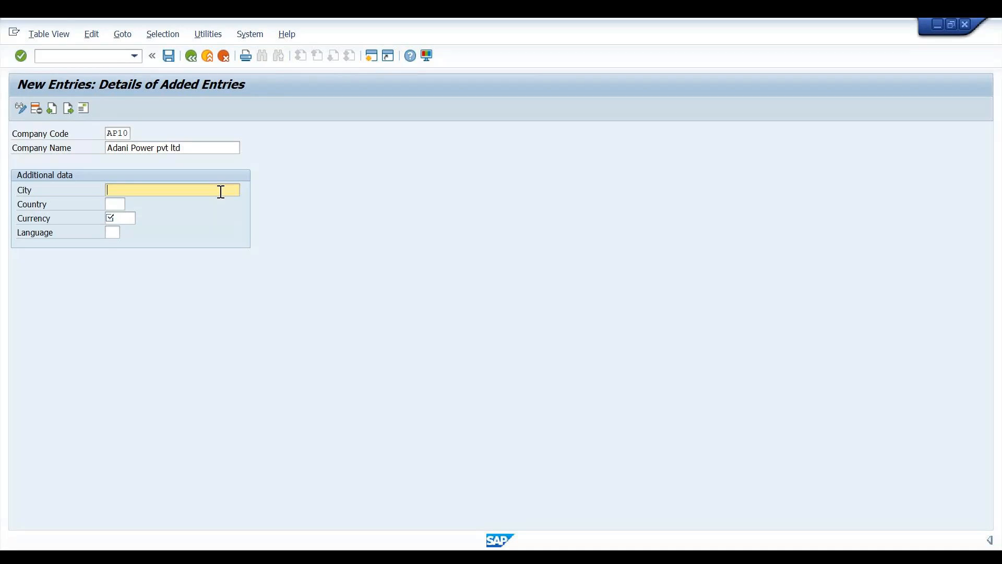
type("B")
type("enga")
key("BackSpace")
key("BackSpace")
key("BackSpace")
key("BackSpace")
type("angalore")
key("Tab")
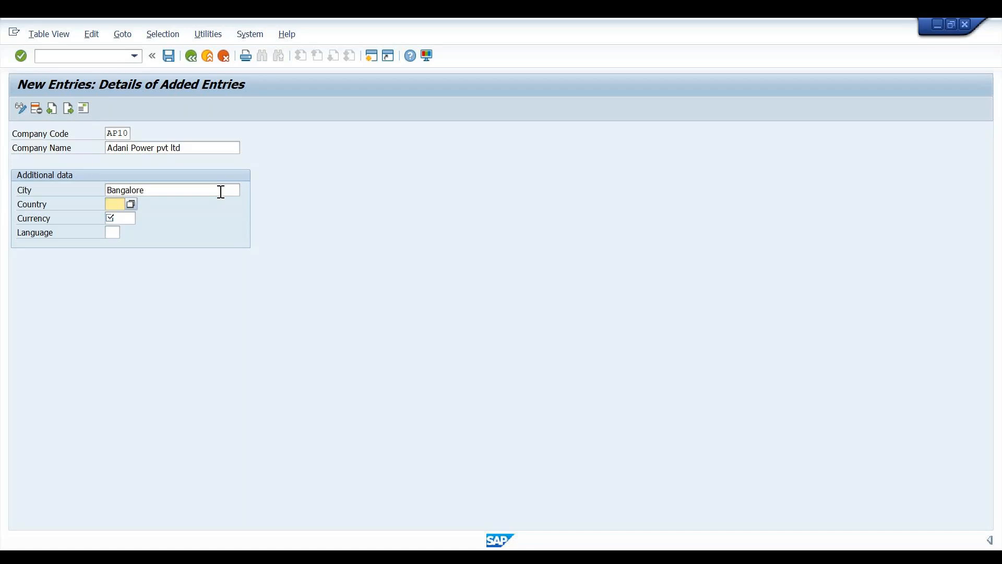
- Set the company code's country to IN, currency to INR and language to EN, and validate the entry
type("IN")
key("Tab")
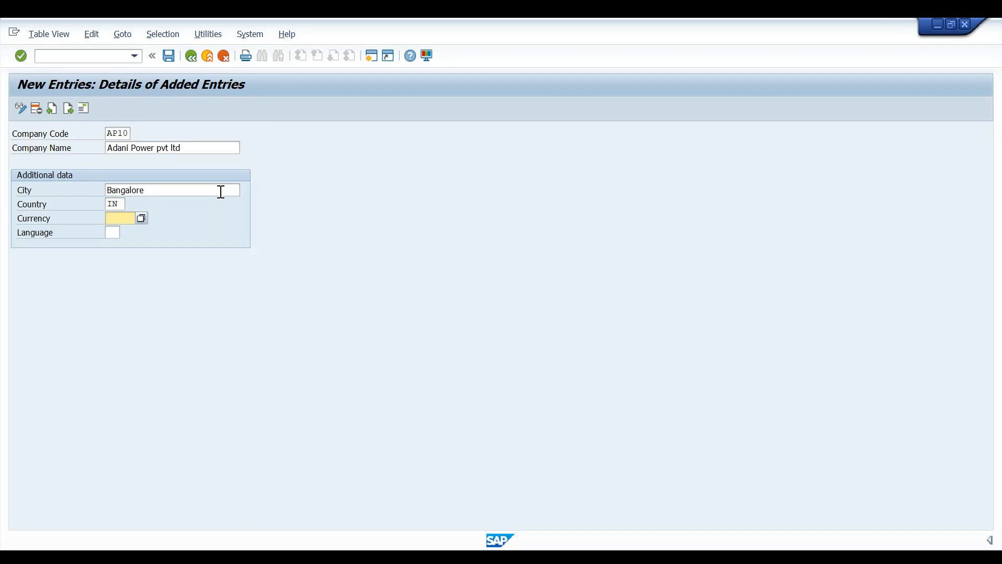
type("INR")
key("Tab")
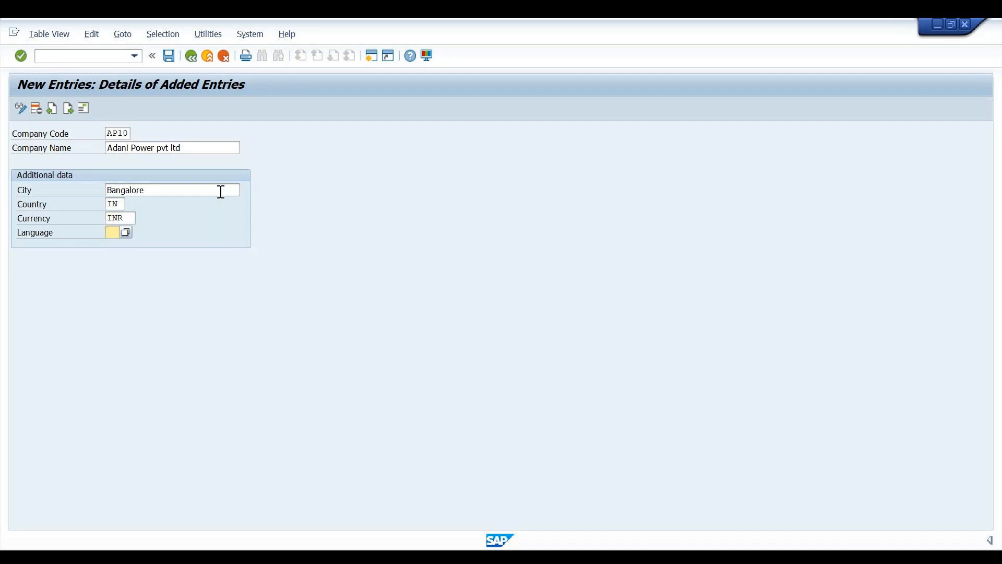
type("EN")
key("Return")
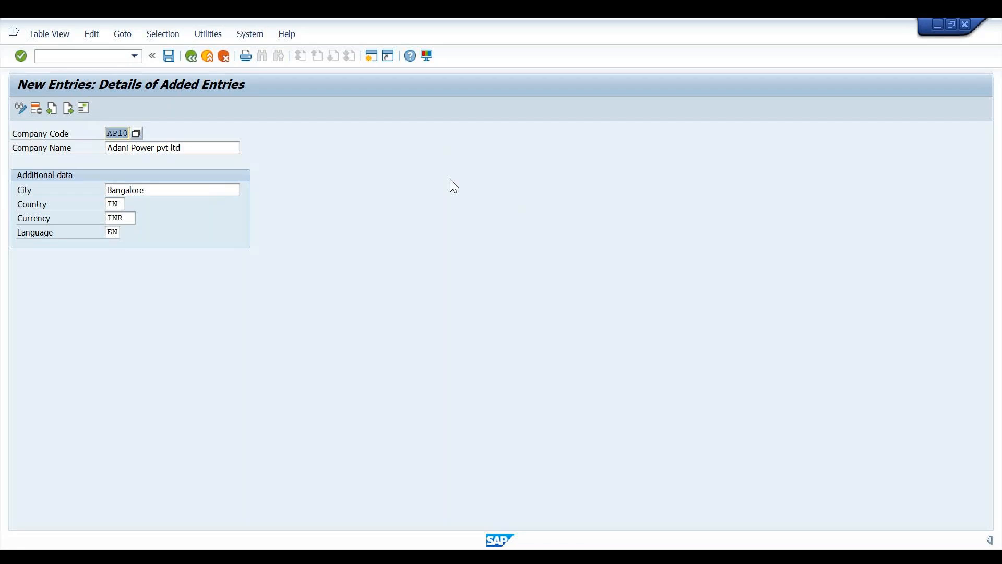
- Open the address details of company code AP10 and set the title to Company
left_click(84, 109)
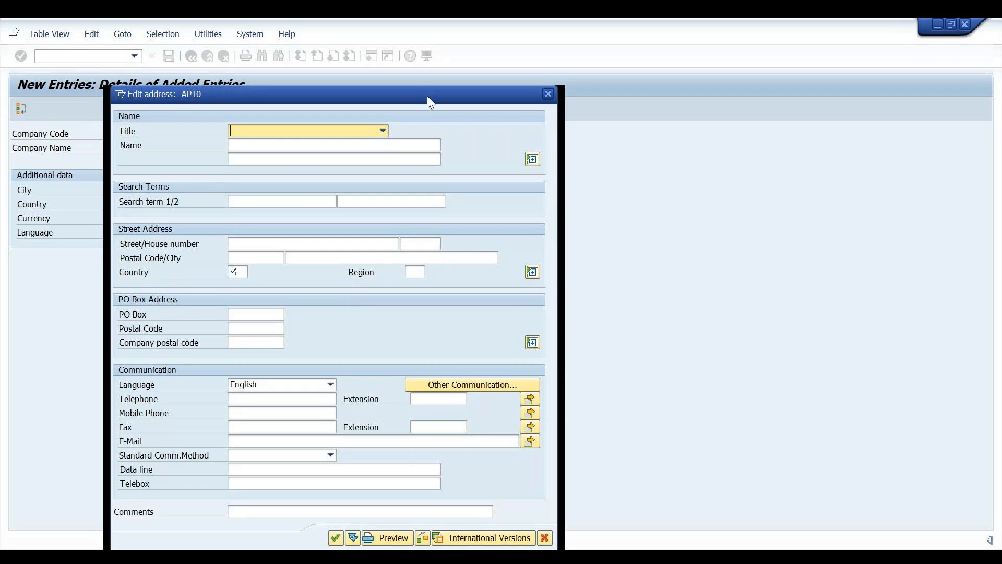
left_click_drag(426, 96, 632, 48)
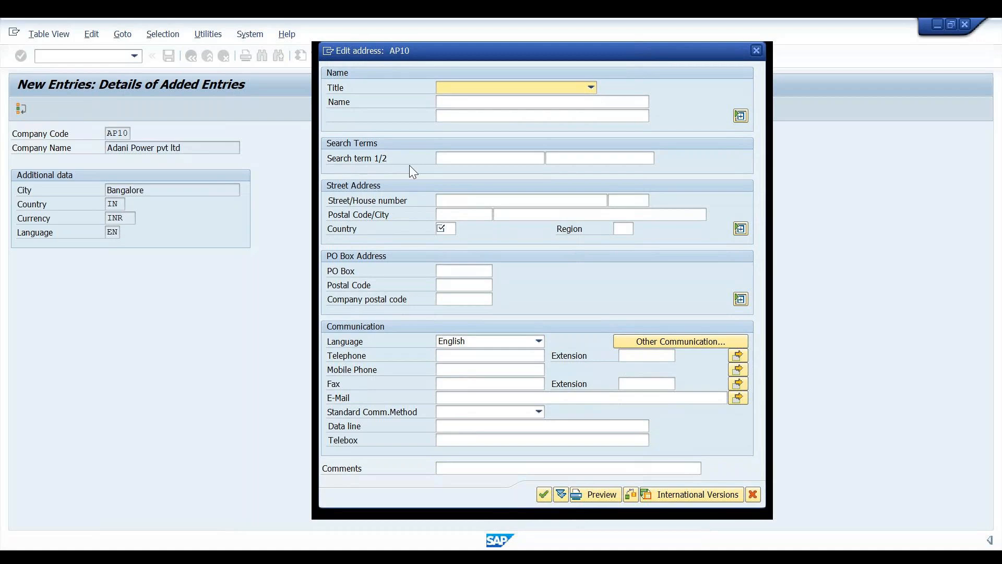
left_click(592, 88)
left_click(545, 104)
left_click(540, 103)
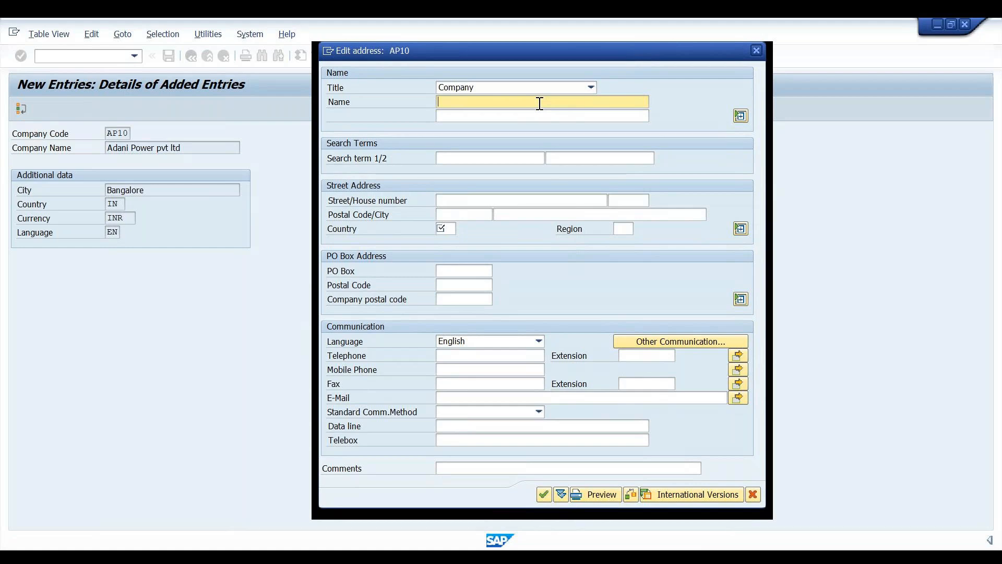
- Enter the address name "Adani Power pvt ltd" and the first search term AP10
type("Adani Power pvt ltd")
left_click(501, 154)
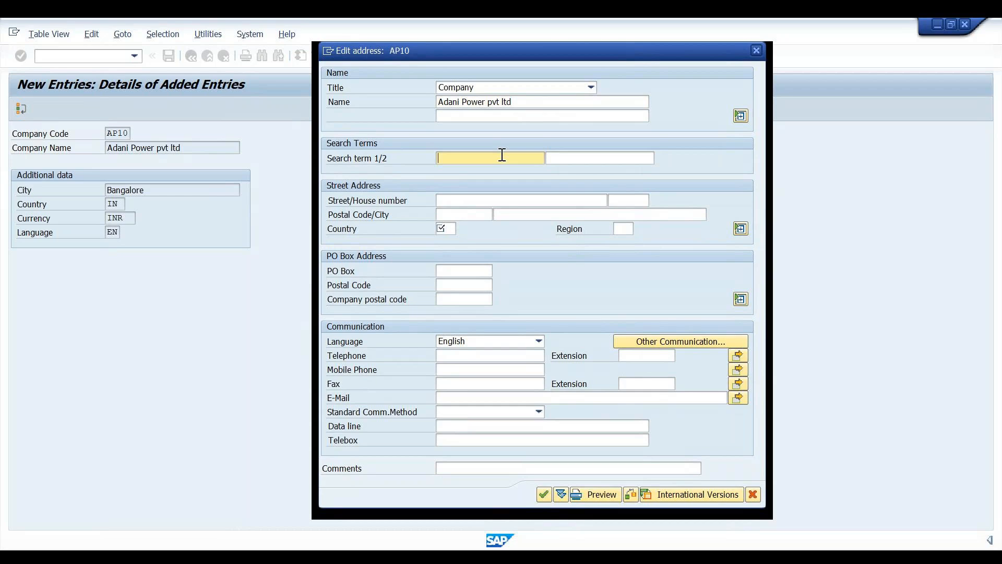
type("AP10")
- Fill in the company's street, house number and postal code, and enter Bangalore as the city
left_click(473, 199)
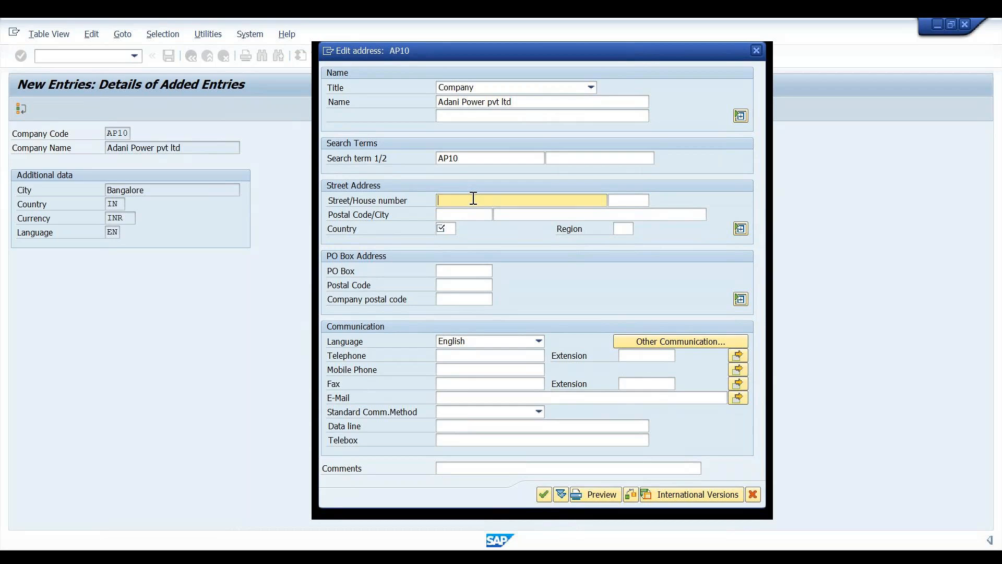
type("MG Road")
key("Tab")
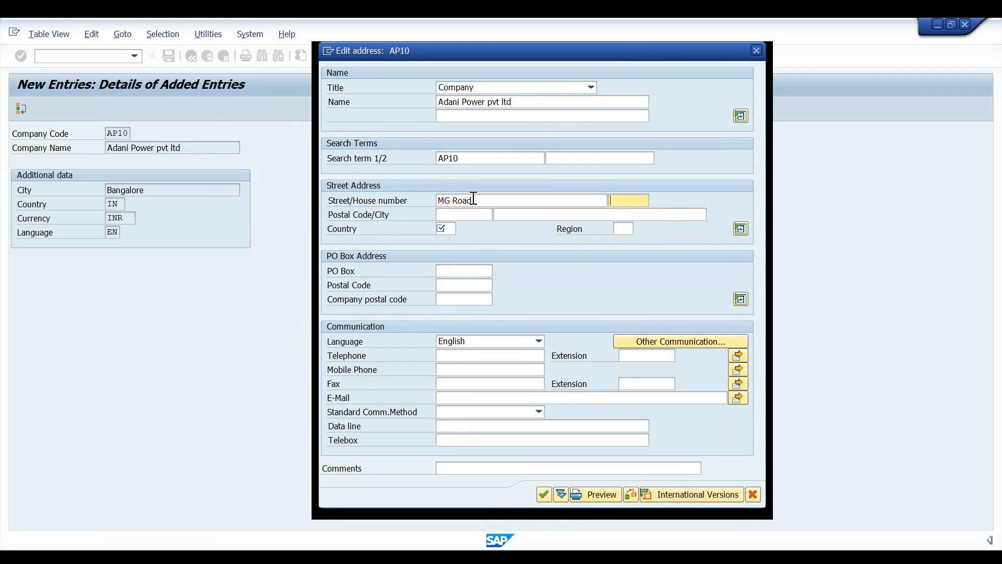
type("123")
key("Tab")
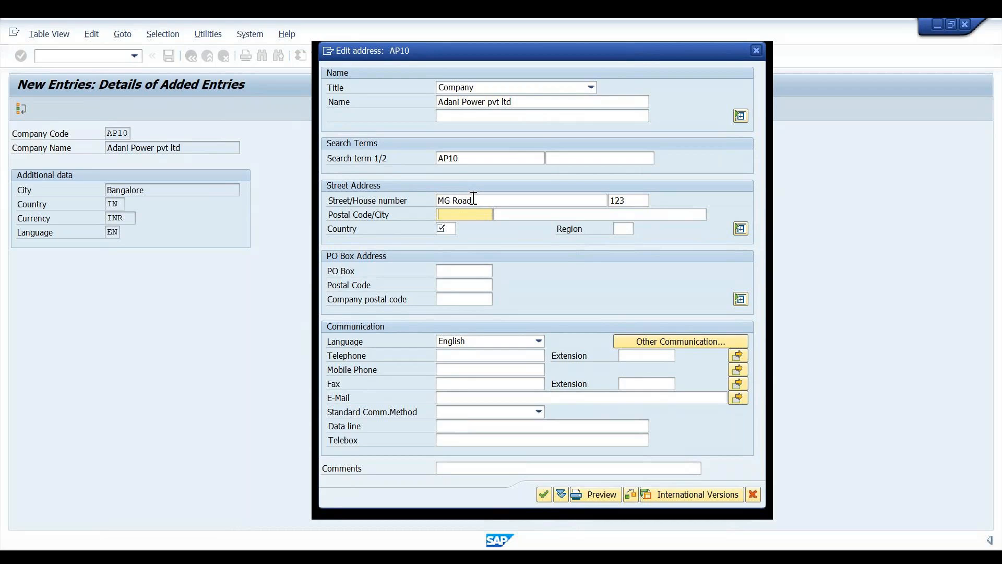
type("583201")
key("Tab")
type("Bana")
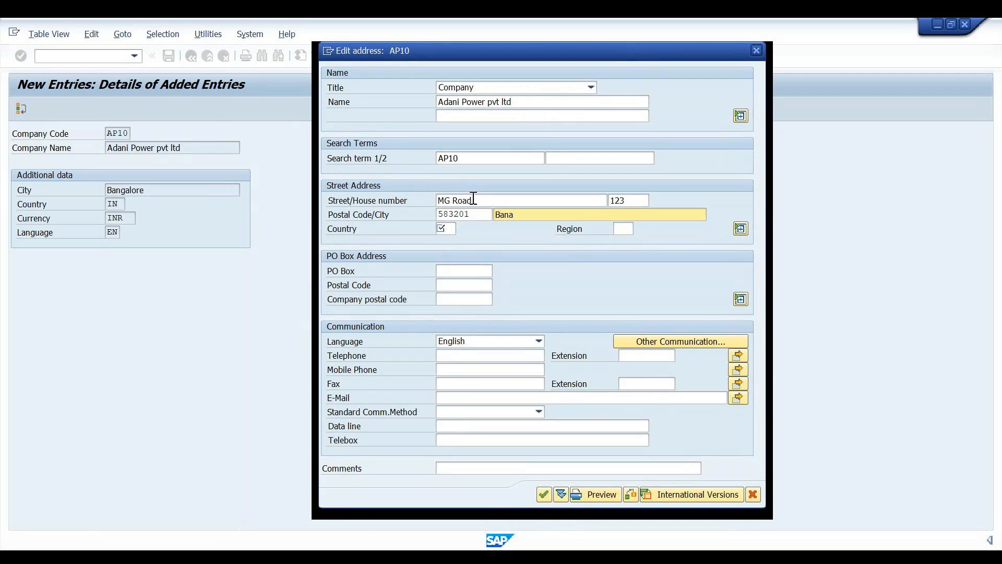
key("BackSpace")
type("galore")
- Set the address country to IN and open the list of possible regions
left_click(443, 230)
type("IN")
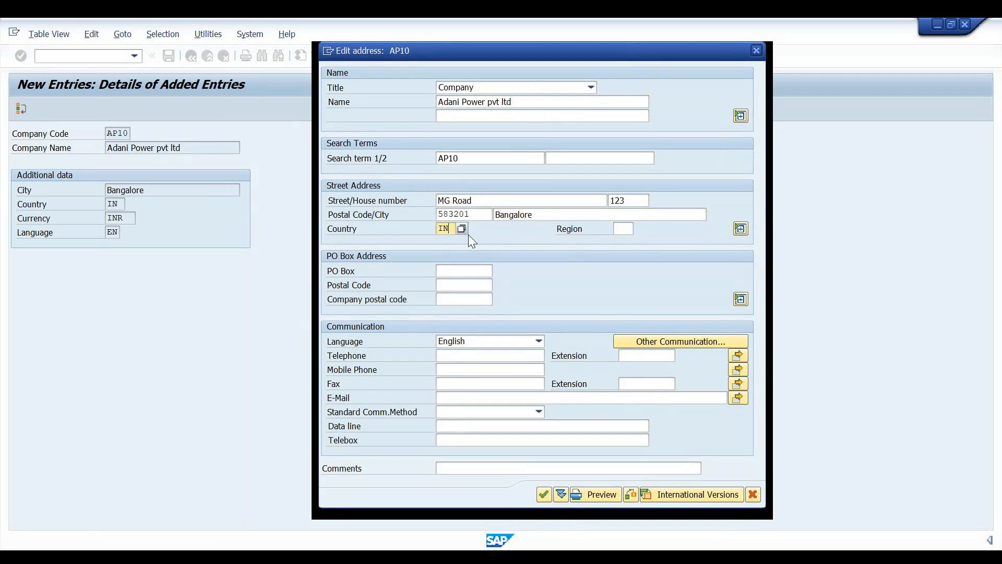
left_click(626, 230)
left_click(640, 230)
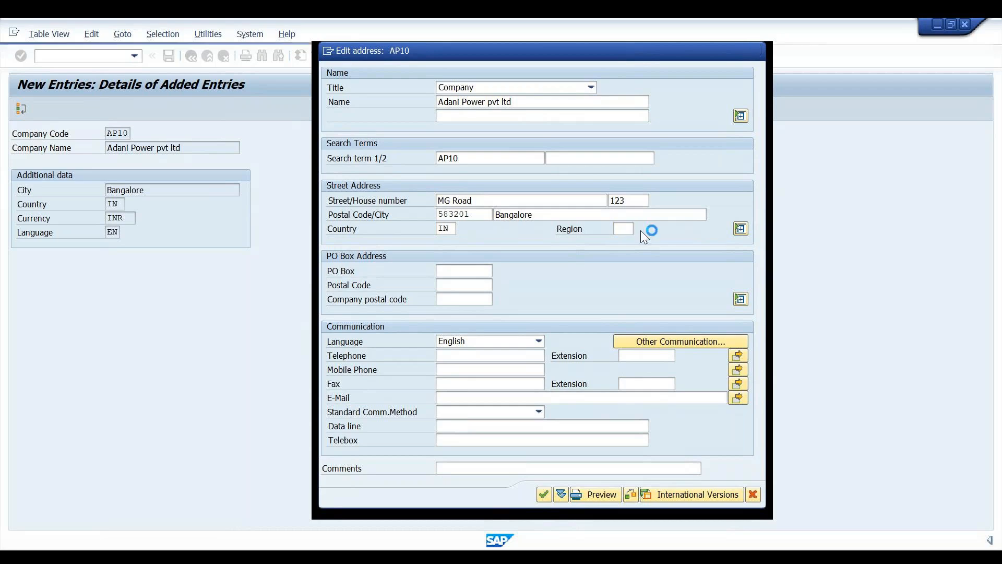
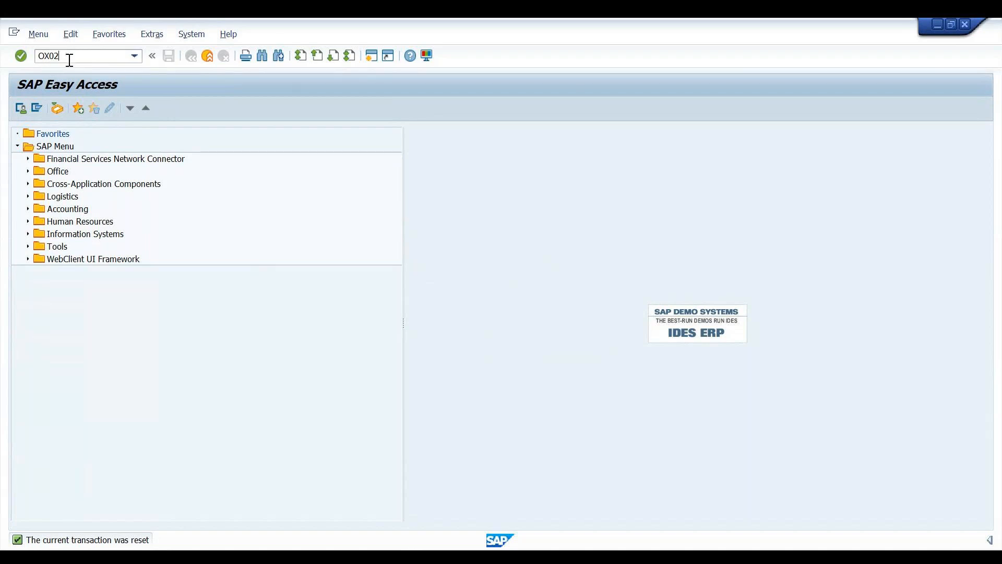
- Run transaction OX02 and create a new company code entry AP10 named "Adani Power pvt ltd"
key("Return")
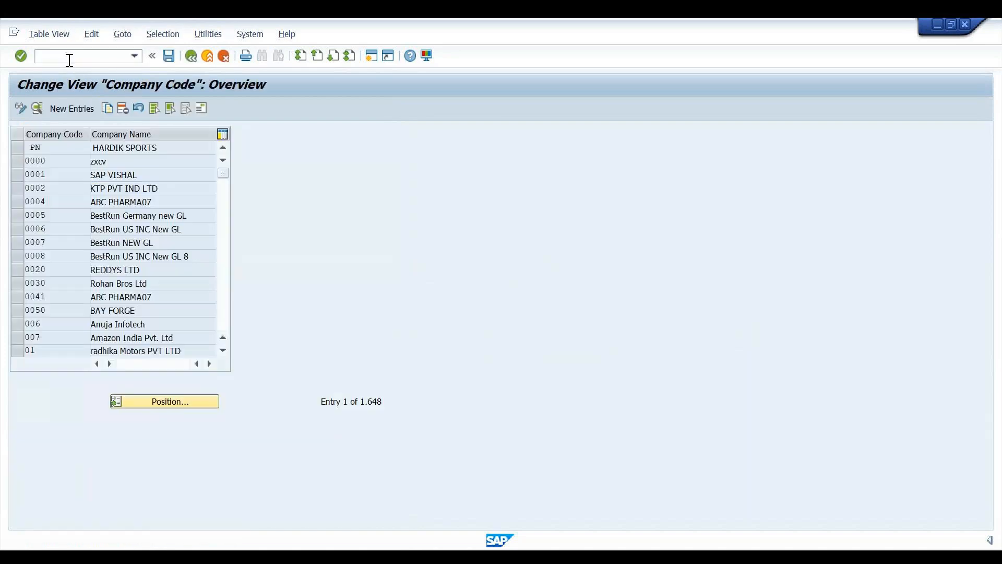
left_click(74, 103)
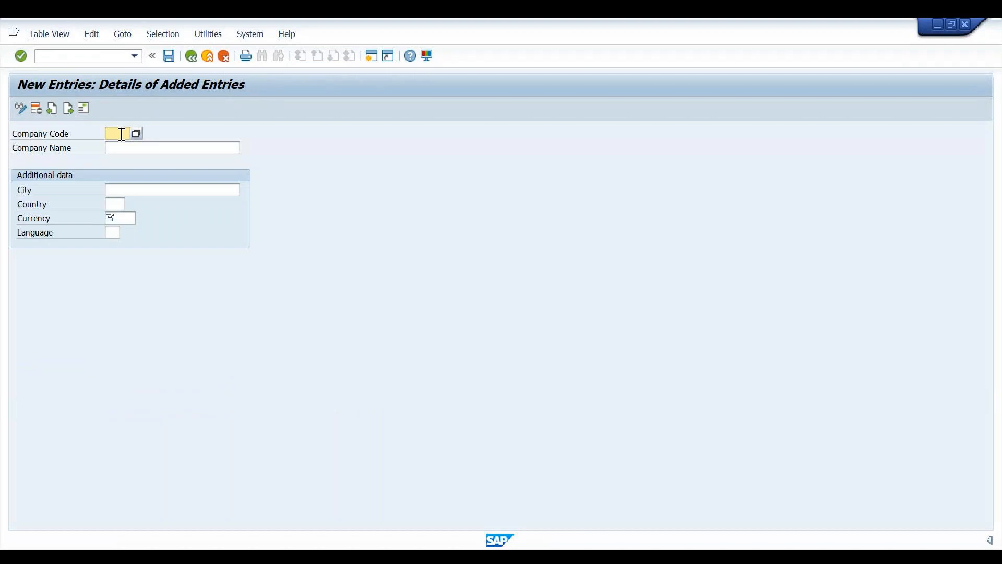
left_click(124, 146)
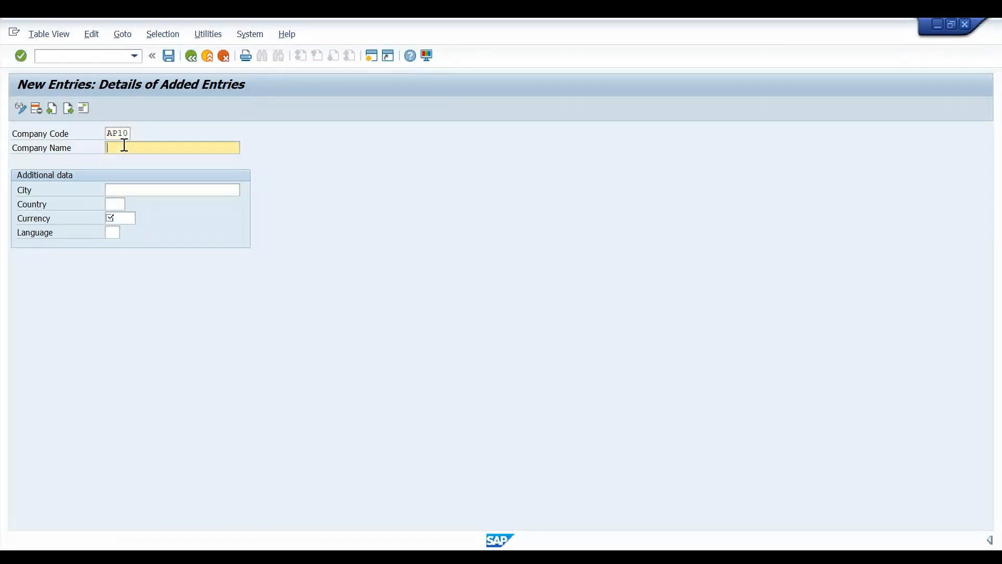
type("Adani Power pvt ltd")
- Set the company code's city to Bangalore, country to IN, currency to INR and language to EN
left_click(128, 193)
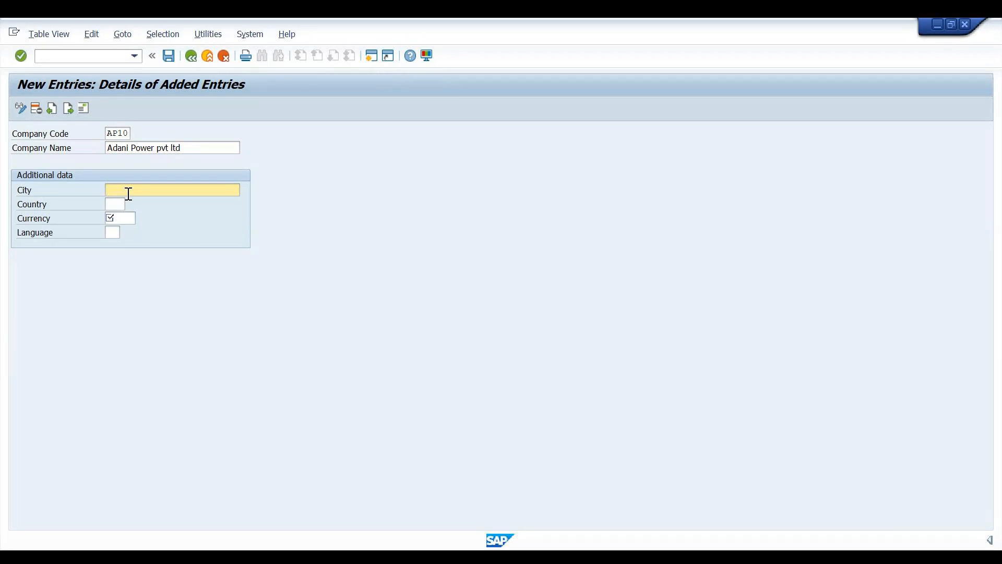
type("Bamg")
key("BackSpace")
key("BackSpace")
type("ngalore")
key("Tab")
type("IN")
key("Tab")
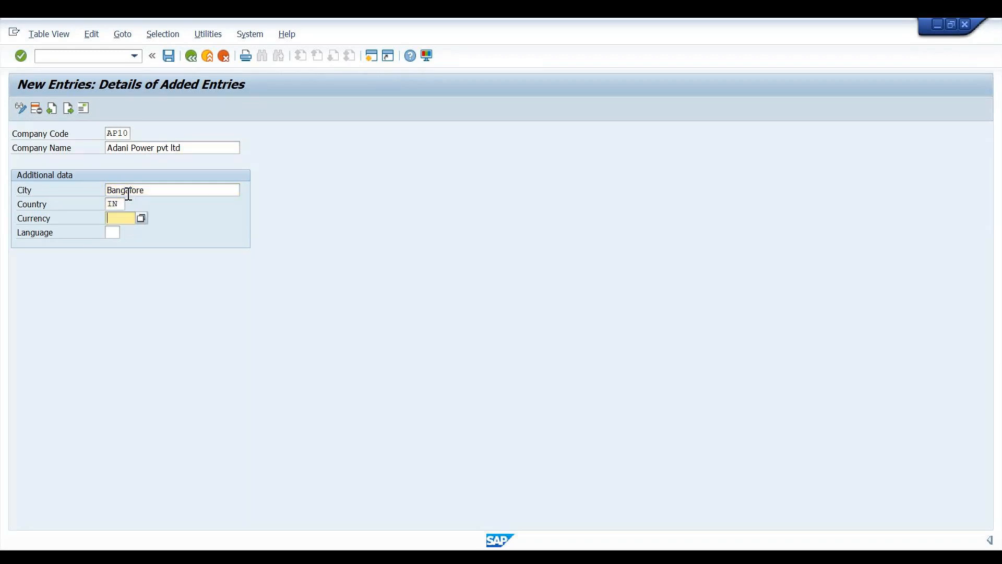
type("INR")
key("Tab")
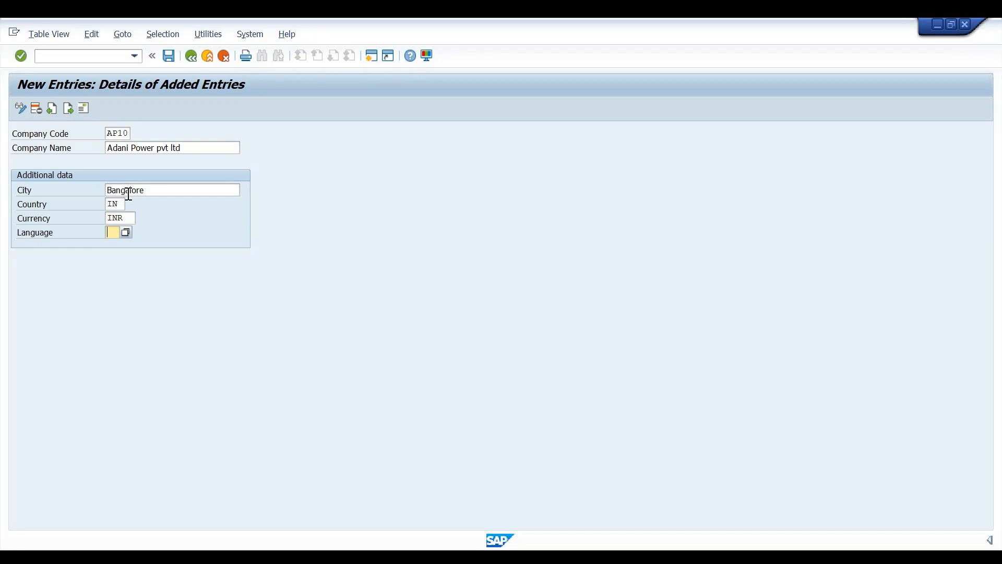
type("EN")
- Open the address details of company code AP10 and set the title to Company and the name to "Adani Power pvt ltd"
left_click(86, 106)
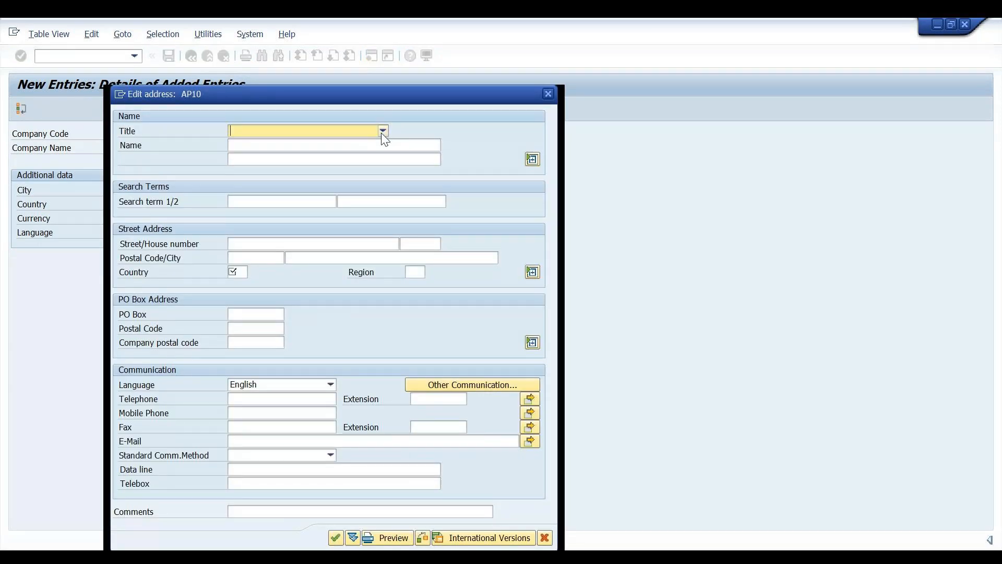
left_click(355, 150)
left_click(356, 149)
left_click_drag(349, 94, 456, 77)
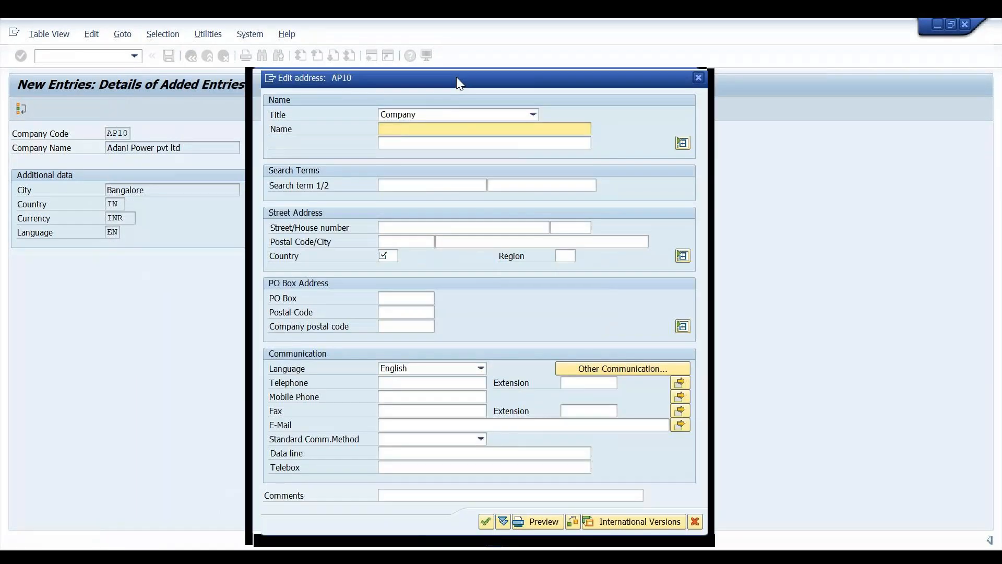
type("Ada")
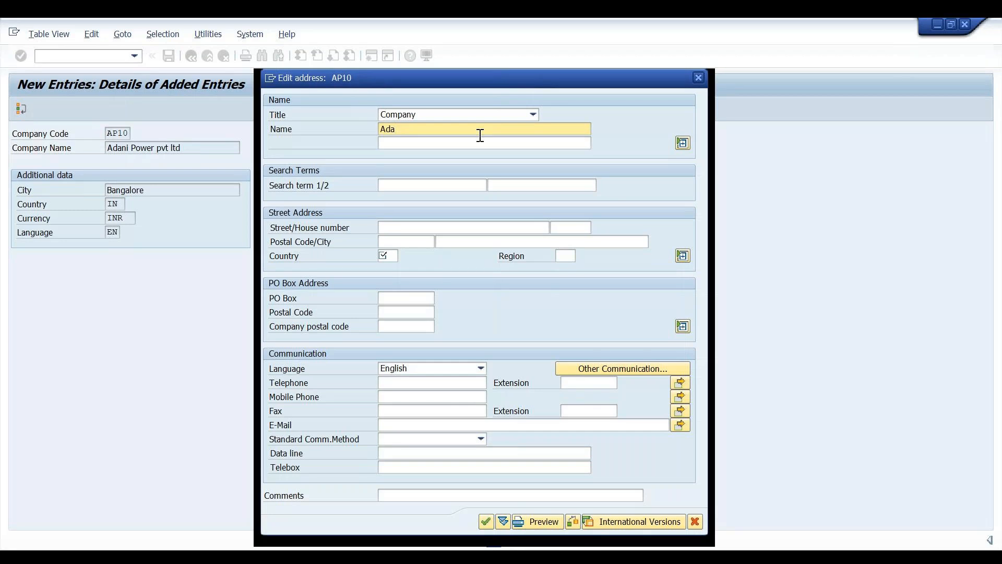
type("ni Power pvt ltd")
- Enter AP10 and "Adani Power" as the two search terms of the address
left_click(425, 184)
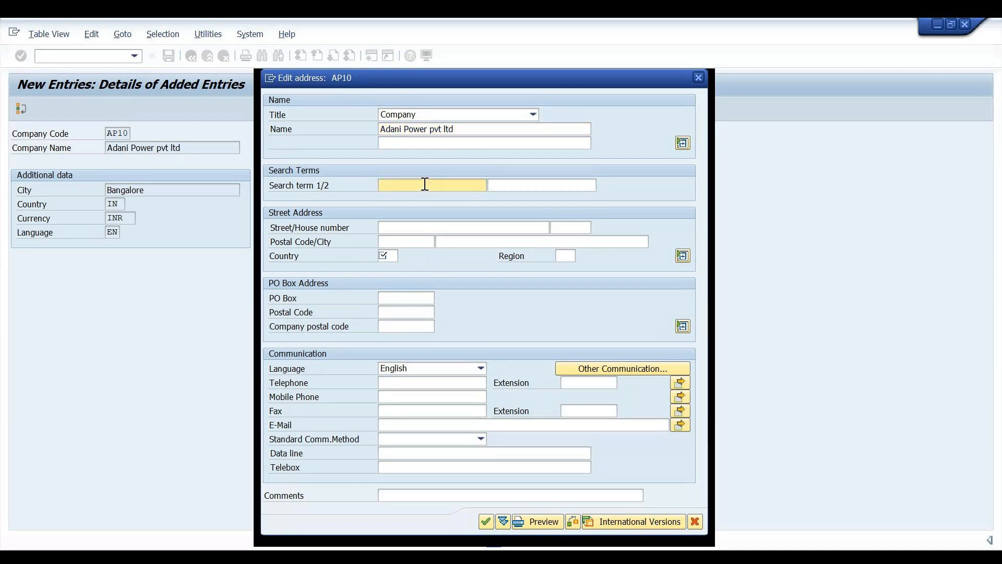
type("AP10")
key("Tab")
type("A")
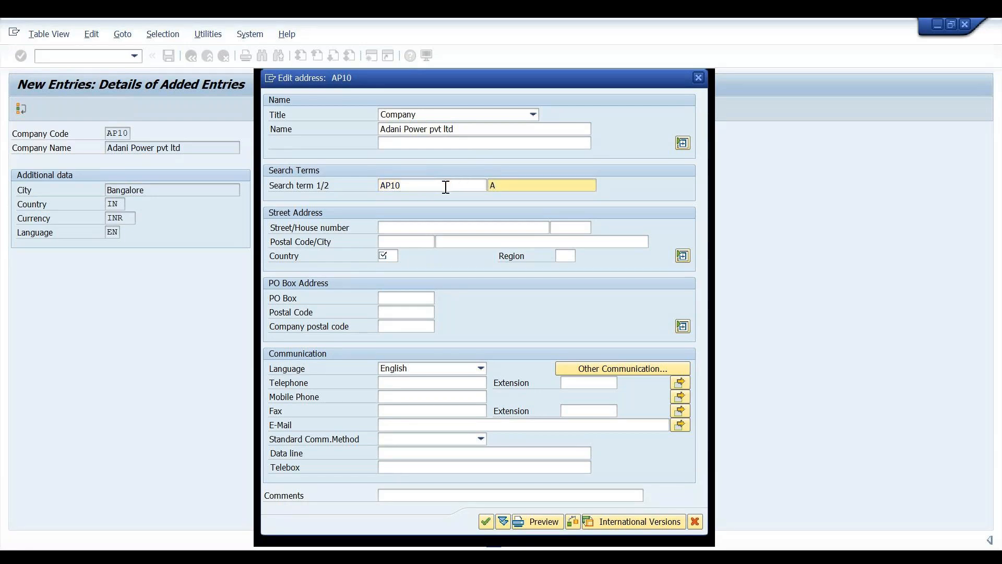
type("dani Power")
- Fill in the street, house number and postal code of the company address, with Bangalore as the city
left_click(473, 227)
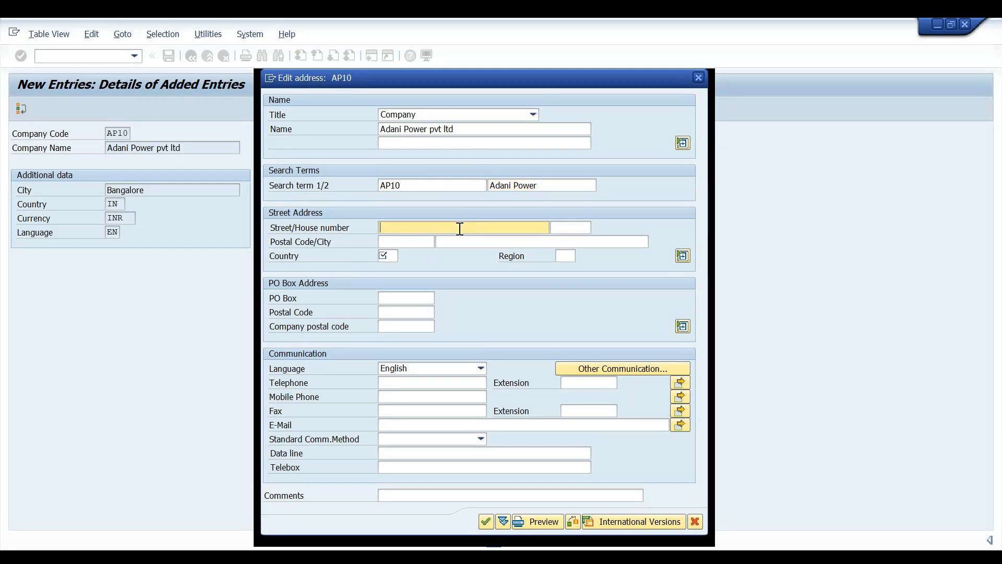
type("MG Road")
key("Tab")
type("12")
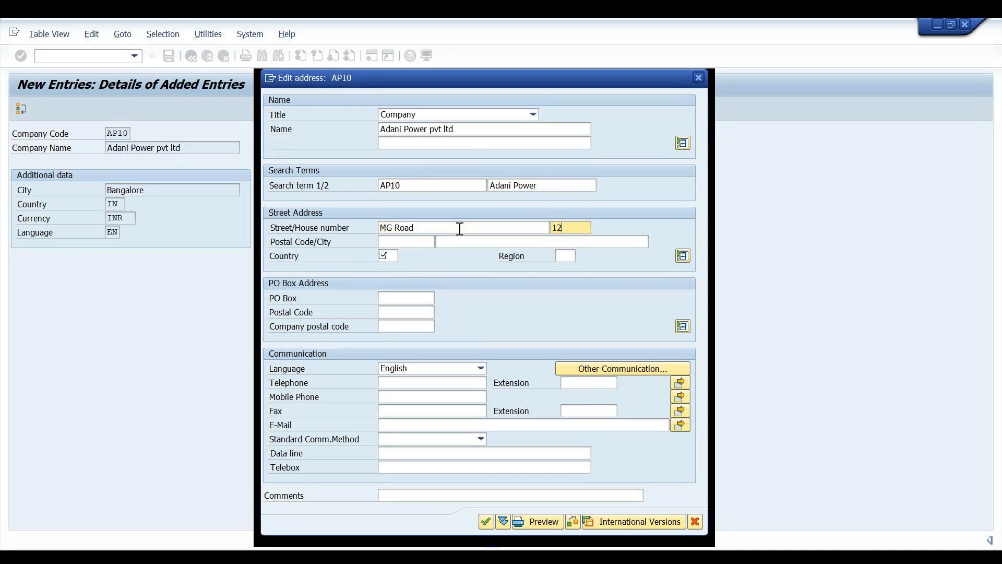
type("34")
key("Tab")
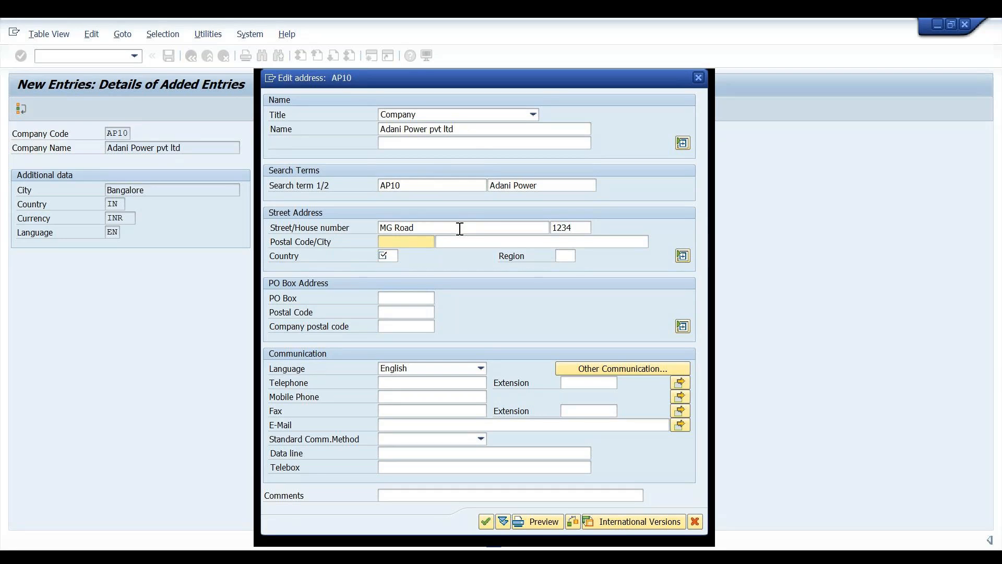
type("583201")
left_click(455, 244)
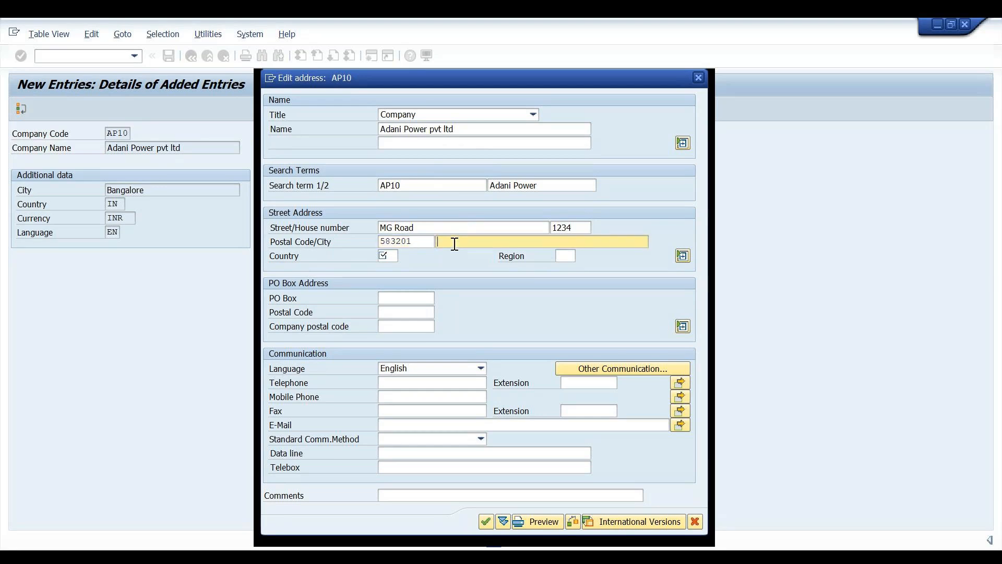
type("Bangalore")
key("Tab")
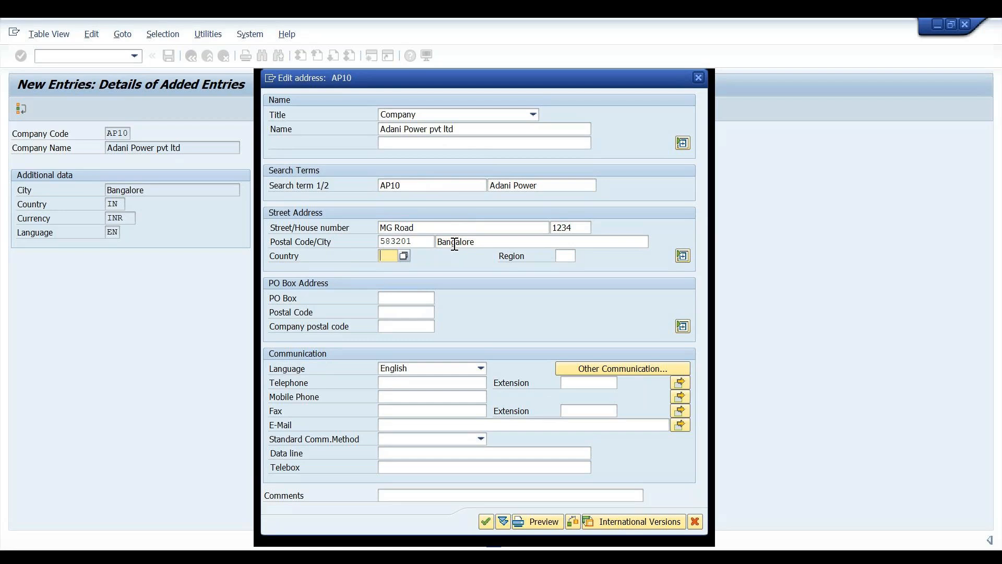
- Set the address country to IN and choose Karnataka (10) as the region
type("IN")
key("Tab")
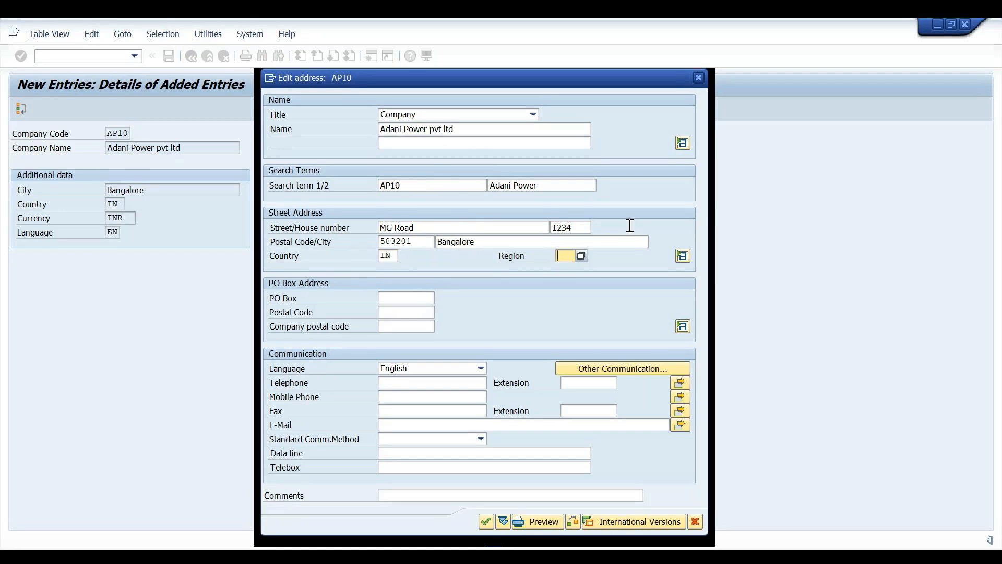
left_click(579, 256)
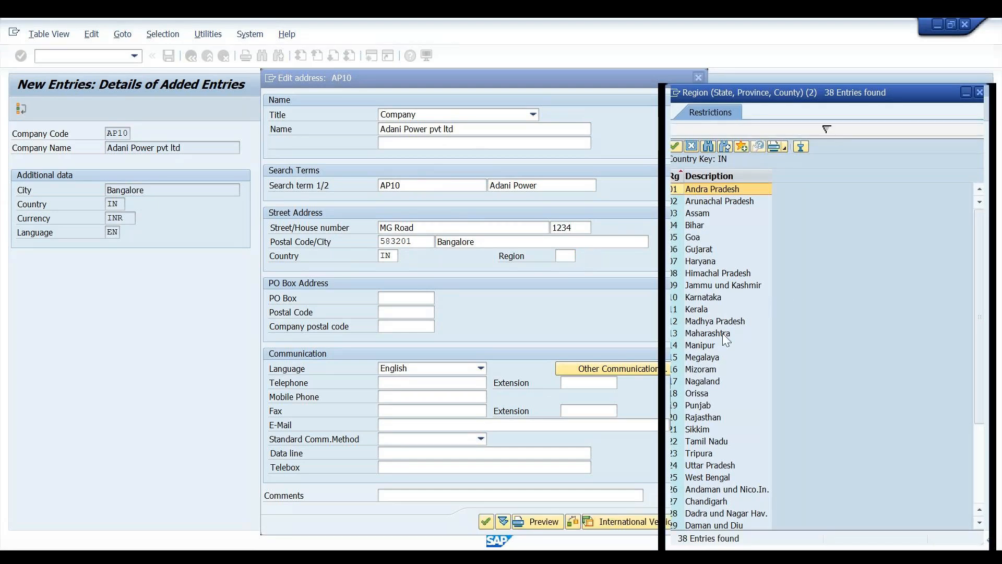
double_click(699, 297)
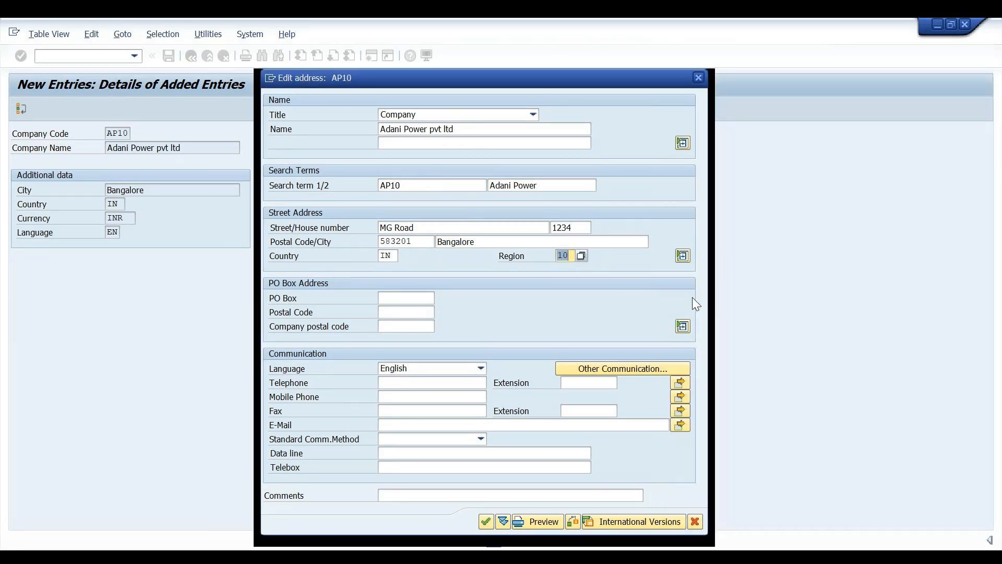
- Copy the street address's postal code into the PO Box number and the PO Box postal code
left_click(428, 300)
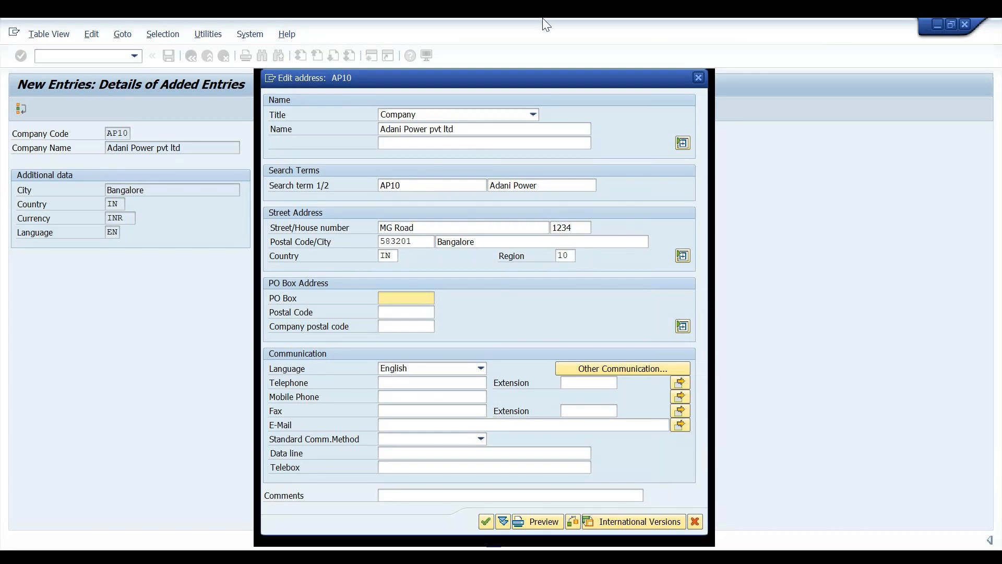
left_click_drag(543, 79, 540, 51)
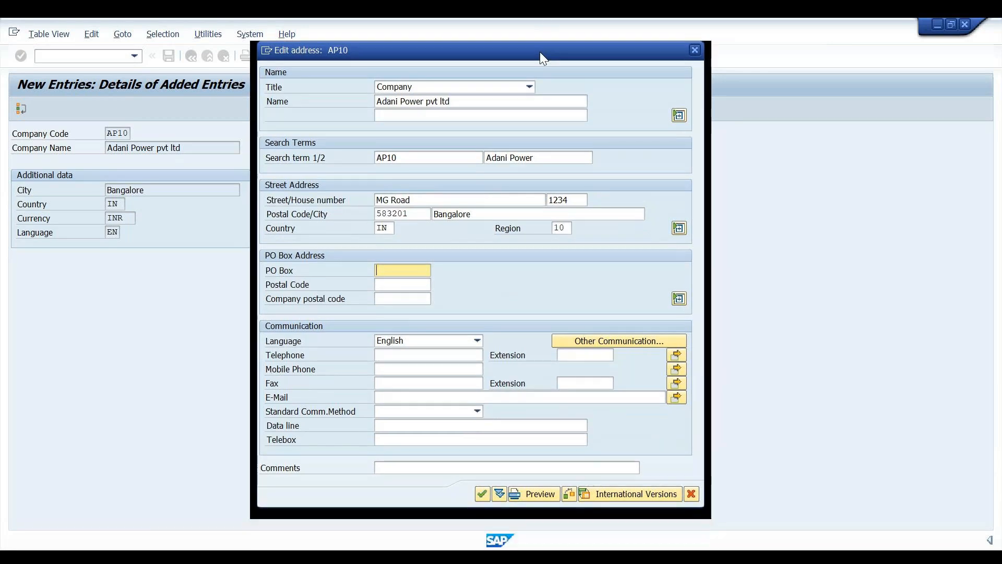
left_click(411, 214)
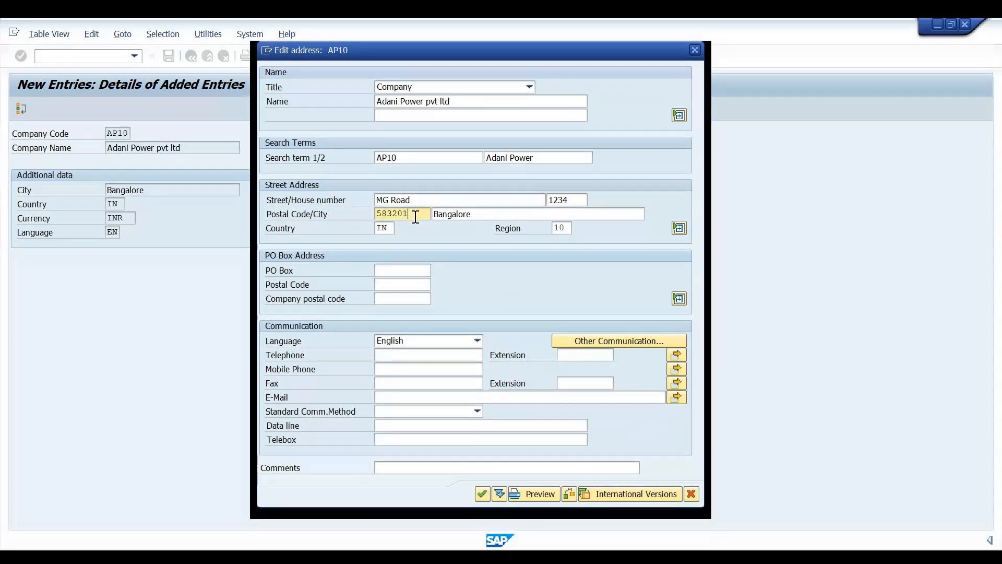
left_click_drag(412, 214, 370, 217)
key("ctrl+c")
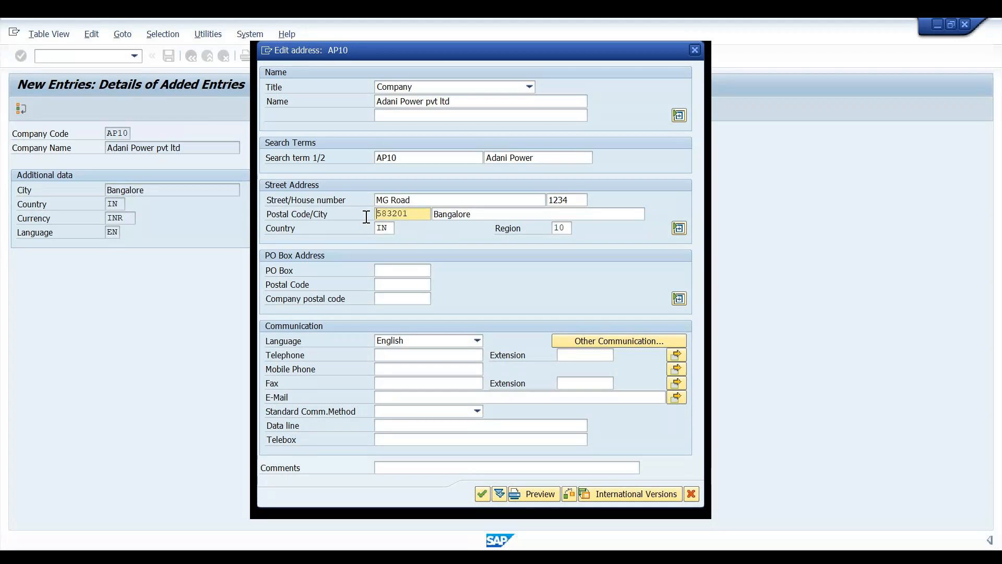
left_click(401, 269)
key("ctrl+v")
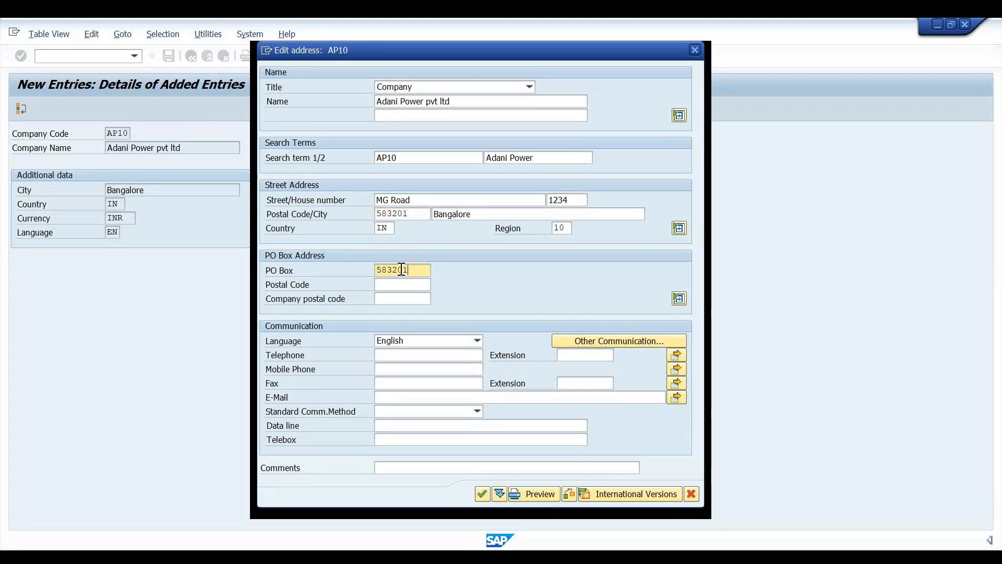
left_click(407, 284)
key("ctrl+v")
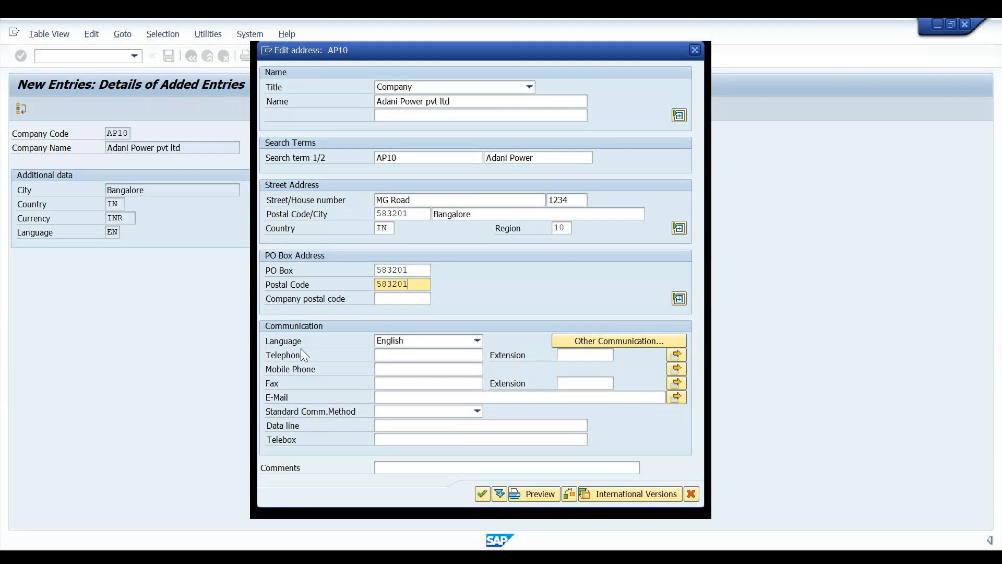
- Confirm the AP10 address, save the new company code entry and accept its address details again
left_click(482, 494)
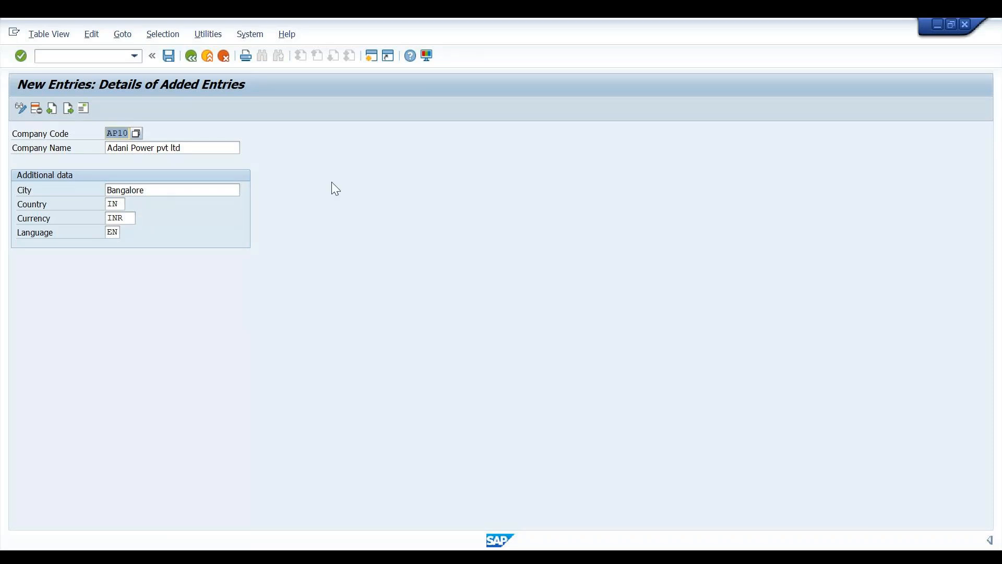
left_click(168, 55)
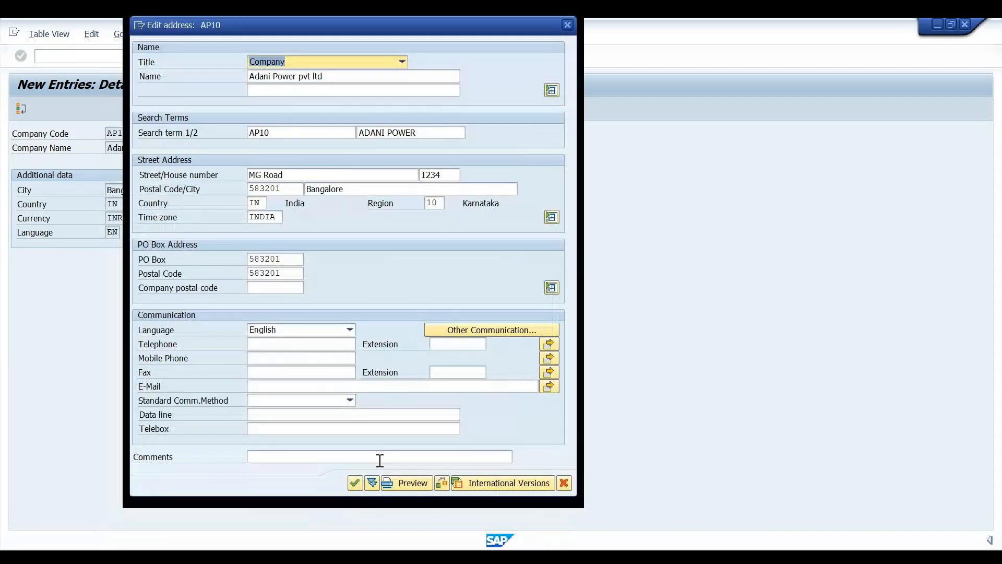
left_click(355, 482)
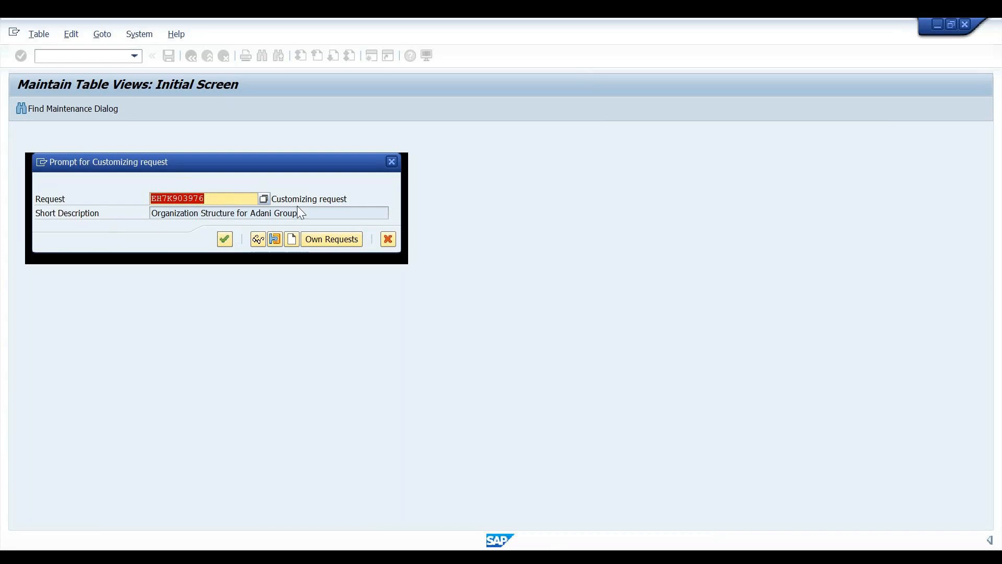
- Record the AP10 entry in the own customizing request "Organization Structure for Adani Group"
left_click(347, 243)
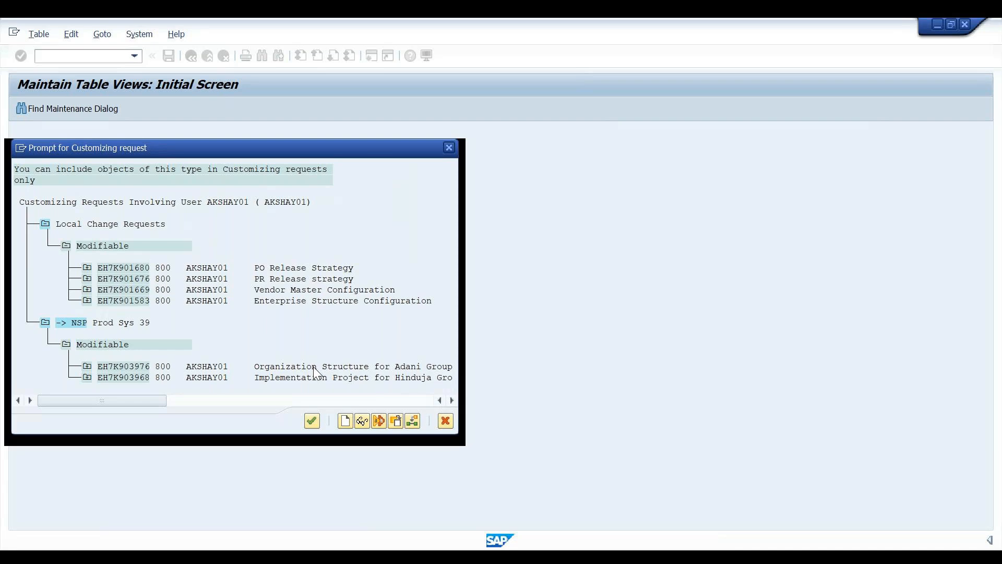
left_click(385, 367)
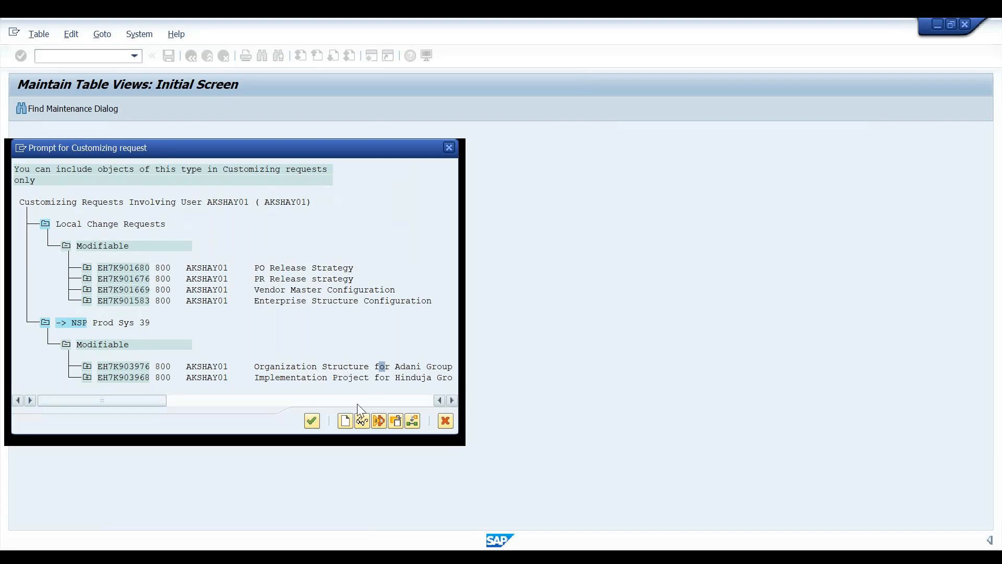
left_click(311, 420)
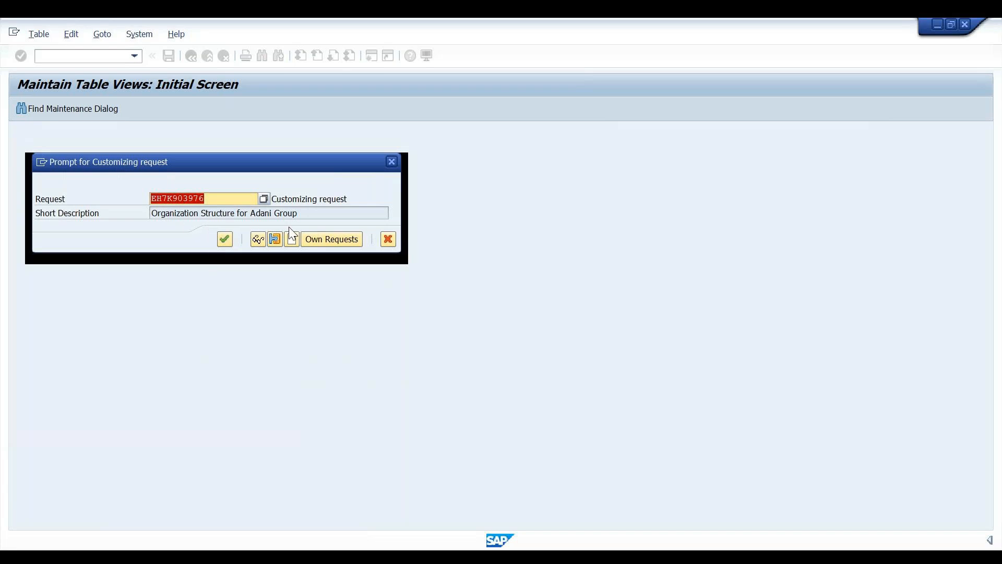
left_click(225, 239)
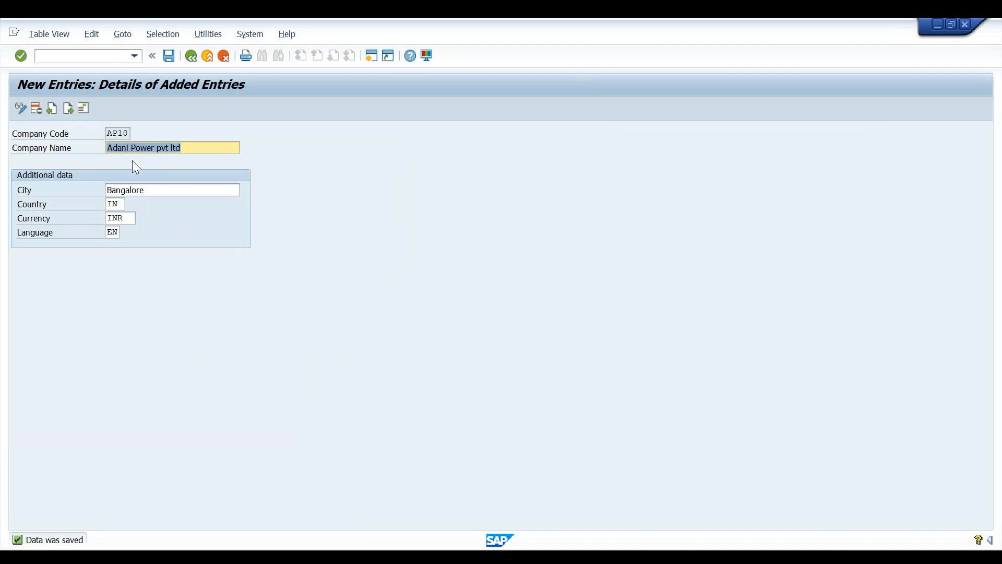
- Start another company code entry with code AC10 and the company name "ACC Cement Pvt ltd"
left_click(68, 109)
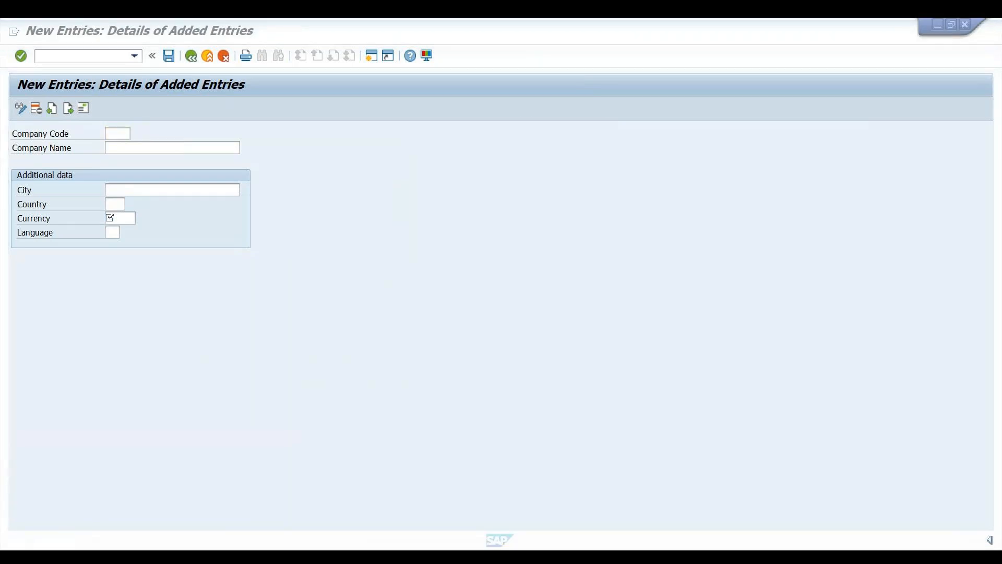
left_click(506, 340)
type("AC10")
key("Return")
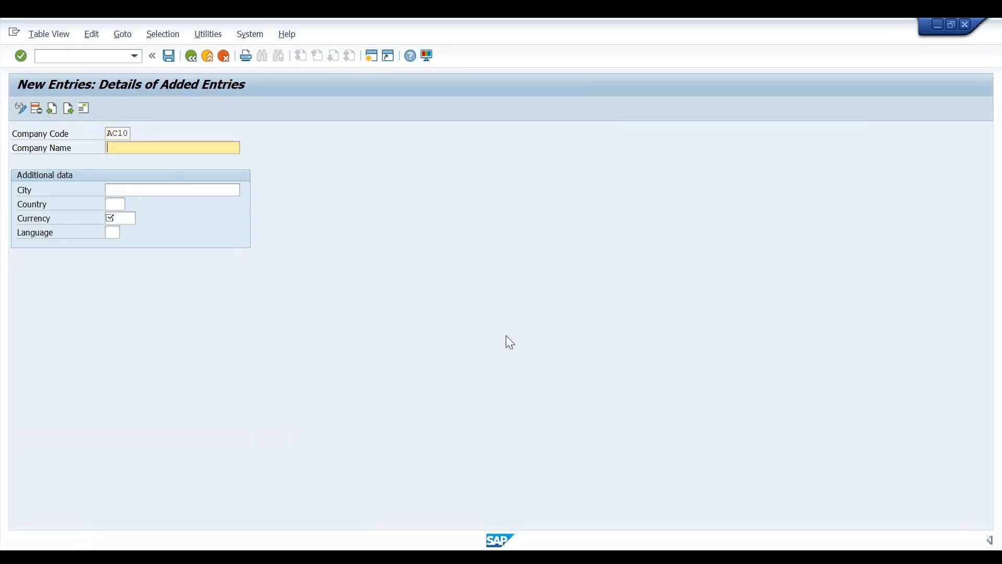
type("ACC Cement Pvt ltd")
key("Tab")
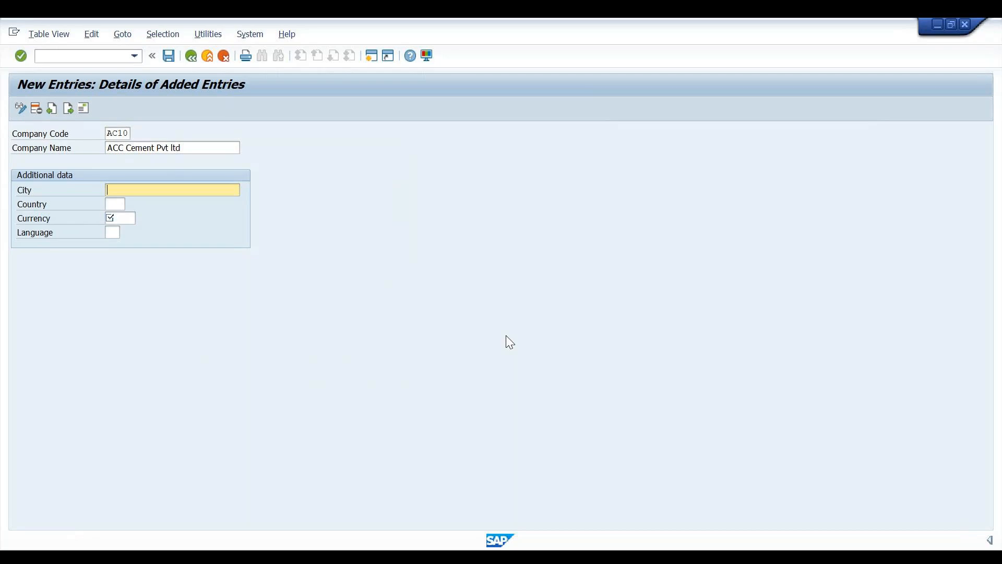
- Set the company code's city to London, country to GB, currency to GBP and language to EN
type("London")
left_click(122, 204)
type("G")
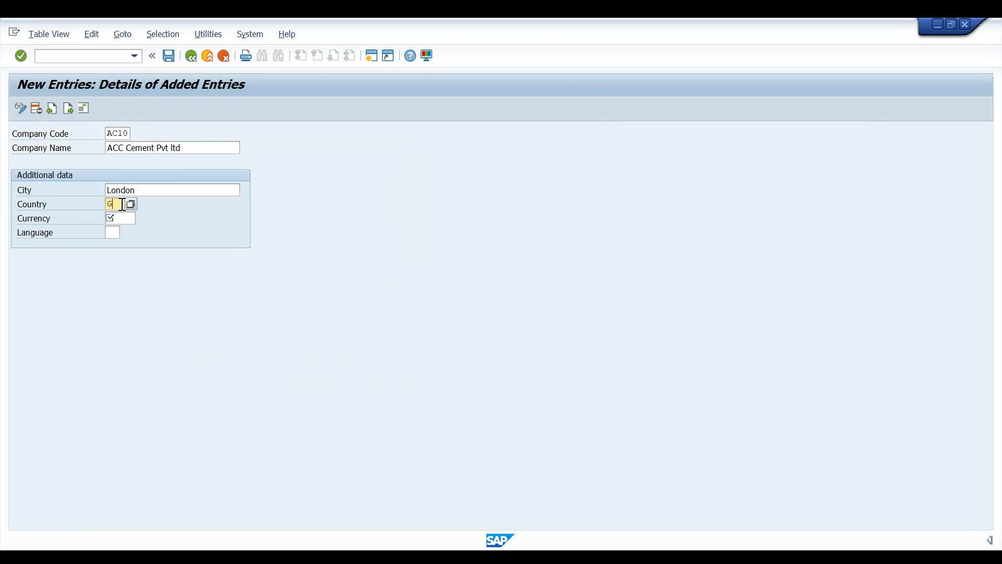
type("B")
left_click(117, 218)
type("GBP")
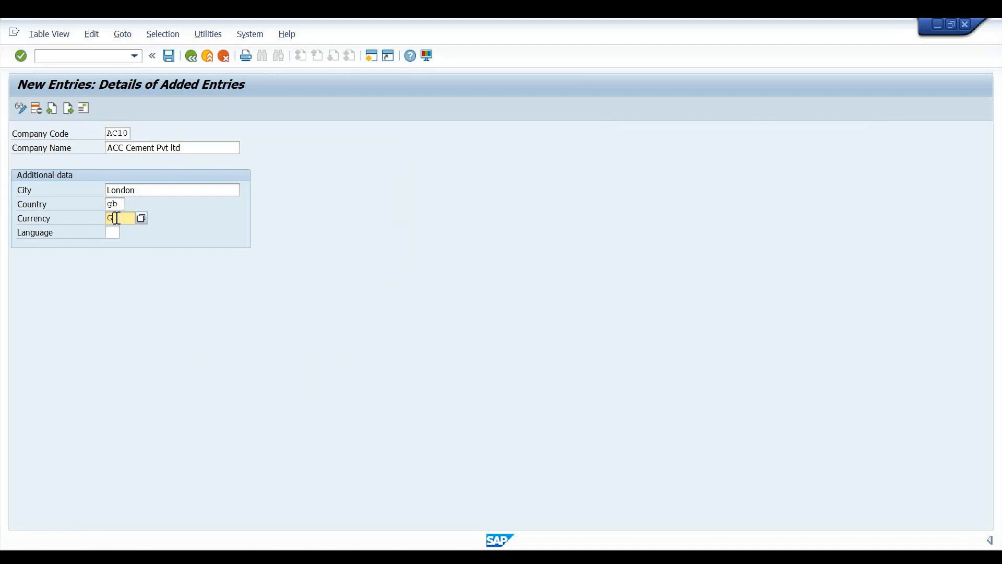
left_click(114, 232)
type("EN")
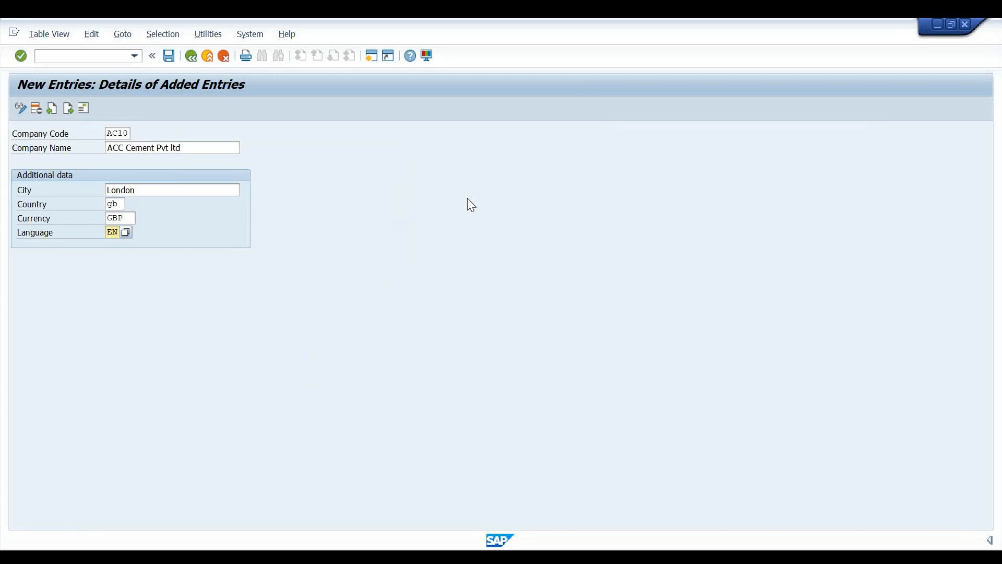
key("Return")
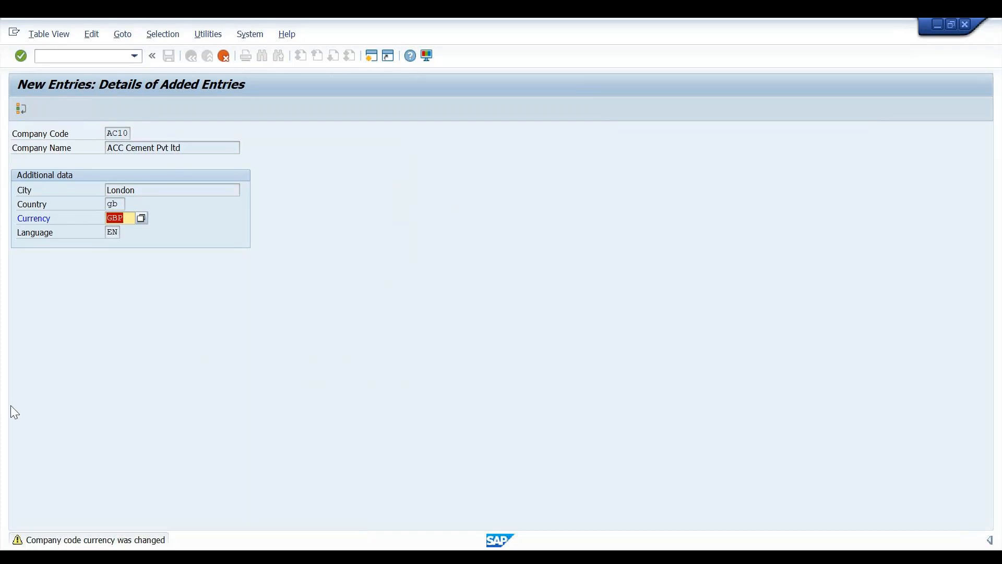
- Select British Pound (GBP) from the list of currency keys and accept it for the company code
left_click(142, 218)
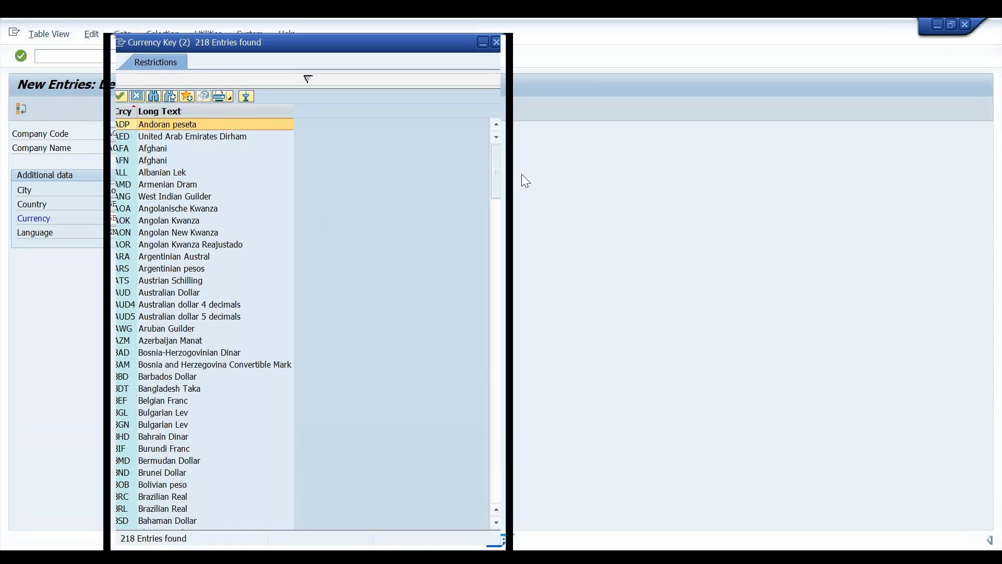
left_click_drag(496, 159, 497, 175)
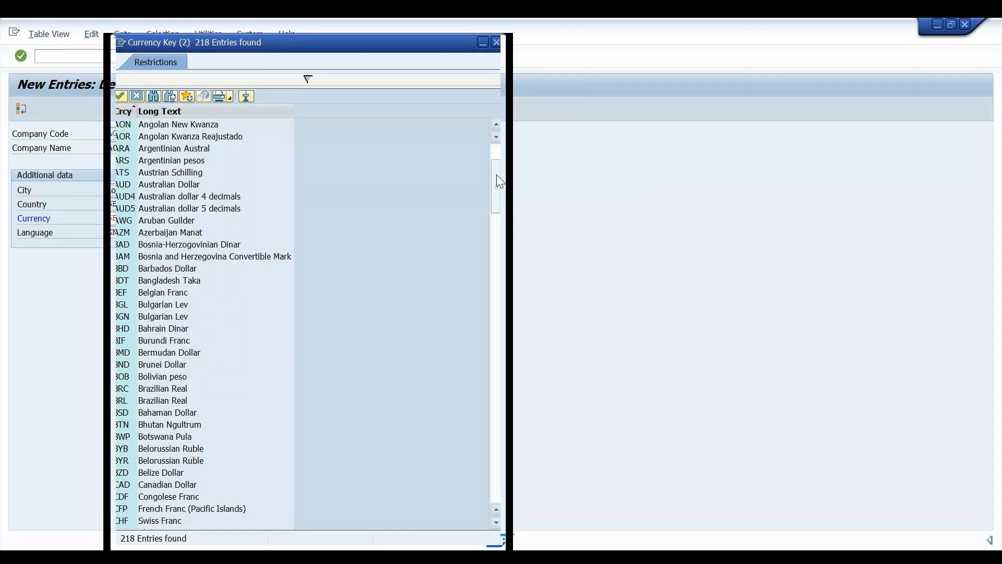
left_click_drag(497, 175, 496, 279)
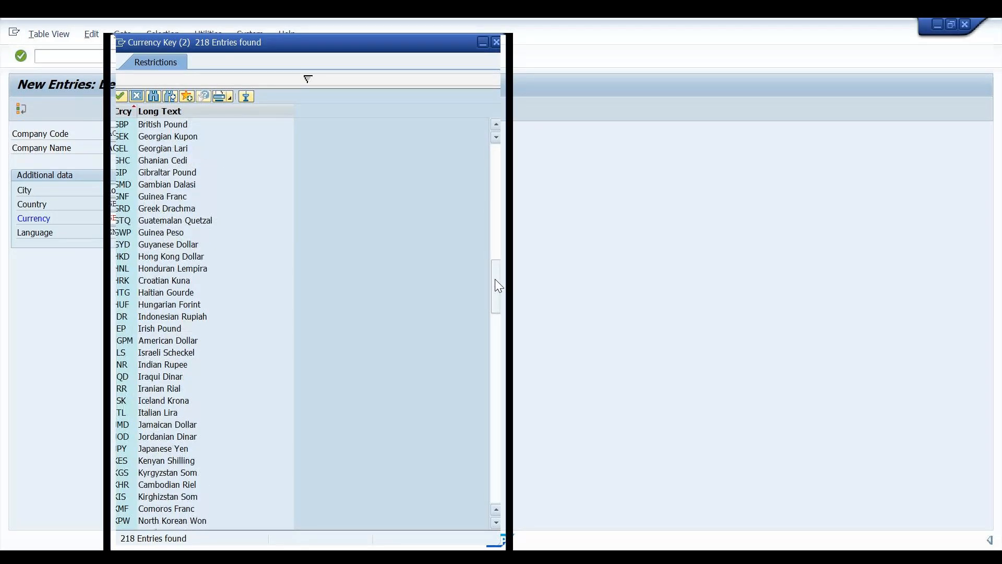
double_click(165, 125)
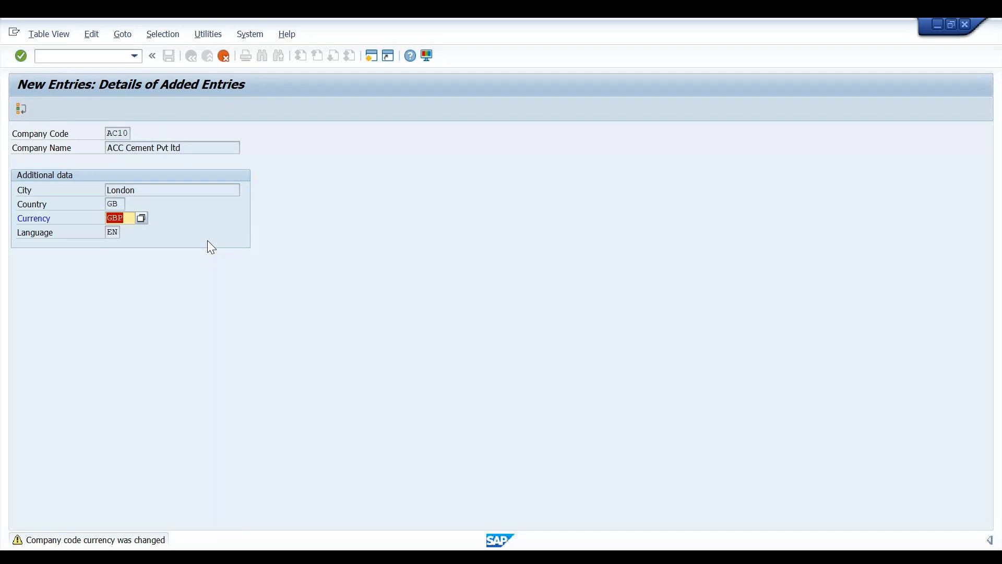
key("Return")
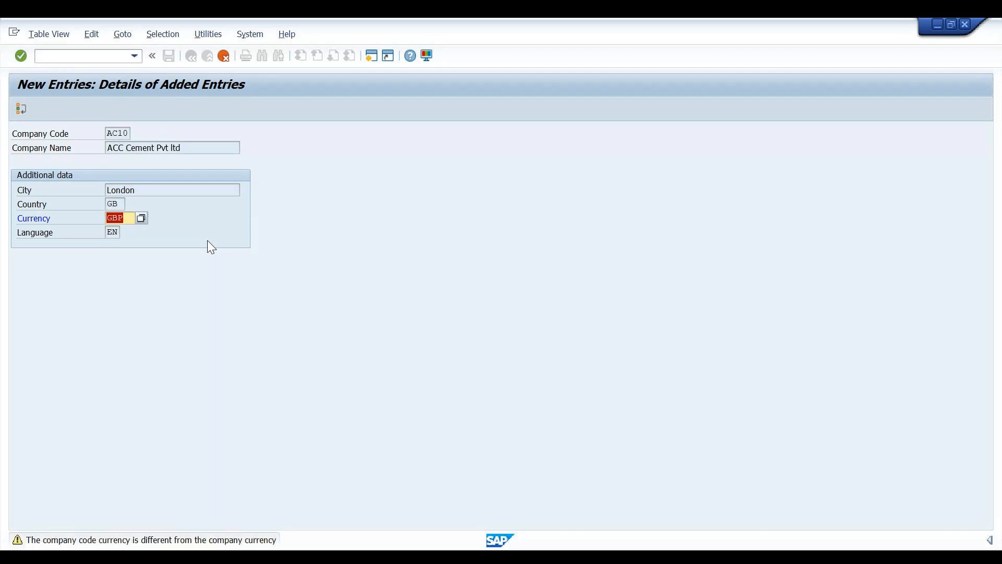
key("Return")
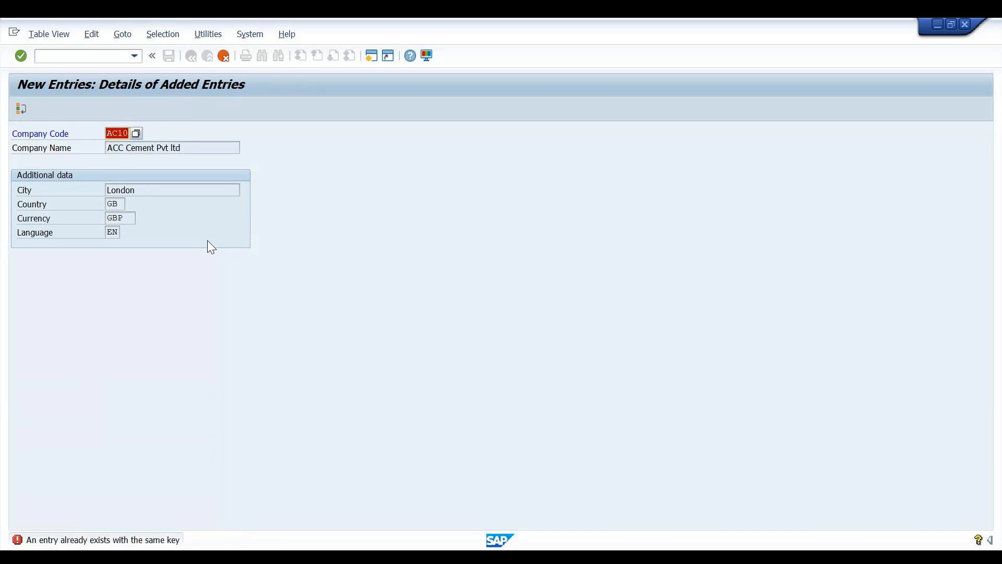
- Replace the company code key of the ACC Cement entry with ACC1
key("Return")
left_click(130, 133)
key("BackSpace")
key("BackSpace")
key("BackSpace")
key("BackSpace")
type("ACC1")
key("Return")
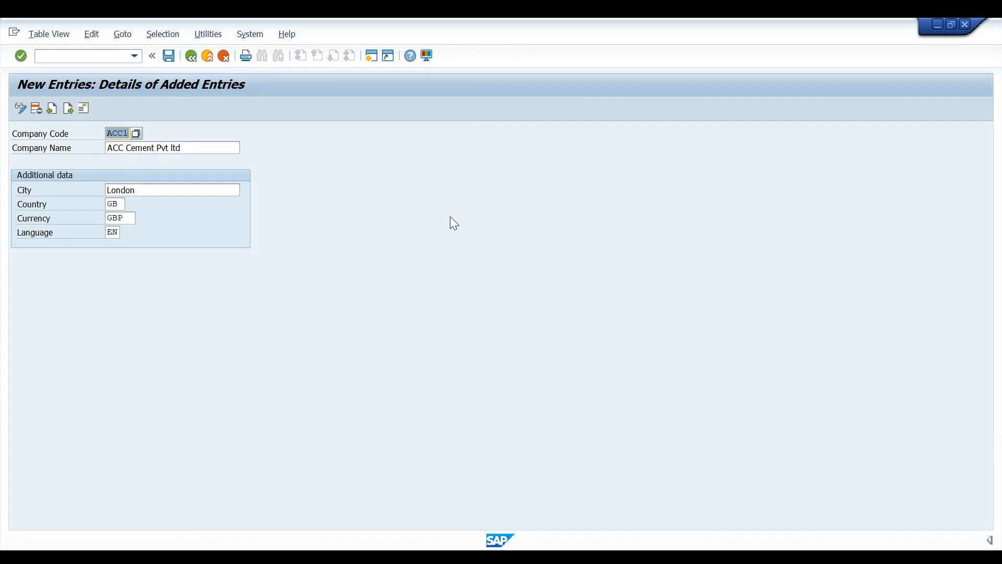
- Save the ACC1 entry and give its address the title Company and the name "ACC Cement Pvt ltd"
left_click(168, 57)
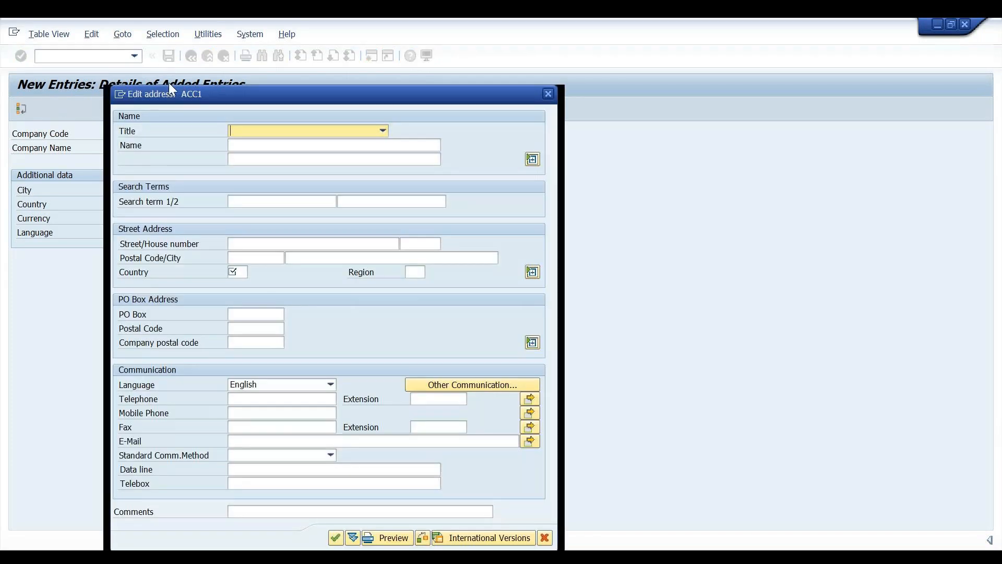
left_click_drag(165, 94, 393, 34)
left_click(500, 67)
left_click(499, 83)
left_click(493, 85)
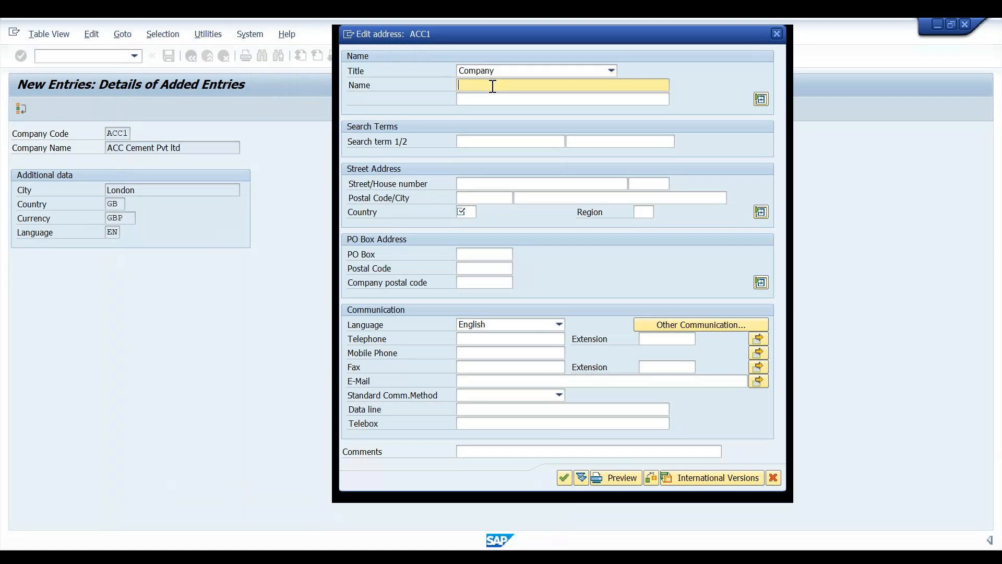
type("ACC Cement Pvt ltd")
key("Tab")
key("Tab")
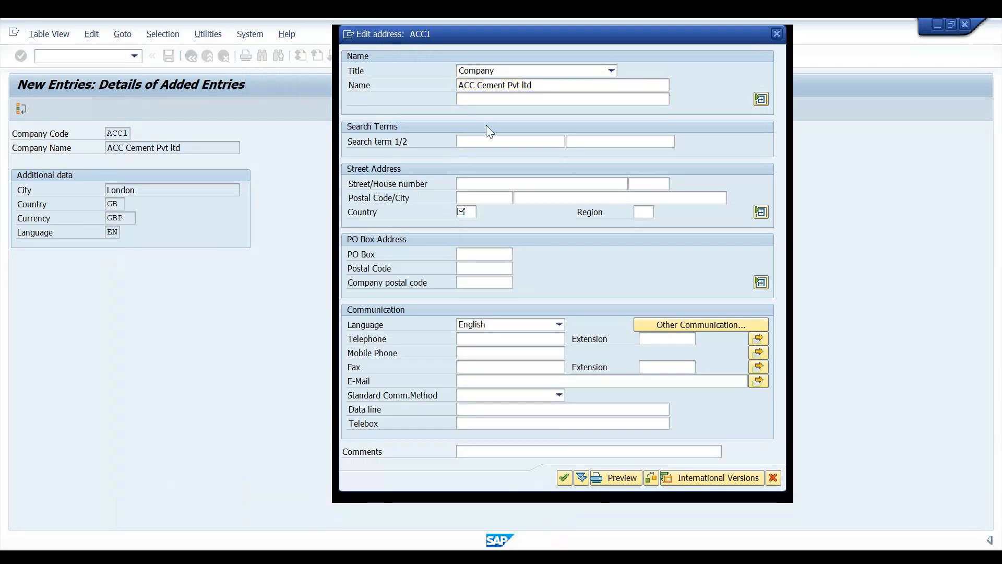
- Copy the company name into the second name line of the address
left_click_drag(550, 84, 460, 85)
key("ctrl+c")
left_click(459, 84)
left_click(477, 100)
key("ctrl+v")
- Enter ACC1 and "ACC CEMENT" as the two search terms of the address
left_click(505, 140)
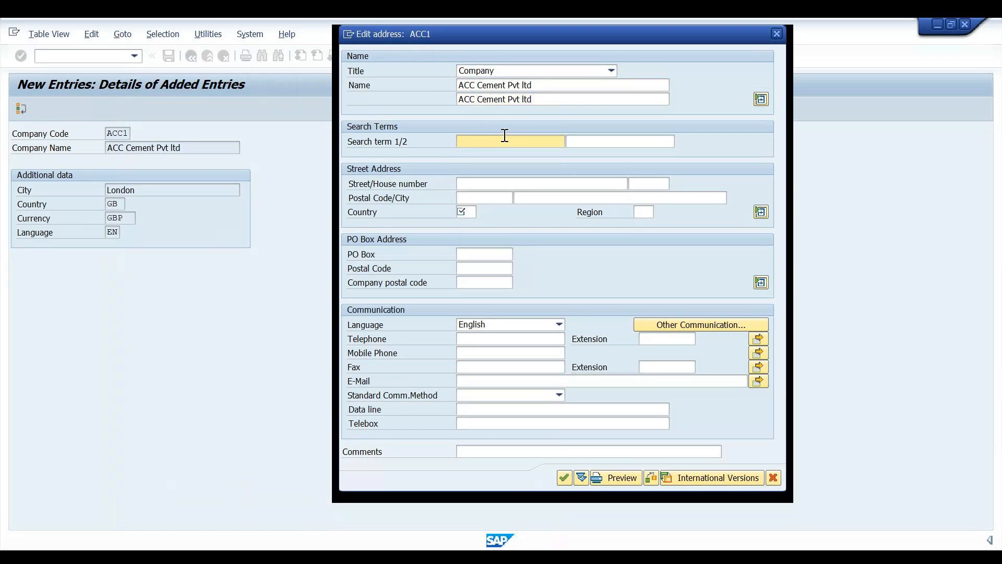
type("ACC1")
key("Tab")
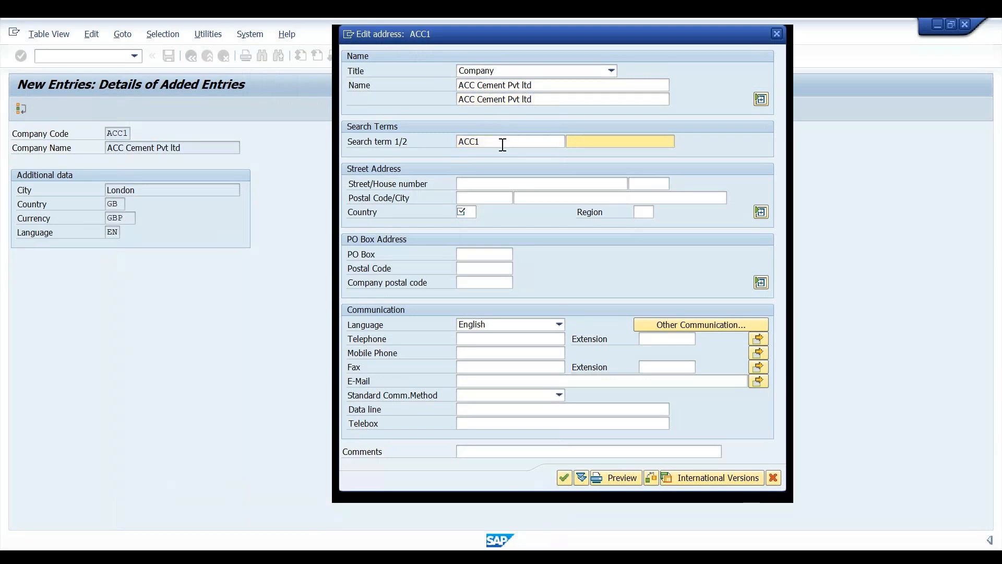
type("ACC CEMENT")
key("Tab")
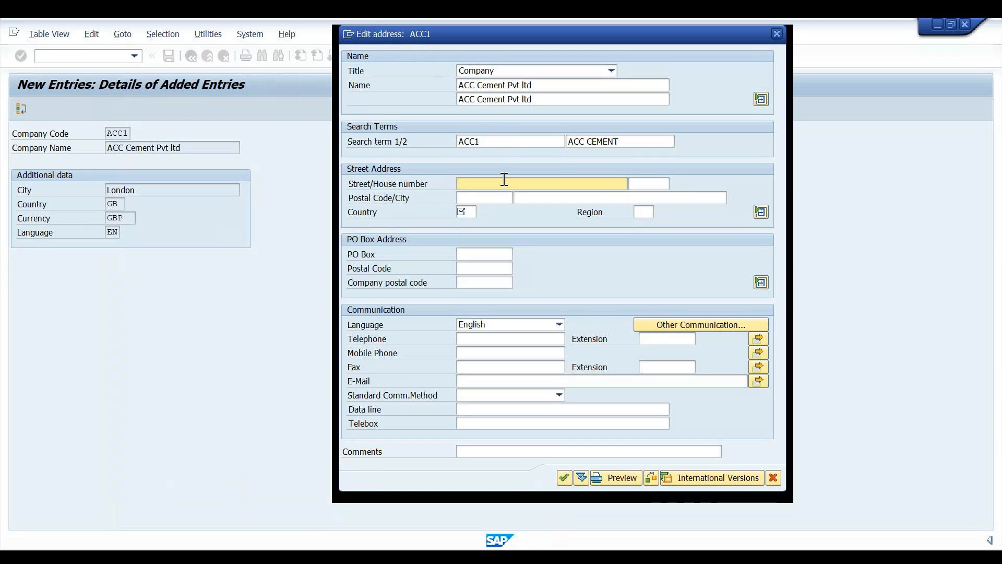
- Fill in the street, house number and postal code of the ACC1 company address
type("ESTREET")
key("Tab")
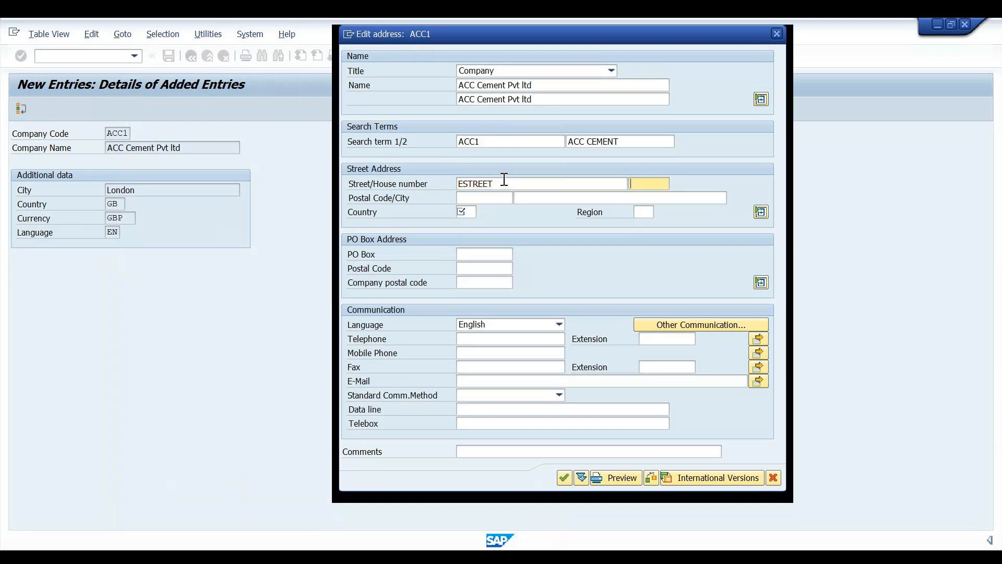
type("899")
key("Tab")
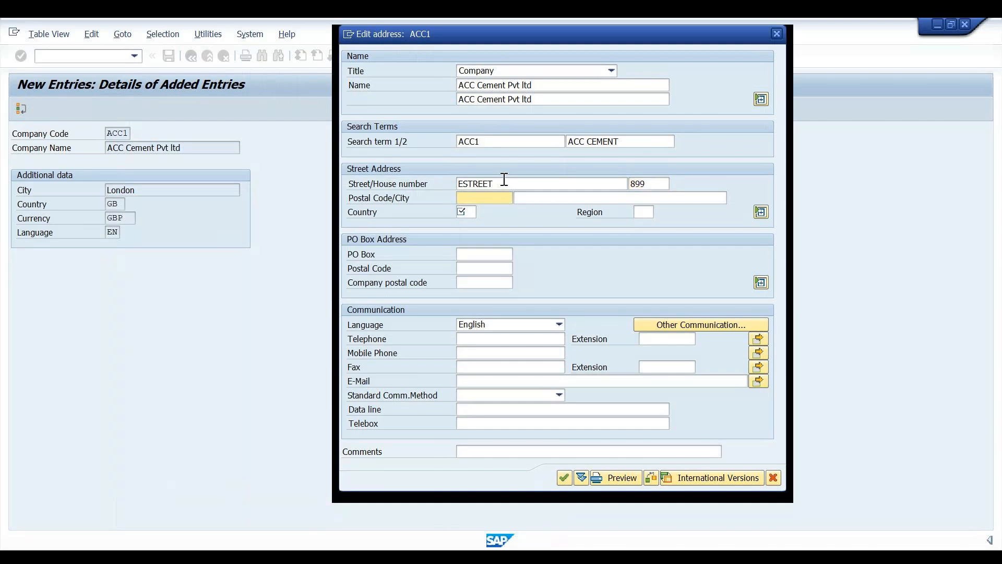
type("12123")
- Set the ACC1 address country to GB and choose Greater London (LO) as the region
left_click(476, 211)
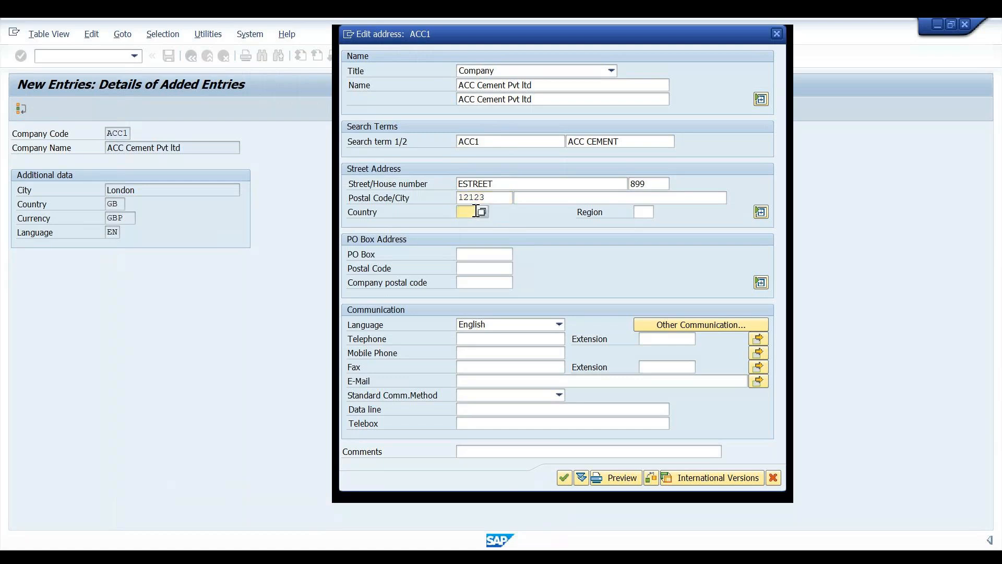
type("GB")
key("Tab")
left_click(658, 212)
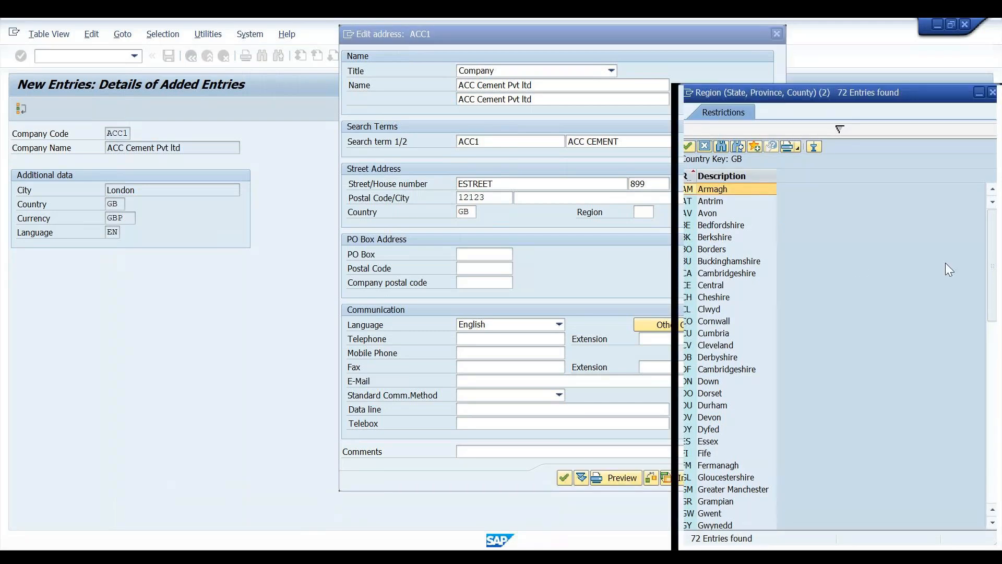
left_click_drag(996, 250, 995, 286)
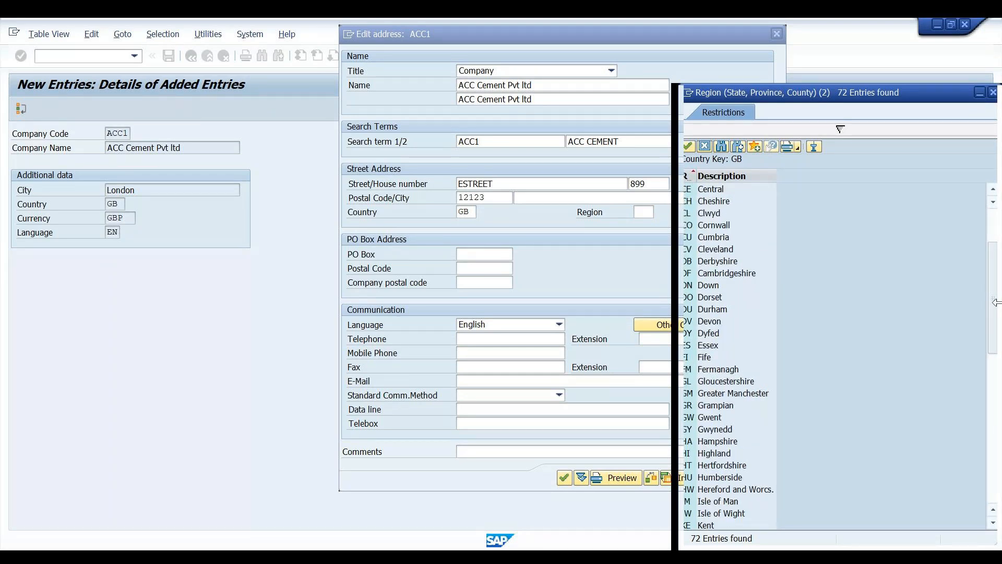
left_click_drag(996, 312, 995, 342)
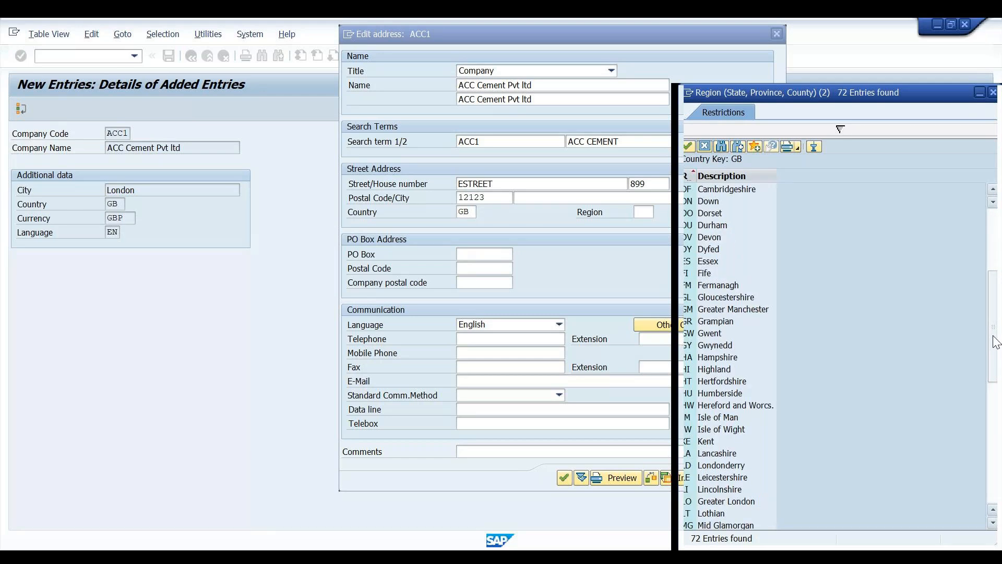
double_click(741, 501)
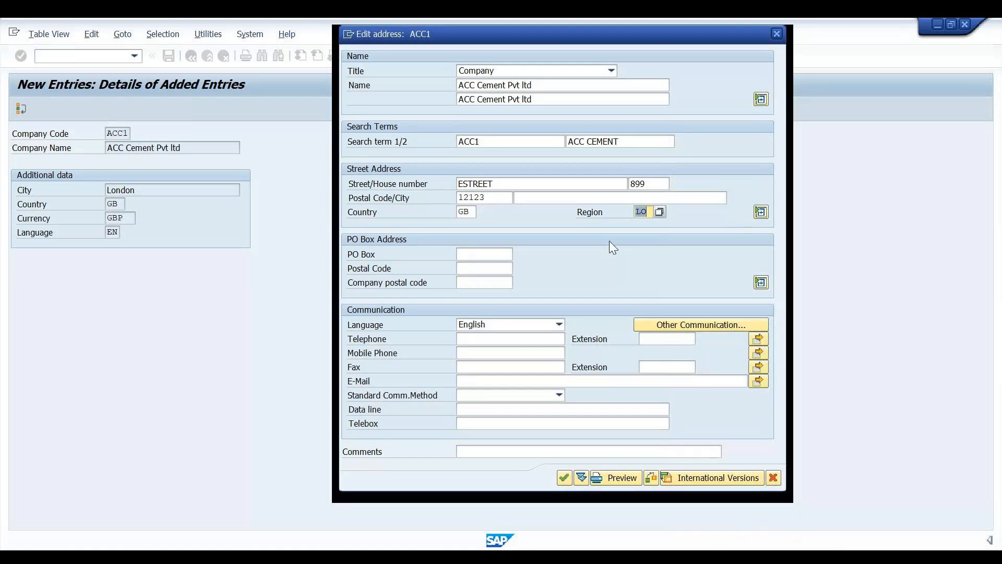
- Enter the street address's postal code as the PO Box number of the ACC1 address
left_click(507, 198)
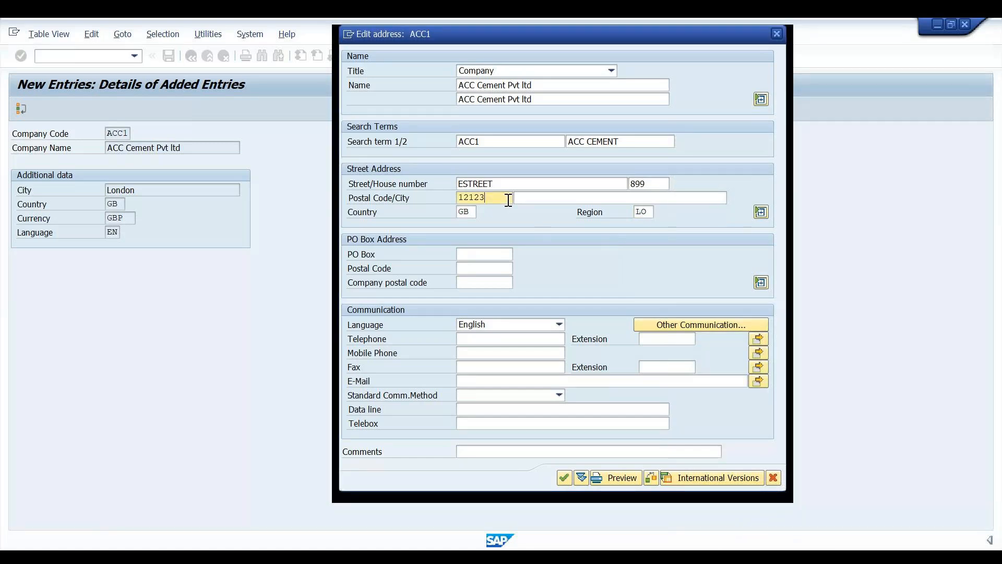
left_click(482, 253)
type("12123")
left_click(484, 269)
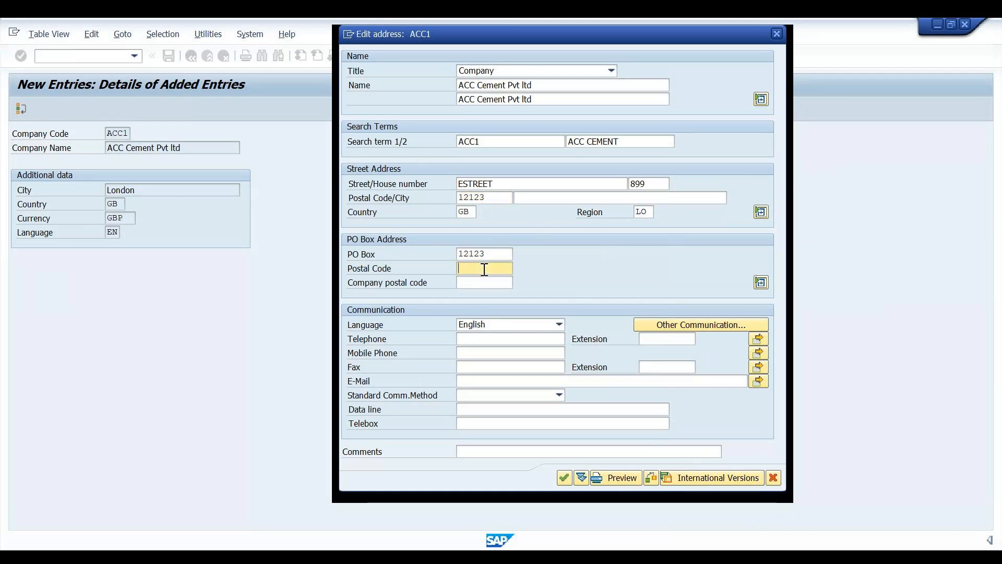
- Enter the PO box postal code in ACC1's address, confirm the address, and save the new company code entry
type("12123")
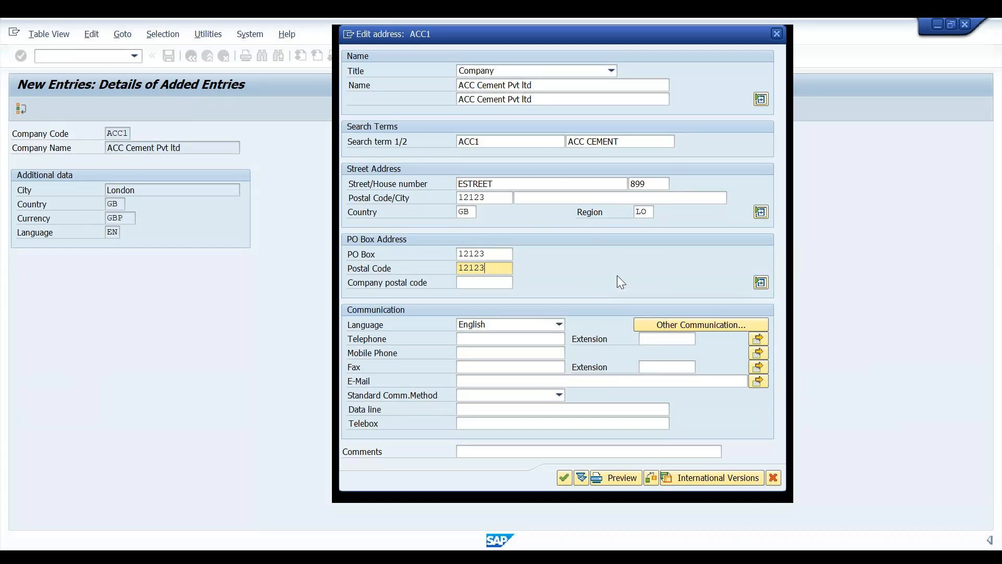
left_click(491, 285)
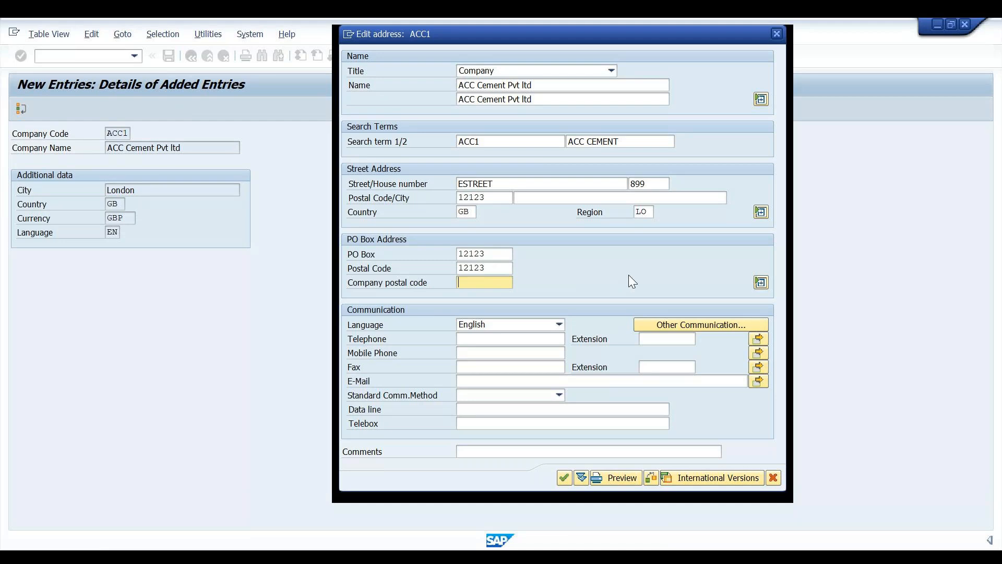
key("Return")
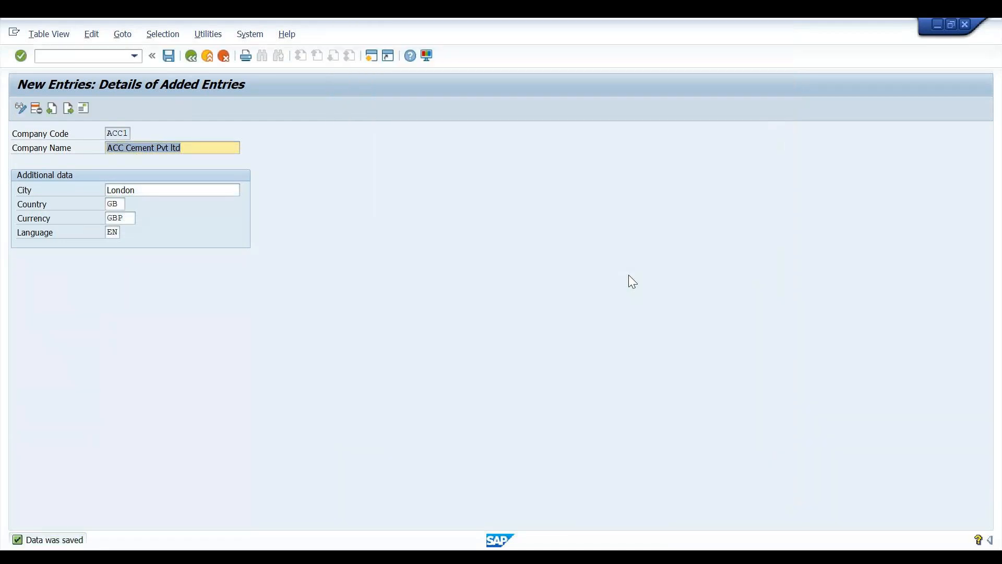
key("ctrl+s")
left_click(191, 55)
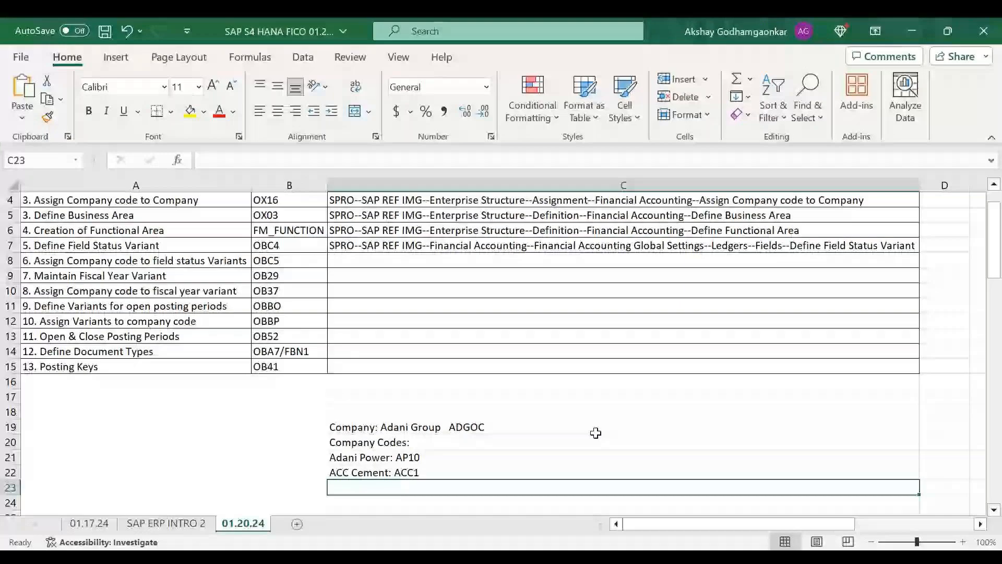
- Switch to the Excel worksheet and examine the company codes listed beneath the Adani Group company
left_click(596, 431)
key("ctrl+Down")
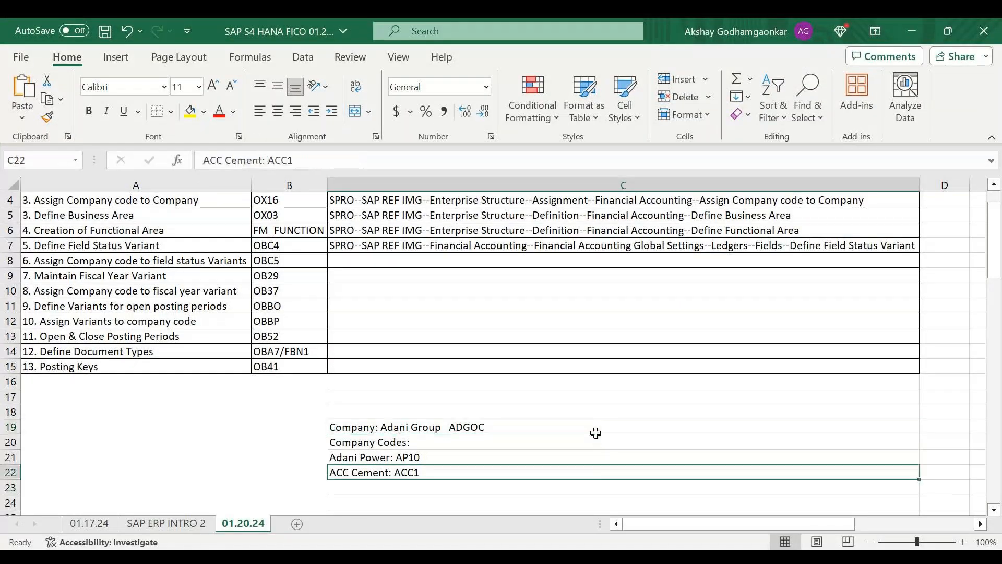
key("Down")
key("Down")
key("Up")
key("Up")
key("Up")
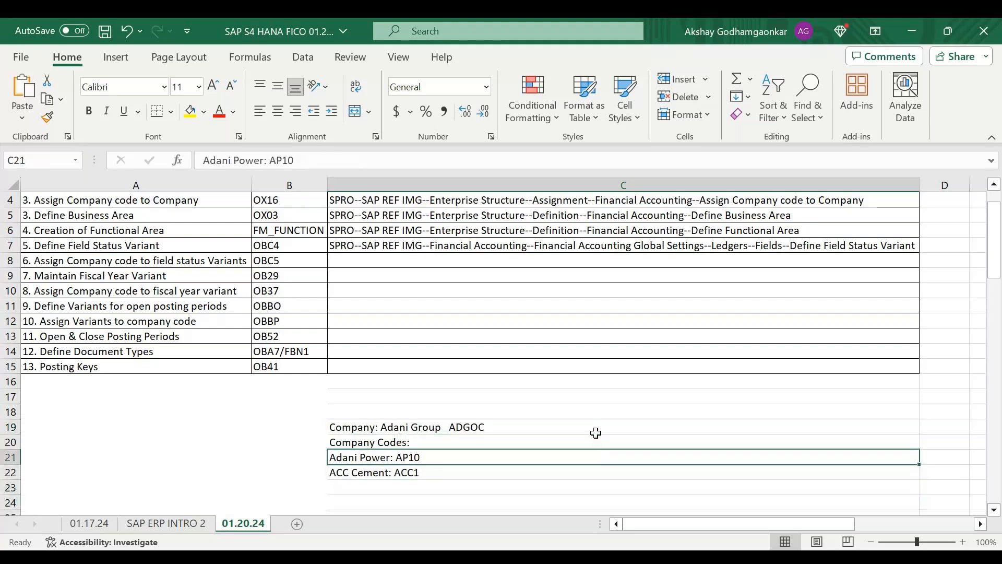
key("Down")
key("Up")
key("Up")
key("Down")
key("Down")
key("Up")
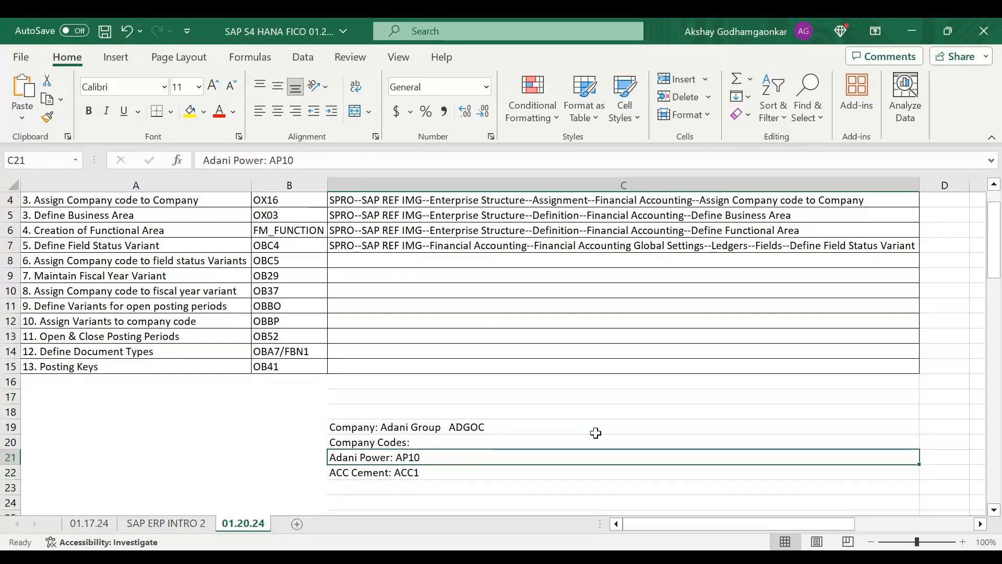
- Copy the code ADGOC from the Adani Group line in C19 into cell D2 of the Define Company row
key("ctrl+Up")
key("ctrl+Up")
key("ctrl+Up")
key("Down")
key("Right")
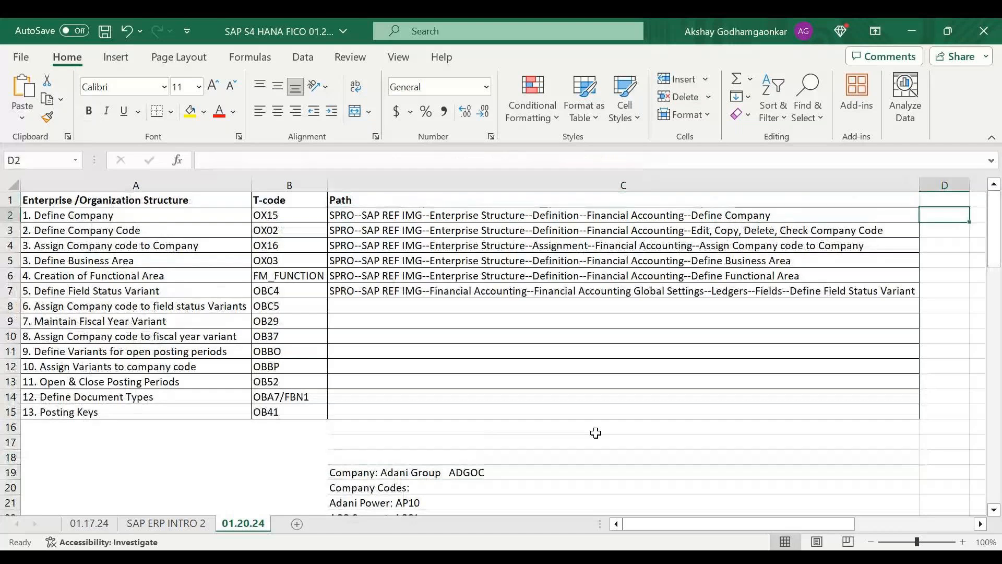
key("Down")
key("ctrl+Down")
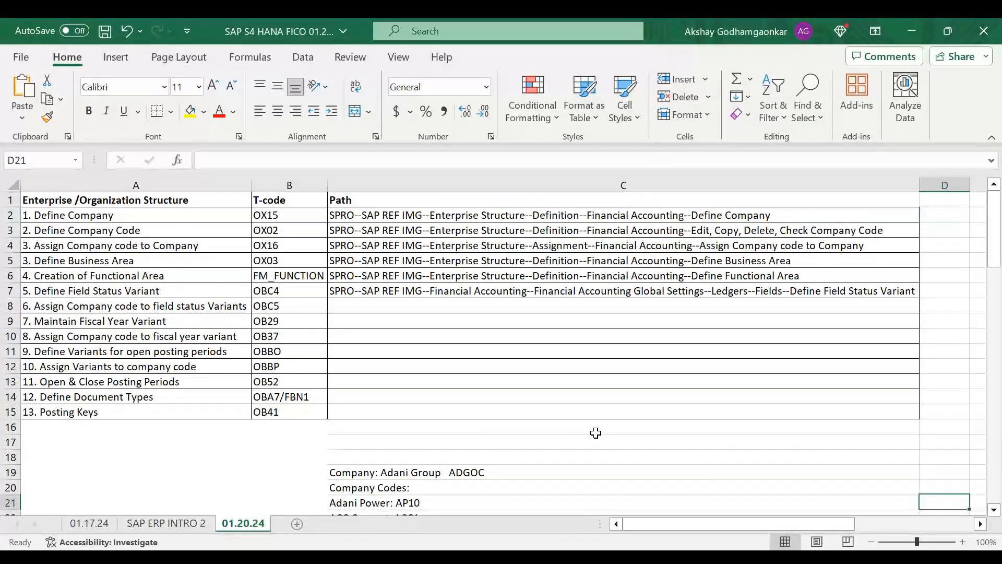
key("Left")
key("Up")
key("Up")
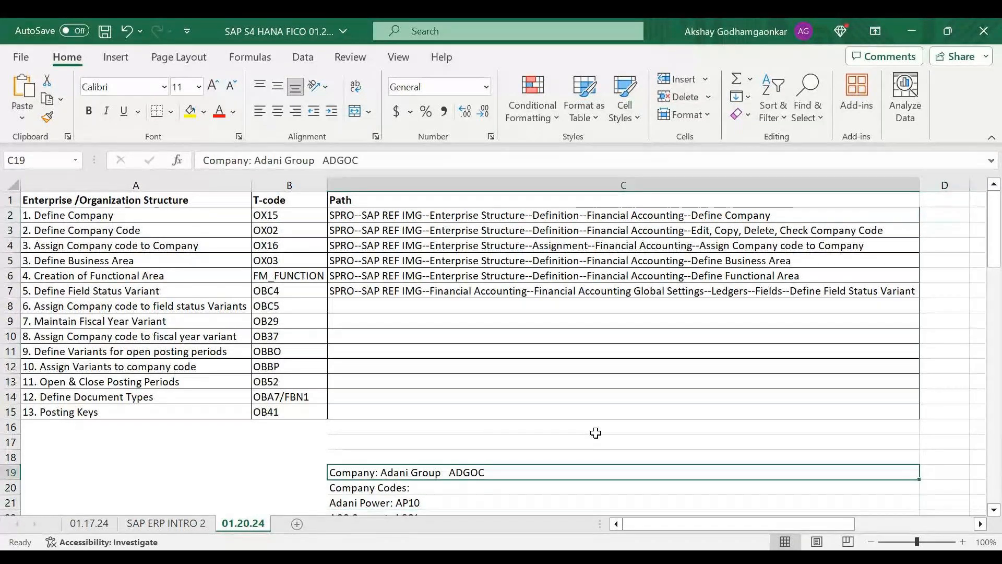
double_click(472, 472)
double_click(471, 472)
key("ctrl+c")
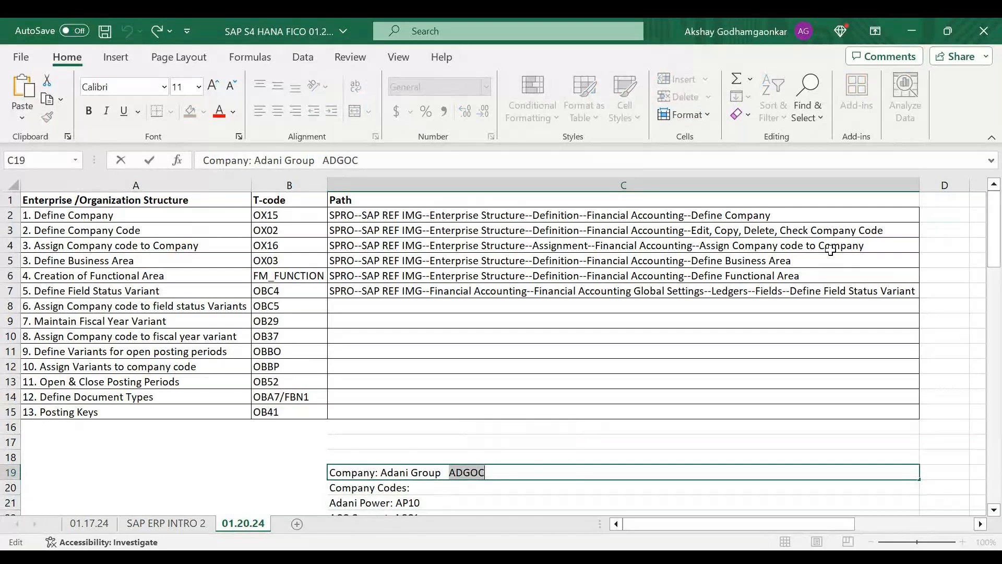
left_click(938, 219)
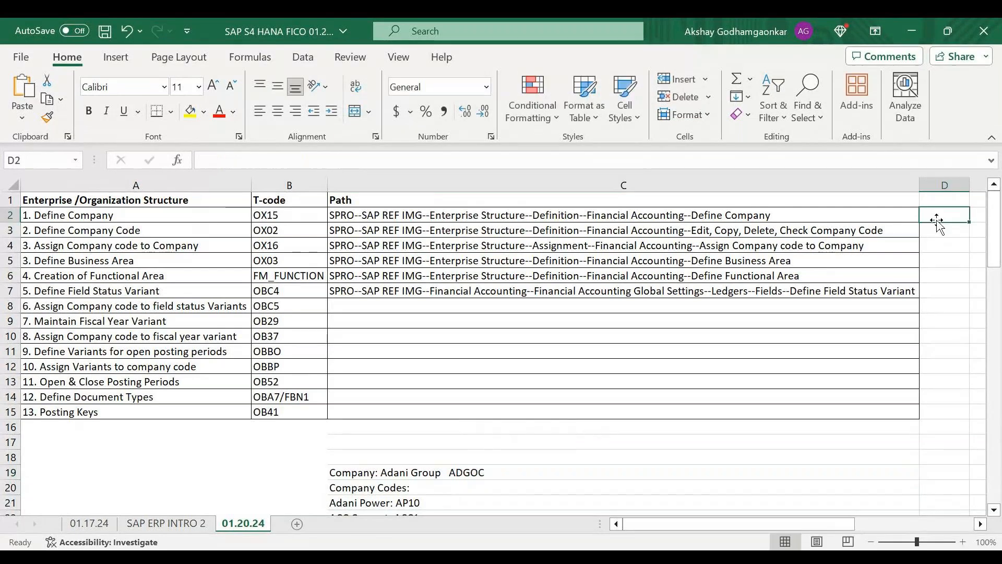
key("ctrl+v")
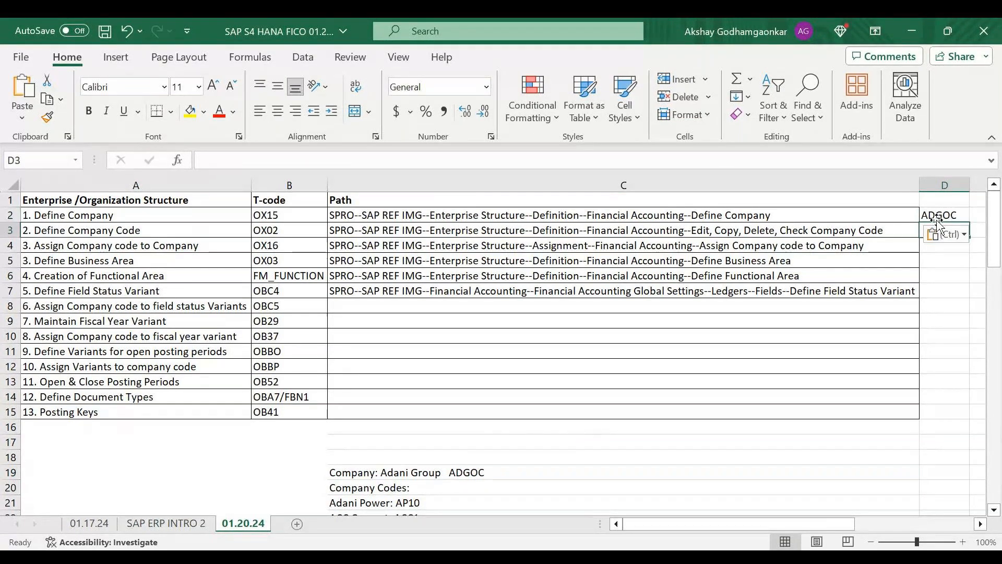
key("Left")
key("Left")
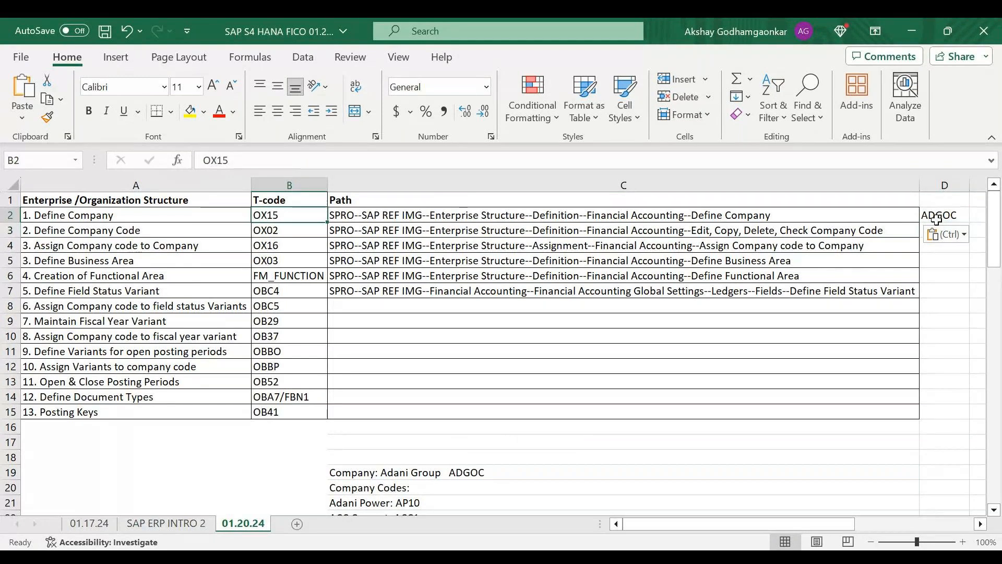
scroll(937, 220, "right", 1)
key("Right")
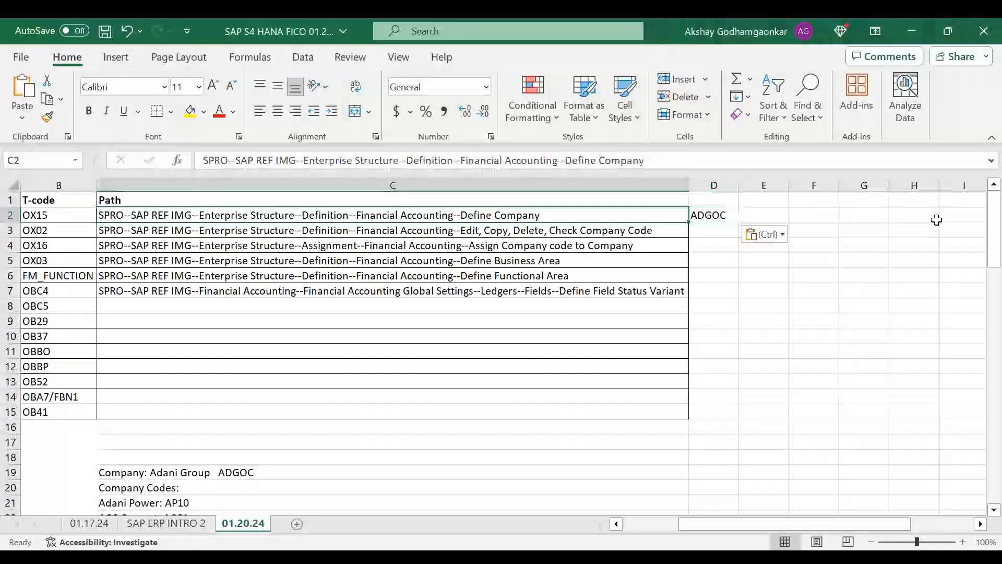
key("Left")
key("Left")
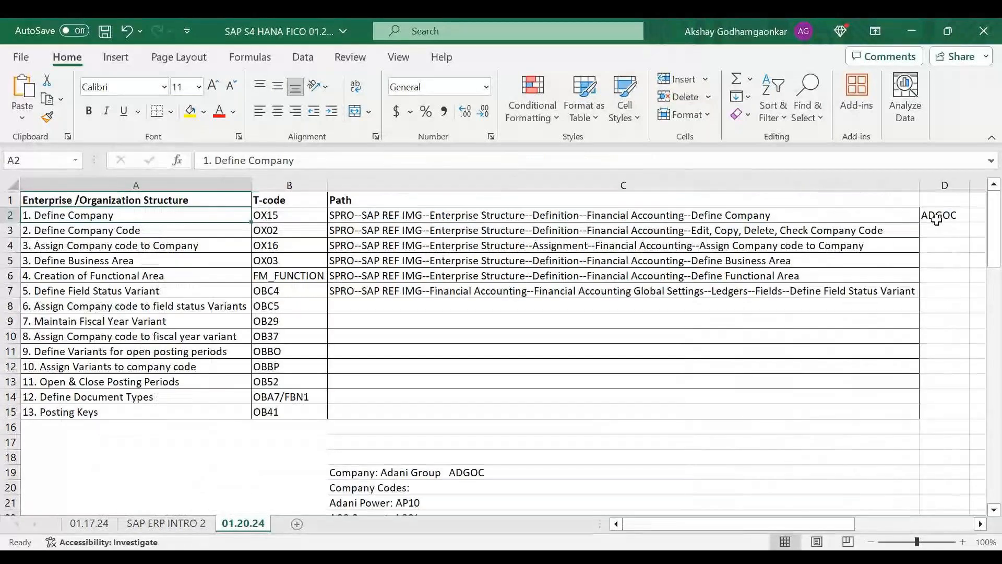
key("Down")
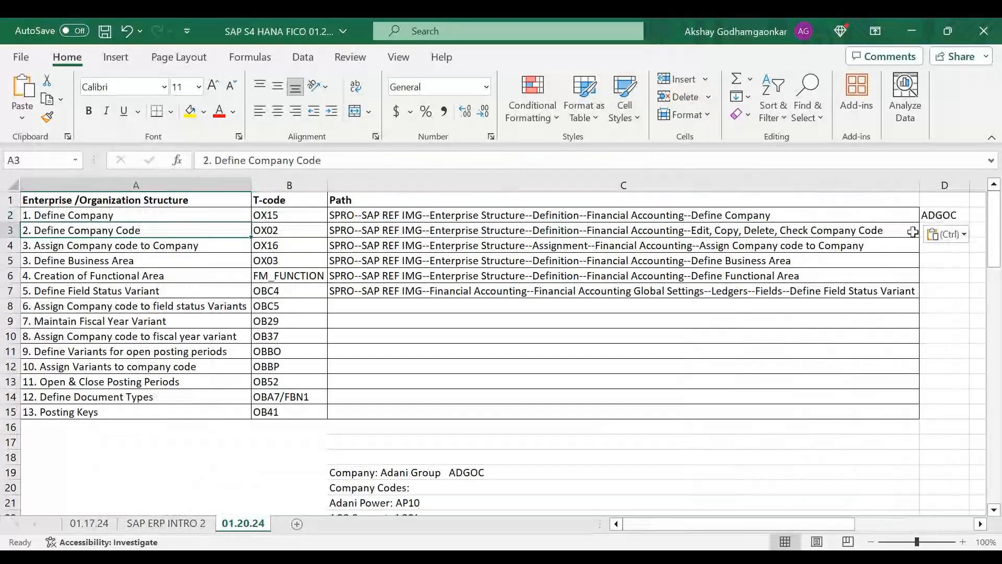
- Auto-fit the width of the Path column to its contents
left_click(675, 180)
left_click(550, 339)
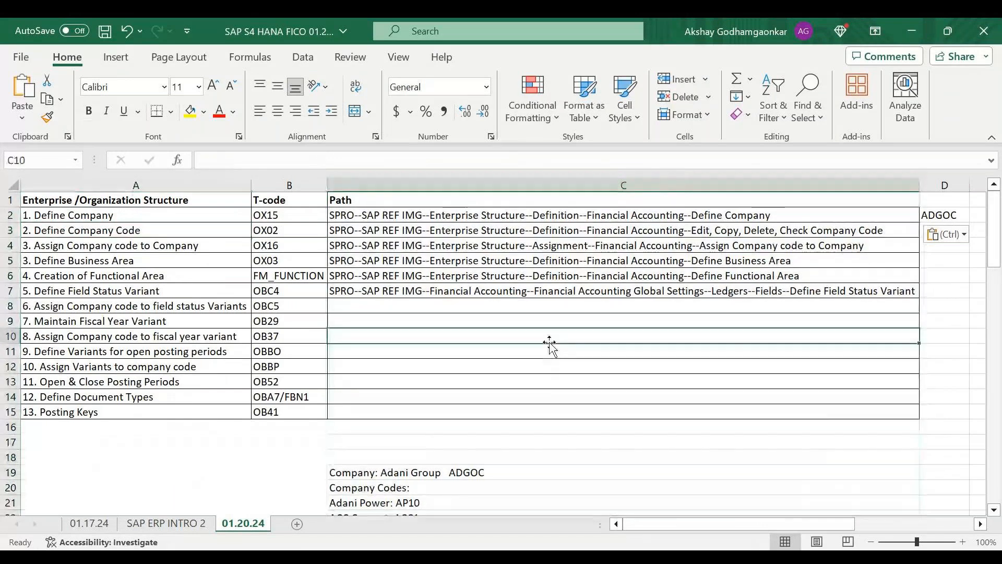
left_click_drag(920, 184, 457, 228)
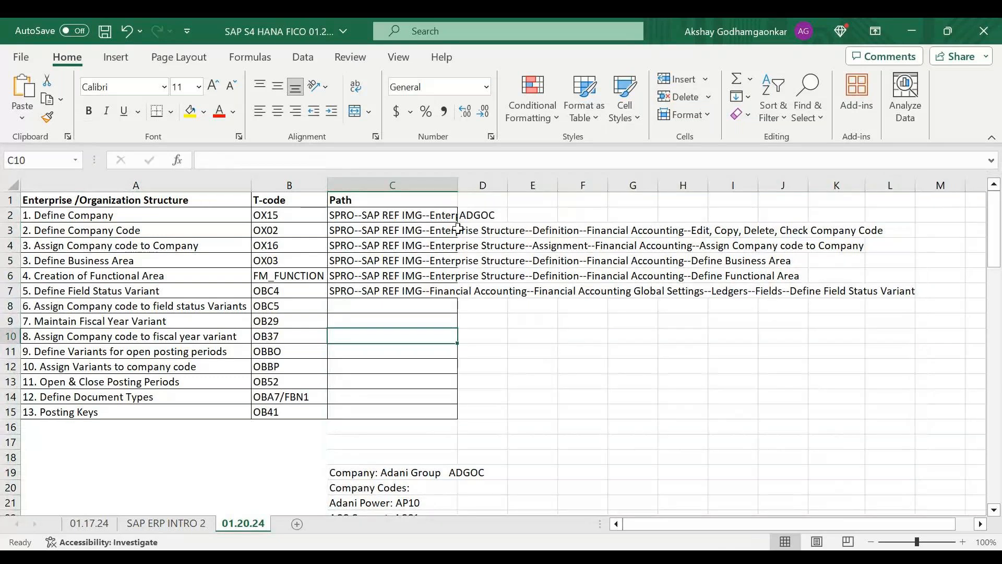
double_click(457, 187)
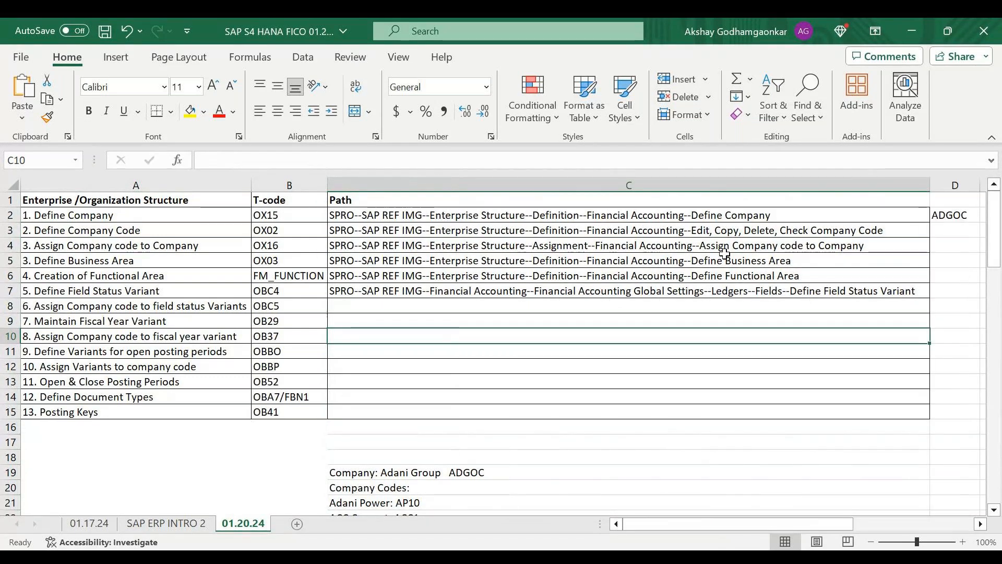
- Enter the company codes AP10 in D3 and ACC1 in E3 of the Define Company Code row
left_click(963, 231)
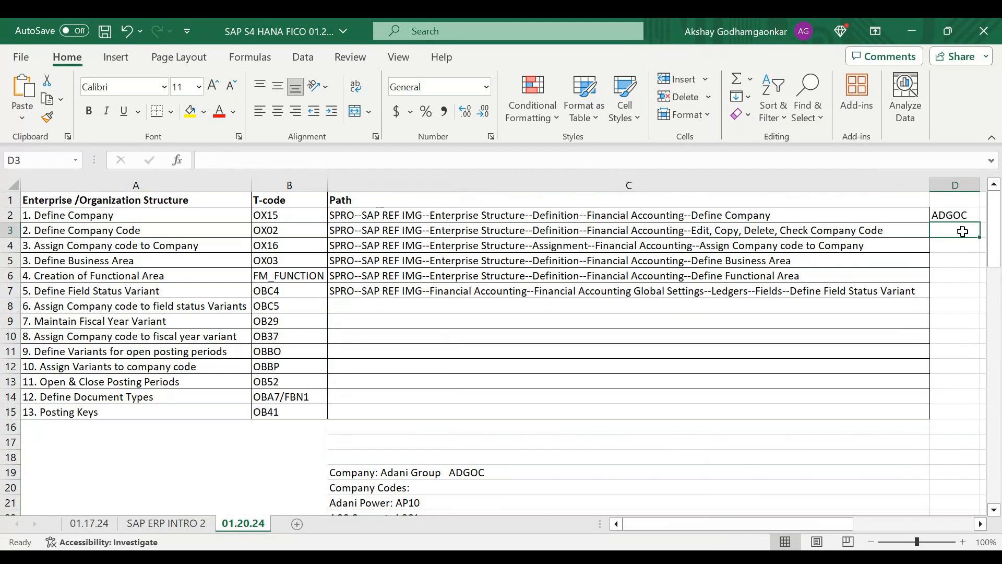
key("Home")
key("Right")
key("Right")
key("Right")
key("Right")
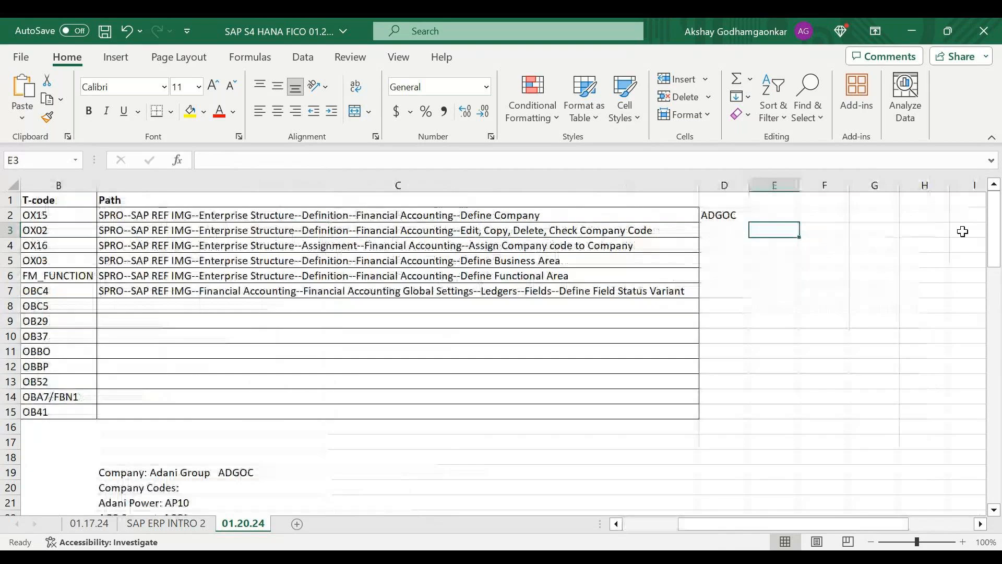
key("Left")
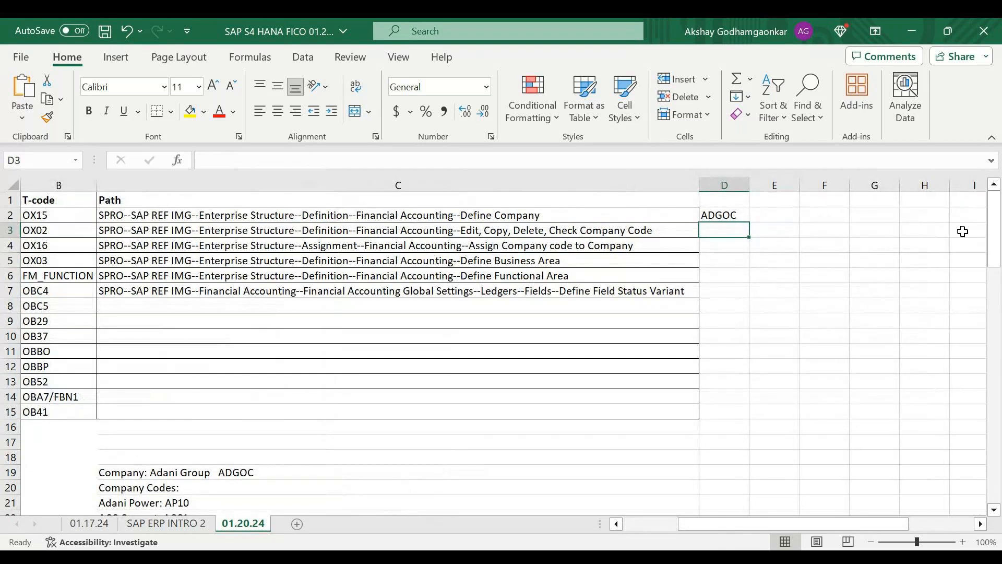
type("AP10")
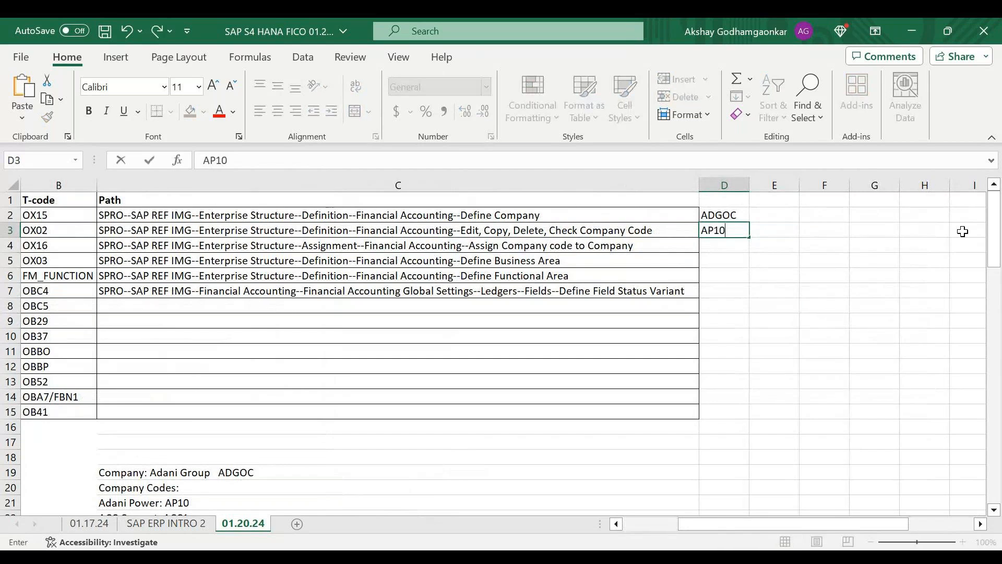
key("Tab")
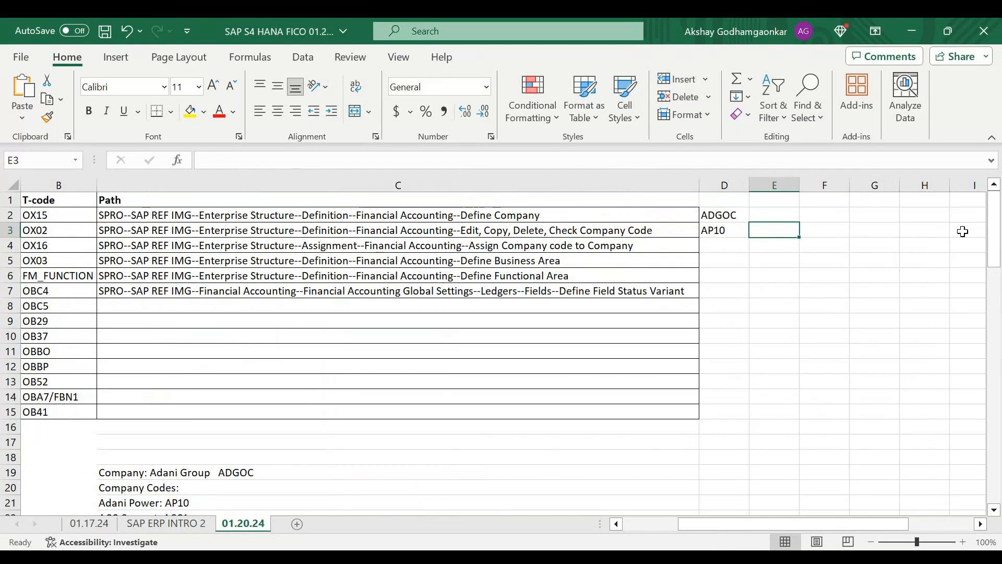
type("ACC1")
key("Return")
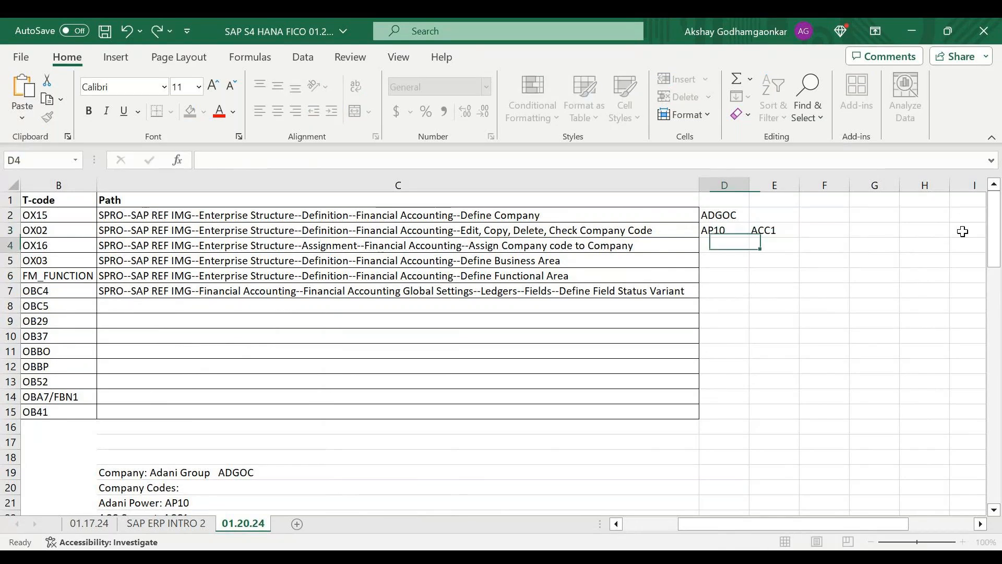
- Review the Define Company, Define Company Code and Assign Company code to Company entries in the organization structure list
key("Up")
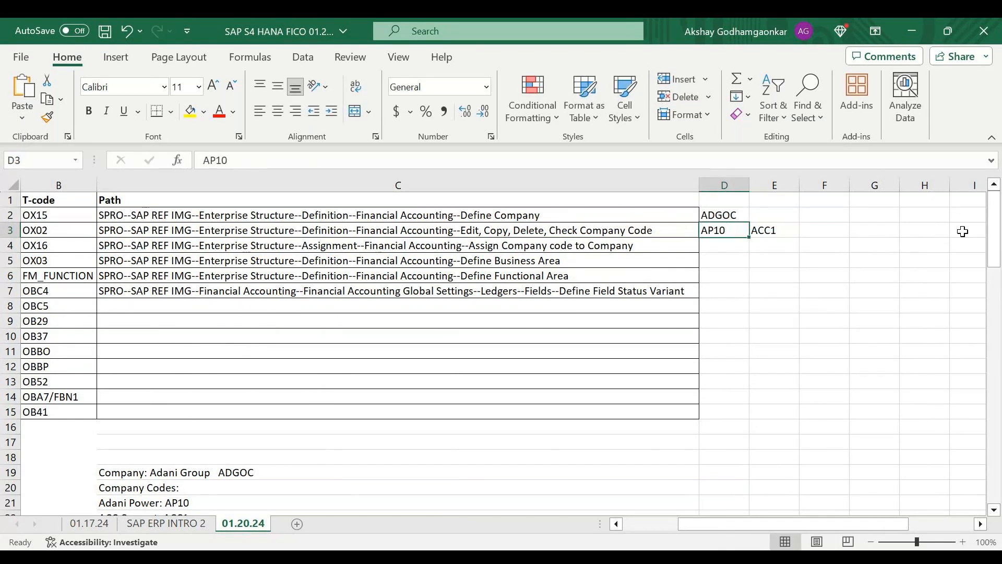
key("Left")
key("Left")
key("Left")
key("Down")
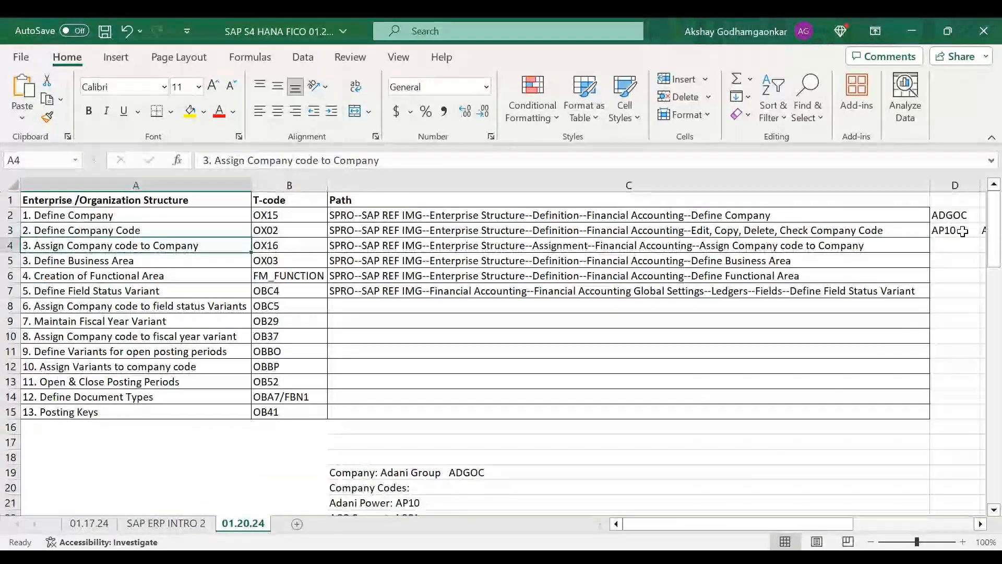
key("Up")
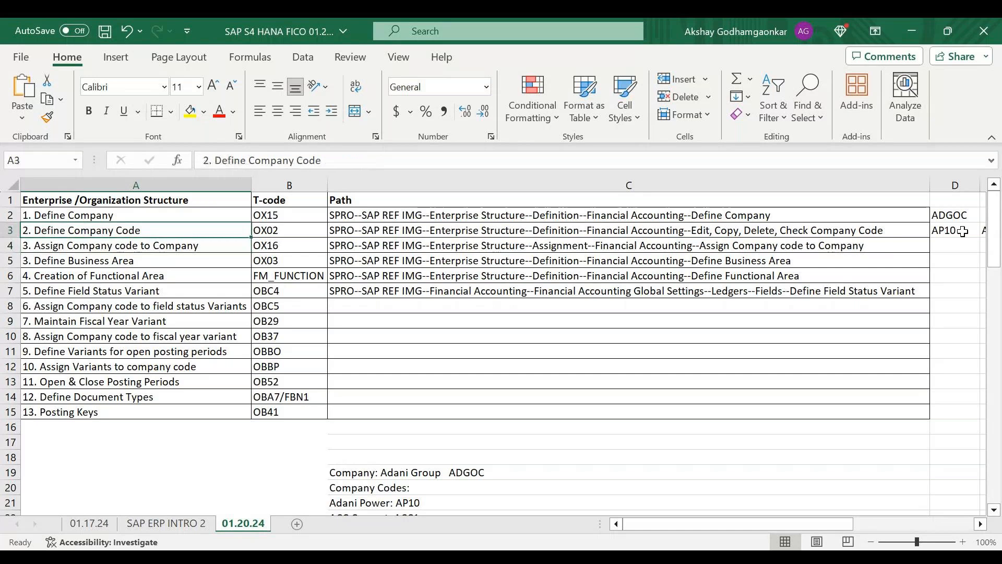
key("Down")
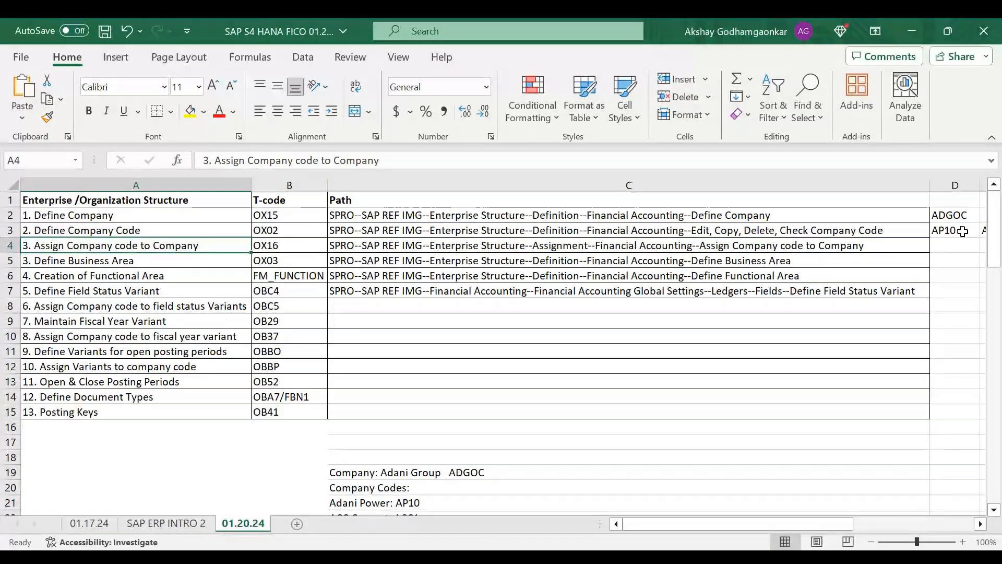
key("Up")
key("Up")
key("Down")
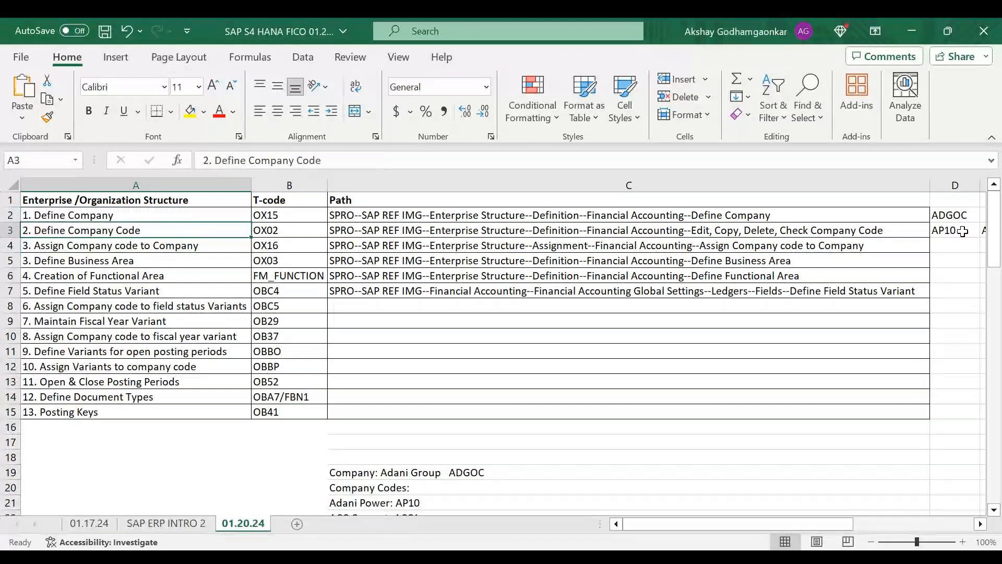
key("Up")
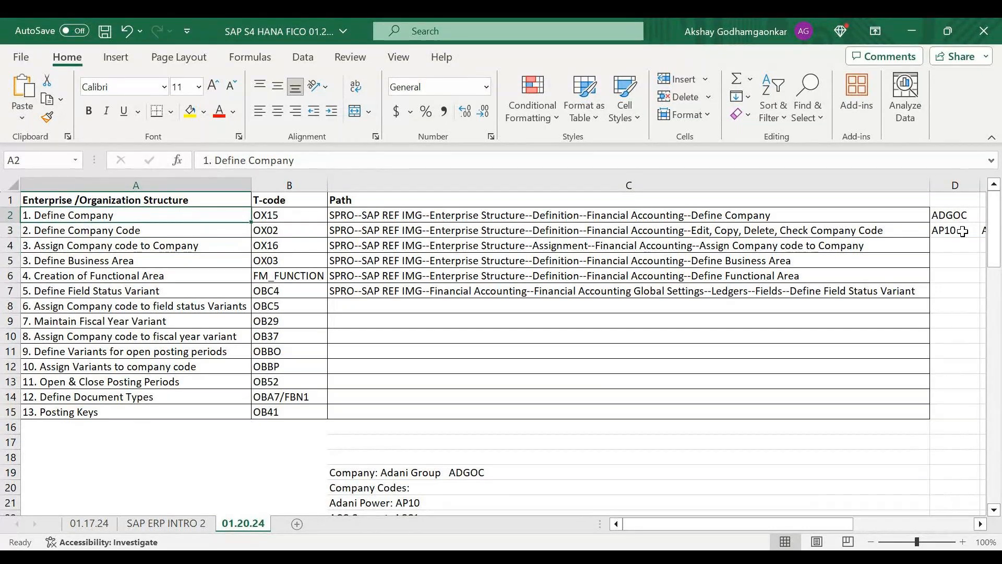
key("Down")
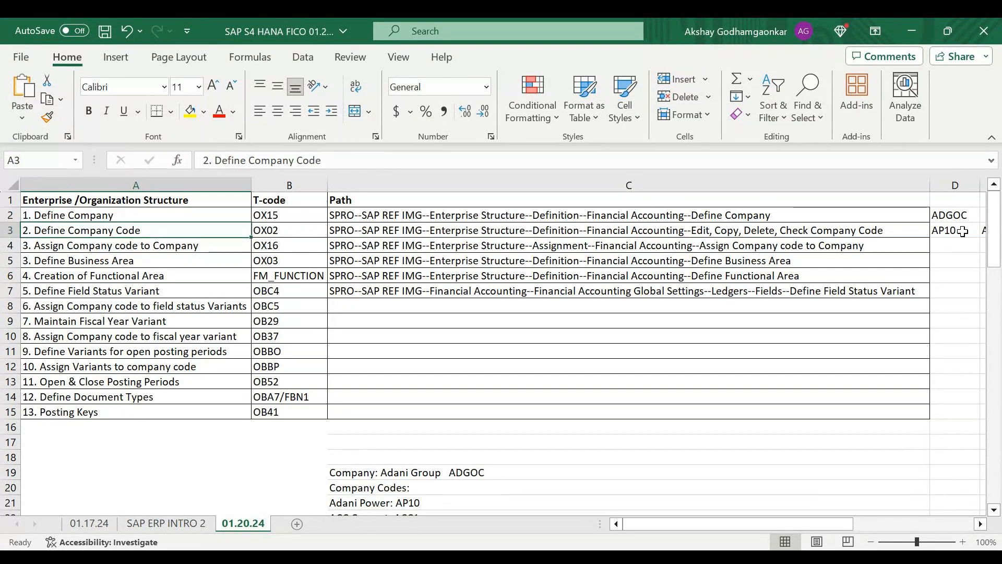
key("Up")
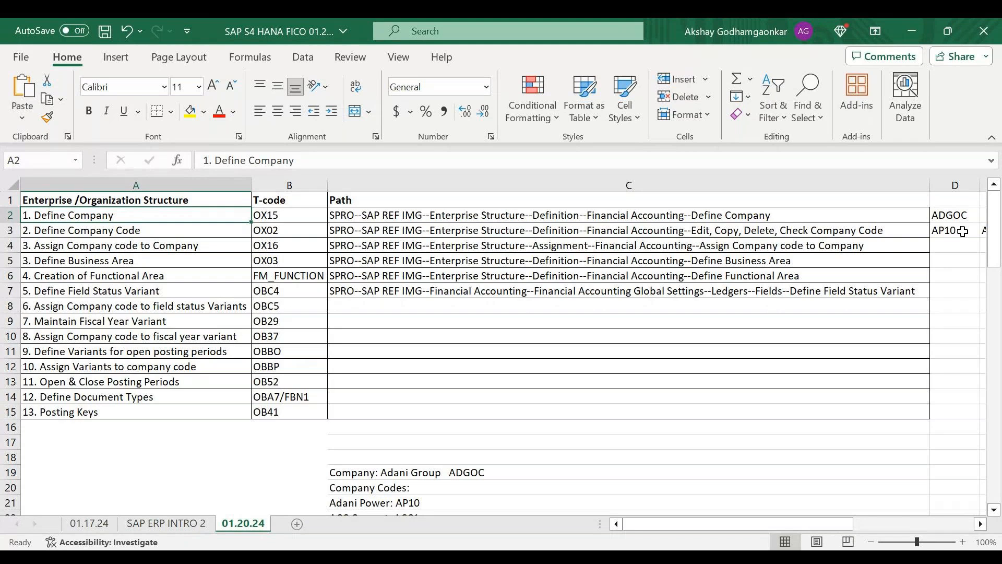
key("Down")
key("Down")
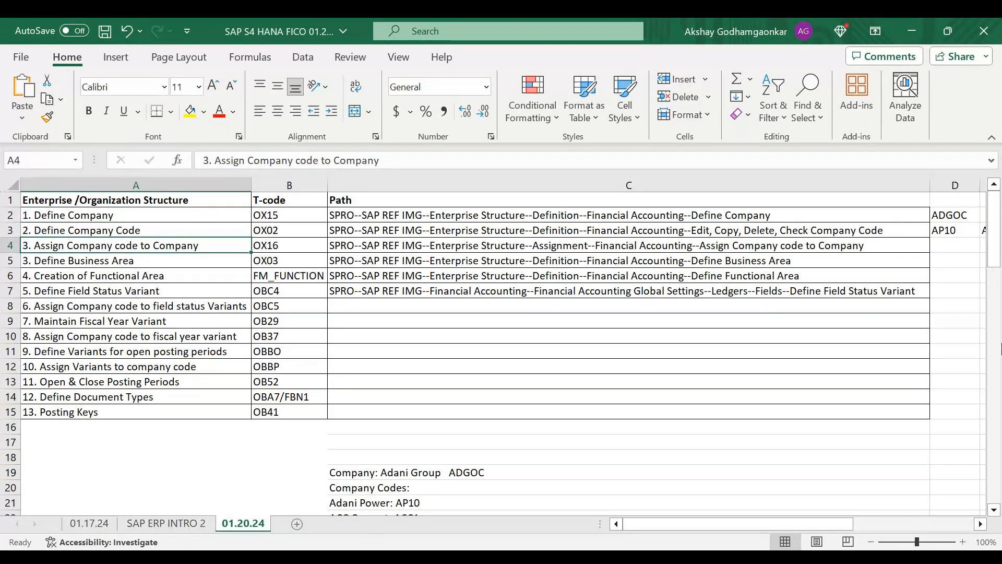
- Switch to SAP and leave the new company code entries for the SAP Easy Access screen
key("alt+Tab")
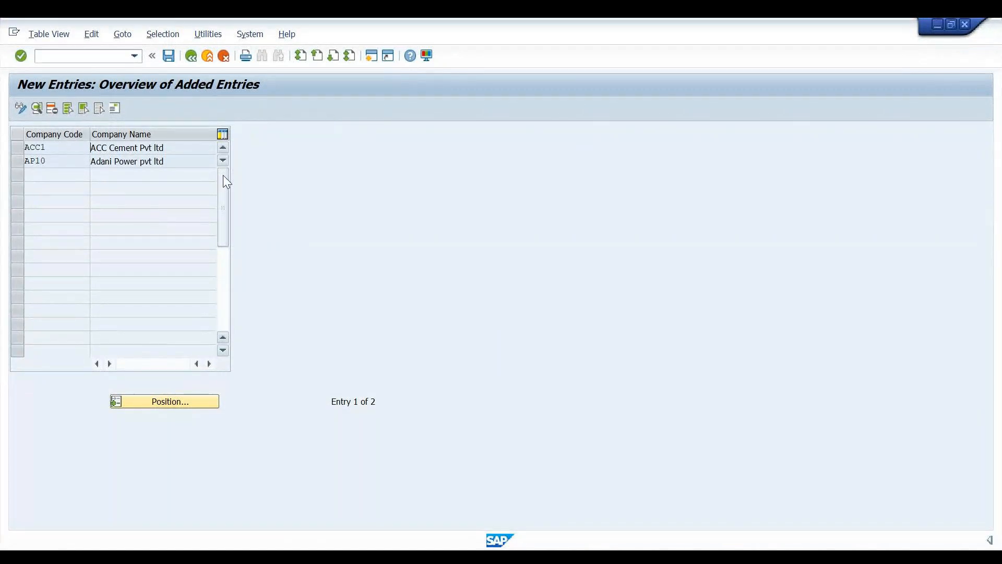
left_click(193, 59)
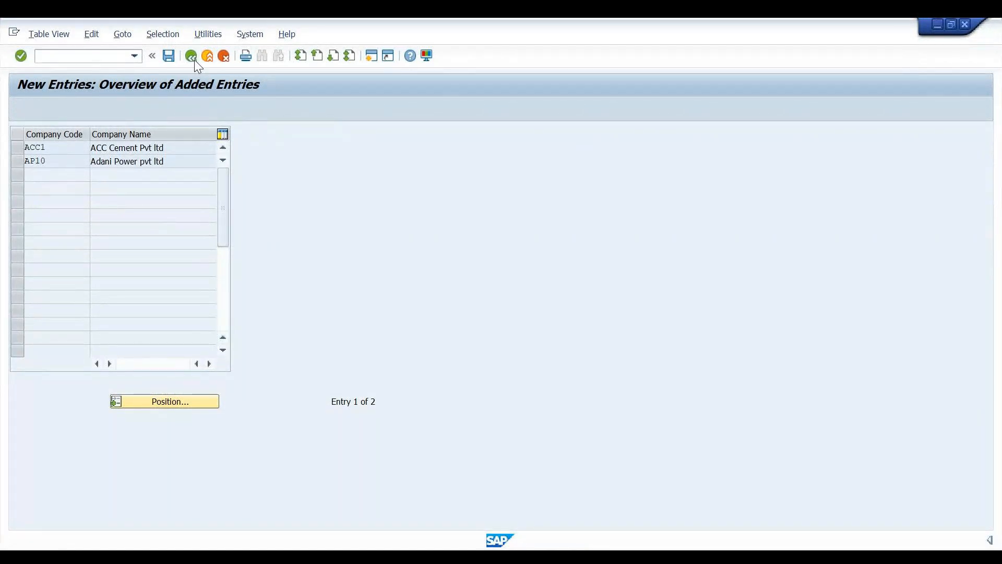
left_click(193, 56)
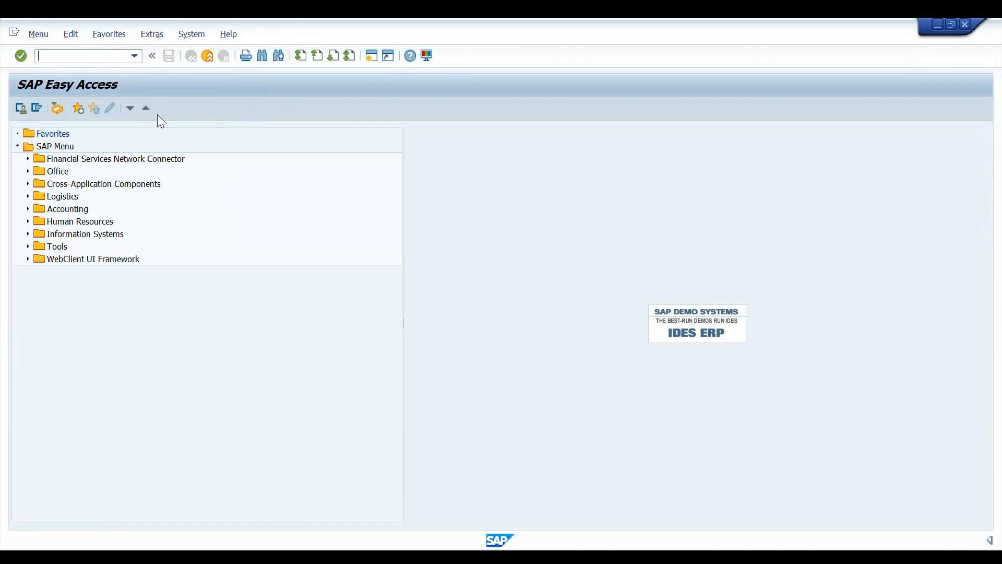
- Run transaction SPRO and display the SAP Reference IMG
type("SX")
key("BackSpace")
type("PRO")
key("Return")
left_click(60, 109)
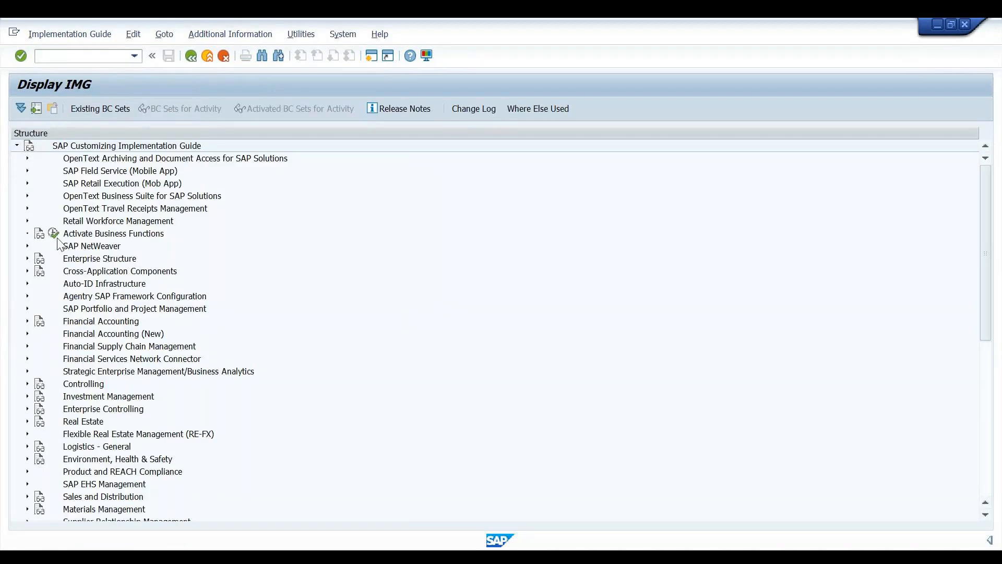
- Open the Assign company code to company activity under Enterprise Structure, Assignment, Financial Accounting
left_click(27, 259)
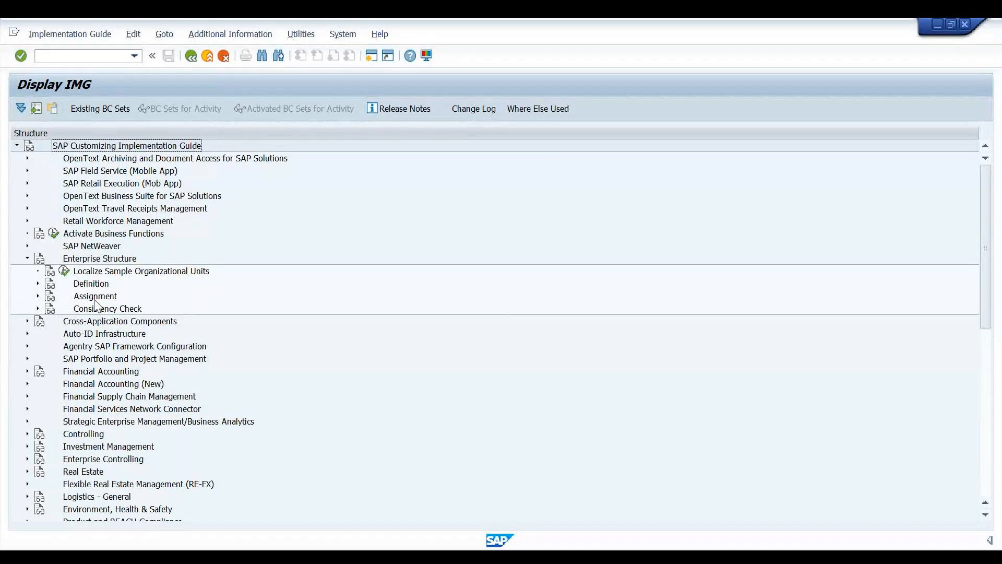
left_click(38, 296)
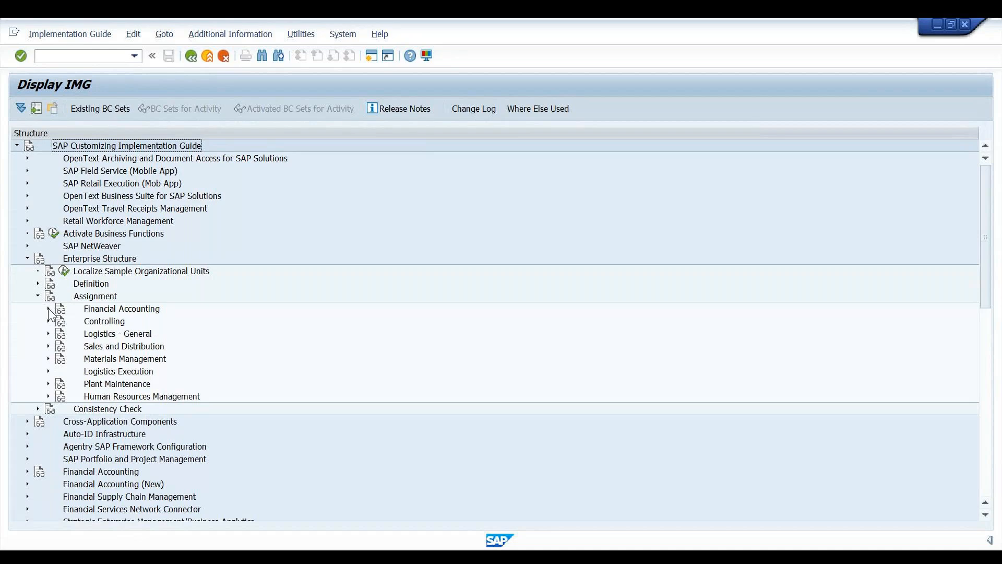
left_click(48, 308)
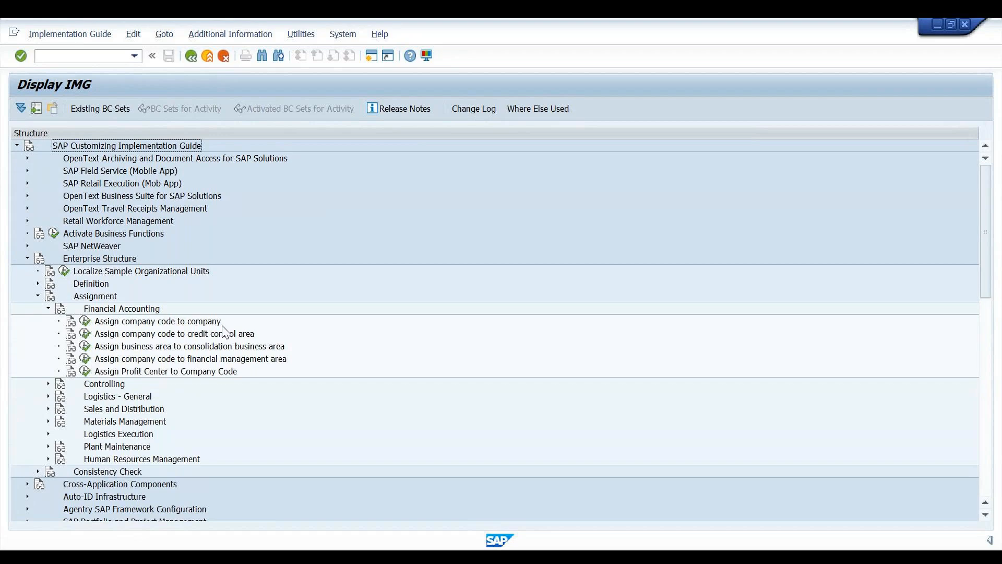
left_click(85, 321)
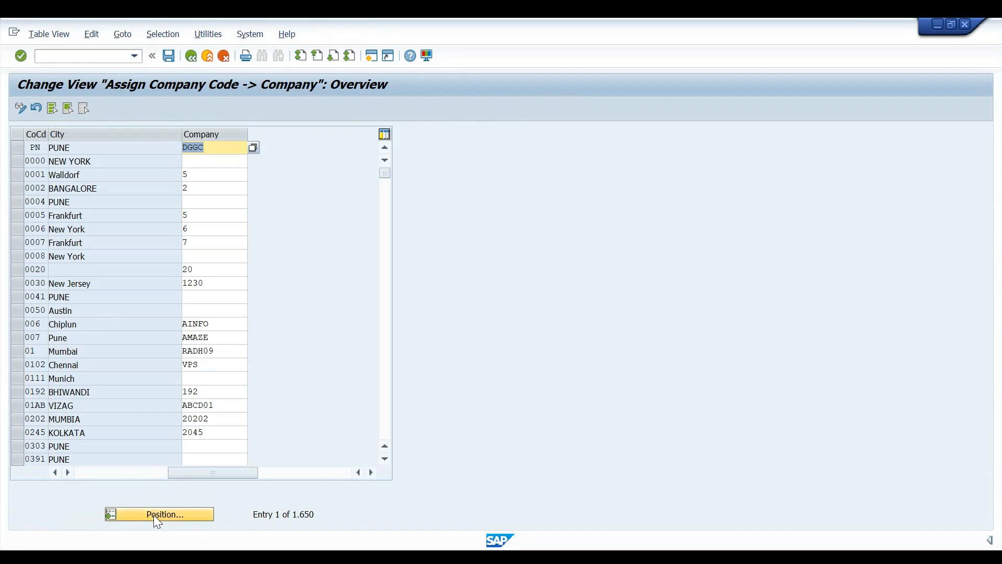
- Position the assignment list on company code AP10 and select its row
left_click(172, 518)
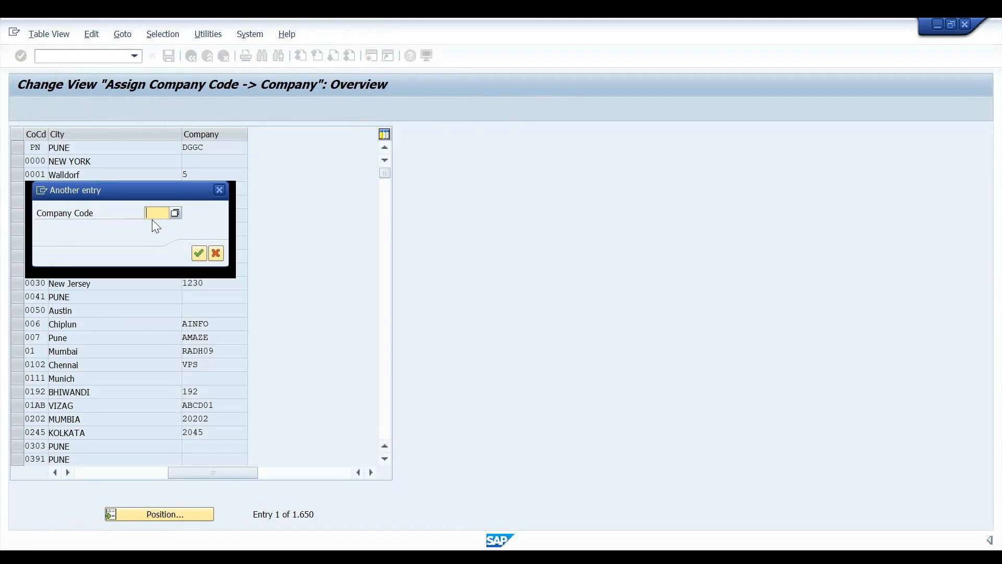
type("AP10")
key("Return")
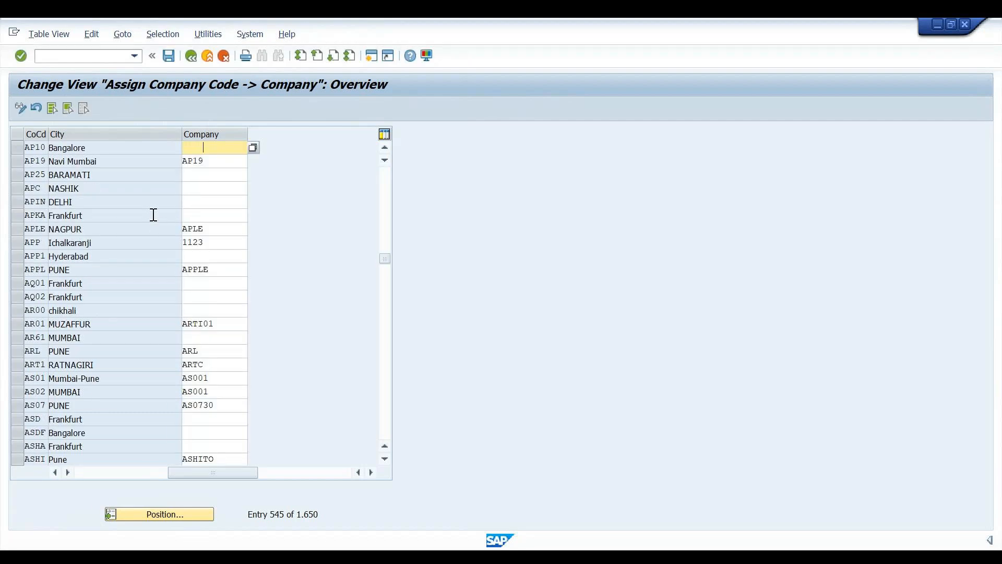
left_click(16, 148)
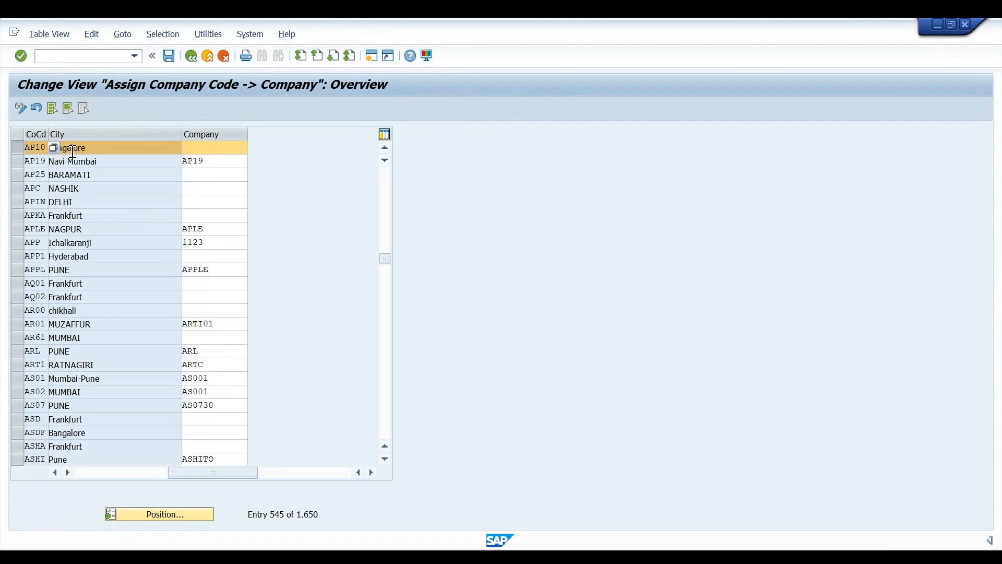
- Assign company code AP10 to company ADGOC and save the assignment
left_click(193, 150)
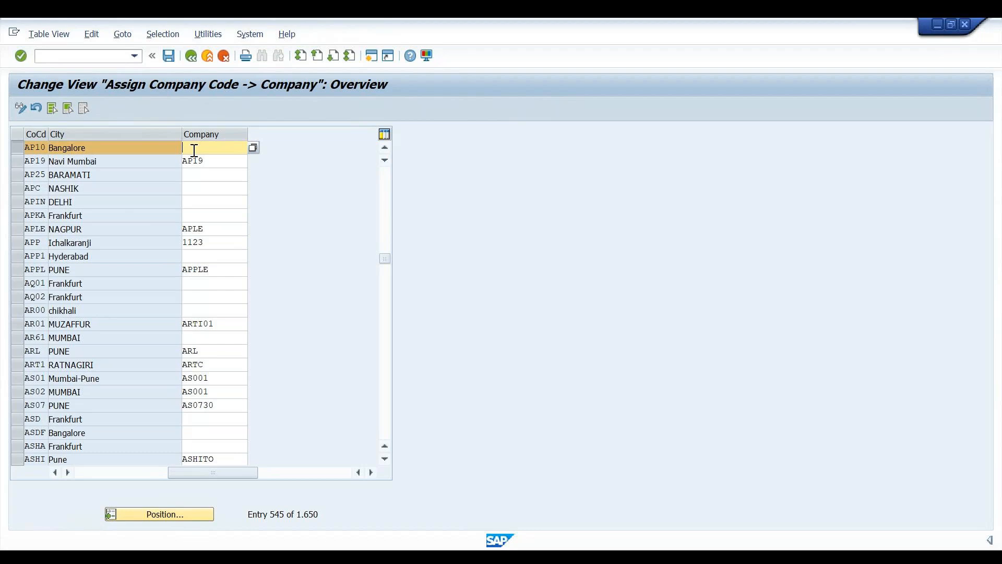
type("AD")
type("SOC")
double_click(195, 150)
key("ctrl+s")
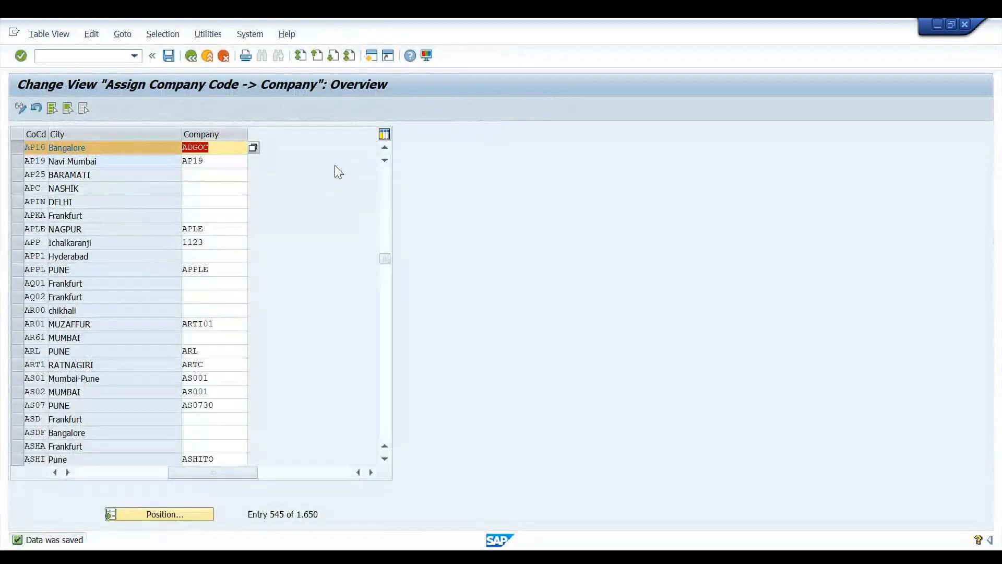
- Look through the assignment list below and above AP10 for company code ACC1
key("Down")
key("Down")
key("Down")
key("Down")
key("Down")
key("Down")
key("Down")
key("Down")
key("Down")
key("Down")
key("Down")
key("Down")
key("Down")
key("Down")
key("Down")
key("Down")
key("Down")
key("Down")
key("Down")
key("Down")
key("Down")
key("Down")
key("Down")
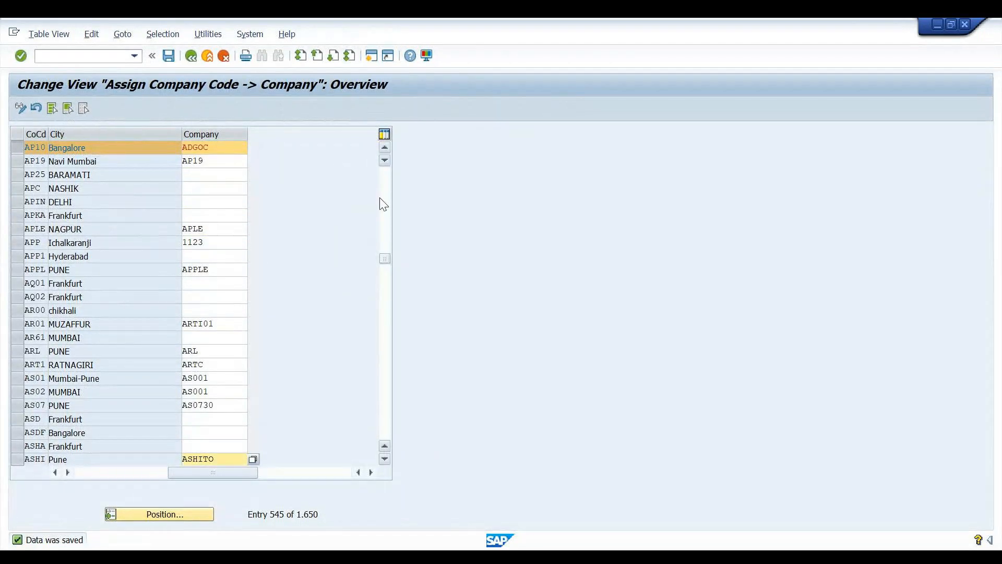
left_click(385, 459)
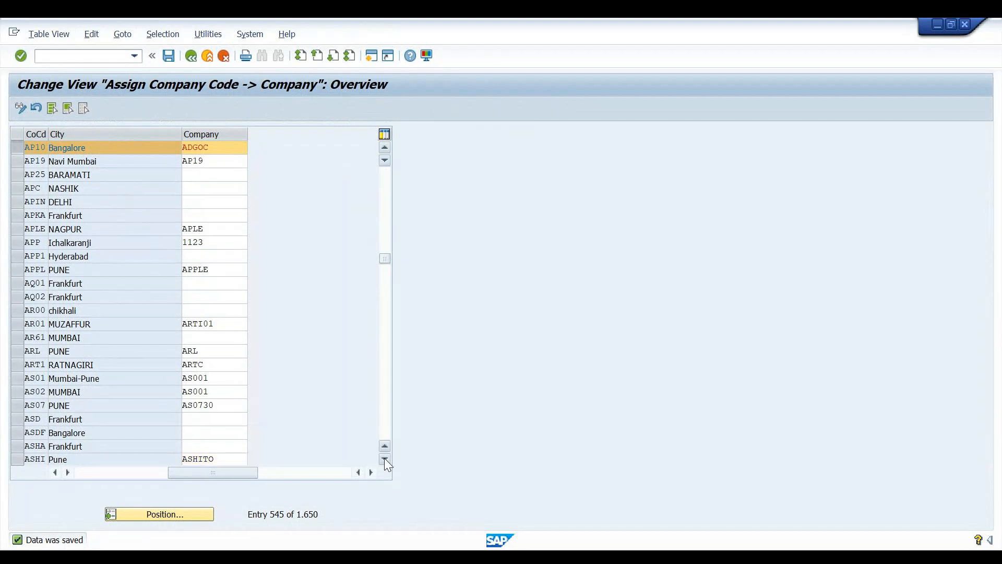
left_click(384, 458)
left_click(384, 458)
left_click(384, 458)
left_click(384, 459)
left_click(384, 459)
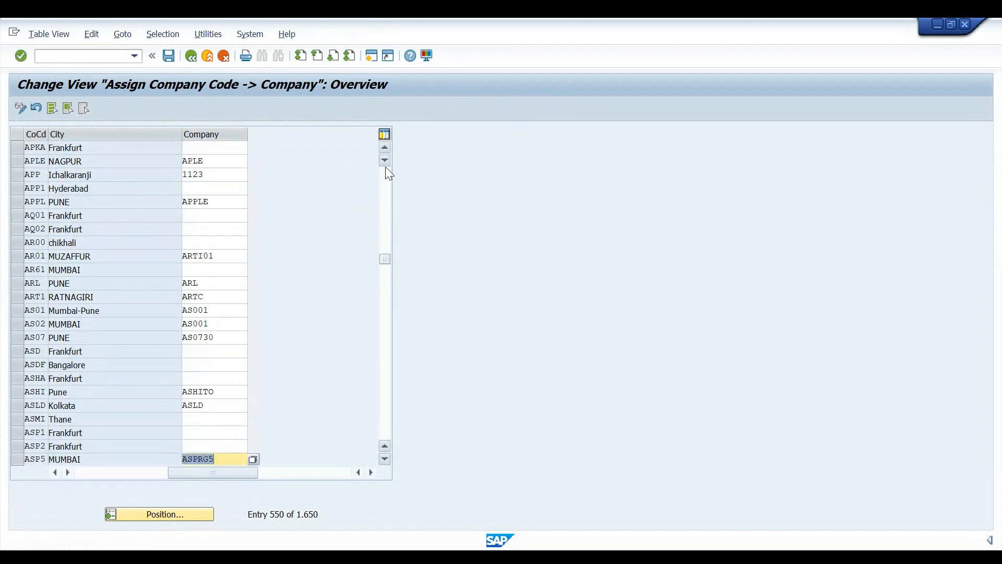
left_click(384, 148)
left_click(384, 148)
left_click(384, 148)
left_click(384, 148)
left_click(384, 149)
left_click(384, 149)
left_click(384, 148)
left_click(385, 148)
left_click(385, 148)
left_click(384, 148)
left_click(384, 148)
left_click(384, 149)
left_click(384, 148)
left_click(384, 148)
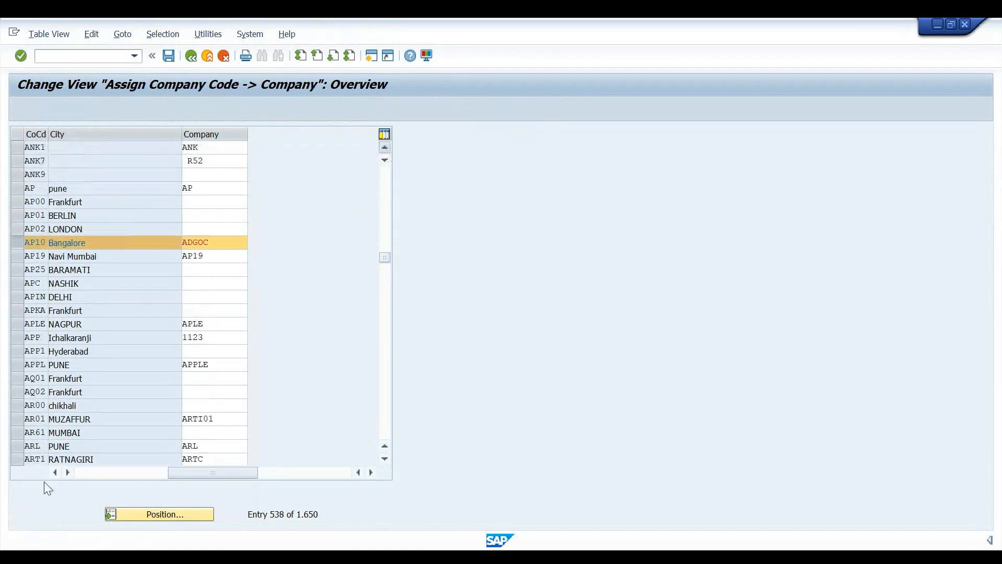
- Position the list on company code ACC1, assign it to company ADGOC and save
left_click(149, 514)
type("AP10")
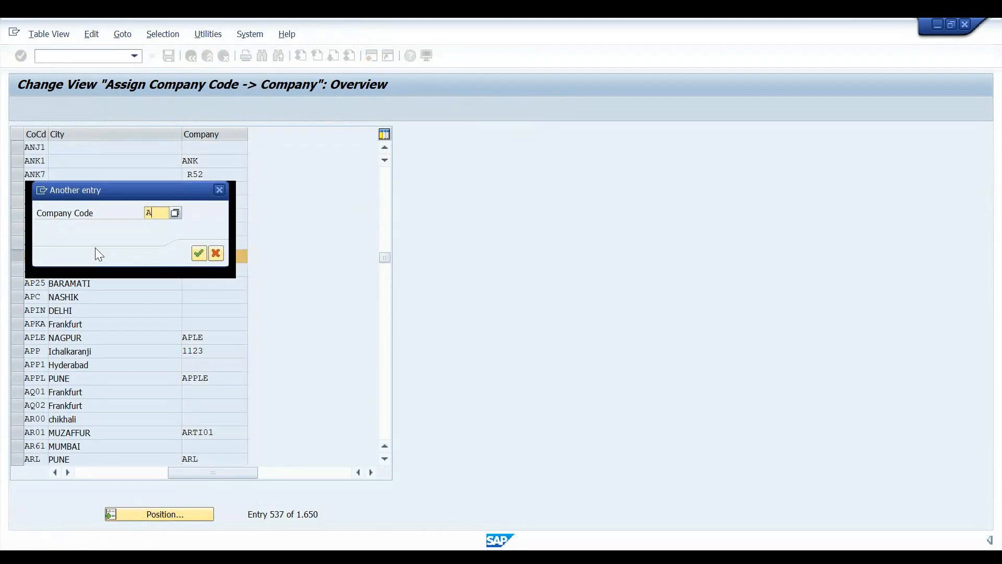
key("Return")
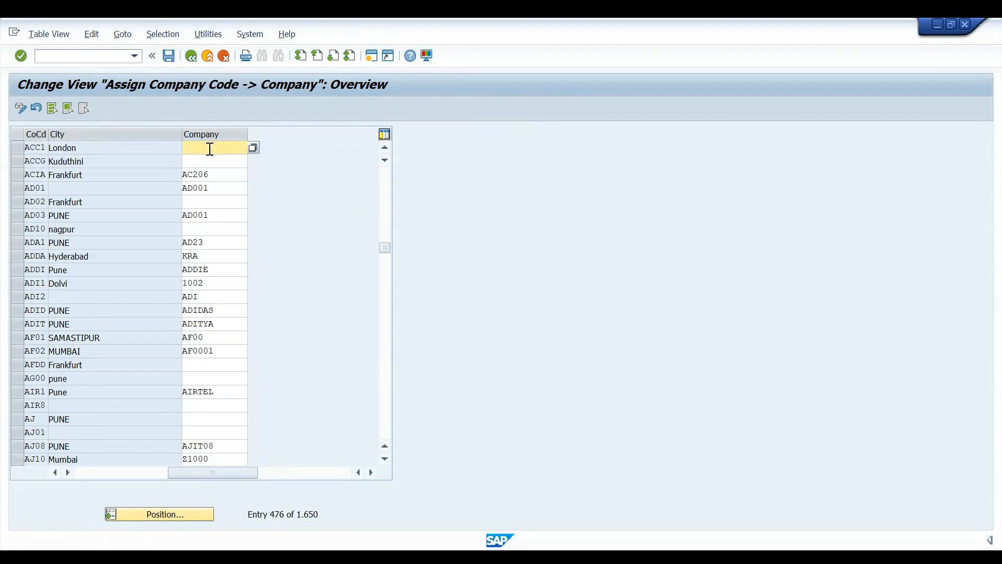
type("ADGOC")
key("Return")
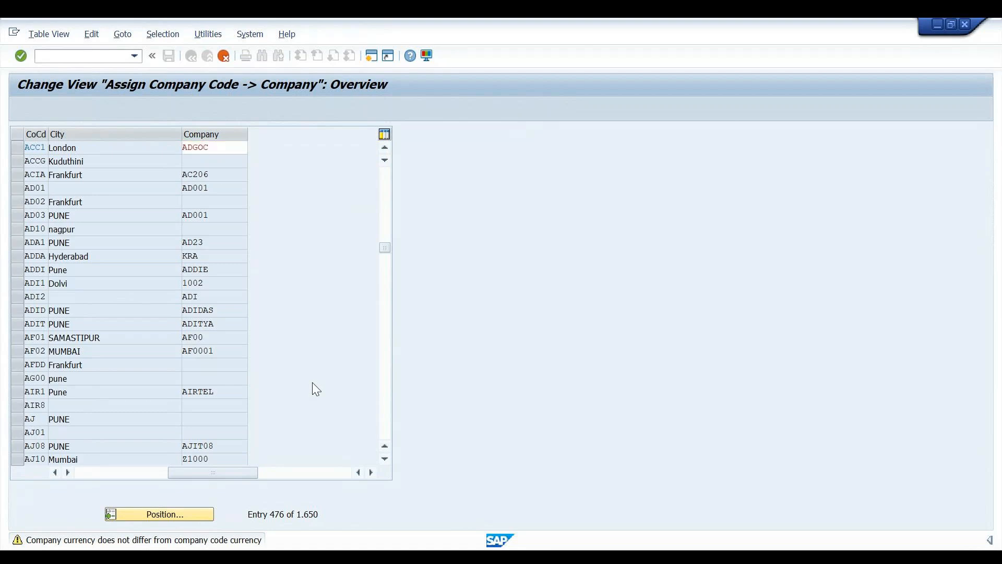
key("Return")
key("ctrl+s")
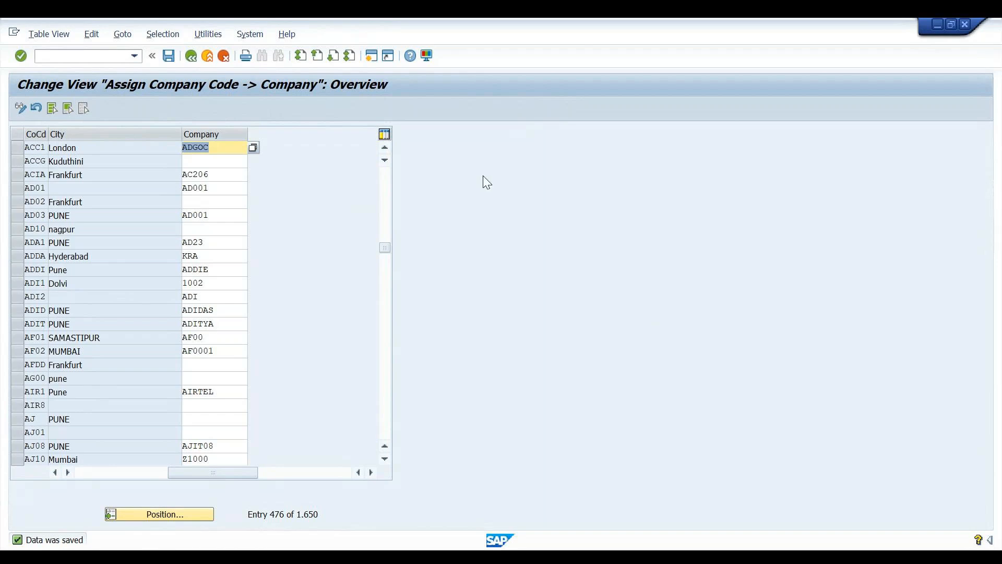
- Return to the IMG structure and open Define Business Area under Definition, Financial Accounting
left_click(193, 57)
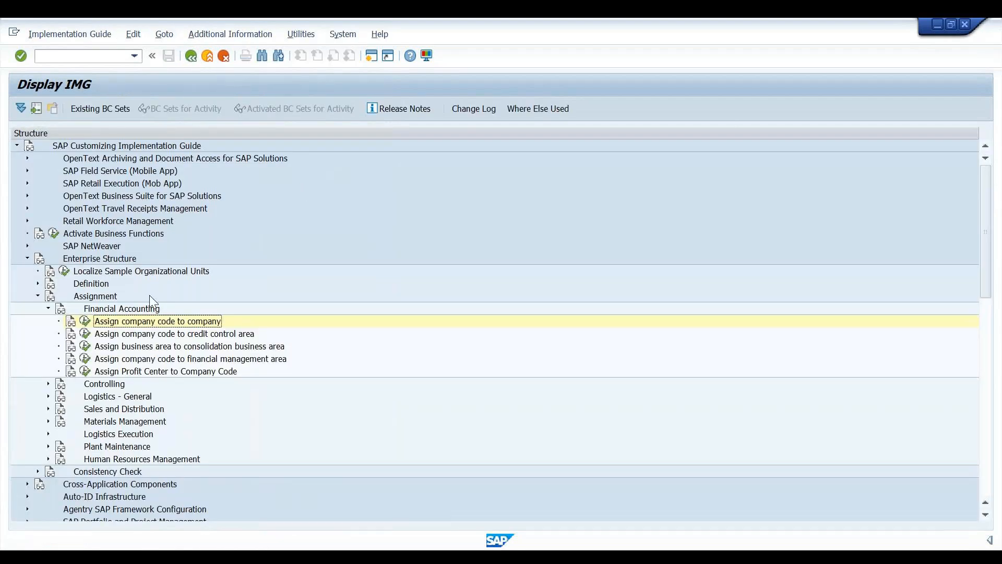
left_click(37, 284)
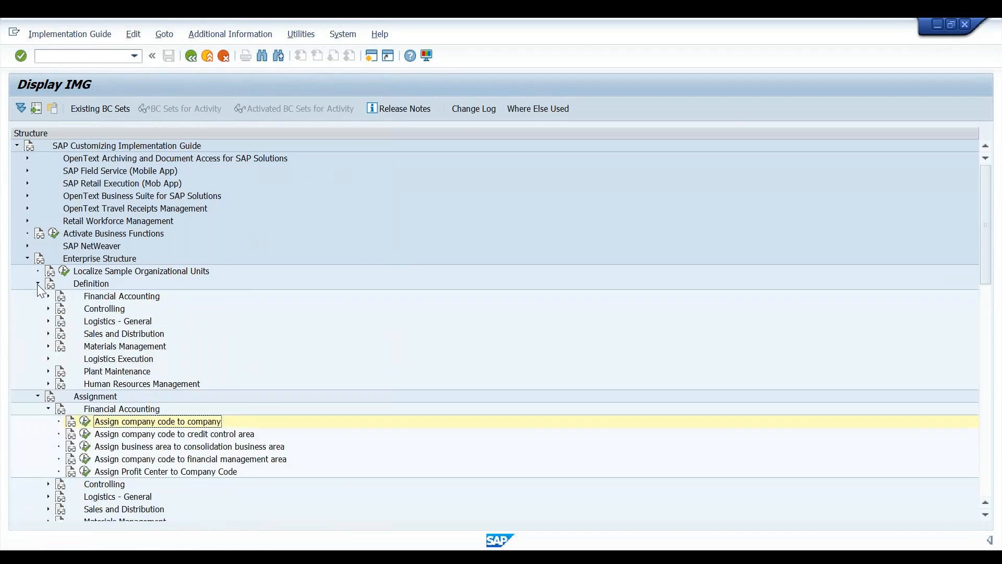
left_click(48, 296)
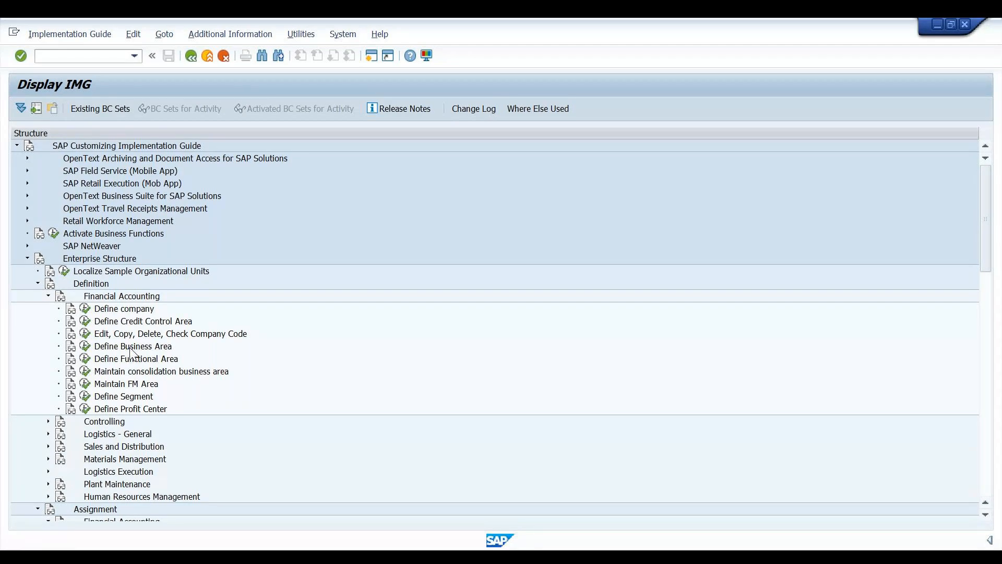
left_click(85, 347)
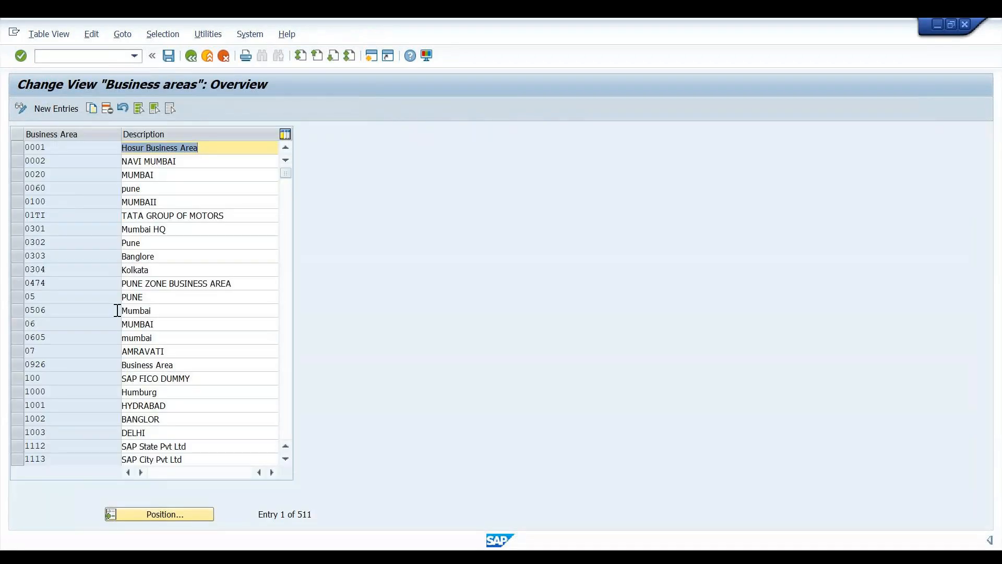
- Start new business area entries and add ADCH with the description AD Chennai Business Area
left_click(47, 109)
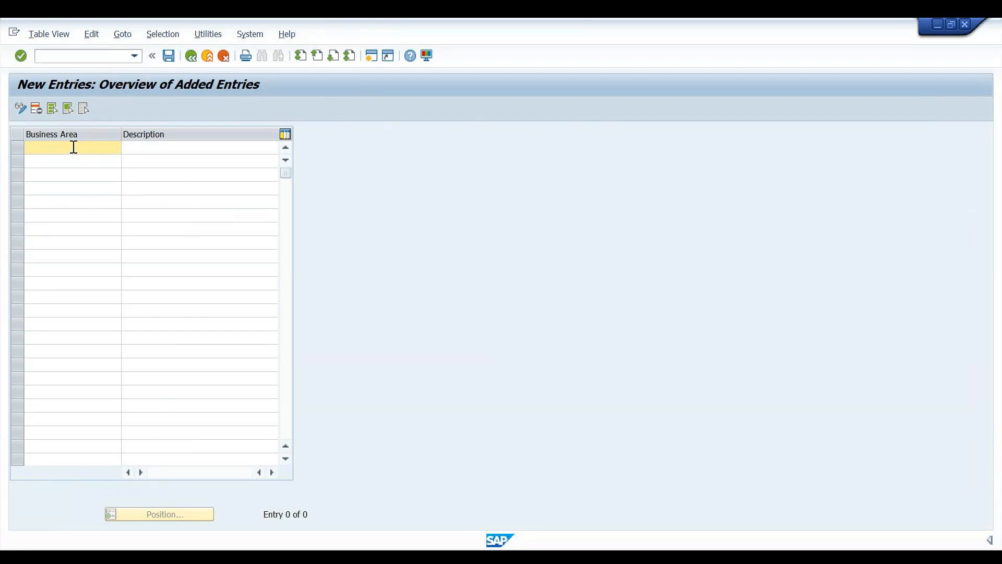
type("AD")
type("CH")
key("Tab")
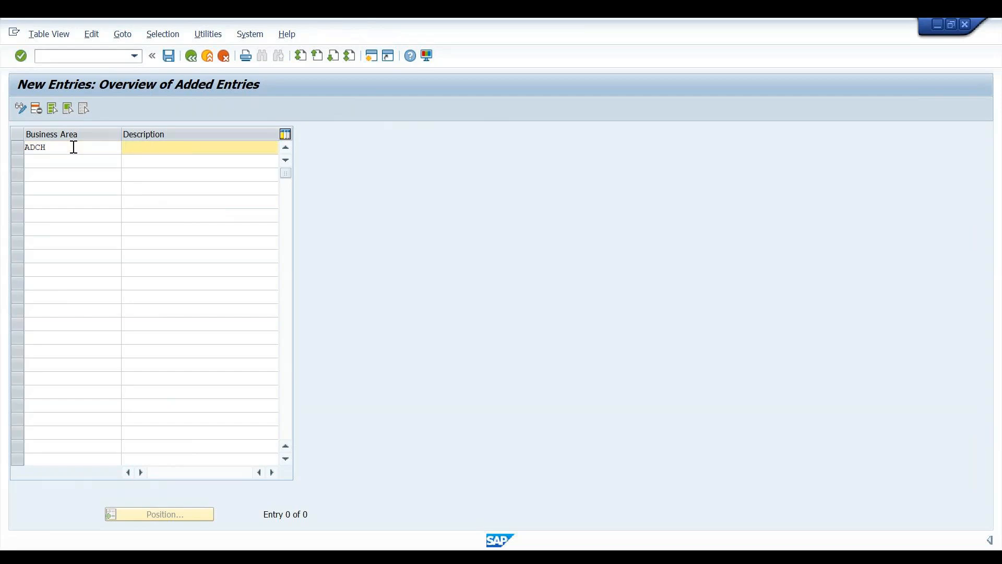
type("AD Cheaa")
key("BackSpace")
key("BackSpace")
type("nnai Business Area")
key("Tab")
- Add business area ADDE with the description AD Delhi Business Area
type("AD")
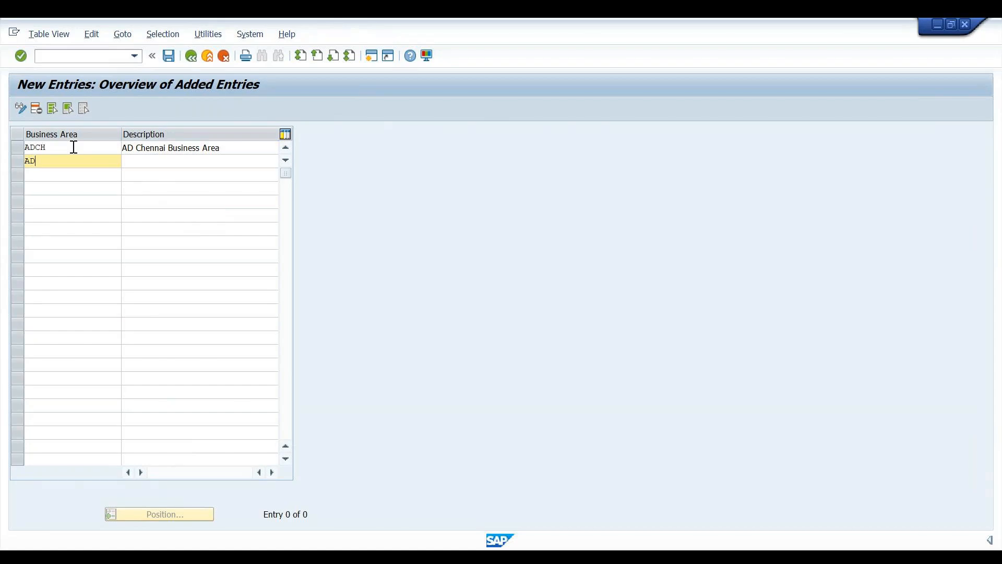
type("DE")
key("Tab")
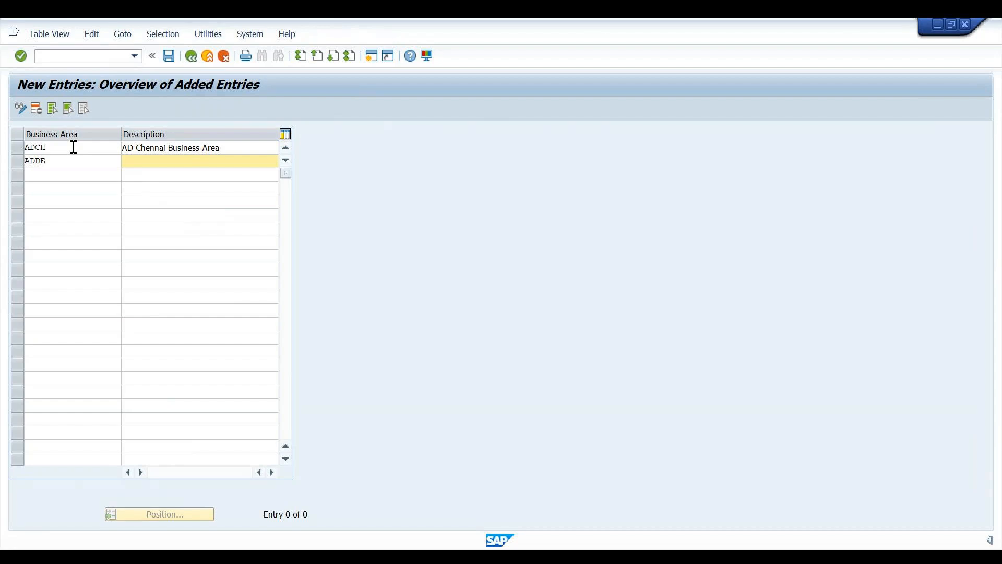
type("AD Delhi Business Area")
key("Tab")
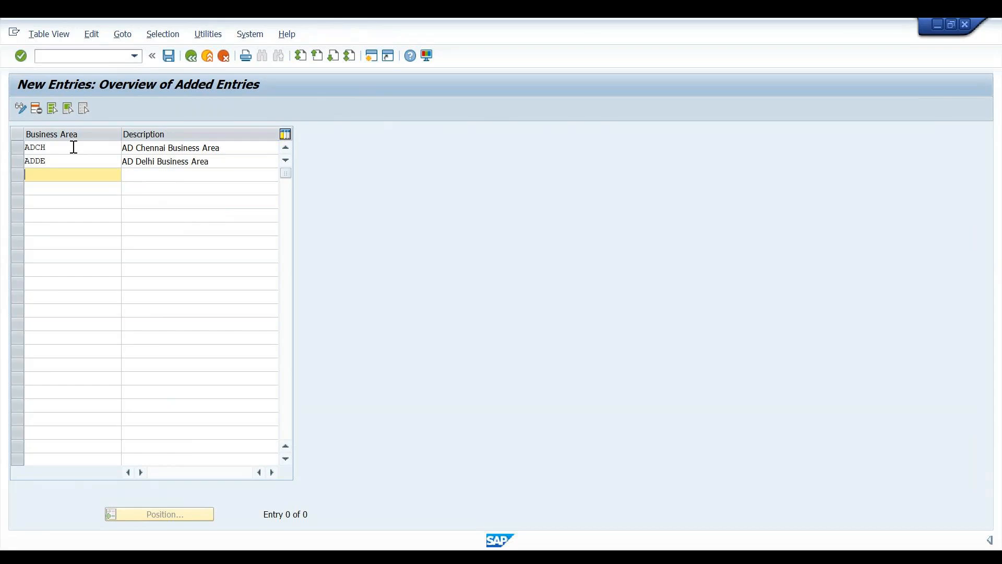
- Add business area ADPU with the description AD Pune Business Area
type("ADPU")
key("Tab")
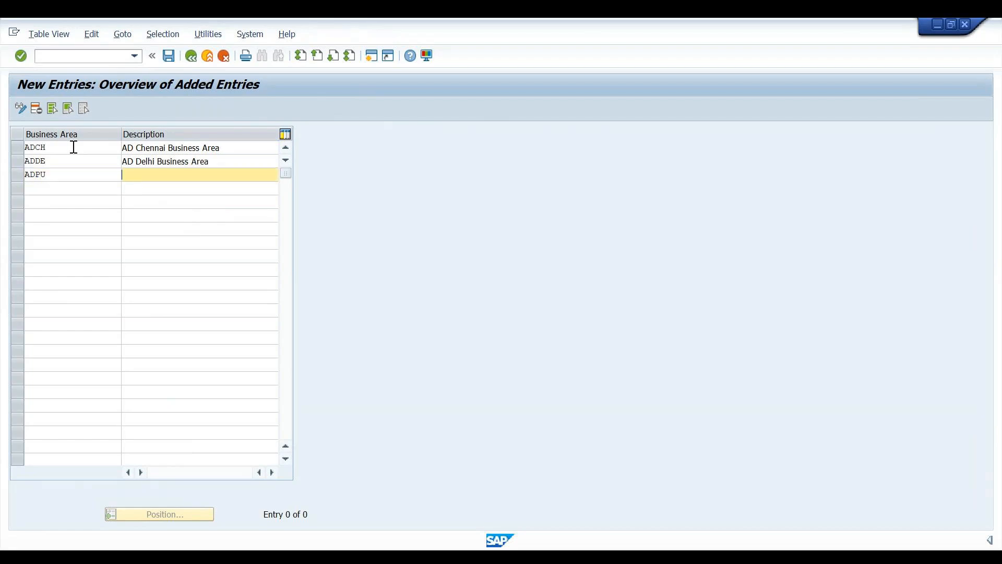
type("AD Pune Business Area")
key("Tab")
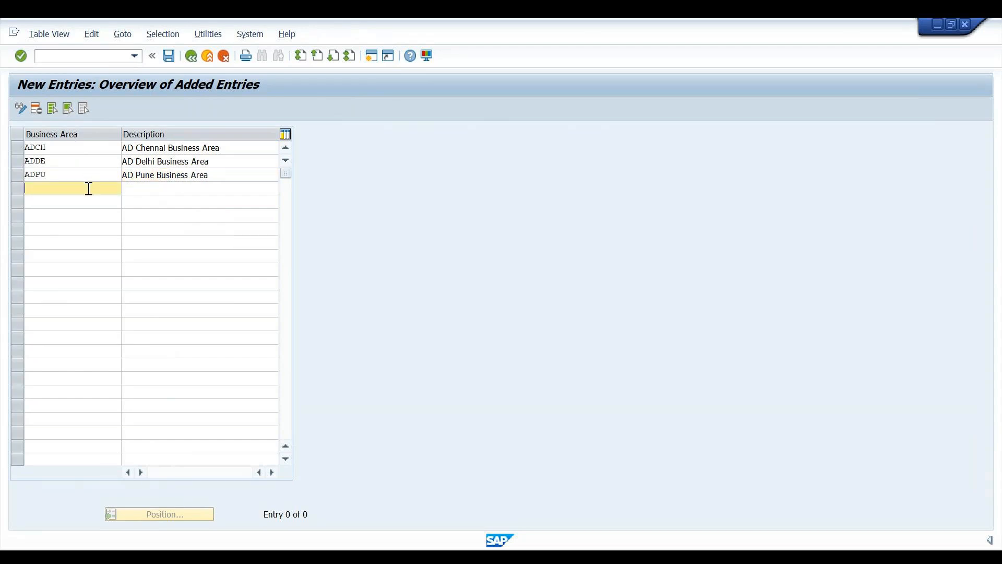
- Add business area ADHY described as AD Hyderabad BA and save all entries to the Organization Structure for Adani Group customizing request
type("AD")
type("HY")
key("Tab")
type("AD Hy")
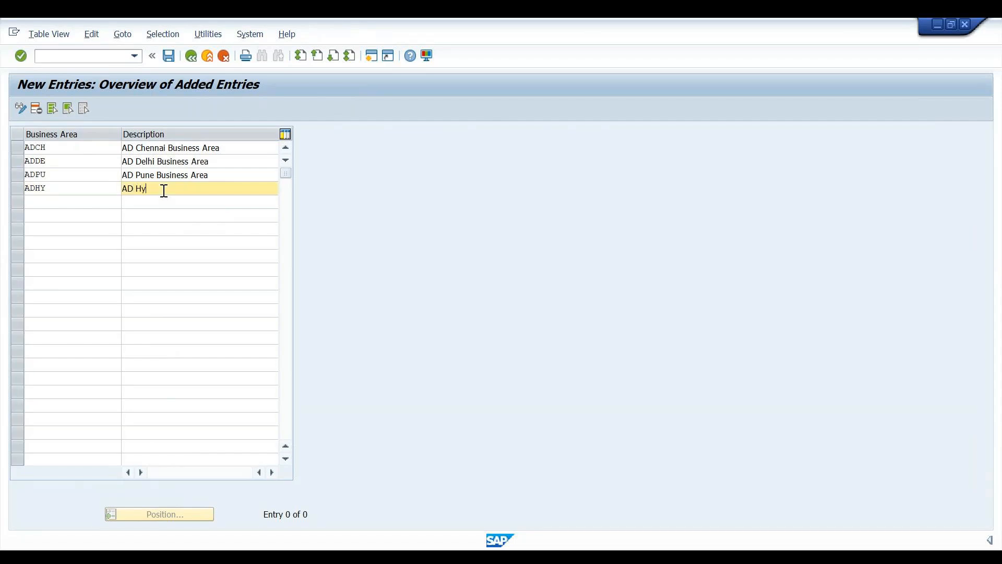
type("derabad BA")
key("Return")
key("ctrl+s")
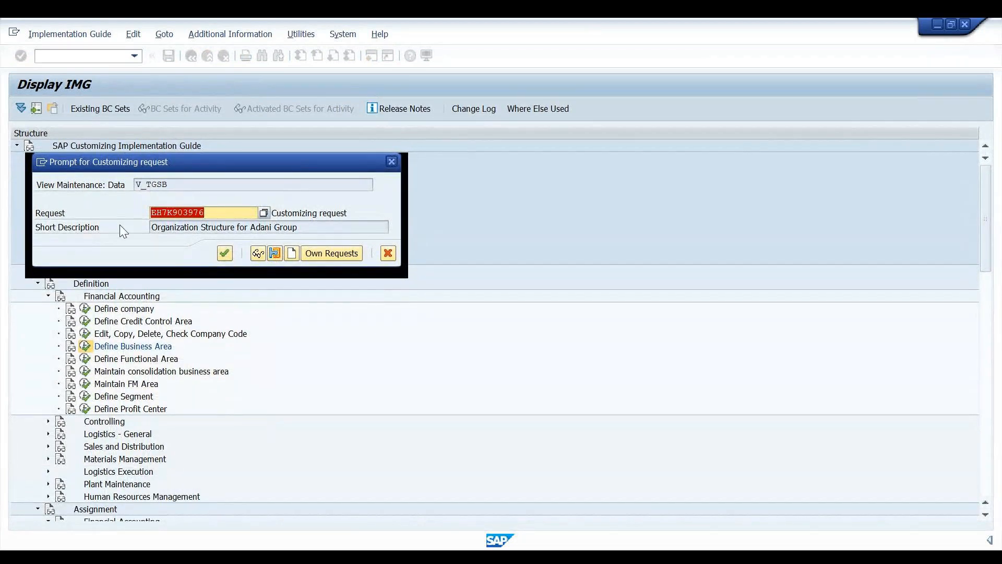
left_click(225, 254)
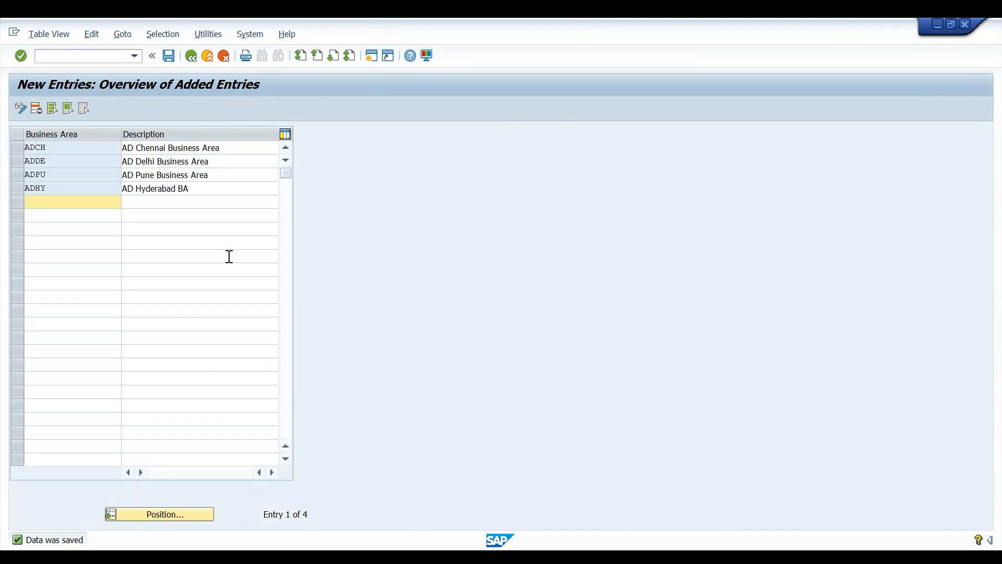
- Leave the business areas overview and start new entries under Maintain consolidation business area
left_click(196, 56)
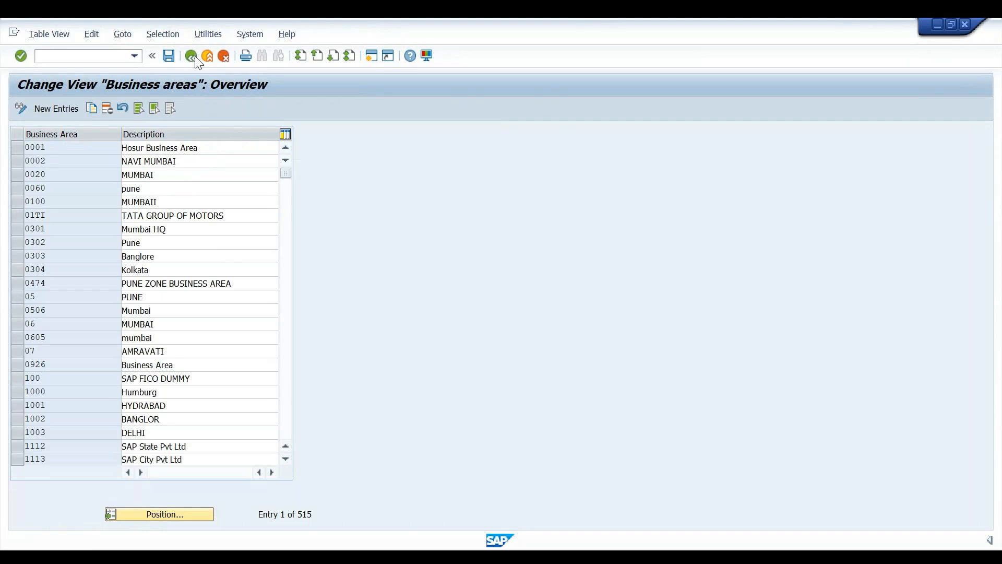
left_click(195, 56)
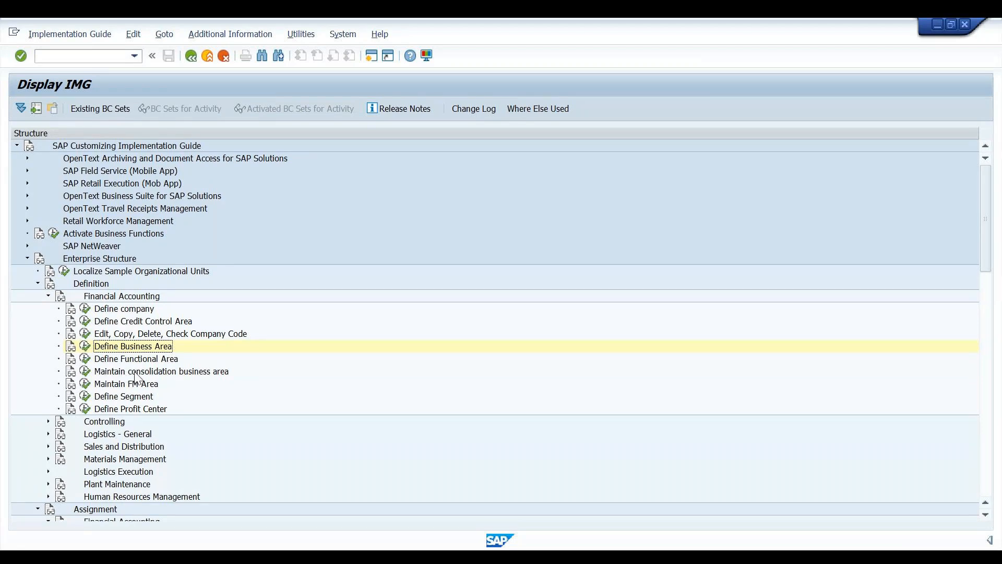
left_click(85, 373)
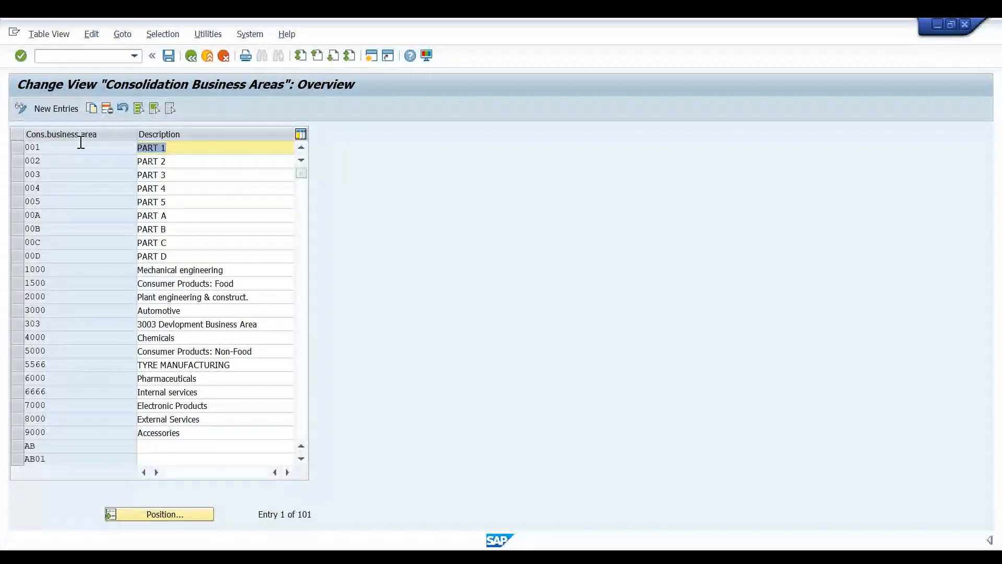
left_click(66, 110)
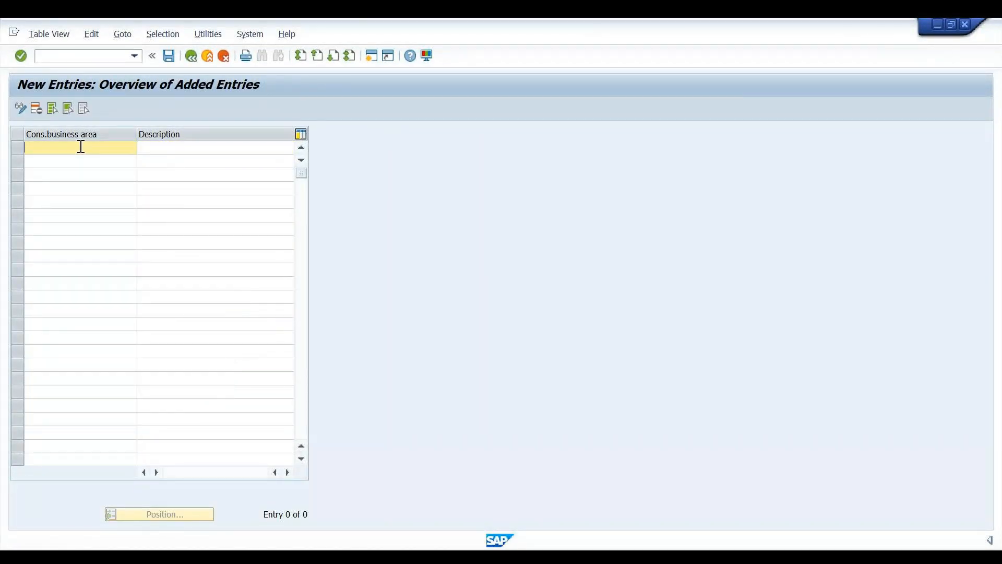
- Add consolidation business area ACBA described as AD Consolidated BA and save it to the Organization Structure for Adani Group customizing request
type("ACBA")
key("Tab")
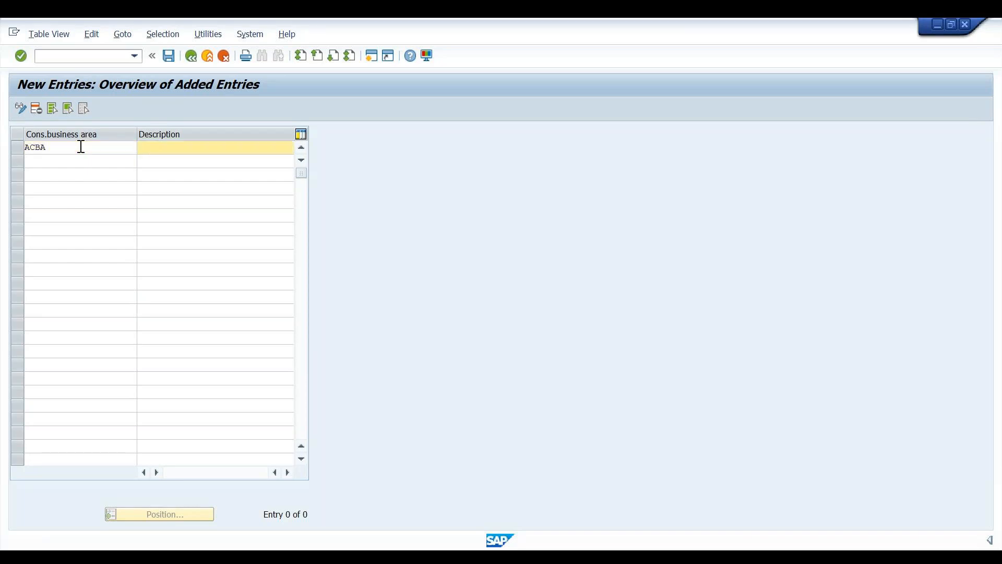
type("AD Consolidated BA")
key("Return")
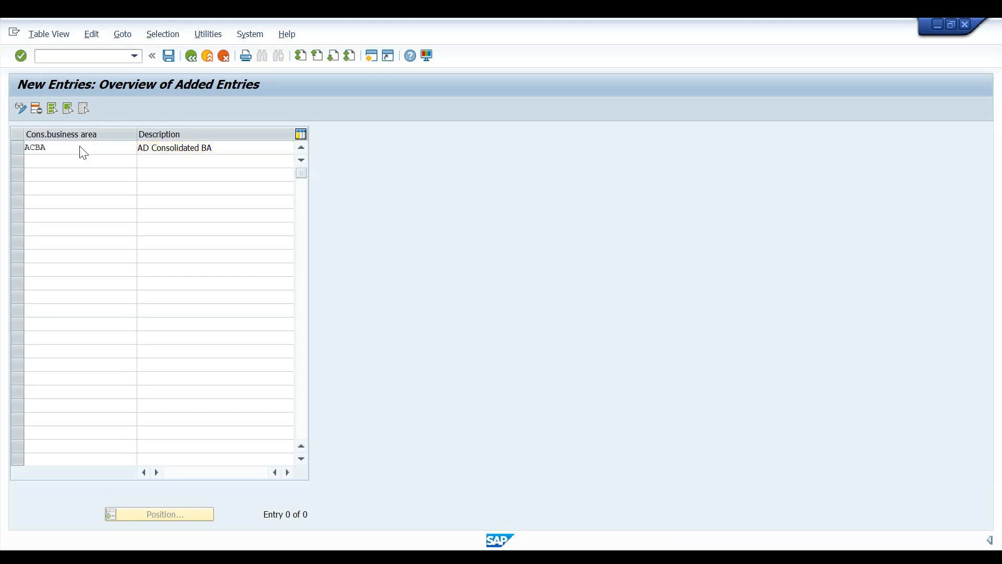
key("ctrl+s")
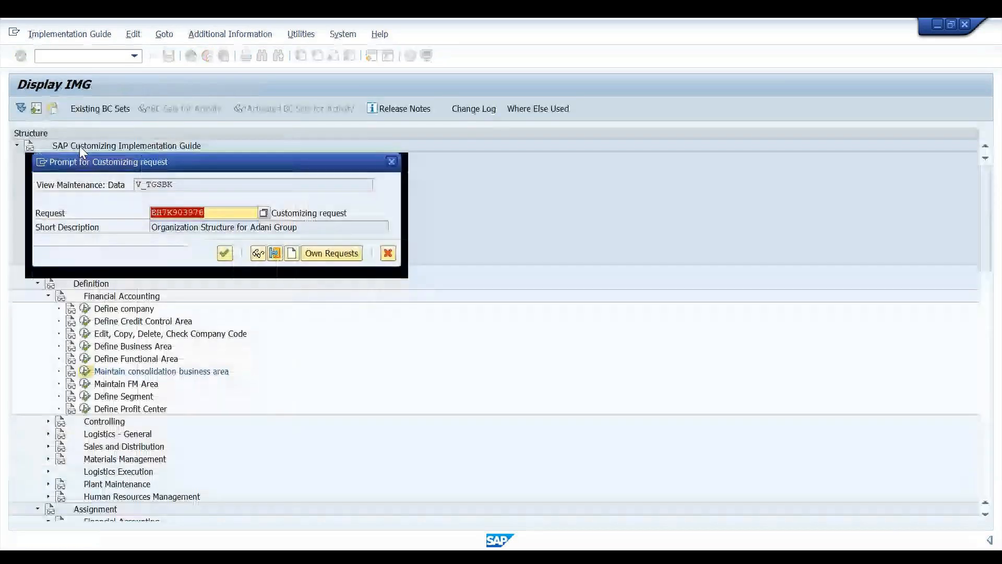
key("Return")
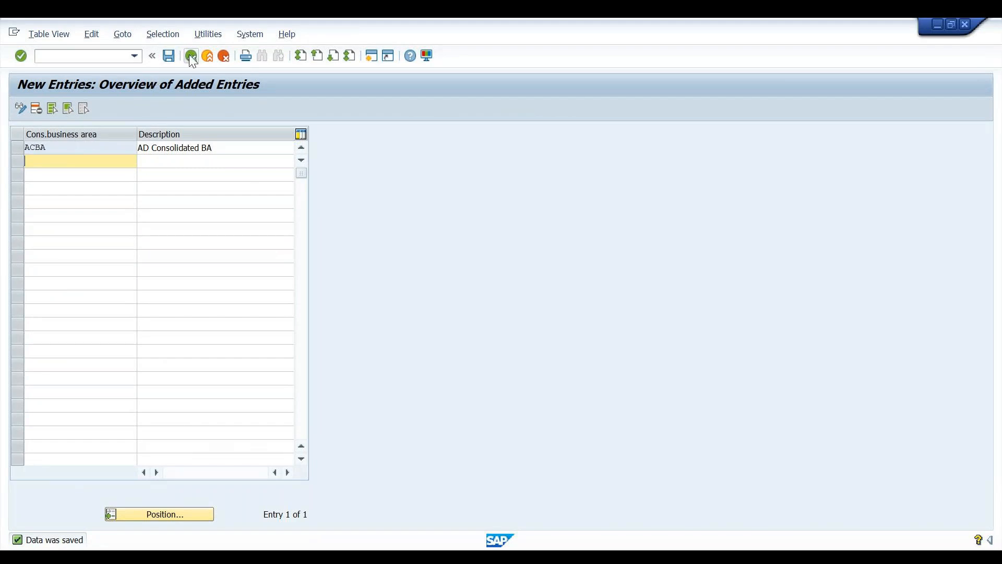
- Enter ACSI as the code of a second consolidation business area below ACBA
left_click(93, 145)
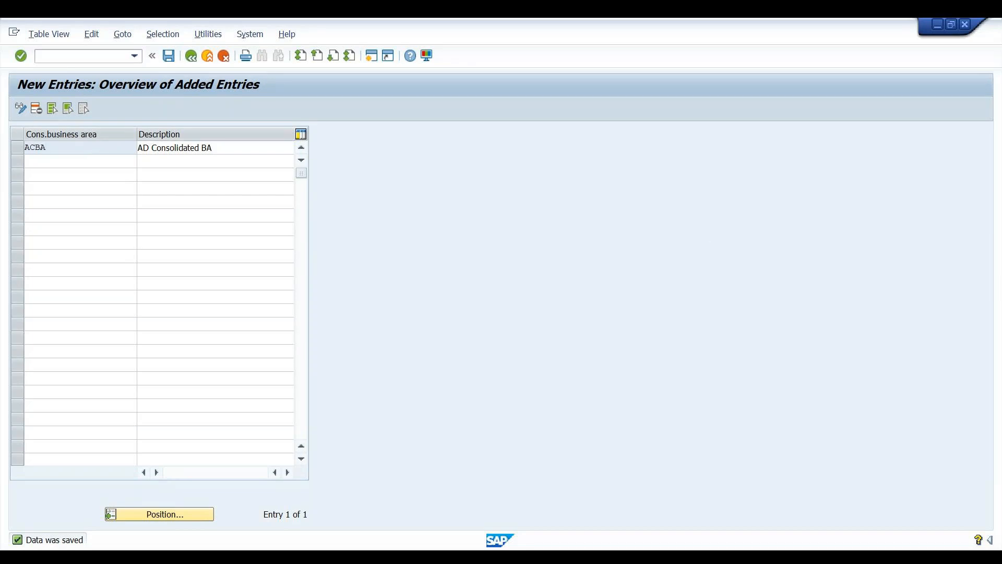
left_click(98, 161)
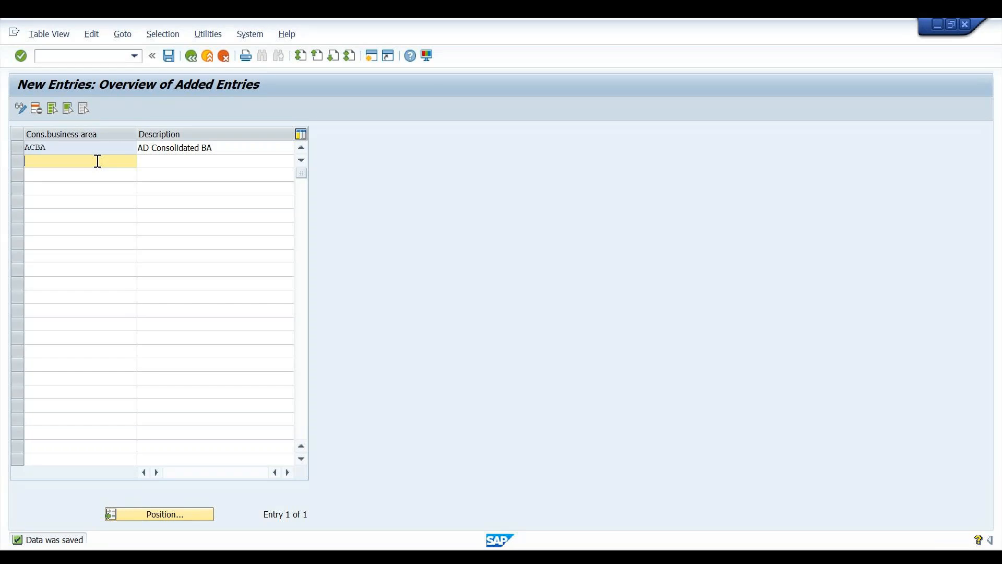
type("AC")
left_click(18, 146)
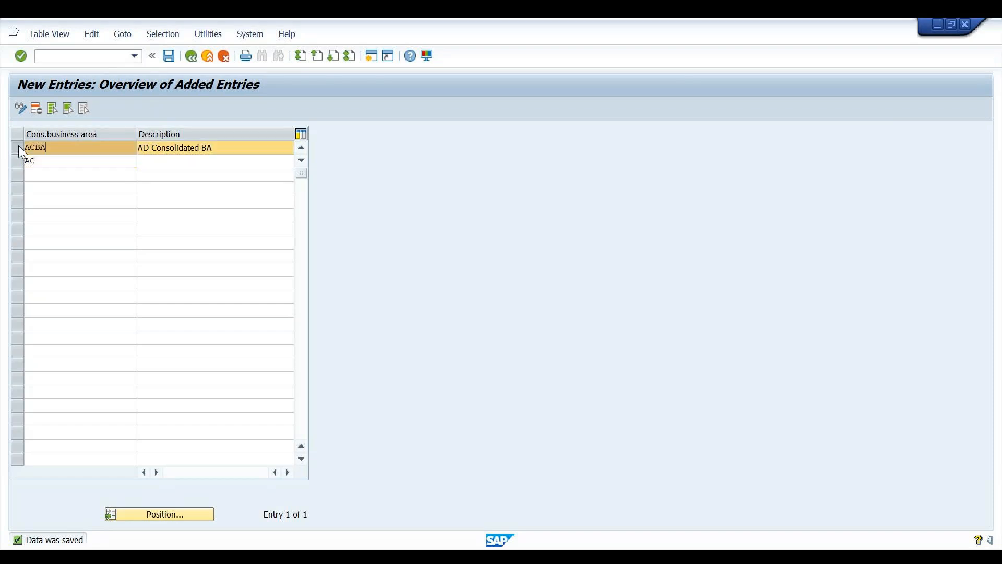
left_click(60, 164)
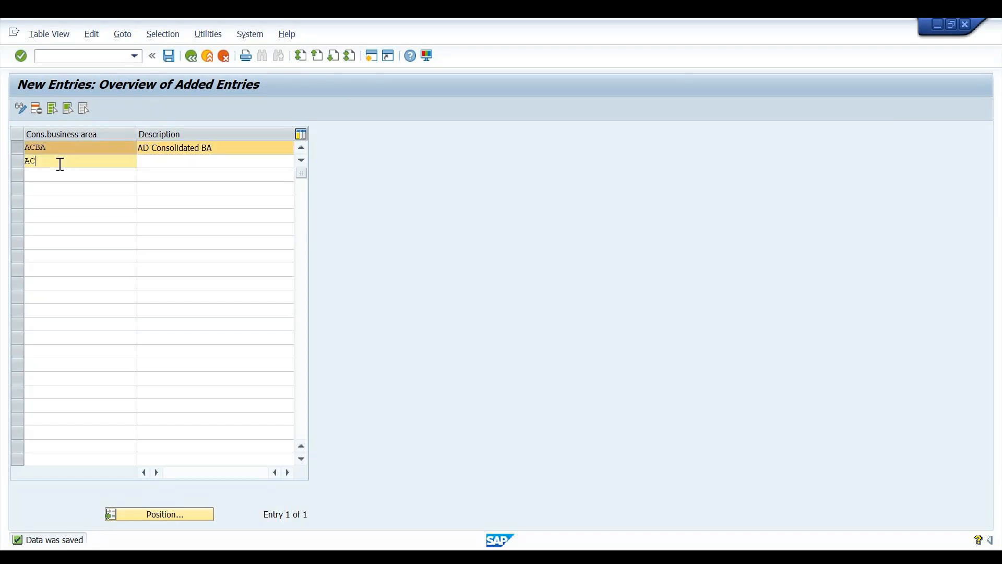
type("SI")
key("Tab")
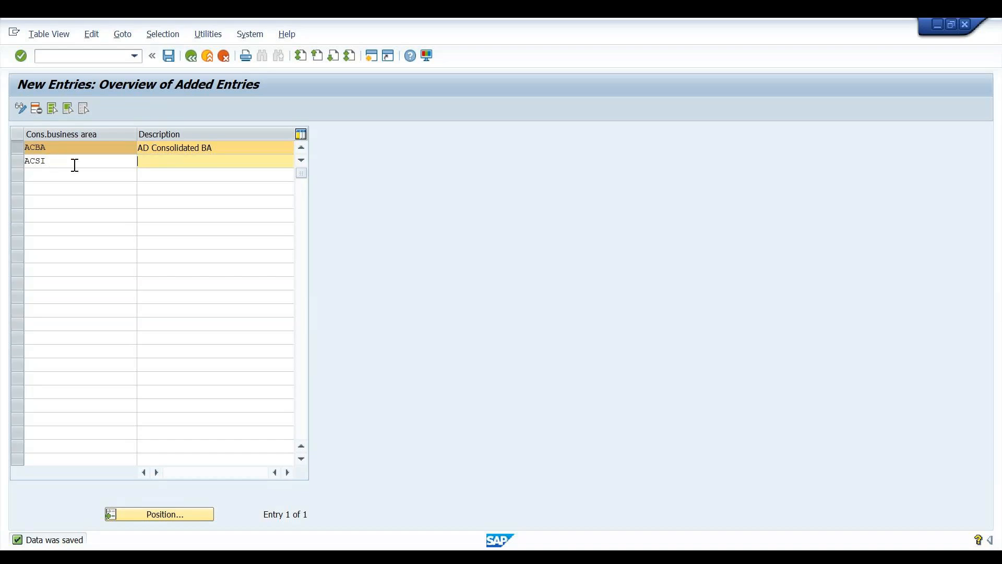
- Change the second consolidation business area's code to ADSI and describe it as AD Conso. BA for South India
left_click(74, 165)
key("BackSpace")
key("BackSpace")
key("BackSpace")
type("DSI")
key("Tab")
type("AD Conso. BA for South Inda")
key("BackSpace")
type("ia")
key("Return")
- Add consolidation business area ADNI described as AD Conso. BA for North India and save the entries
type("ADNI")
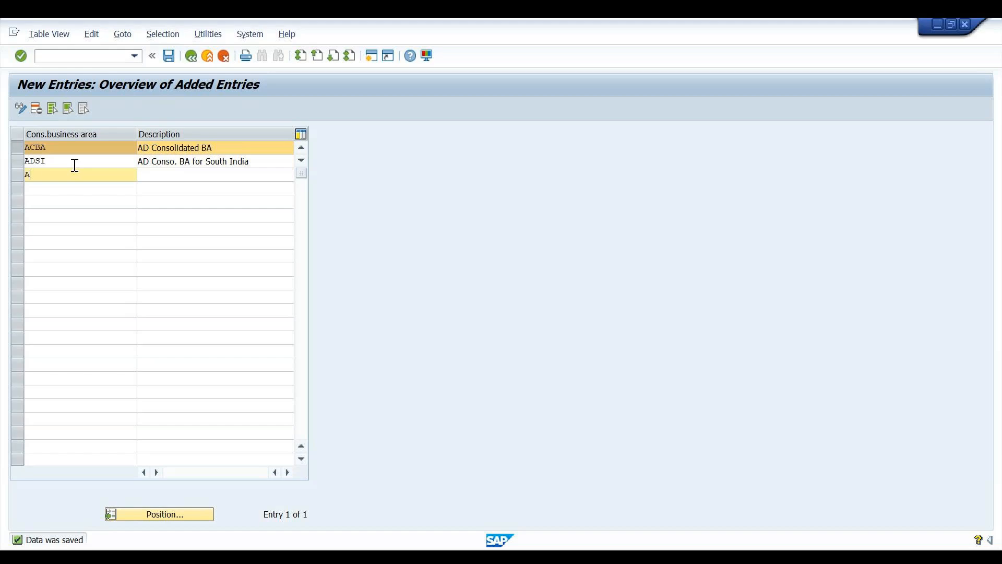
key("Tab")
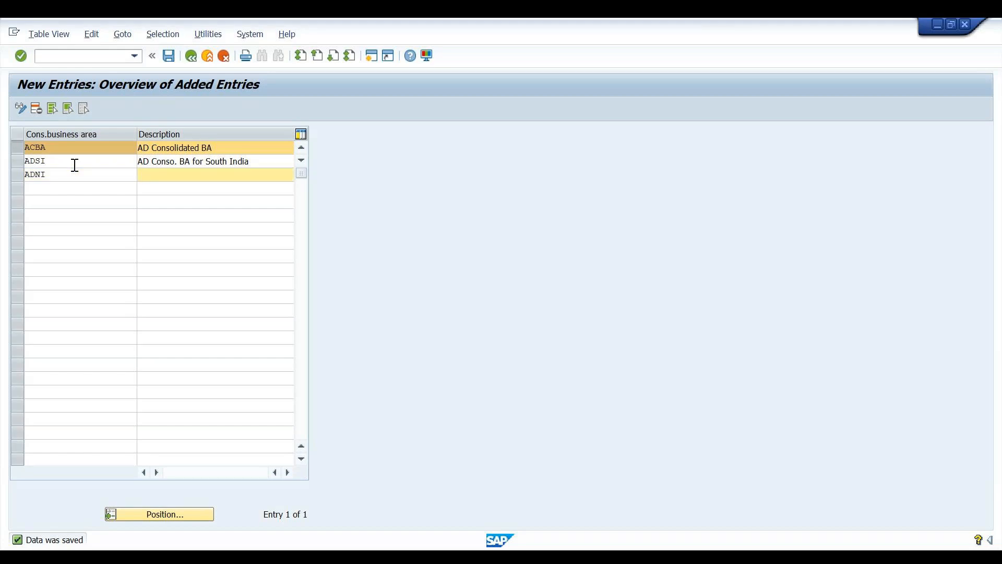
type("AD Conso. BA for North Inda")
key("Return")
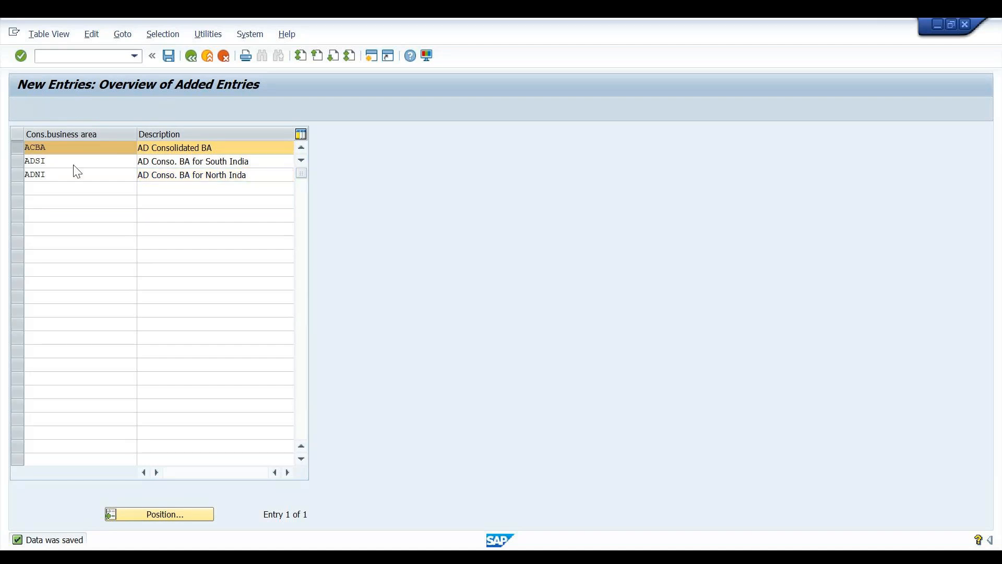
left_click(262, 178)
key("BackSpace")
type("ia")
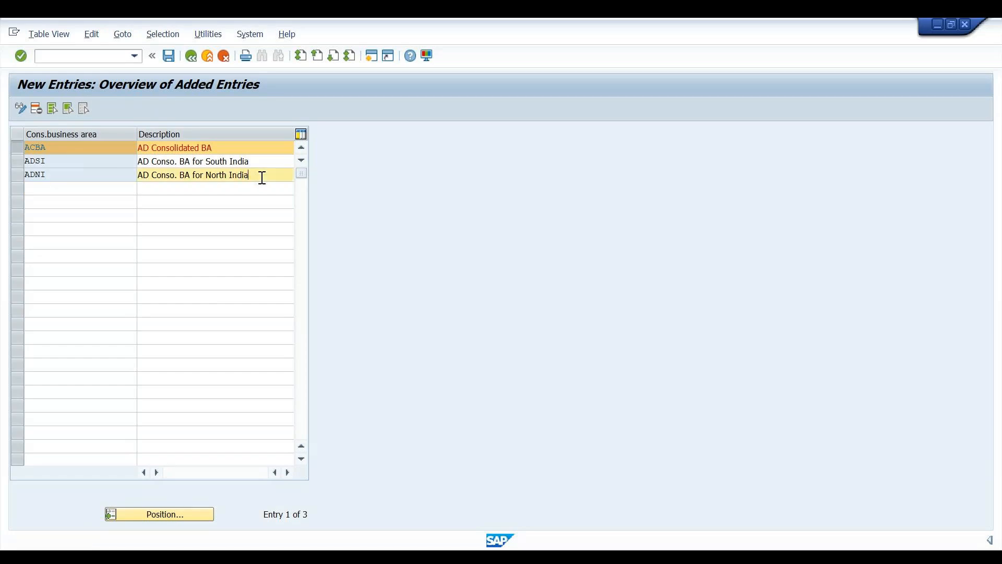
key("Return")
key("ctrl+s")
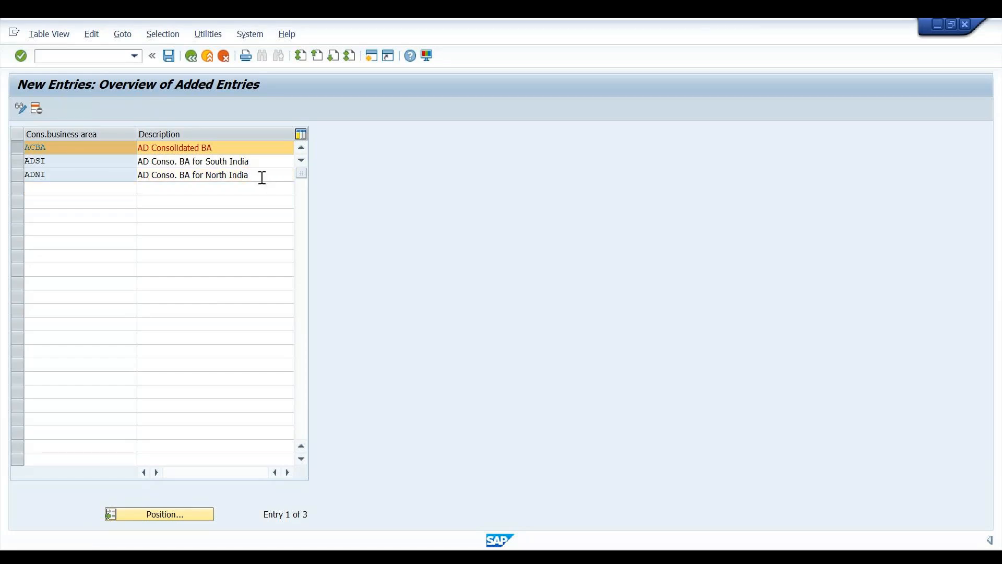
- Return to the implementation guide and open the Financial Accounting assignment of business area to consolidation business area
left_click(191, 56)
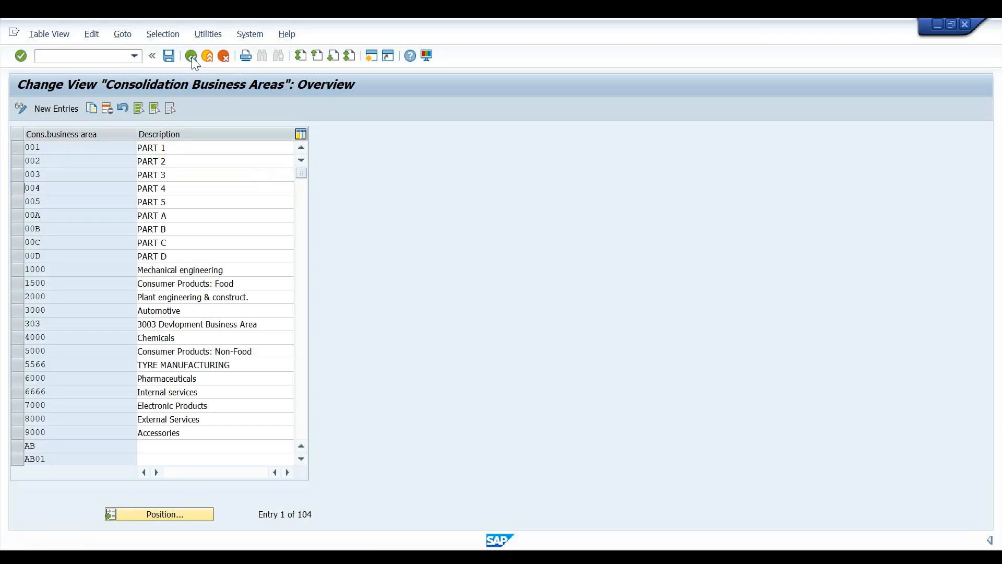
left_click(192, 56)
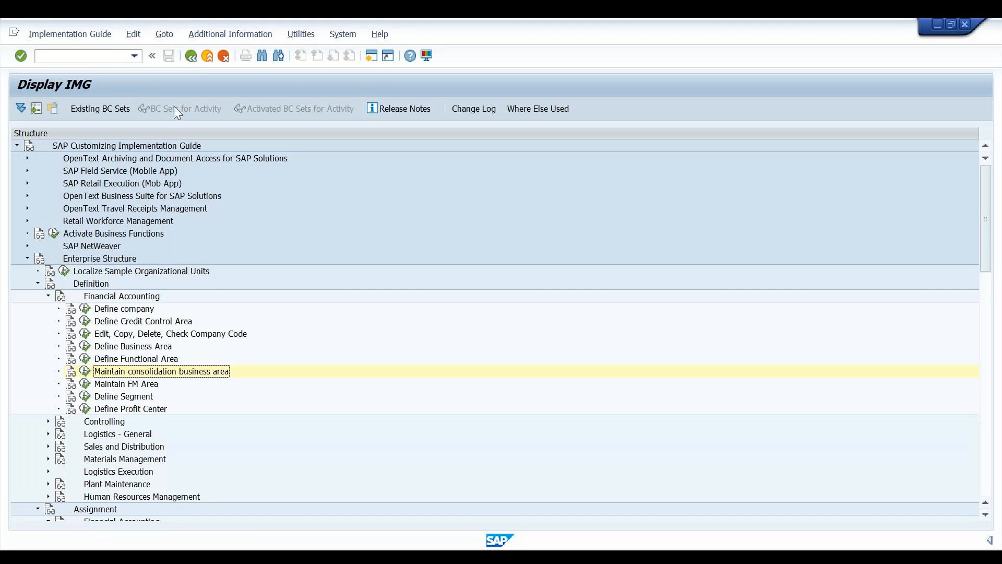
left_click(38, 283)
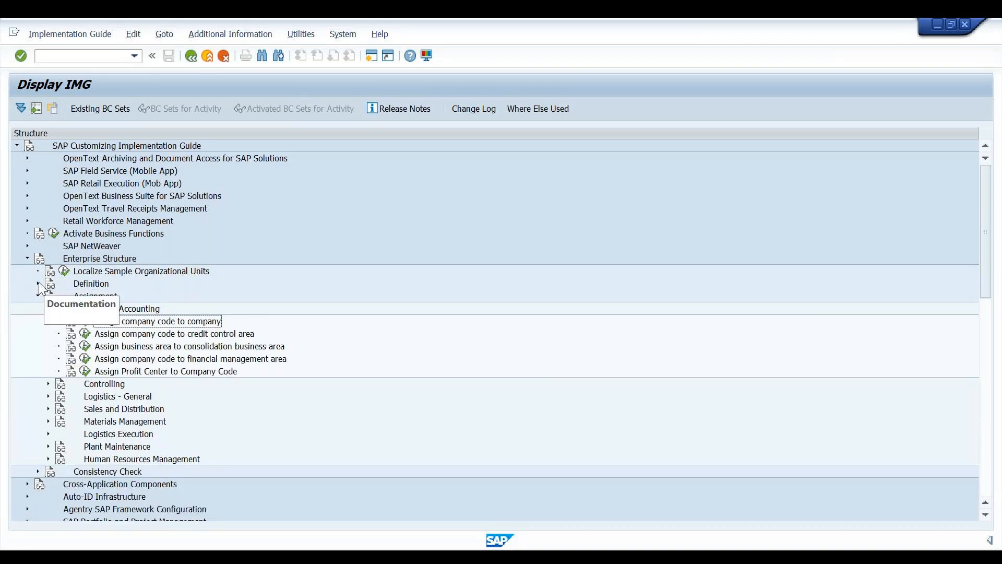
left_click(38, 296)
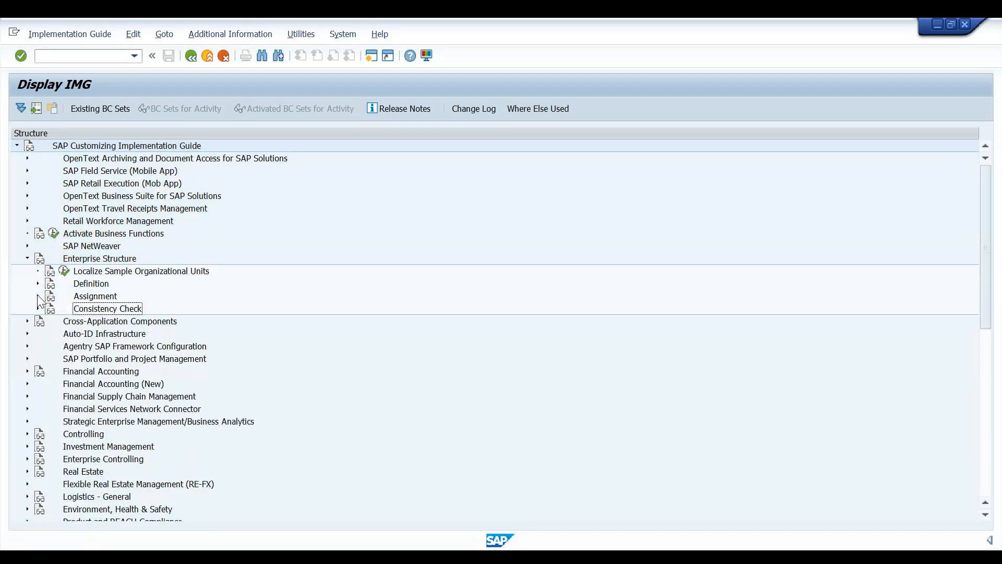
left_click(38, 295)
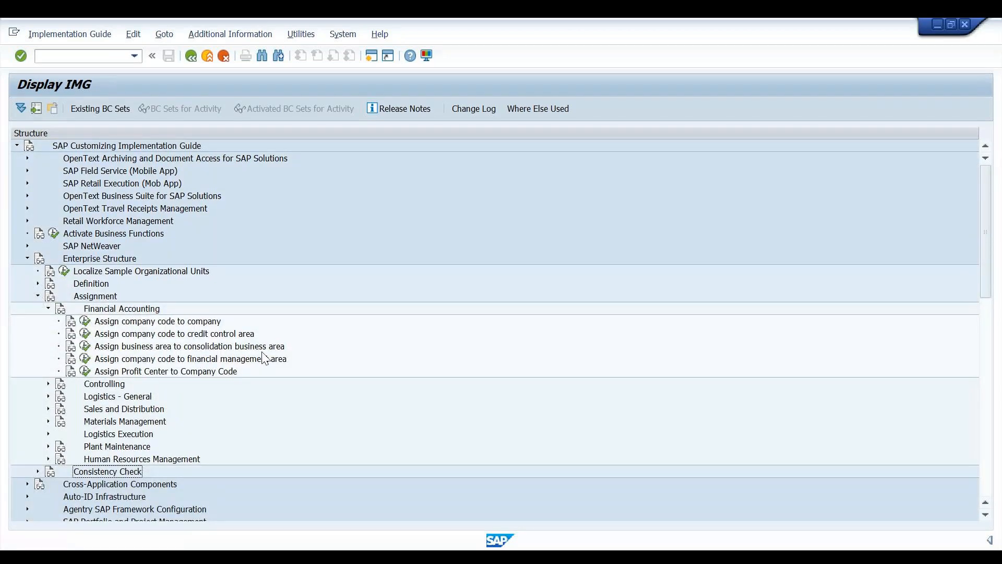
left_click(85, 346)
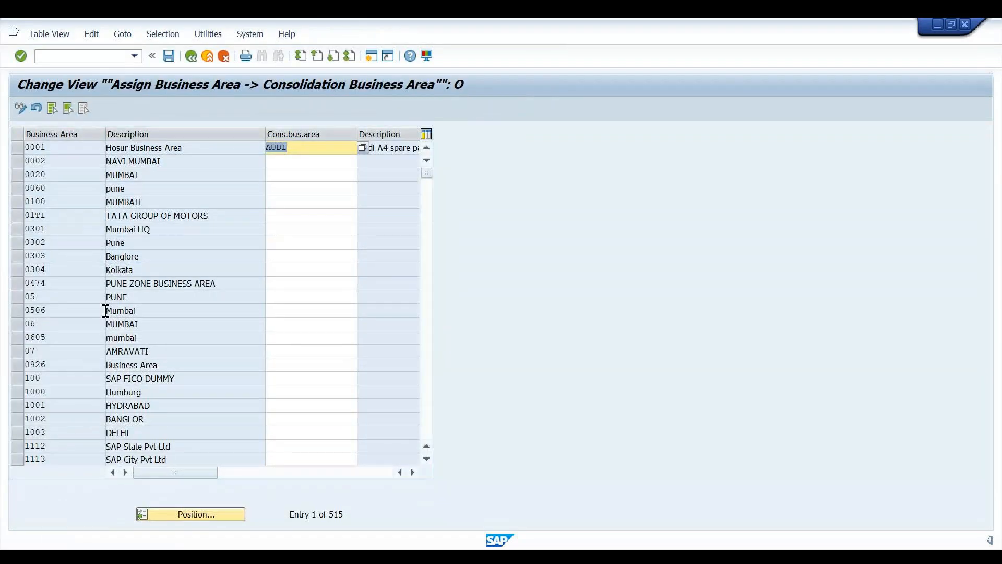
- Position the business area assignment list at ADHY
left_click(214, 513)
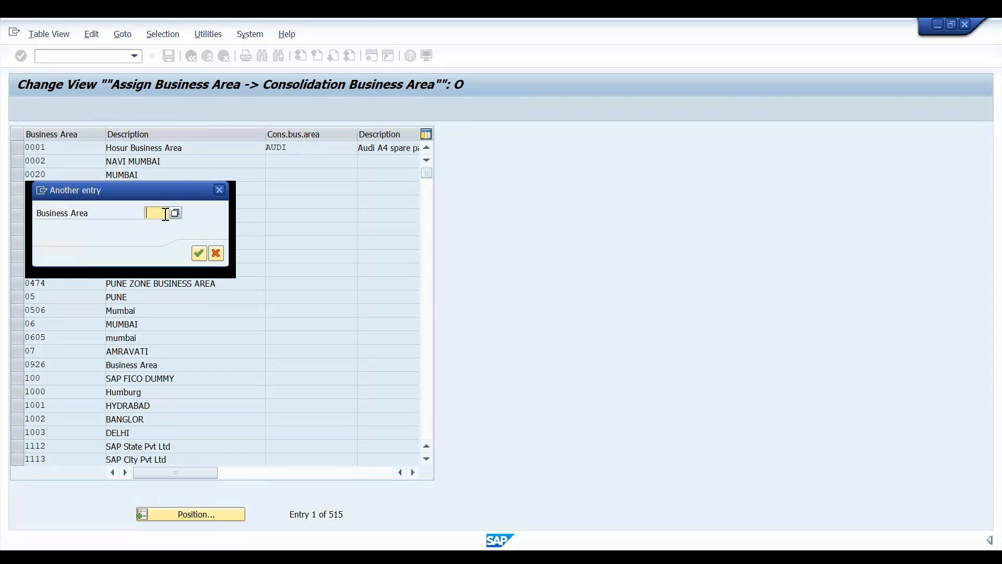
type("ADHY")
key("Return")
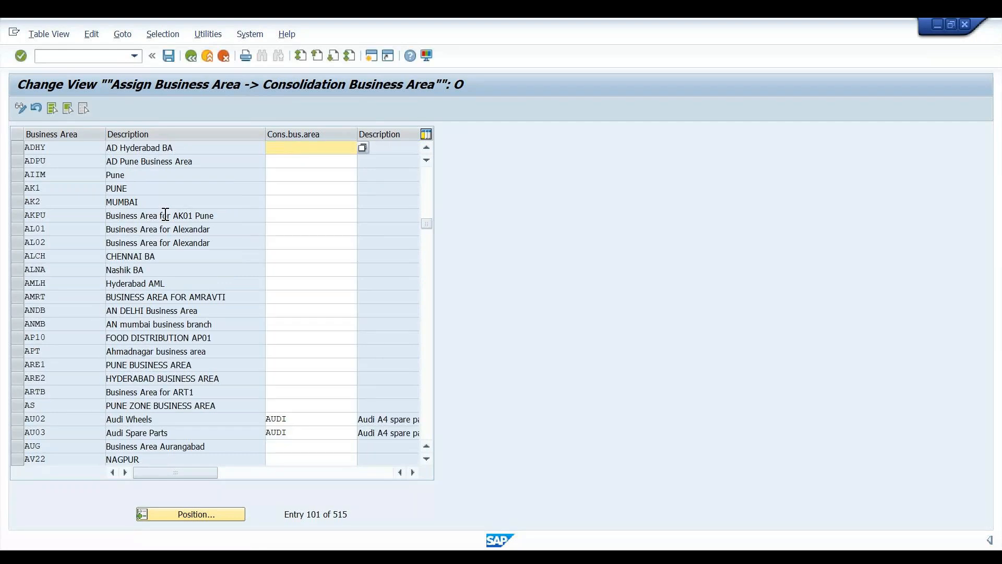
- Assign business area ADCH to consolidation business area ADSI and check the description of the assigned area
left_click(427, 149)
left_click(427, 149)
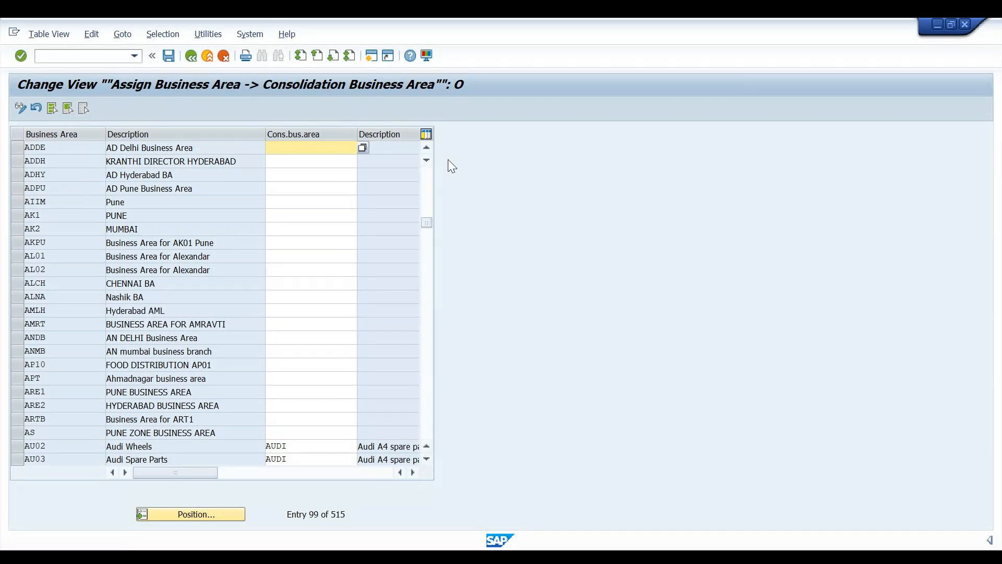
left_click(427, 148)
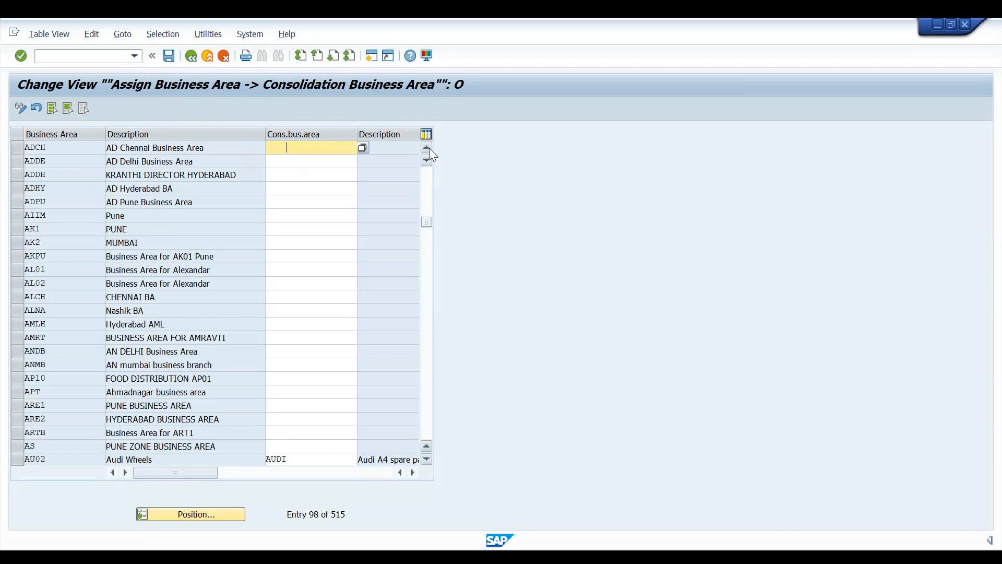
left_click(429, 148)
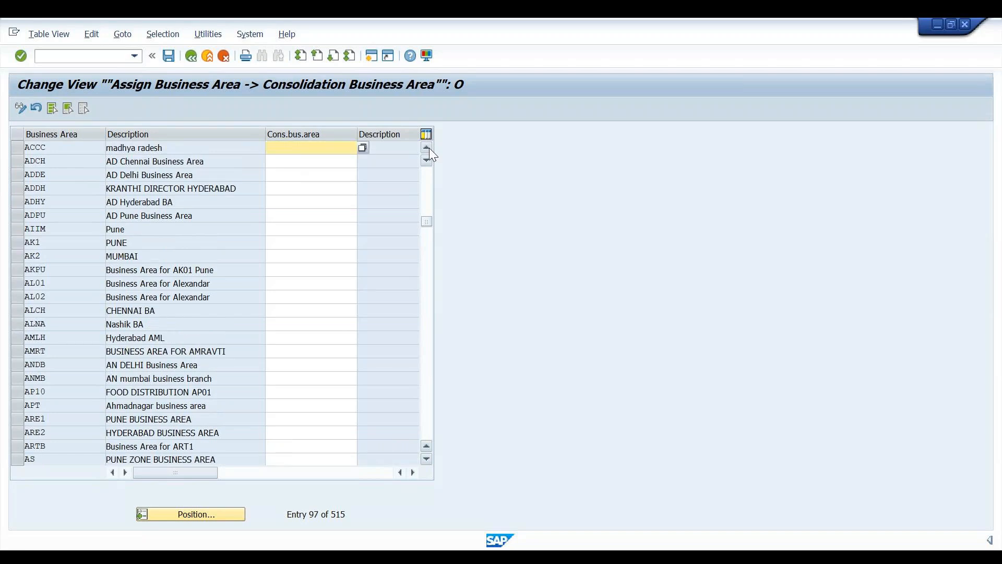
left_click(340, 161)
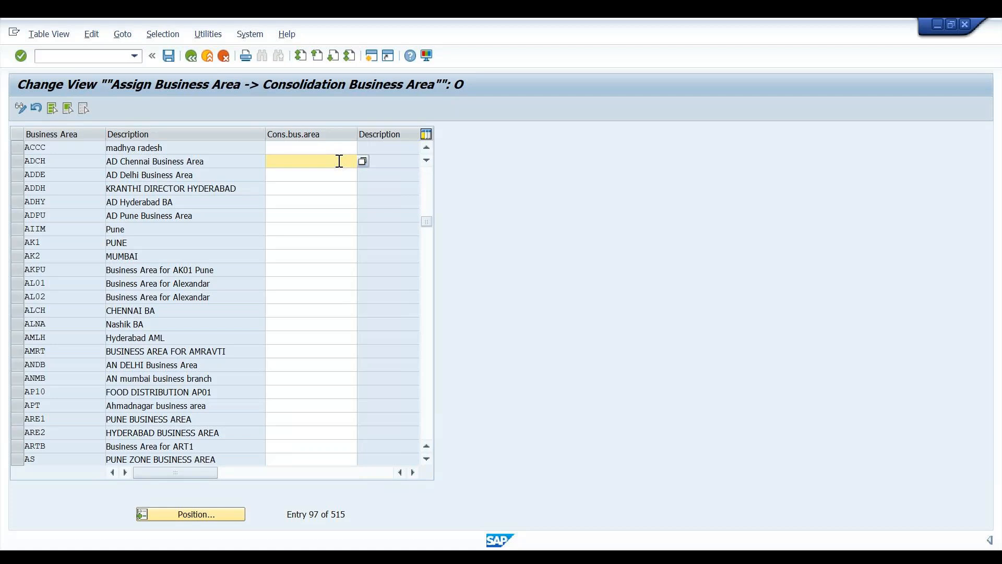
type("ADSI")
key("Return")
left_click(413, 472)
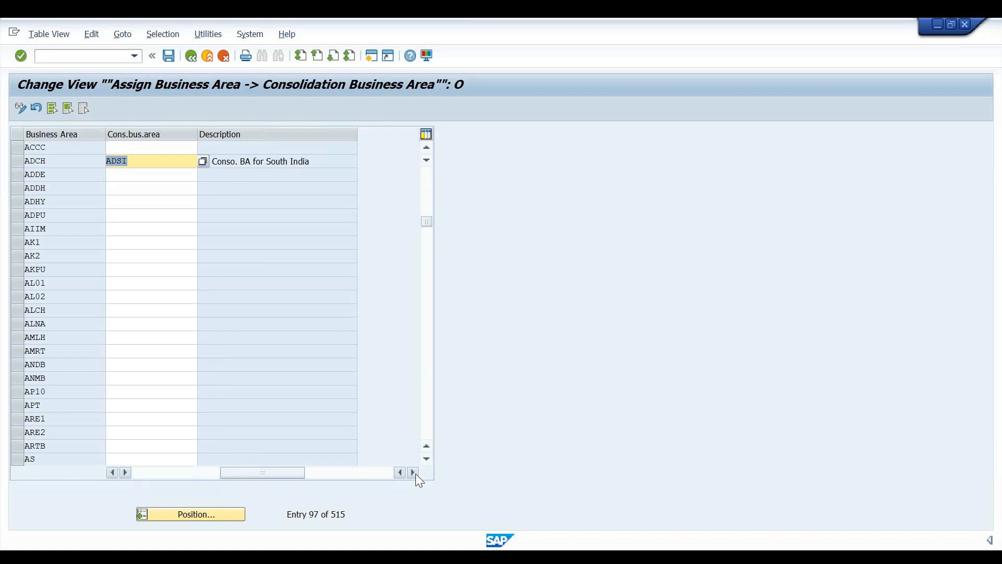
left_click(113, 473)
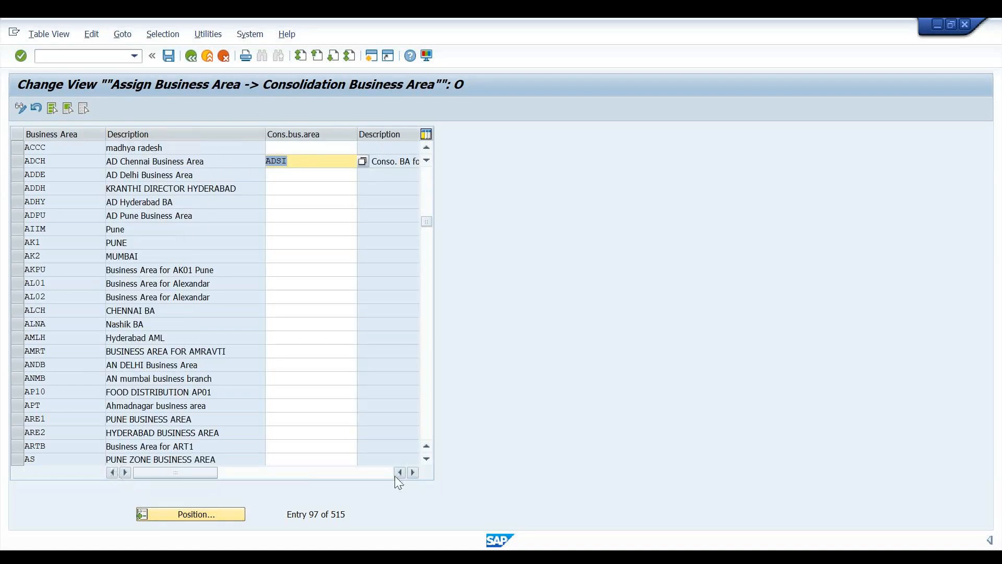
left_click(414, 472)
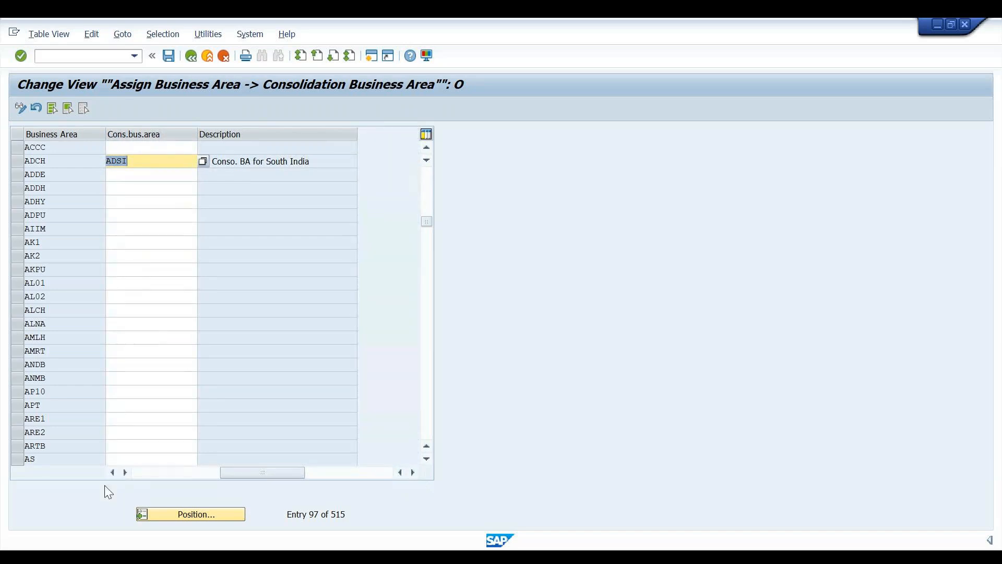
left_click(112, 473)
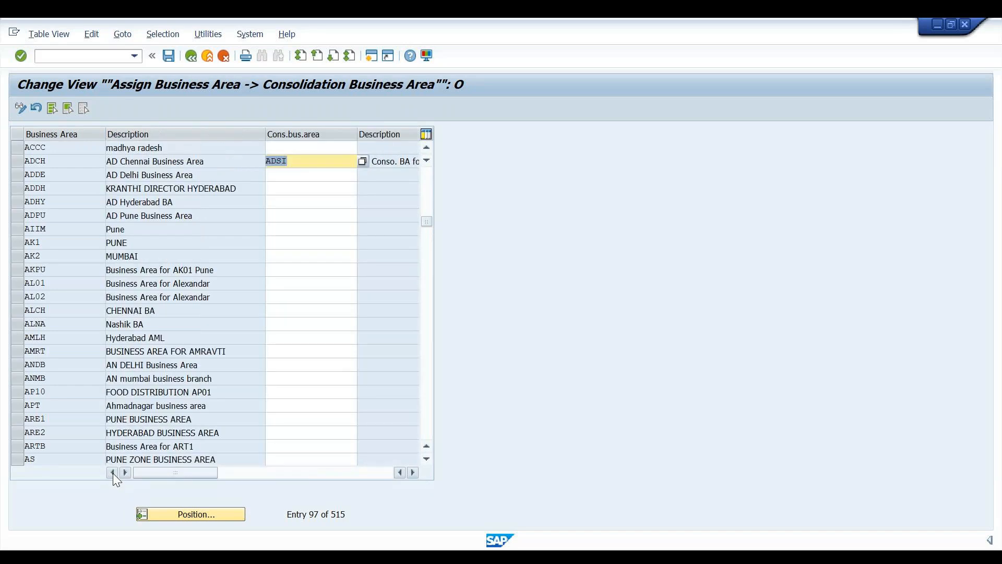
- Assign business area ADDE to consolidation business area ADNI and check the description of the assigned area
left_click(292, 175)
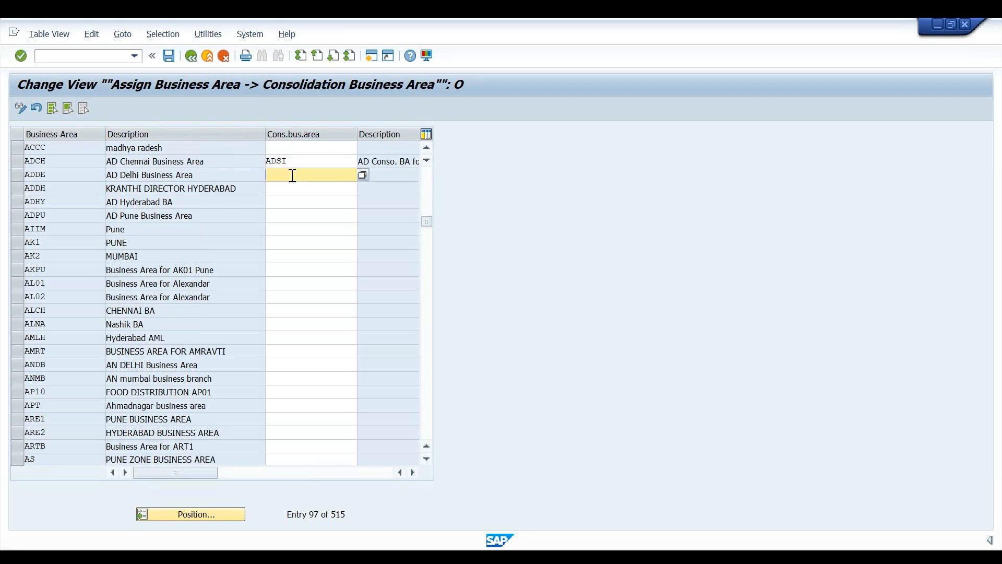
type("ADNI")
key("Return")
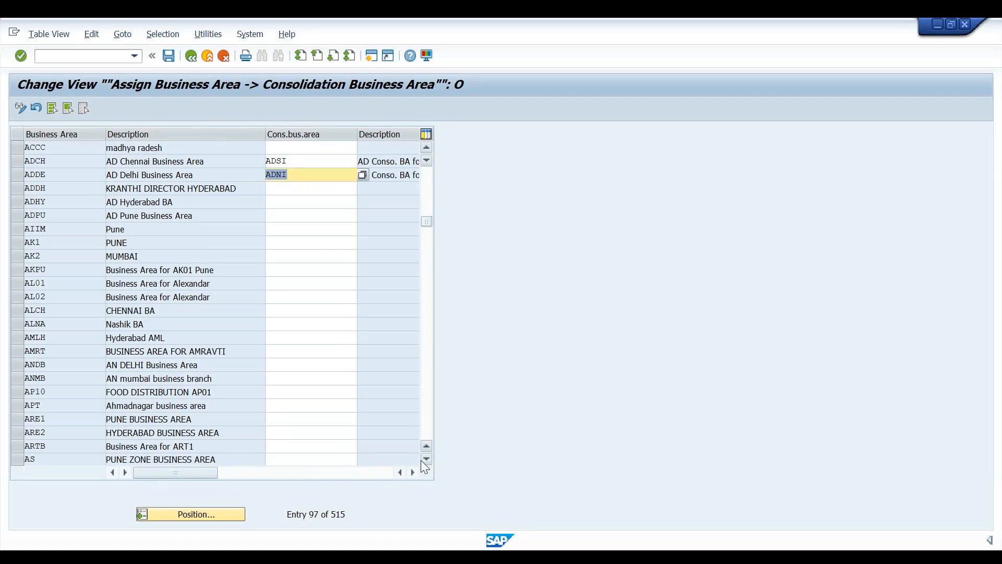
left_click(413, 471)
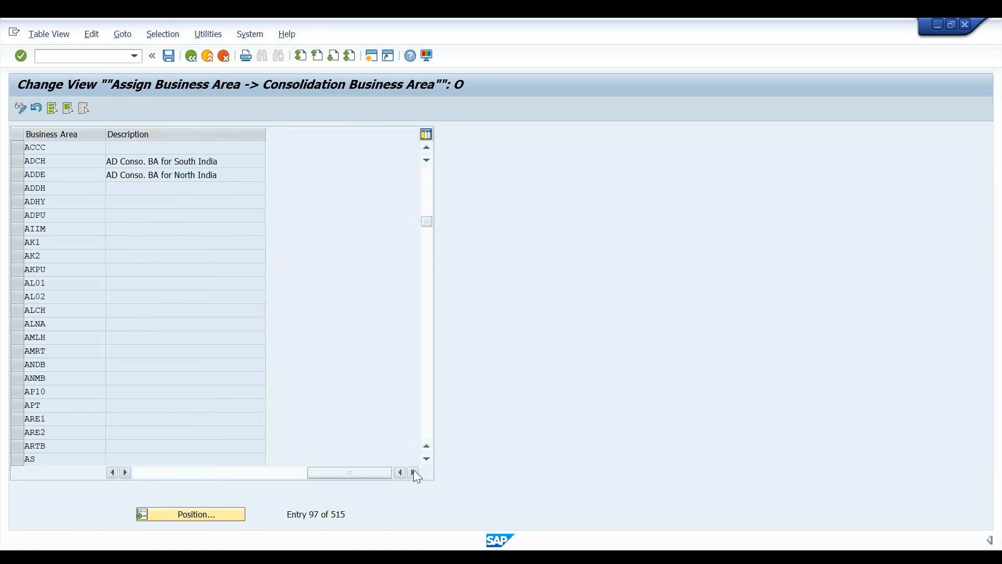
left_click(113, 472)
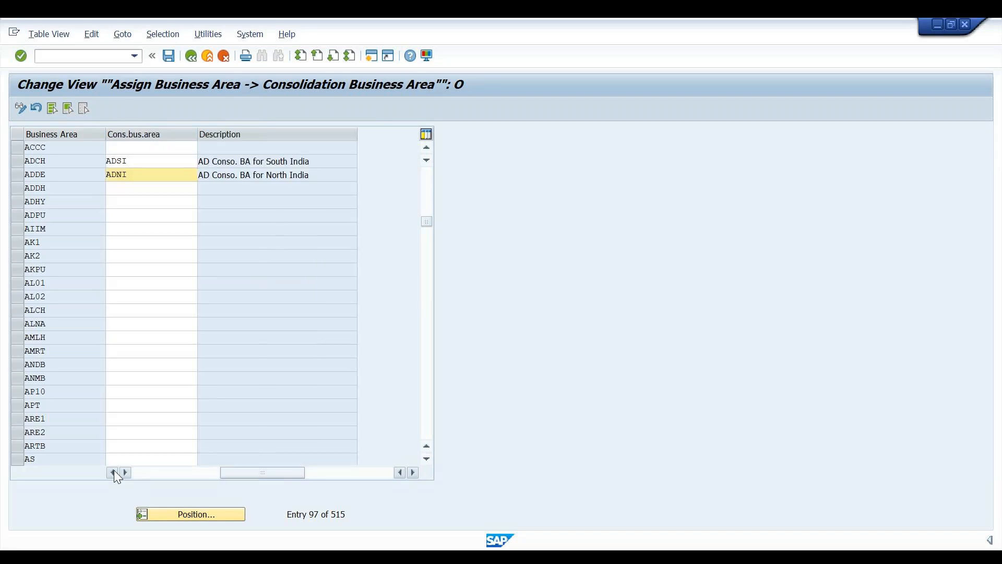
left_click(113, 472)
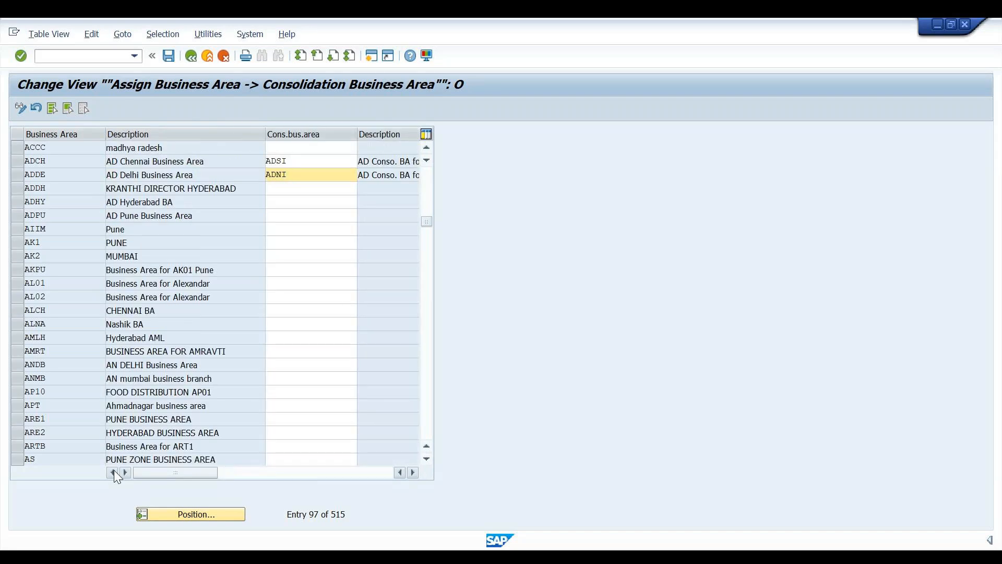
- Assign business area ADHY to consolidation business area ADSI and business area ADPU to ADNI
left_click(300, 203)
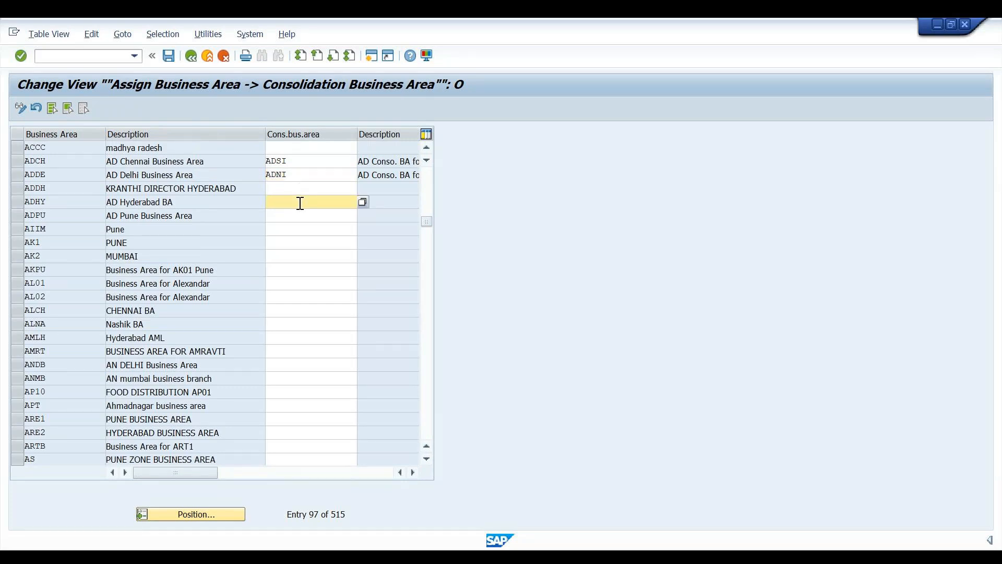
type("ADSI")
key("Return")
left_click(297, 214)
type("AD")
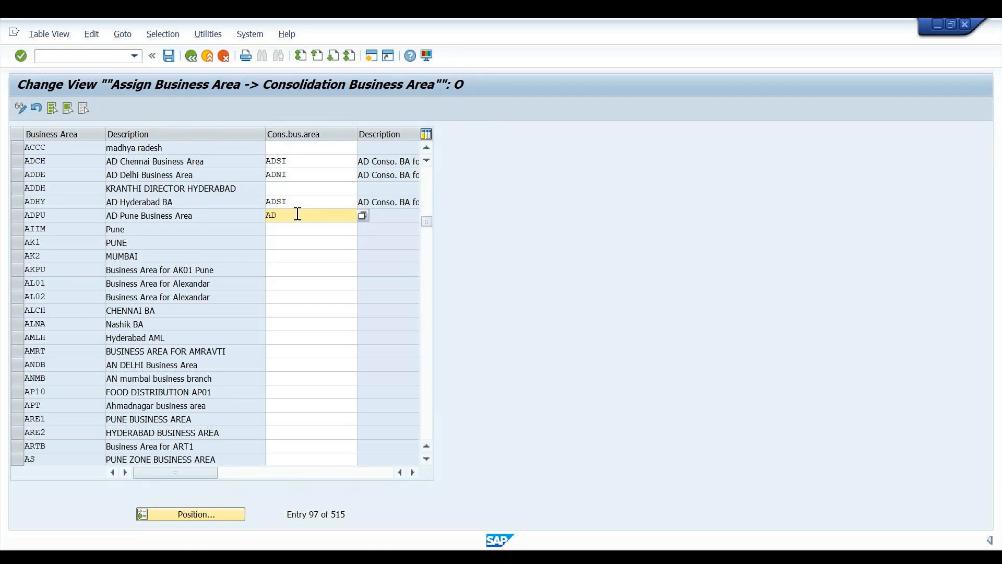
type("NI")
key("Return")
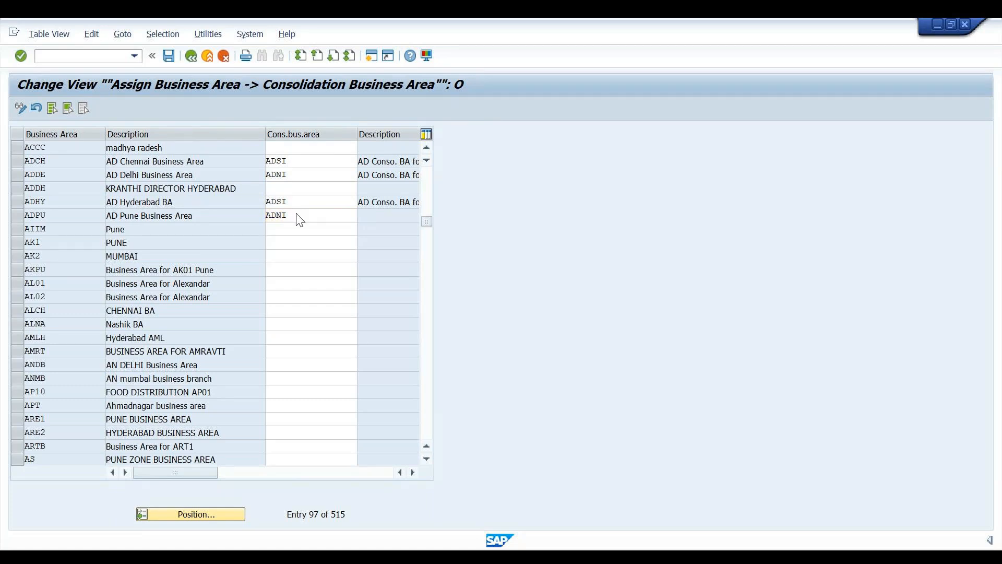
- Save the business area assignments in the Organization Structure for Adani Group customizing request and return to the implementation guide
key("ctrl+s")
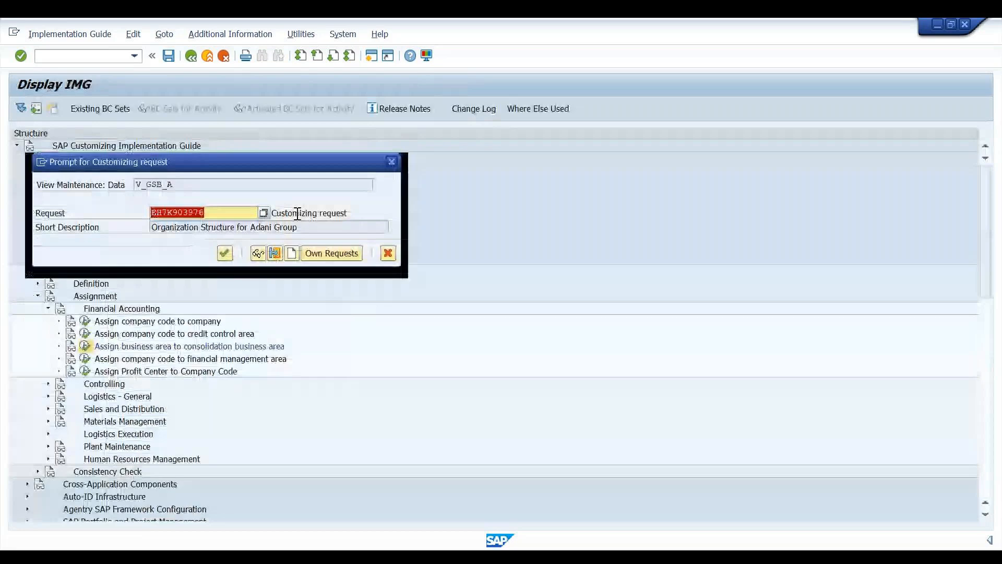
key("Return")
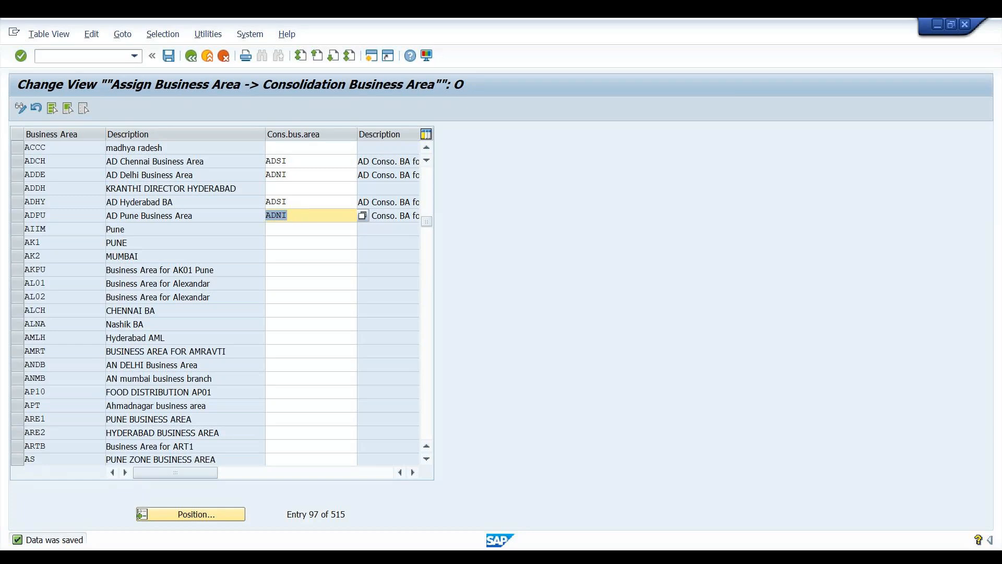
left_click(627, 187)
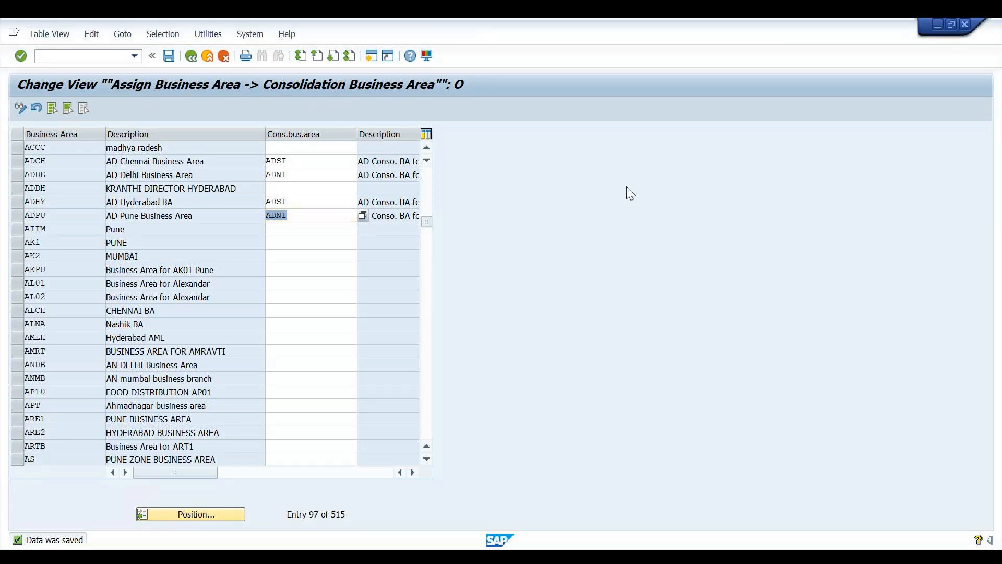
left_click(194, 58)
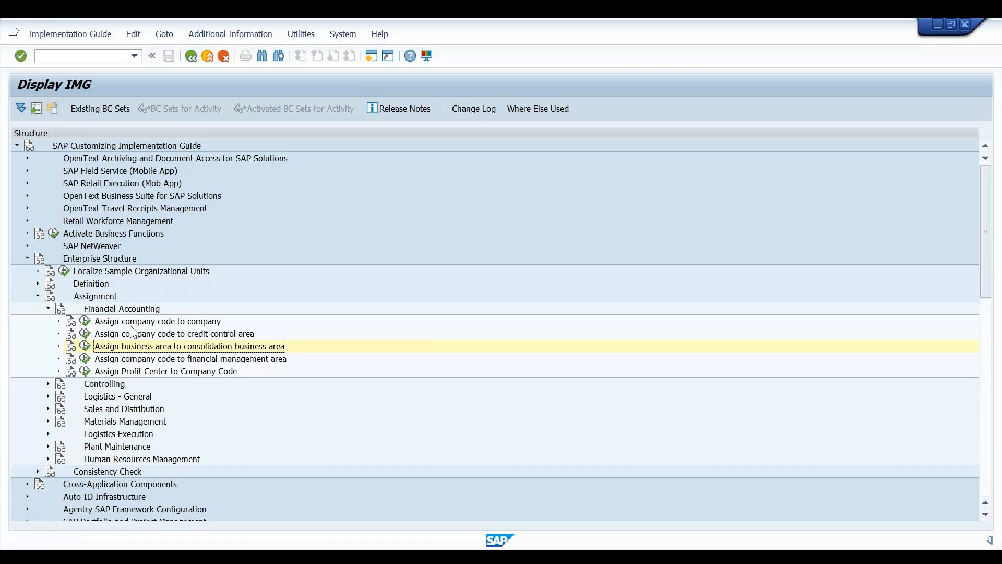
- Show the IMG Activity keys as additional information and widen their column so the full keys are readable
left_click(235, 37)
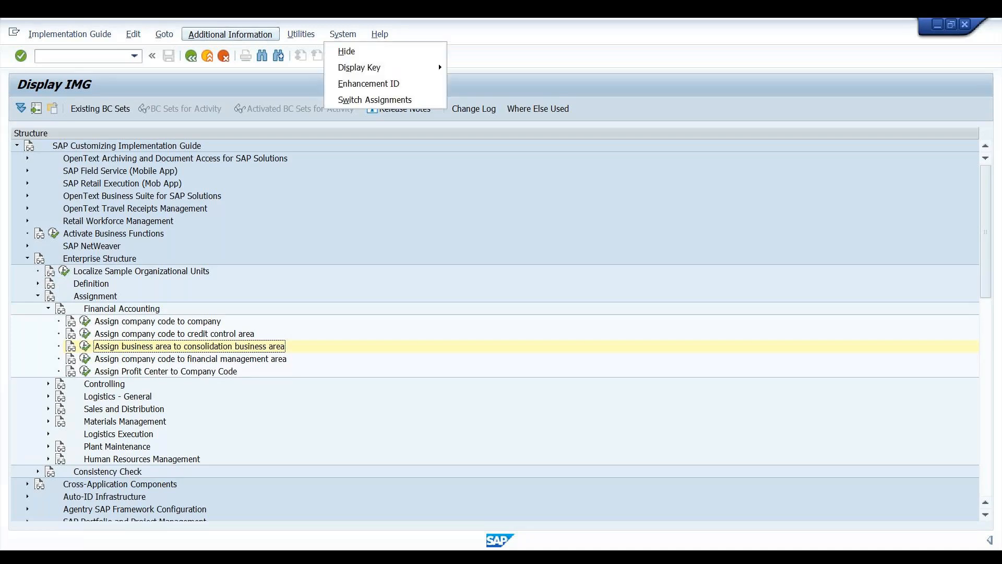
mouse_move(404, 66)
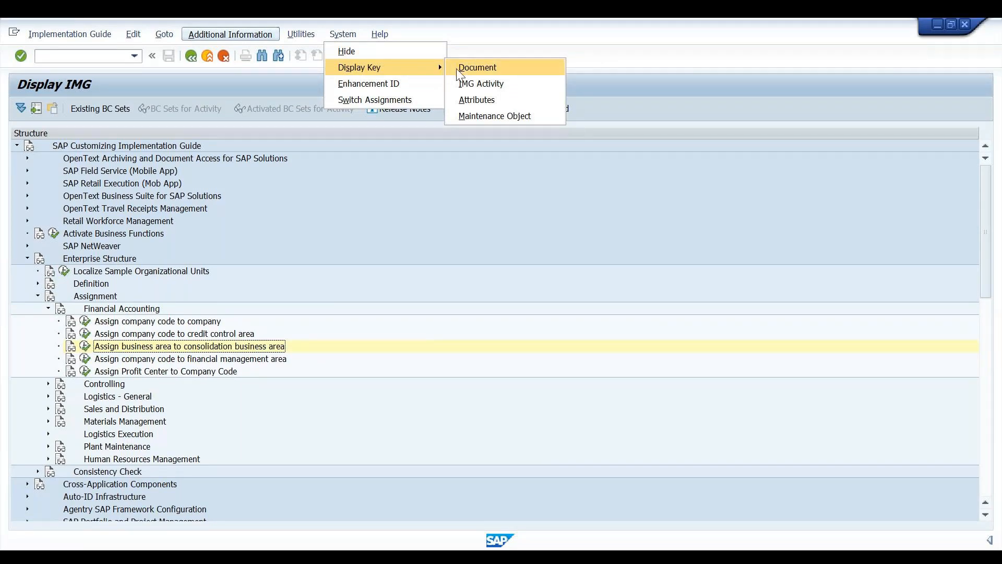
left_click(491, 86)
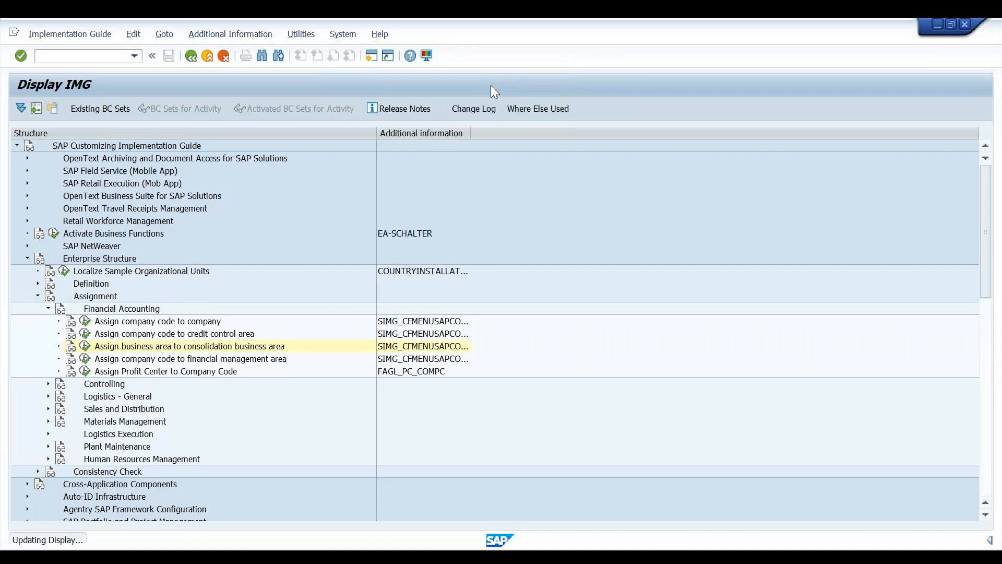
left_click_drag(470, 131, 540, 132)
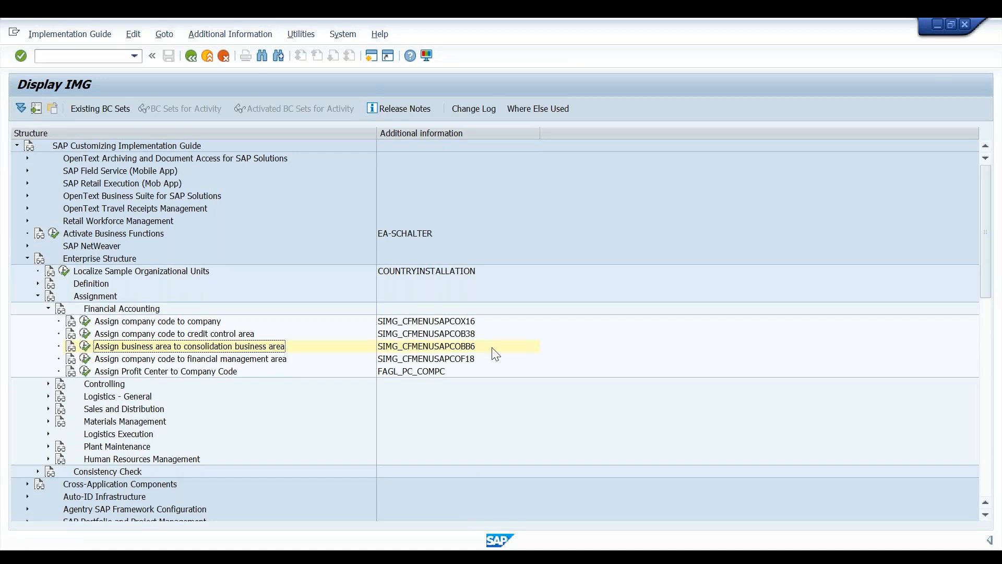
left_click(266, 32)
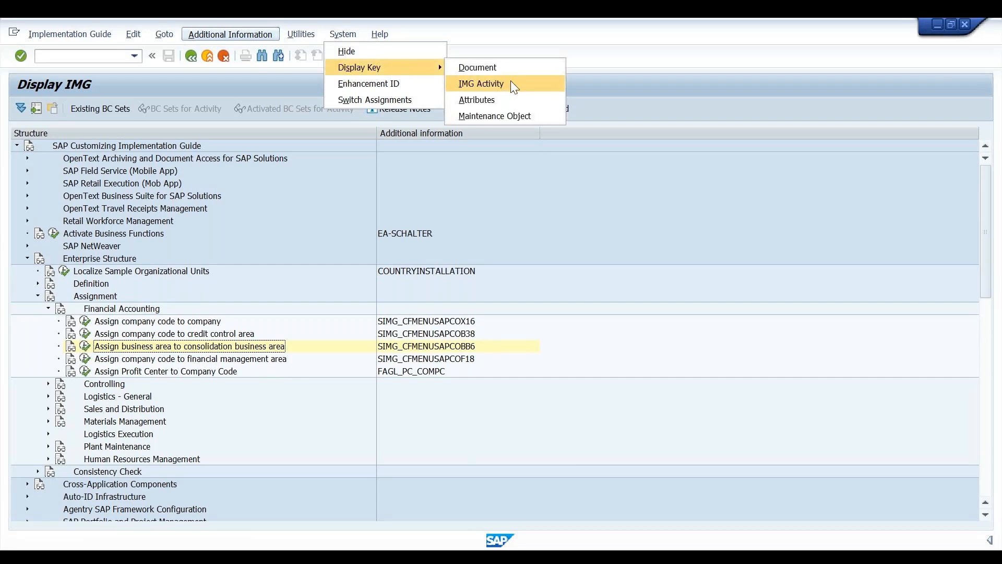
left_click(610, 236)
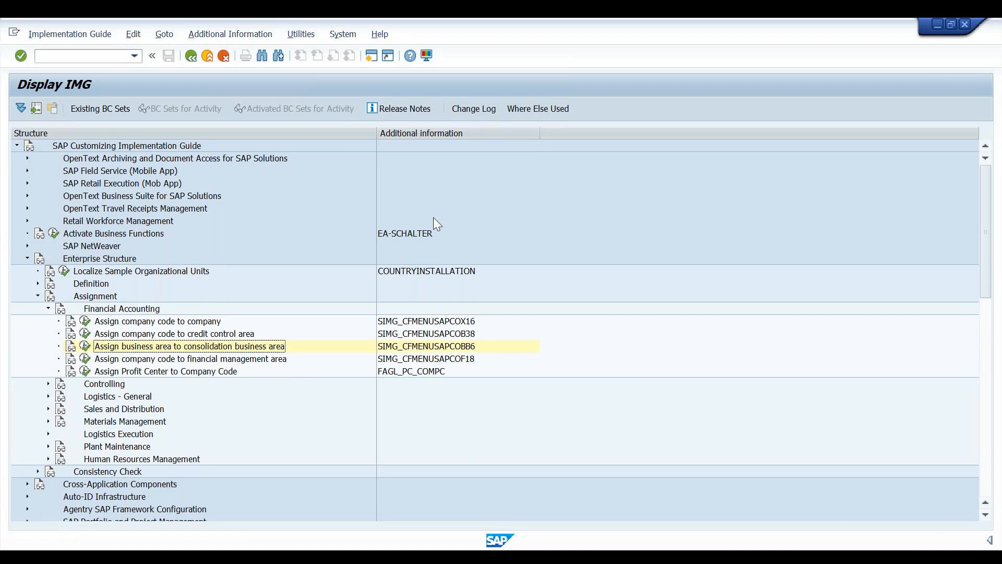
left_click(240, 36)
mouse_move(372, 71)
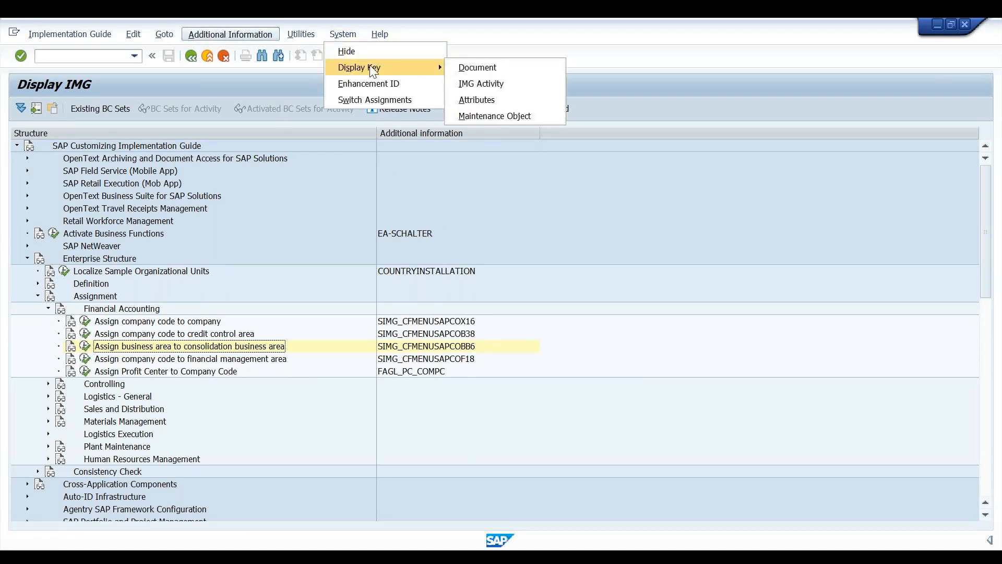
left_click(670, 355)
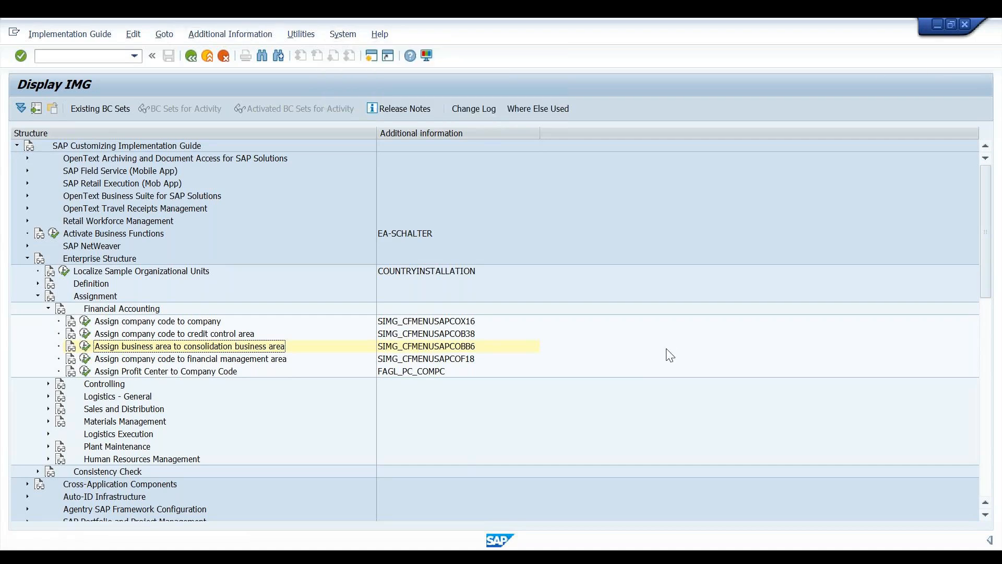
left_click(256, 35)
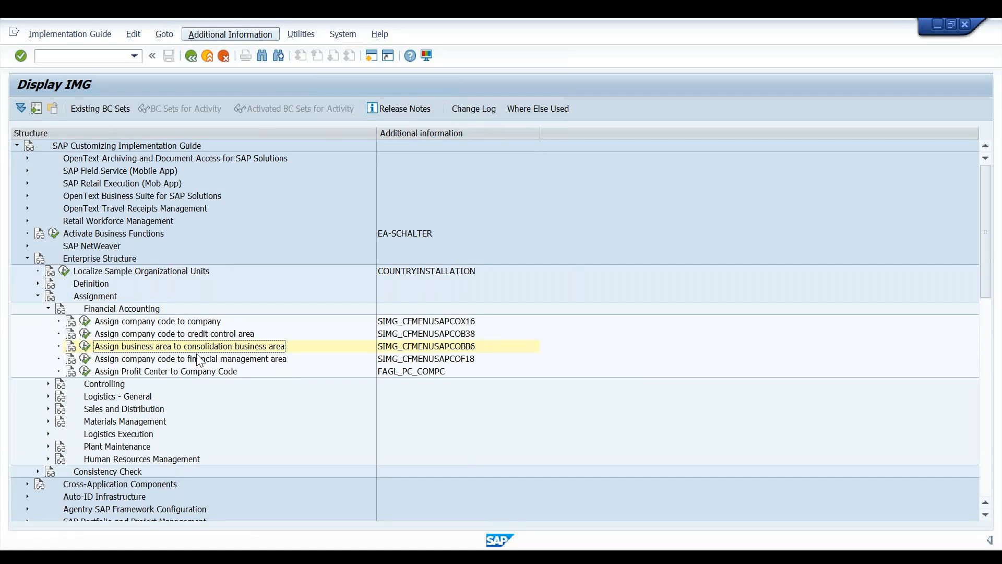
left_click(261, 35)
left_click(439, 64)
left_click(473, 314)
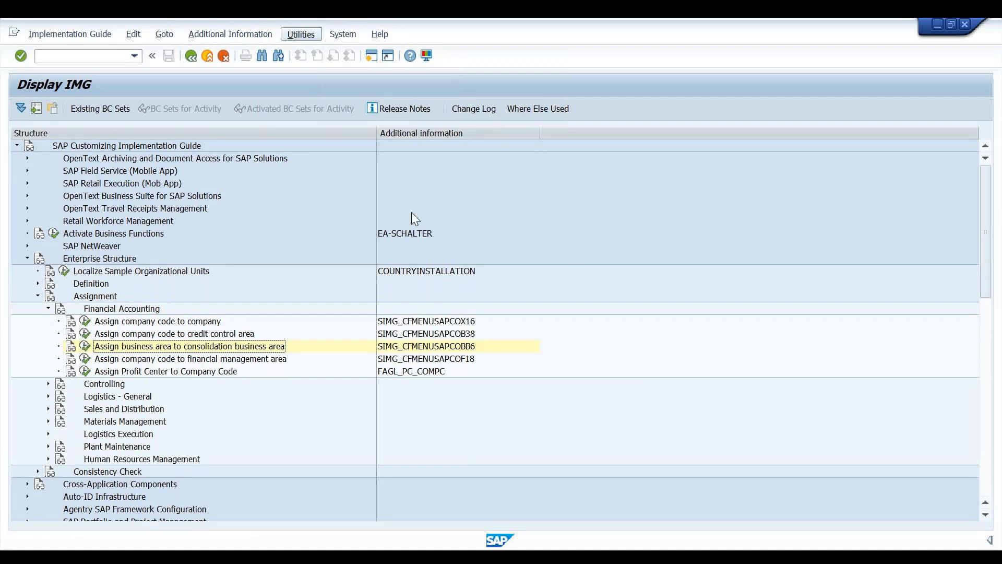
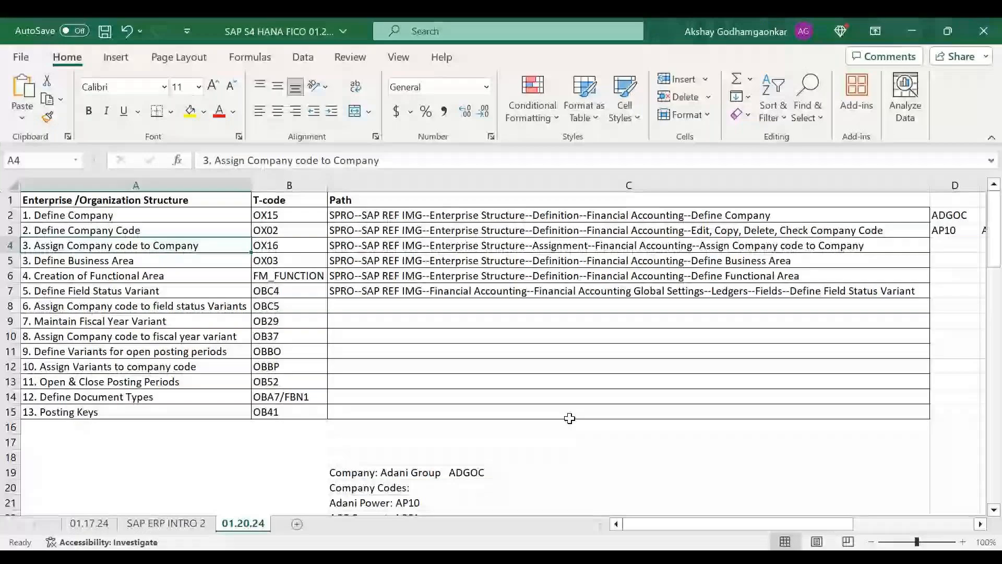
- In the Excel workbook's 01.20.24 sheet, insert a blank row directly above the Creation of Functional Area entry
left_click(569, 416)
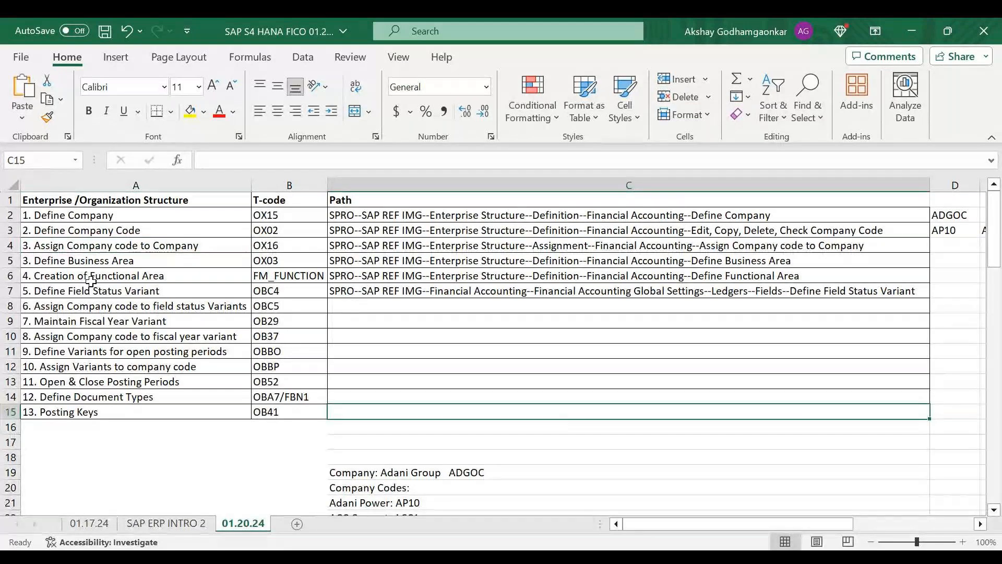
left_click(4, 275)
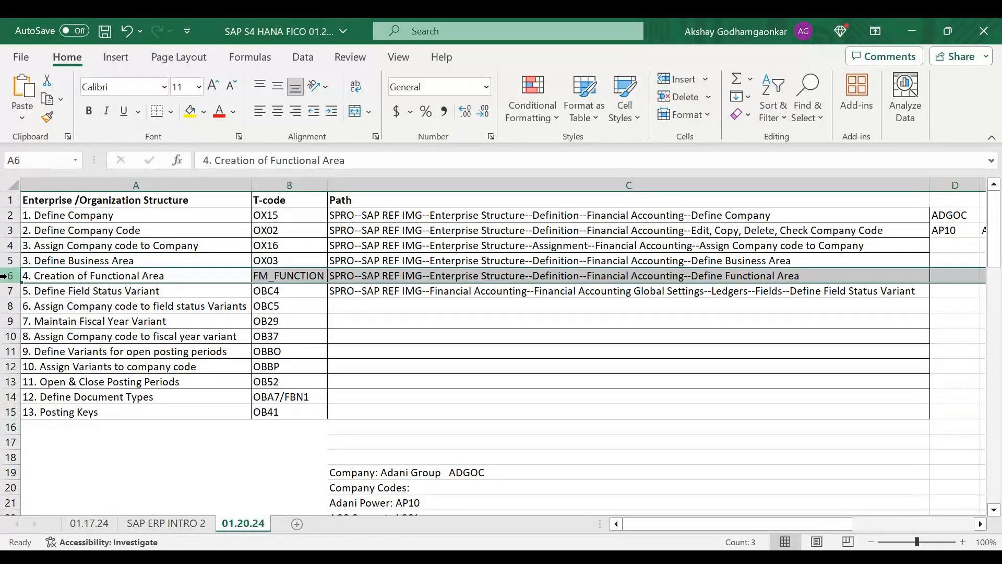
key("ctrl+shift+plus")
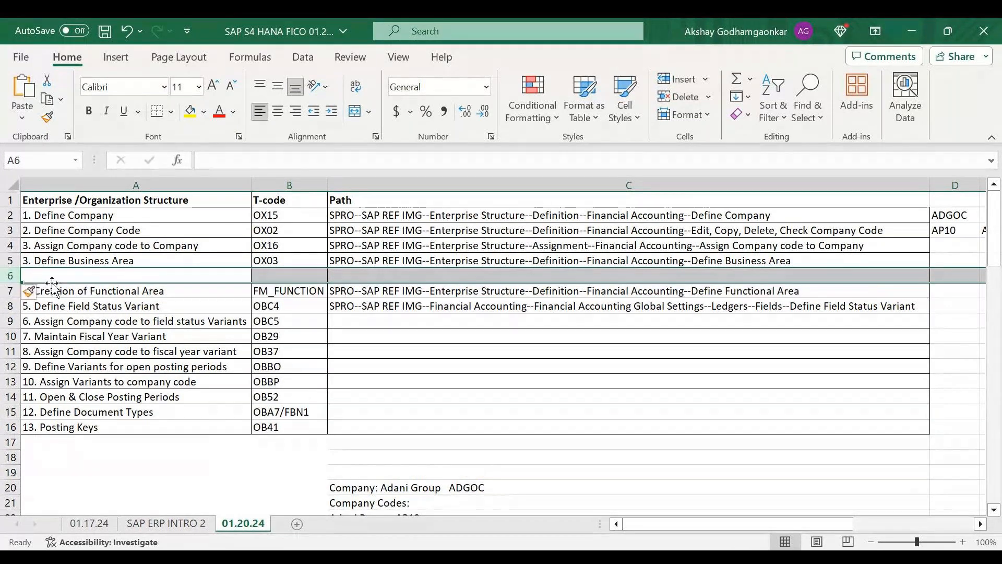
- Enter 4 Define Consolidation Business Area in cell A6 of the new row
left_click(49, 278)
type("4.")
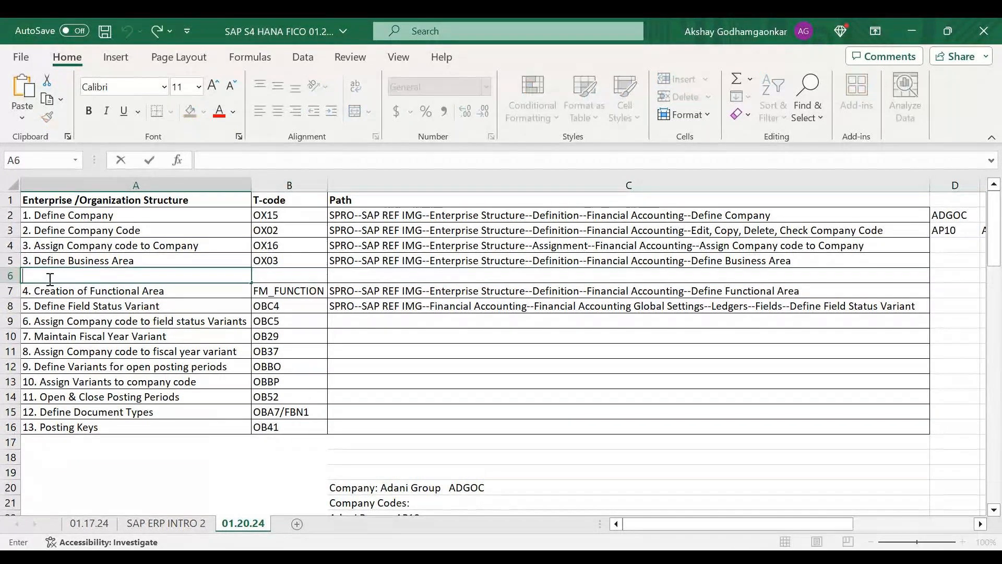
key("Tab")
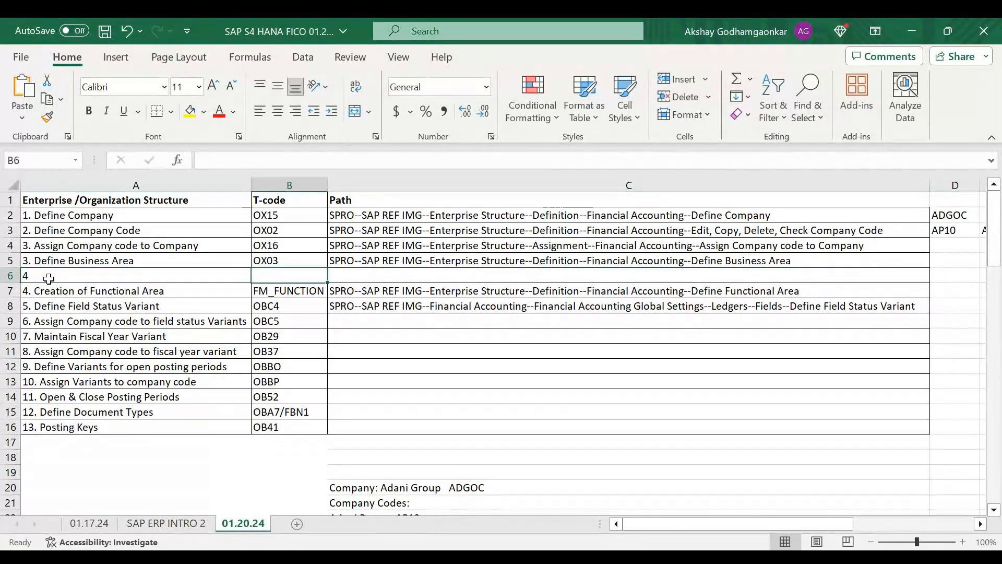
left_click(49, 278)
double_click(48, 278)
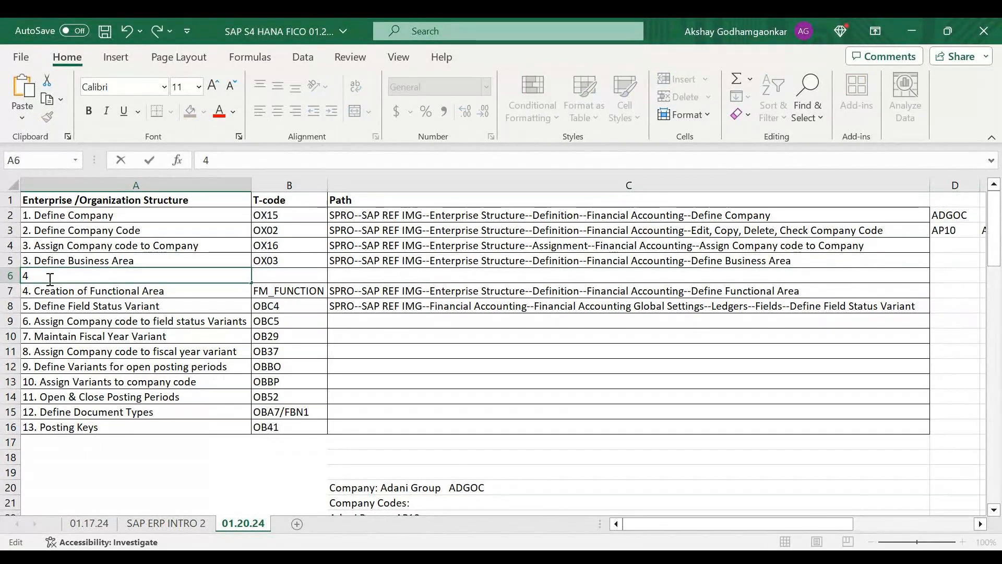
type("fine ")
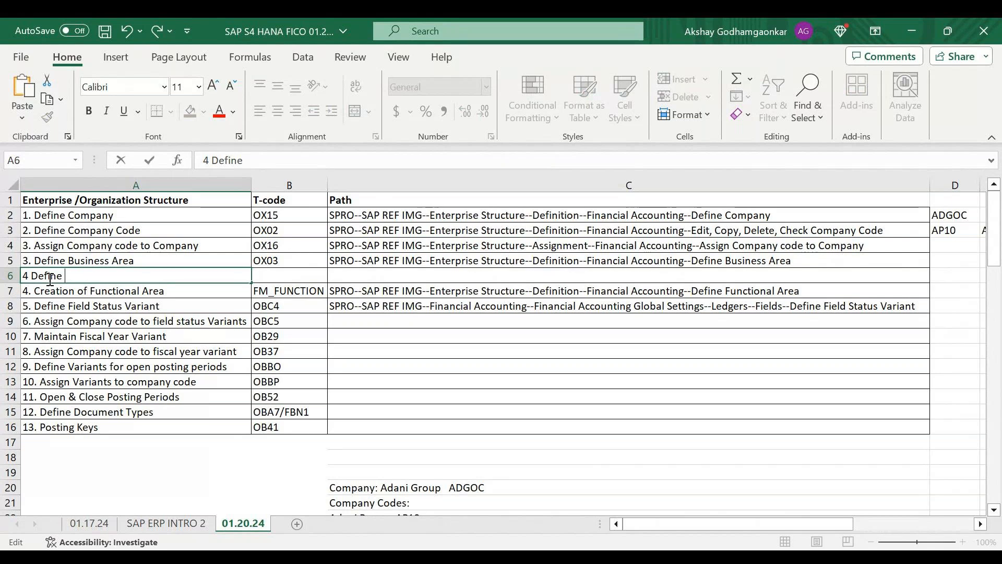
type("Consolidation Business")
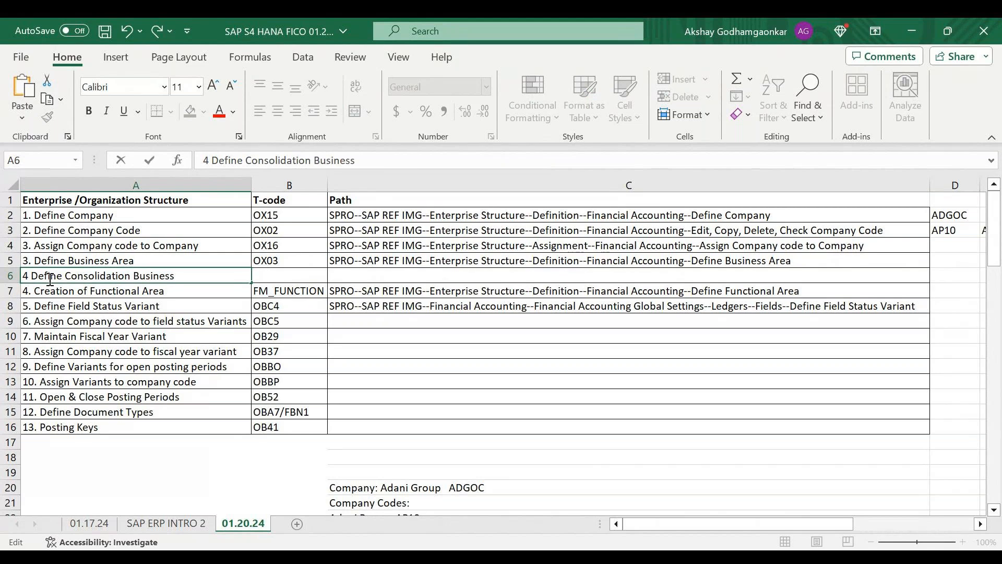
type(" Area")
key("Return")
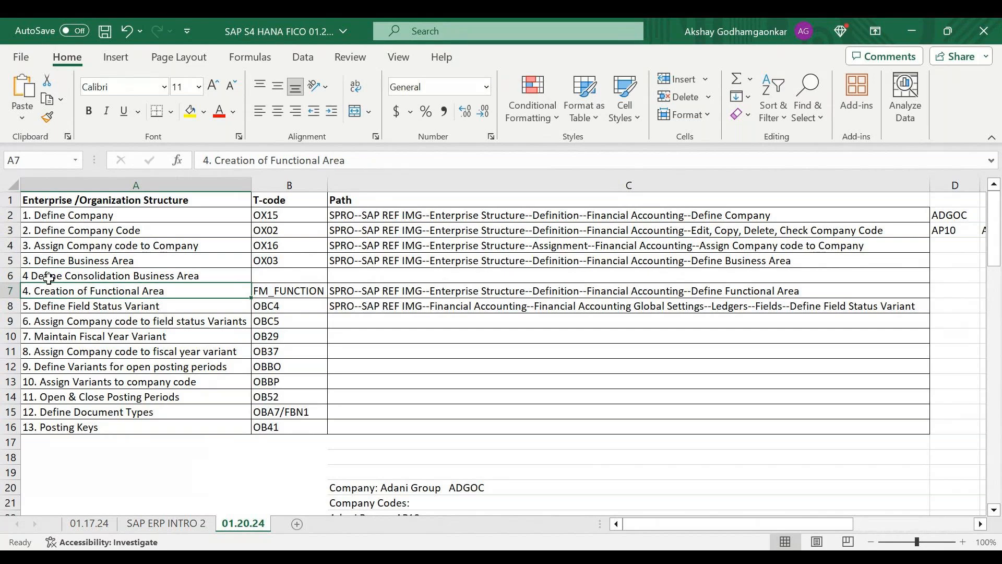
- Enter the transaction code OBB6 in cell B6, beside Define Consolidation Business Area
key("Up")
key("Right")
key("alt+Tab")
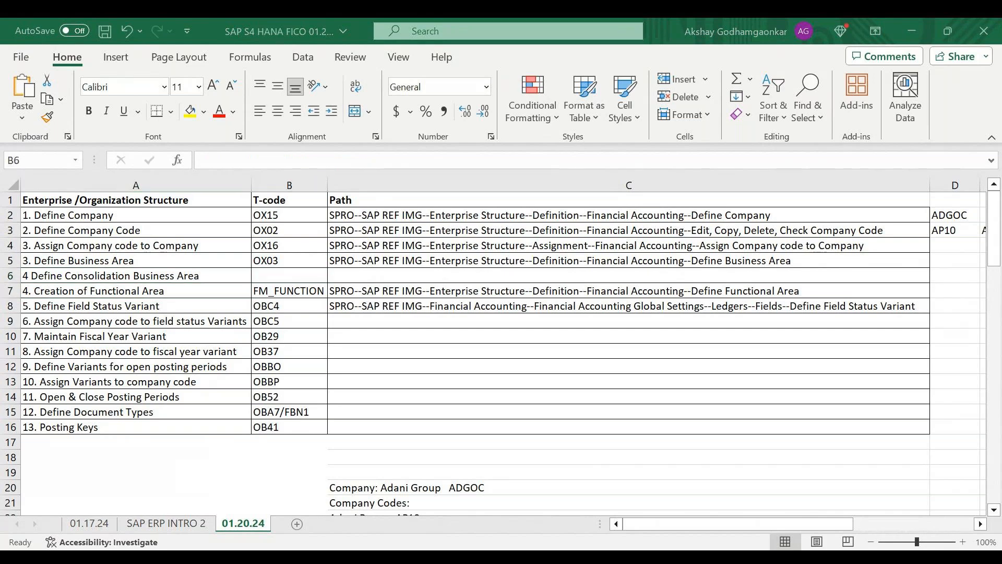
key("alt+Tab")
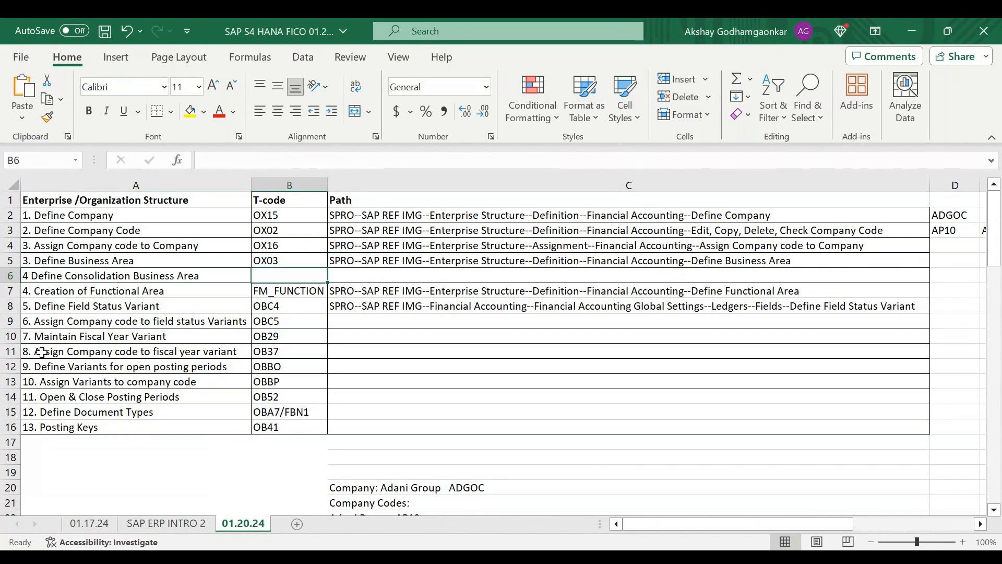
type("OBB")
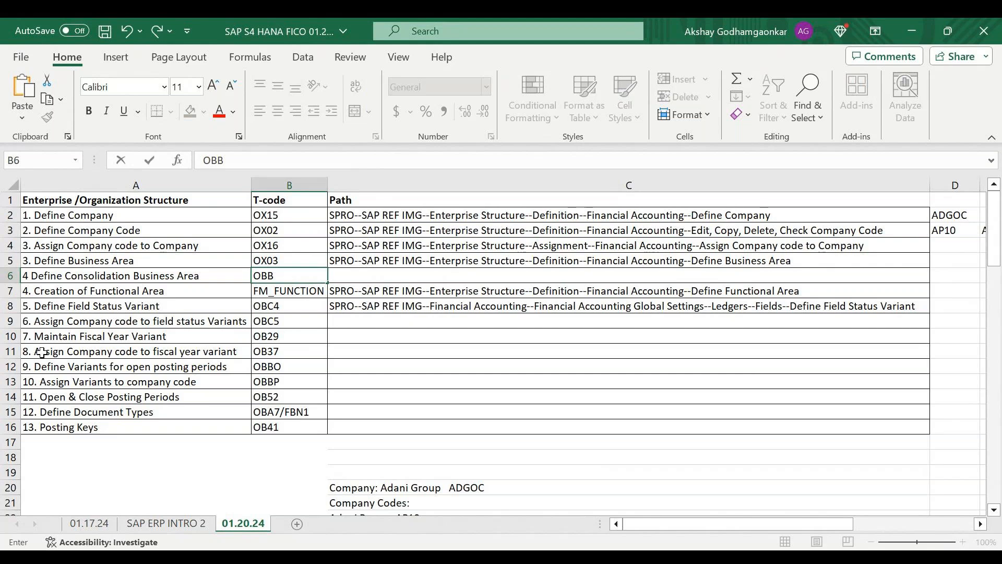
type("6")
key("Return")
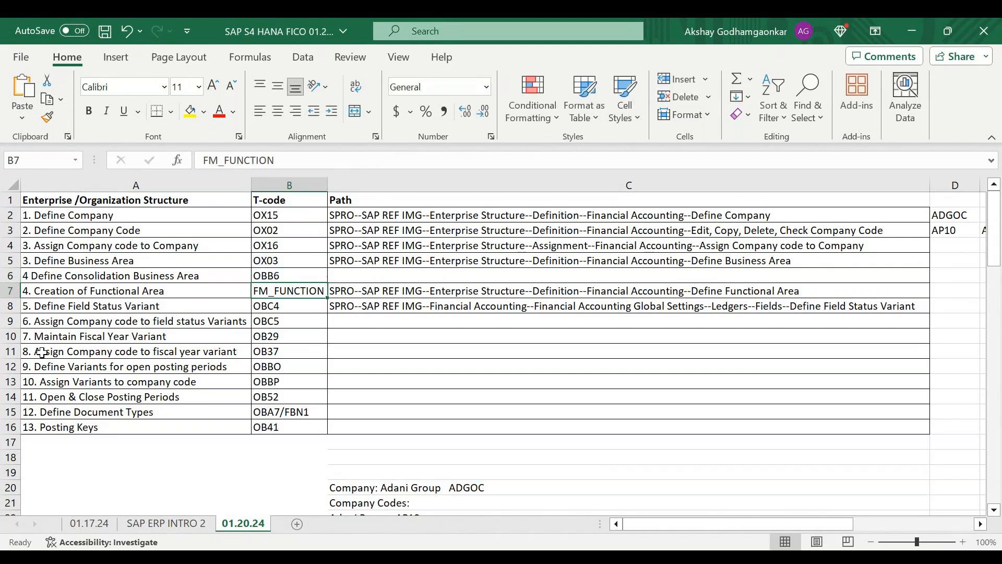
- Insert a blank row 7 directly below the Define Consolidation Business Area entry
key("Right")
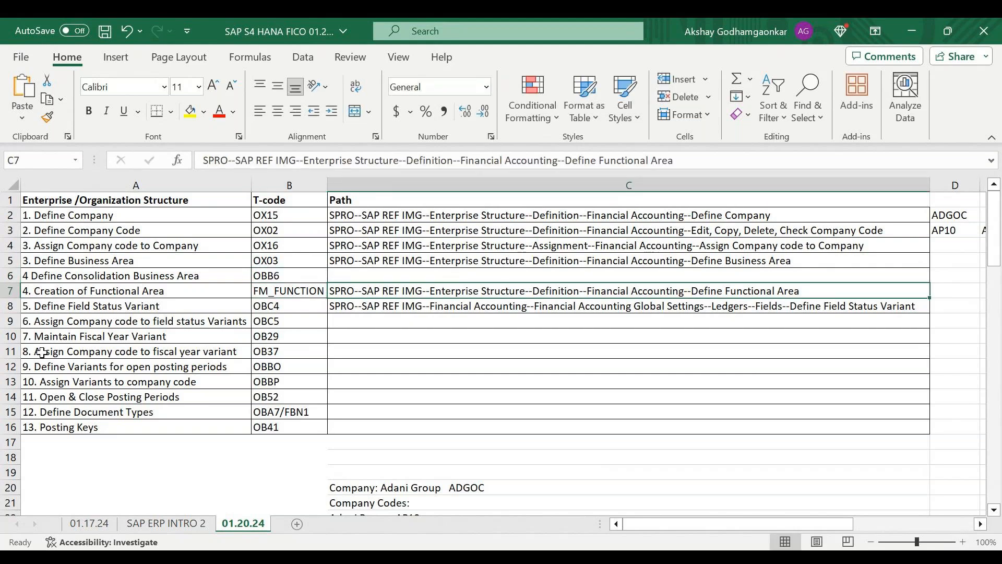
key("Left")
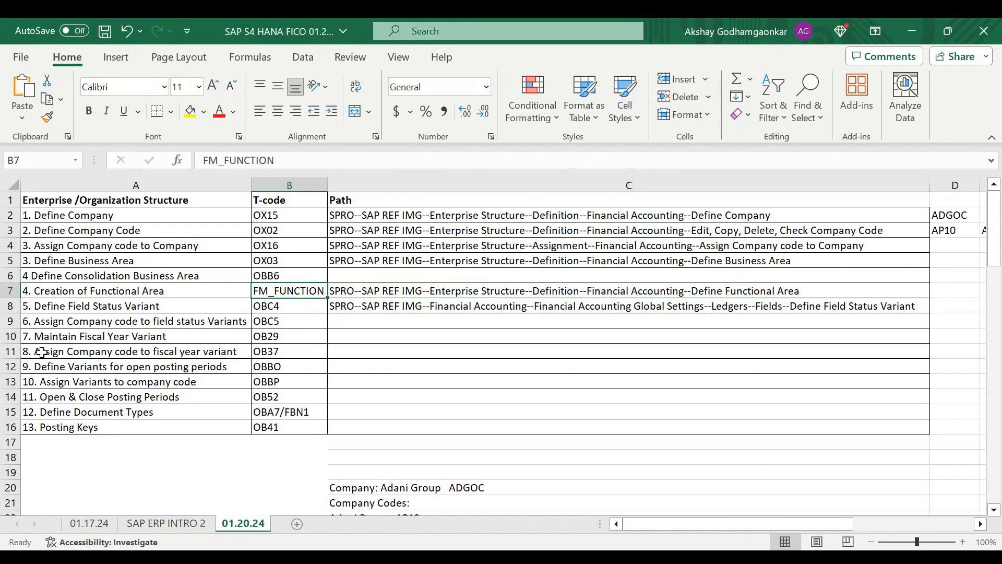
key("Left")
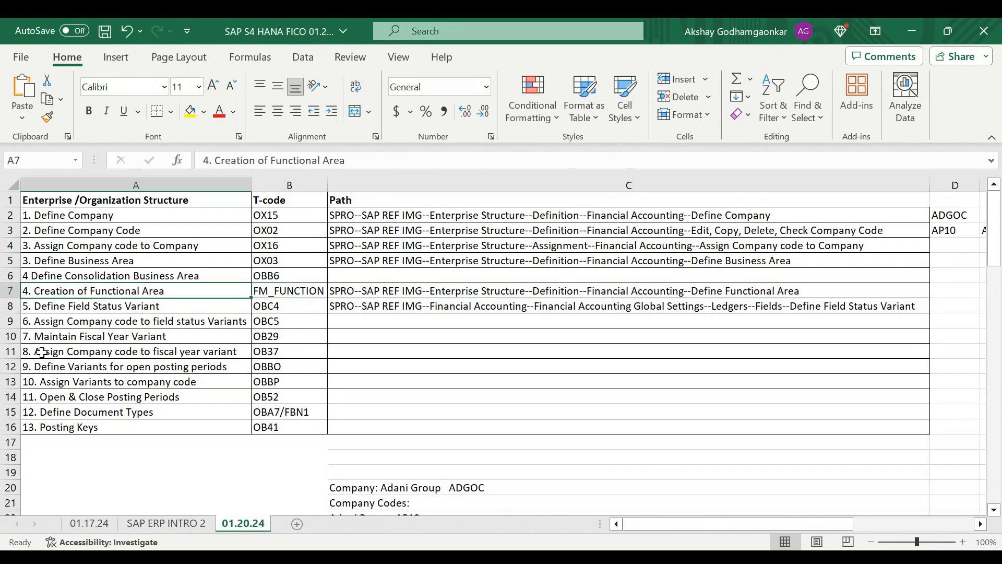
left_click(8, 291)
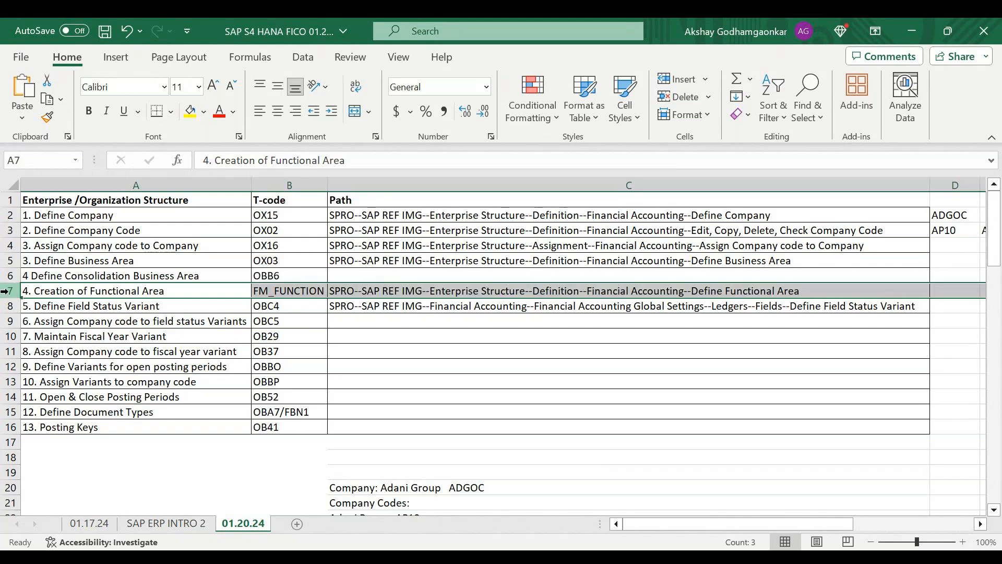
key("ctrl+shift+plus")
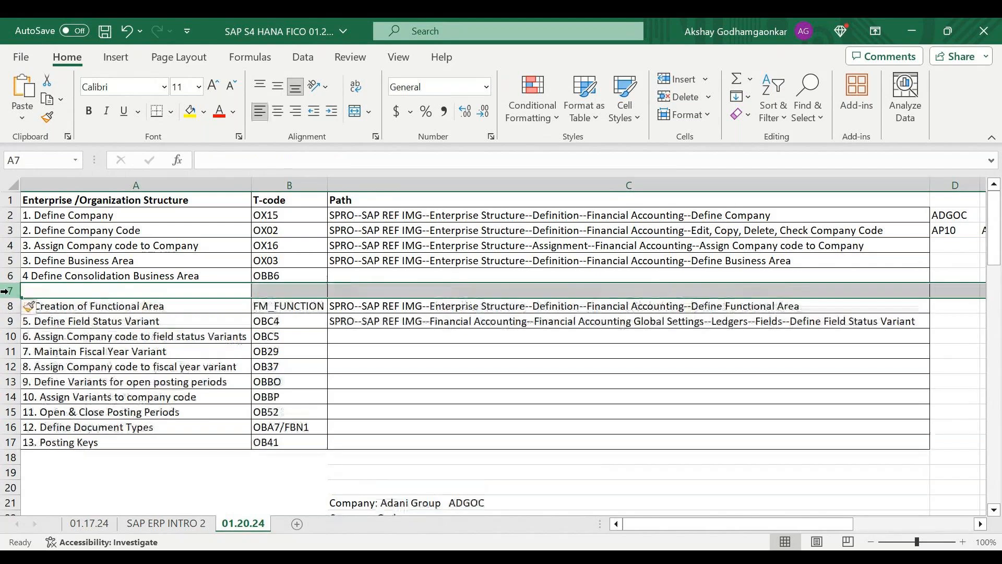
- Enter 5. Assign Business Area to conso. Business Area in cell A7 of the new row
left_click(27, 292)
double_click(28, 293)
type("5")
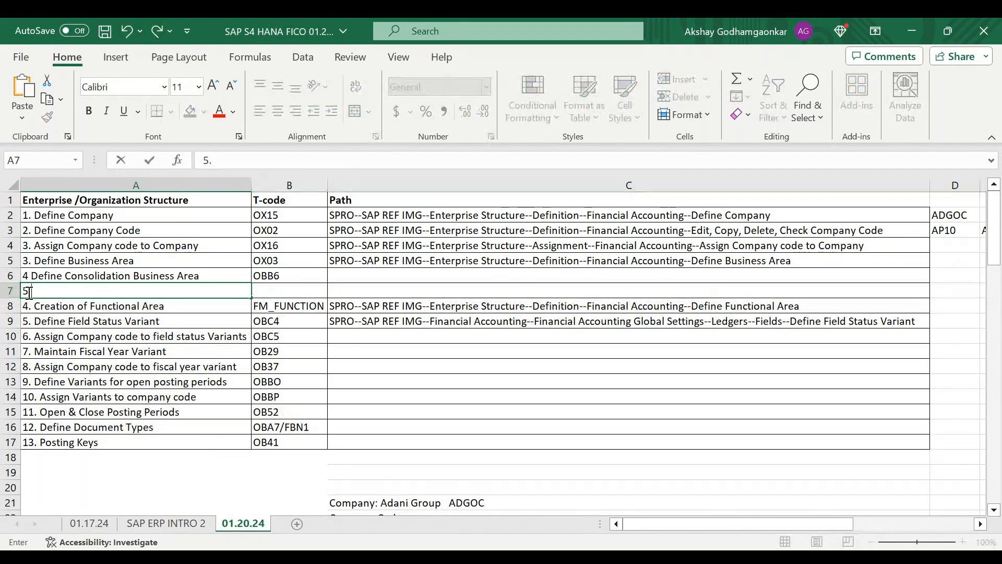
type(".")
left_click(35, 292)
type("A")
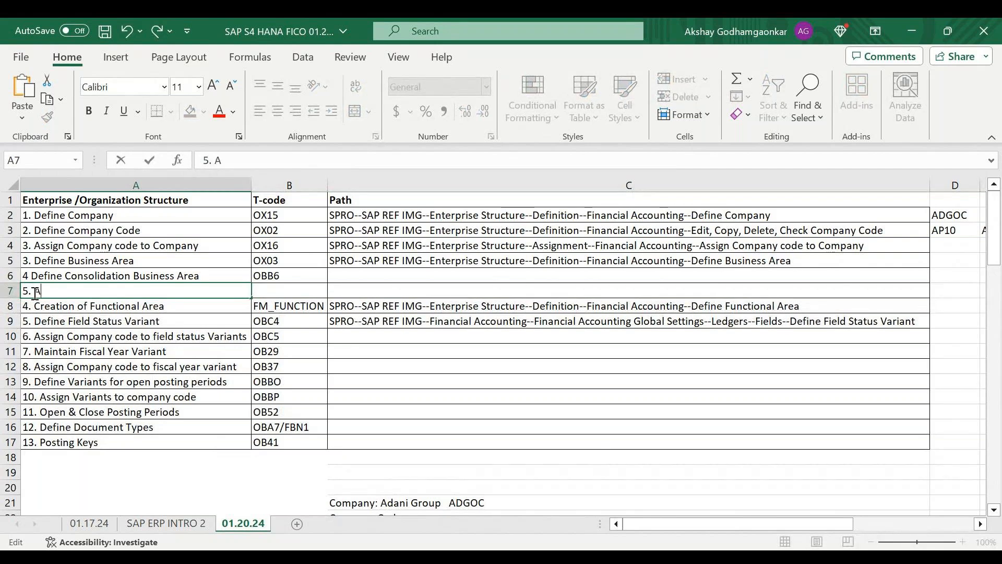
type("ssign")
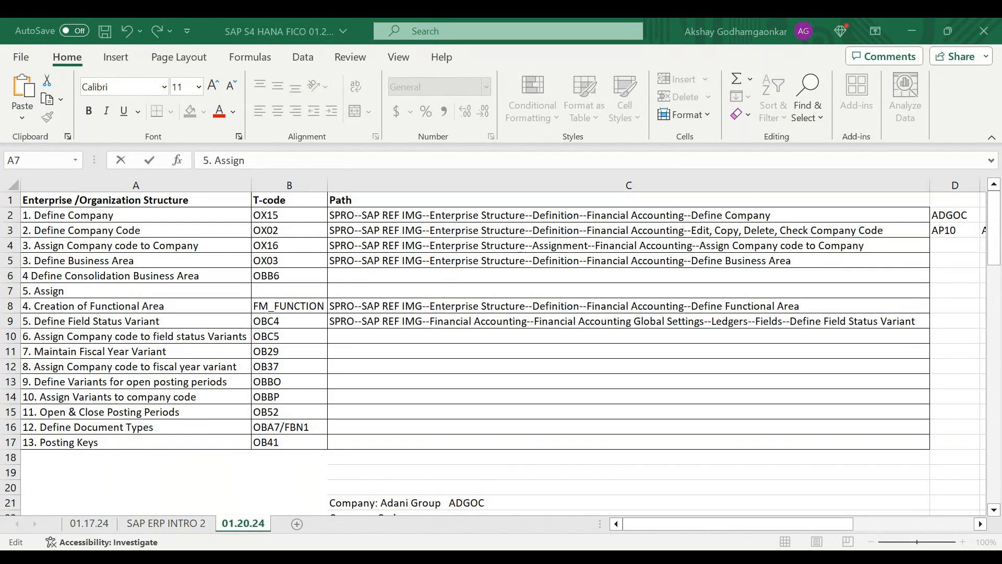
key("alt+Tab")
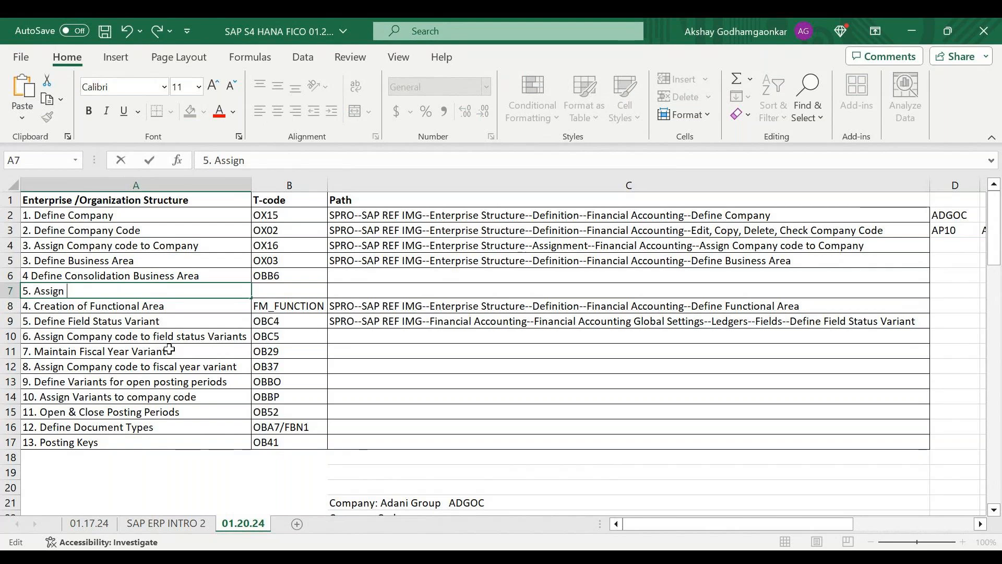
type("Business Area t")
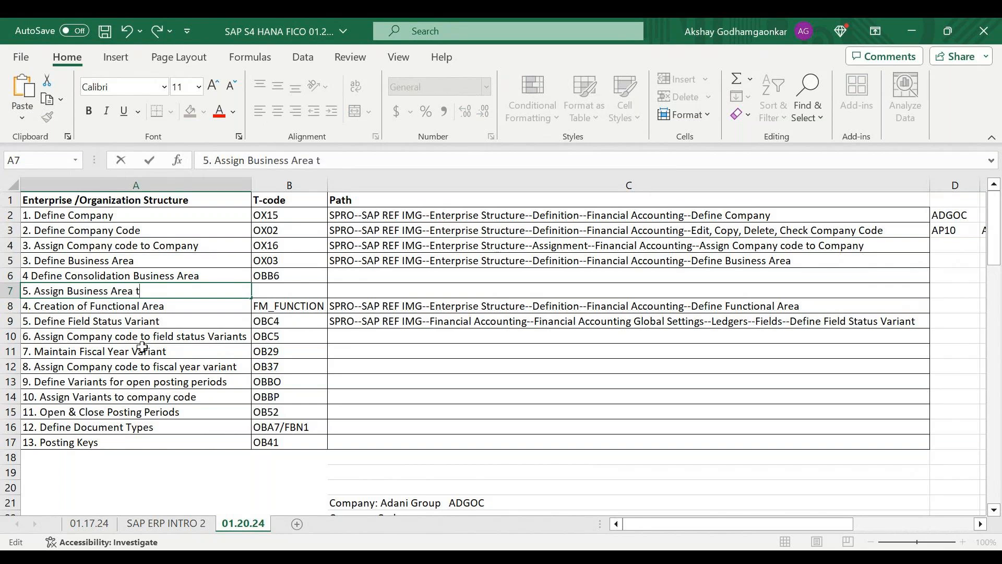
type("o conso. Business Area")
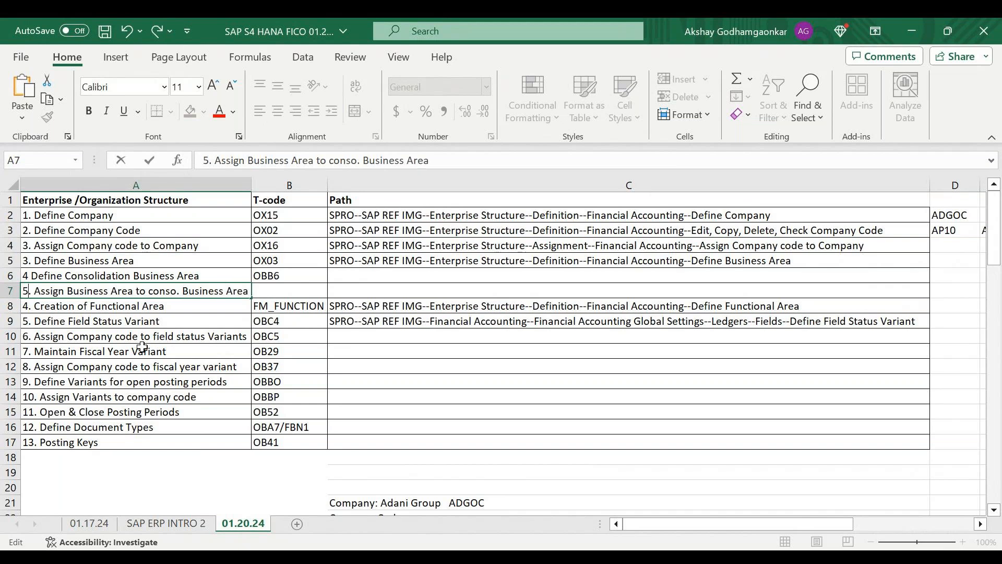
key("Tab")
- Move the transaction code OBB6 from cell B6 to B7, beside the business area assignment entry
key("Up")
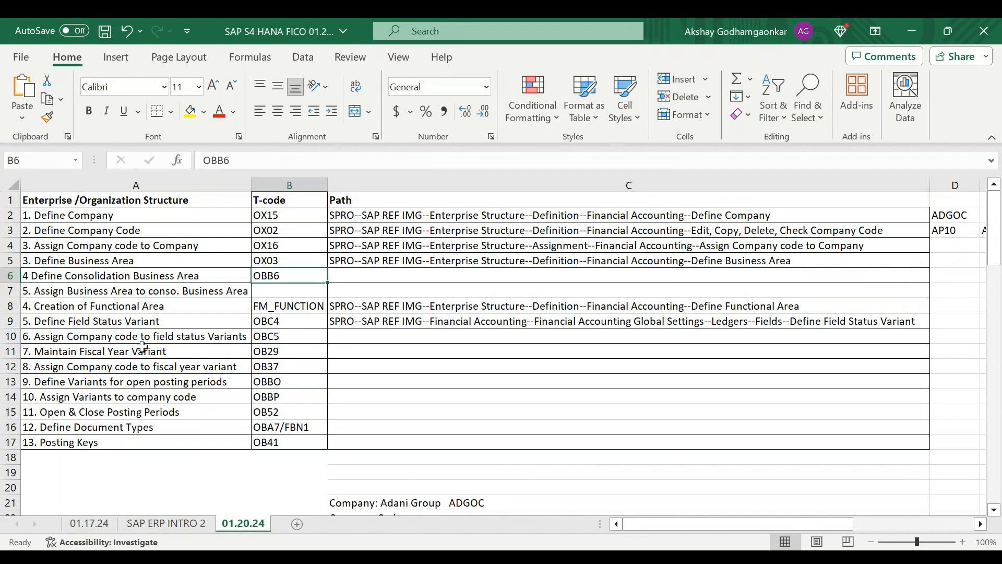
key("ctrl+c")
key("Down")
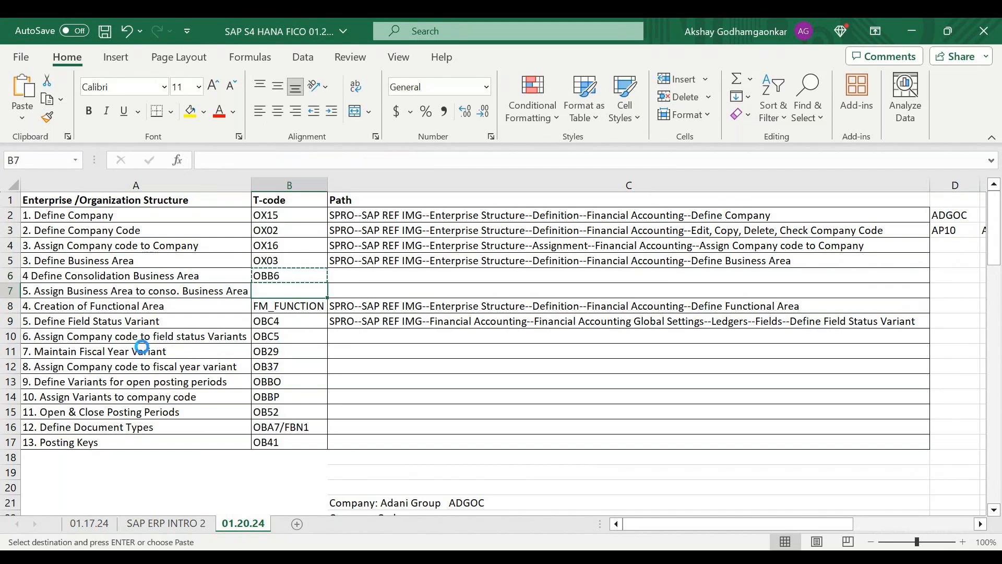
key("Return")
key("Up")
key("Up")
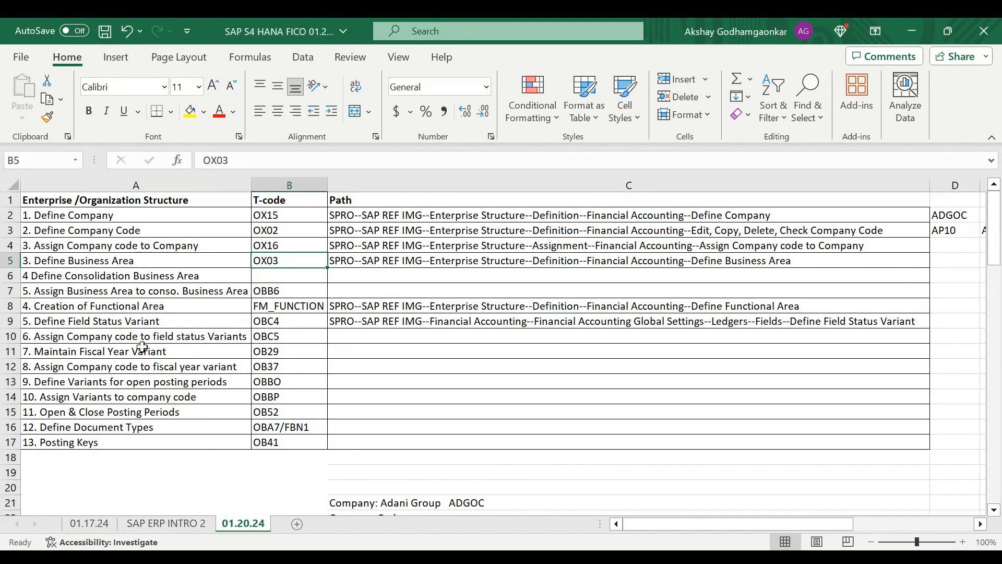
key("Down")
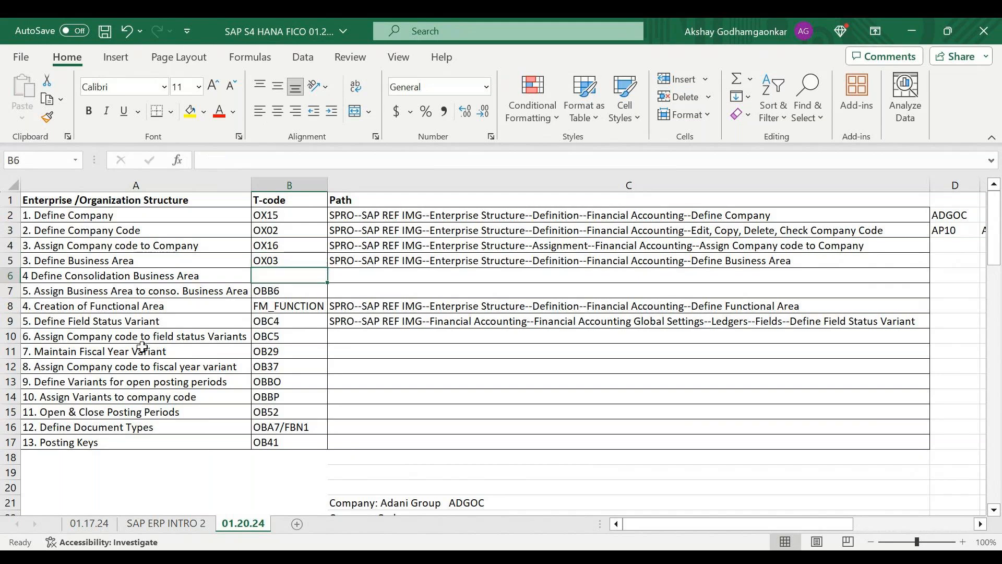
- Reword cell A6 to read 4 Maintain Consolidation Business Area
key("alt+Tab")
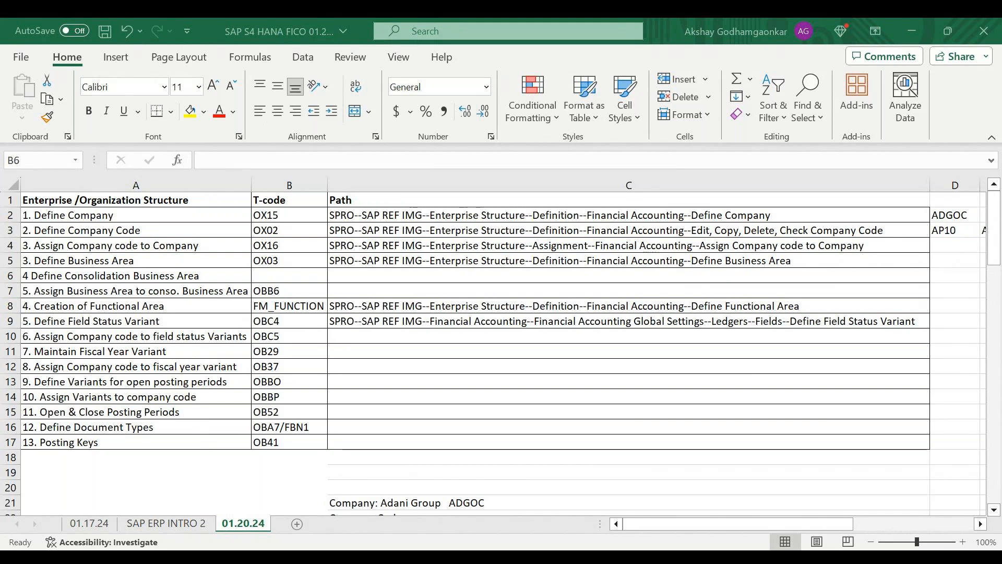
left_click(473, 375)
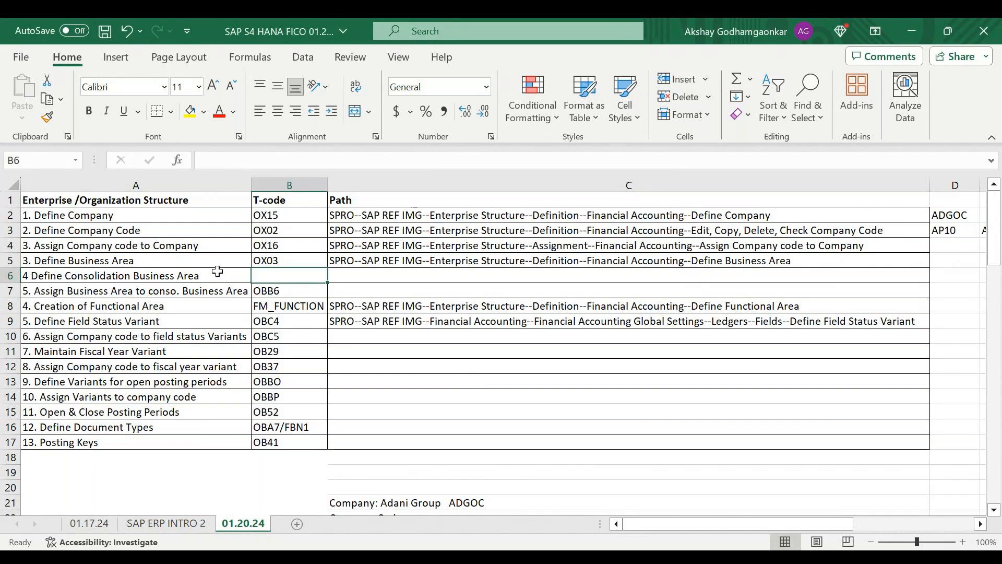
double_click(61, 277)
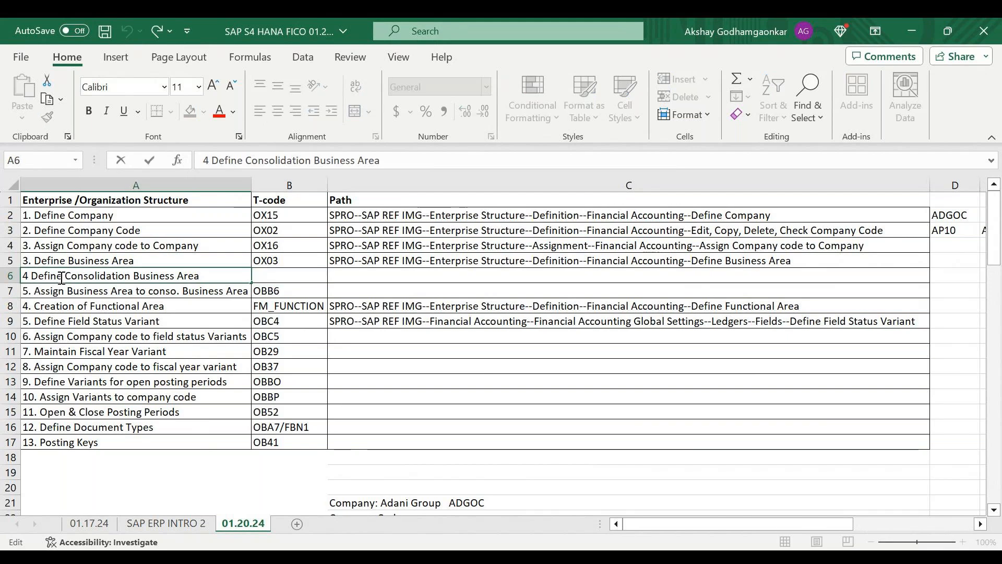
key("BackSpace")
key("BackSpace")
key("BackSpace")
key("BackSpace")
key("BackSpace")
key("BackSpace")
type("Maintain")
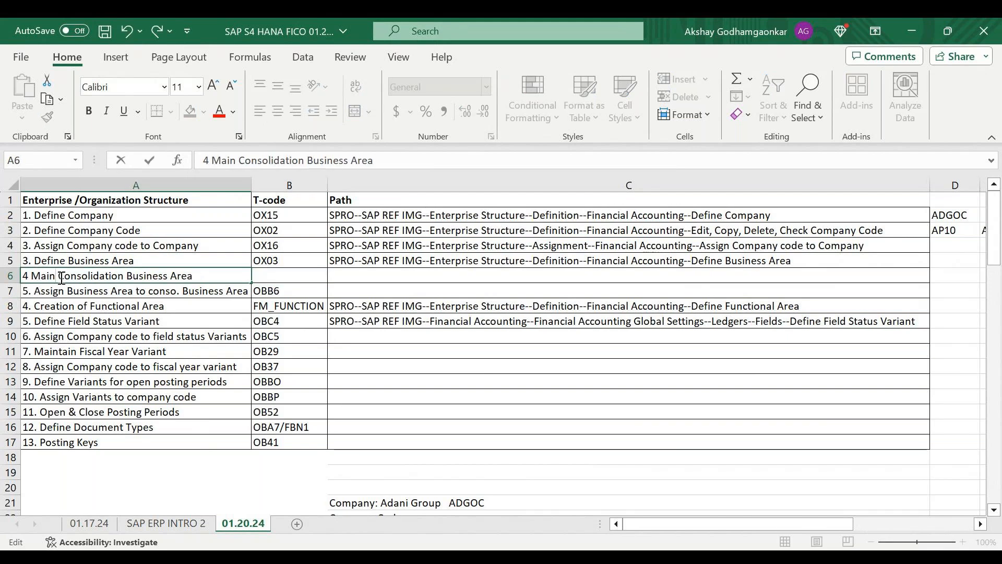
key("BackSpace")
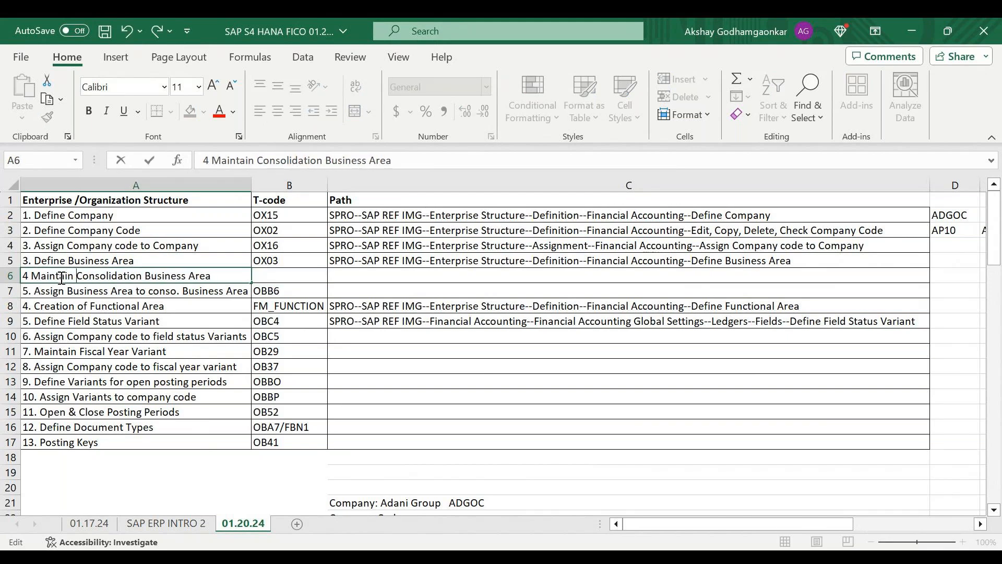
key("Tab")
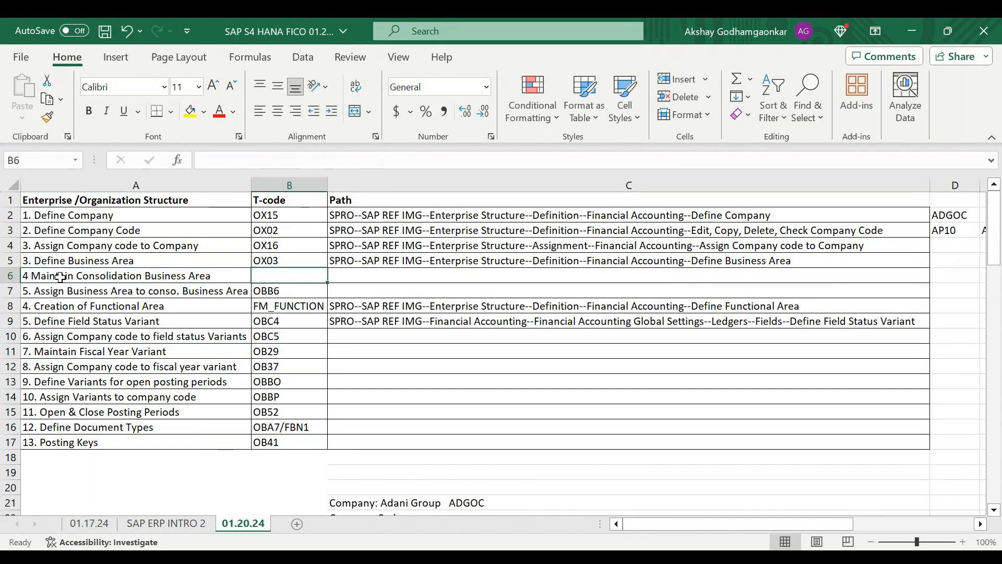
- Enter the transaction code OCC1 in cell B6 for Maintain Consolidation Business Area
type("OCC1")
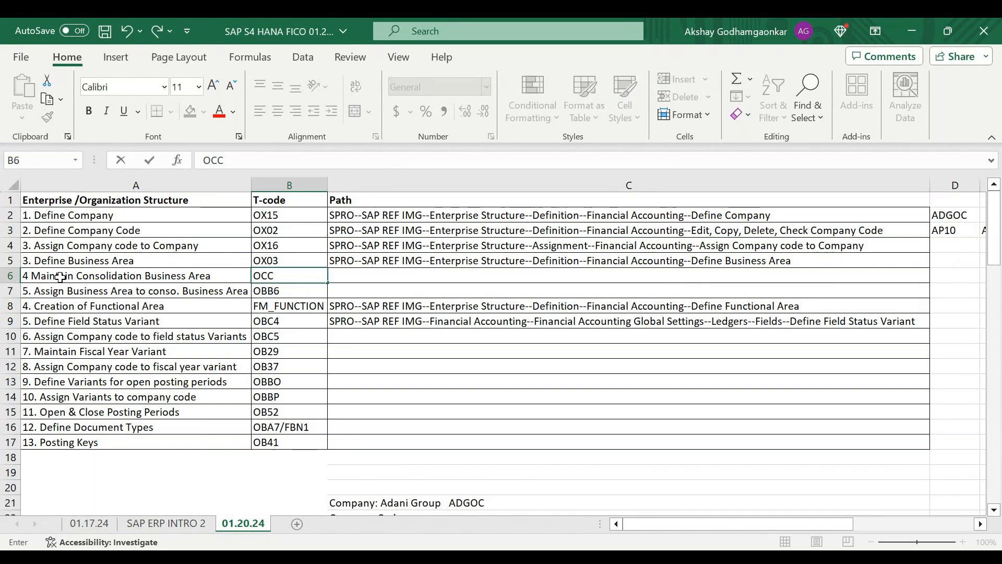
key("Return")
key("Right")
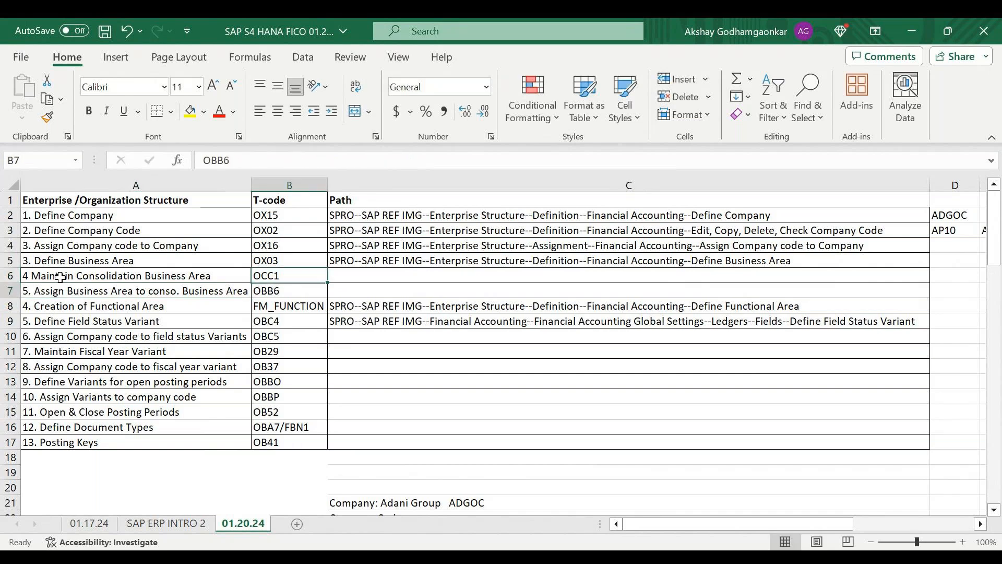
key("Down")
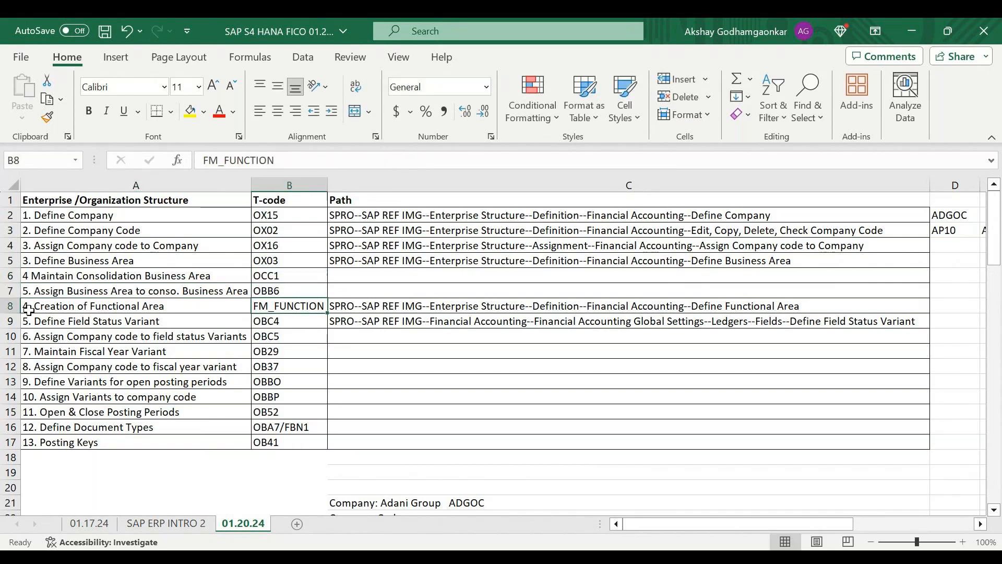
- Fill rows 2 to 7 with the lightest green theme color and save the workbook
left_click_drag(9, 215, 13, 285)
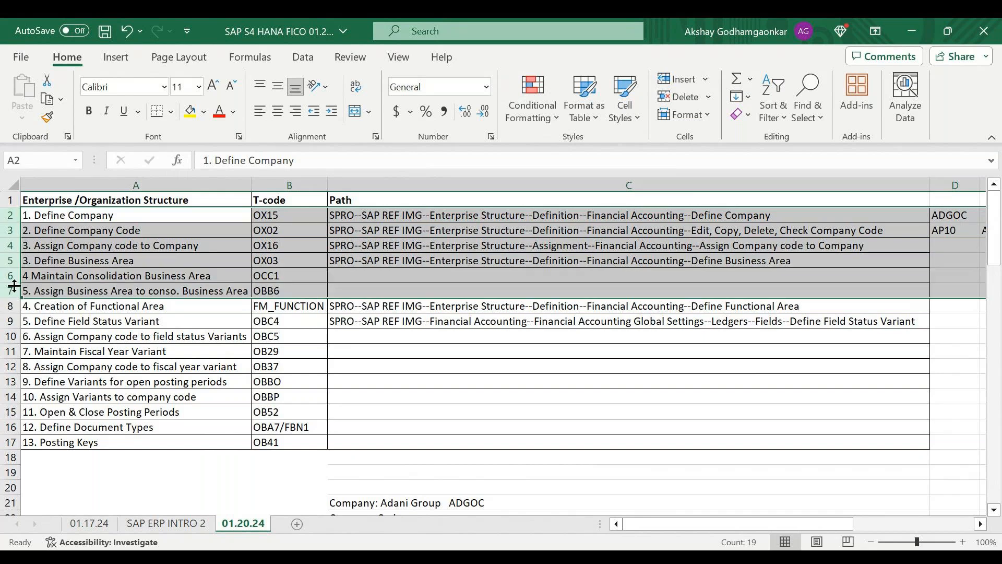
left_click(204, 111)
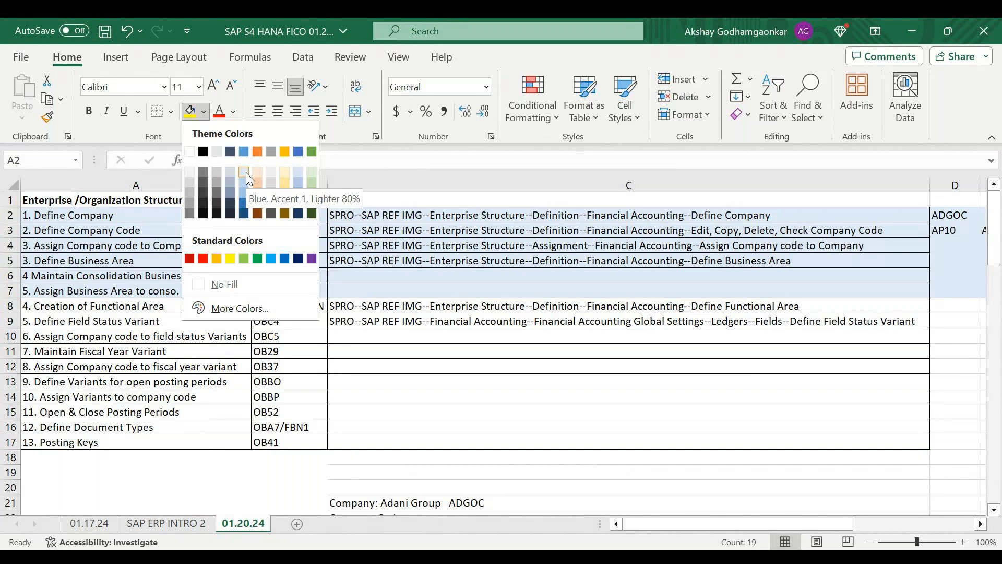
left_click(312, 174)
key("Right")
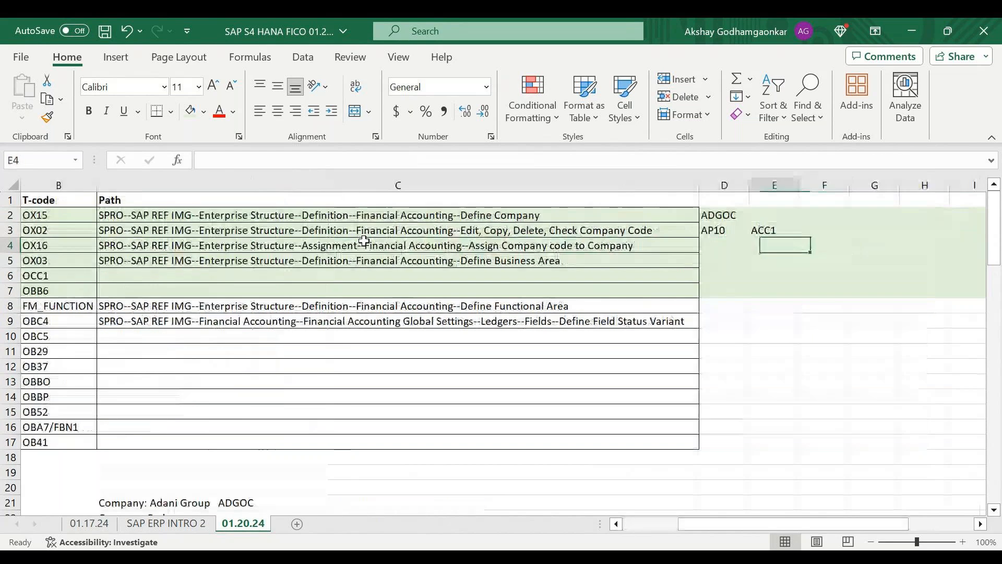
key("Home")
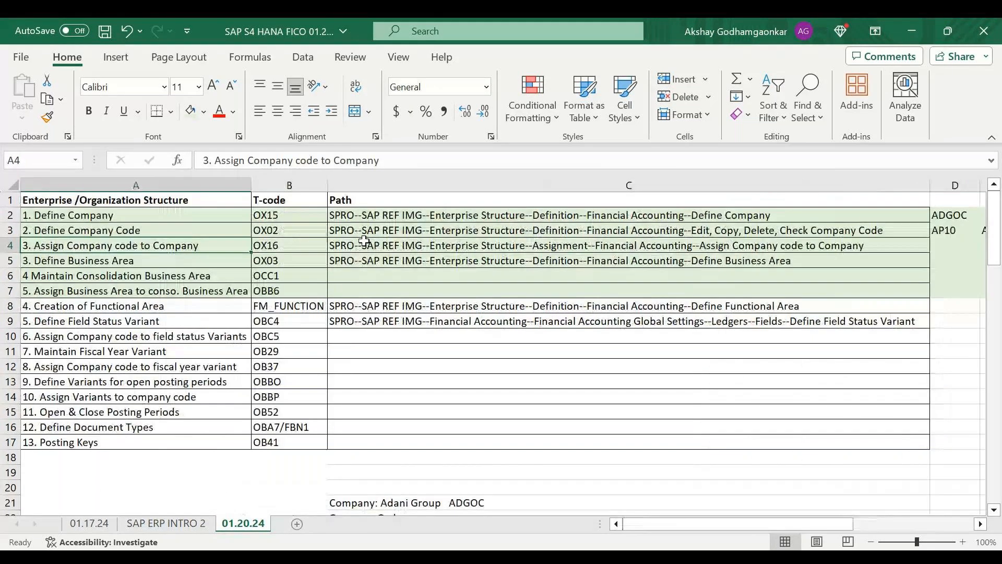
key("Right")
key("ctrl+s")
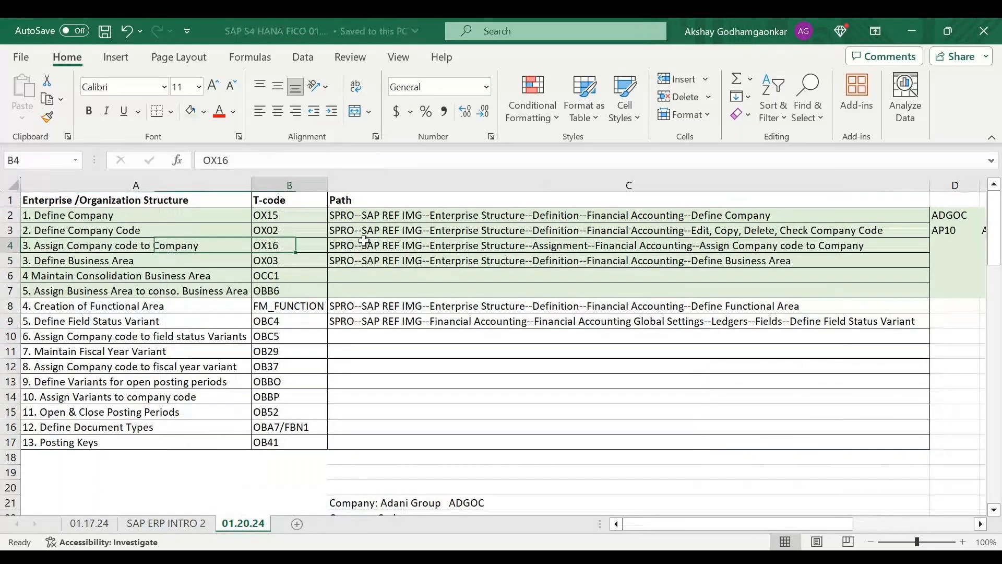
key("Right")
key("Right")
key("Right")
key("Right")
key("Right")
key("Right")
key("Right")
key("Home")
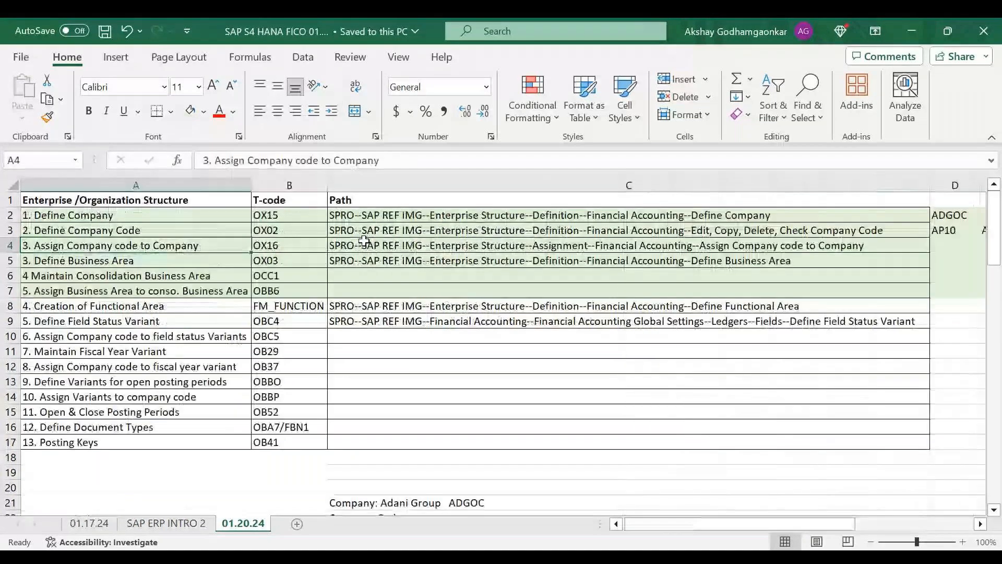
key("Right")
key("Right")
key("Right")
key("Right")
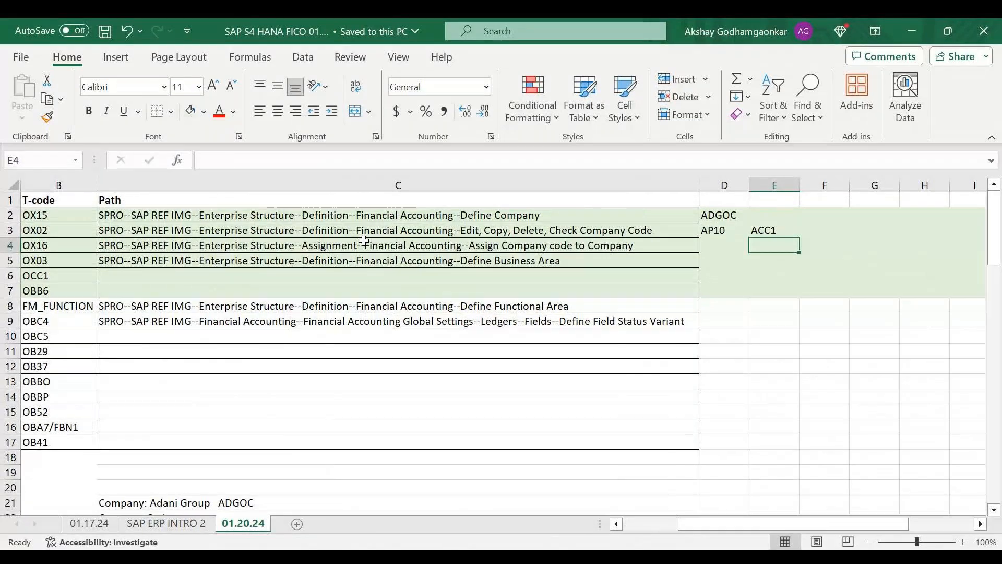
- Enter the business area code ADHY in cell D5, on the Define Business Area row
left_click(364, 241)
key("Home")
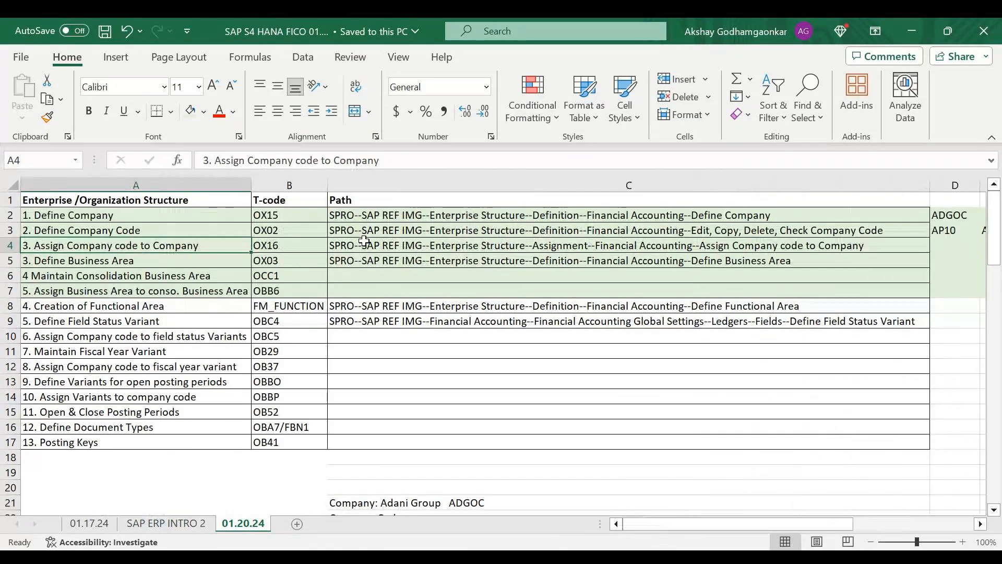
key("Right")
key("Right")
key("Right")
key("Down")
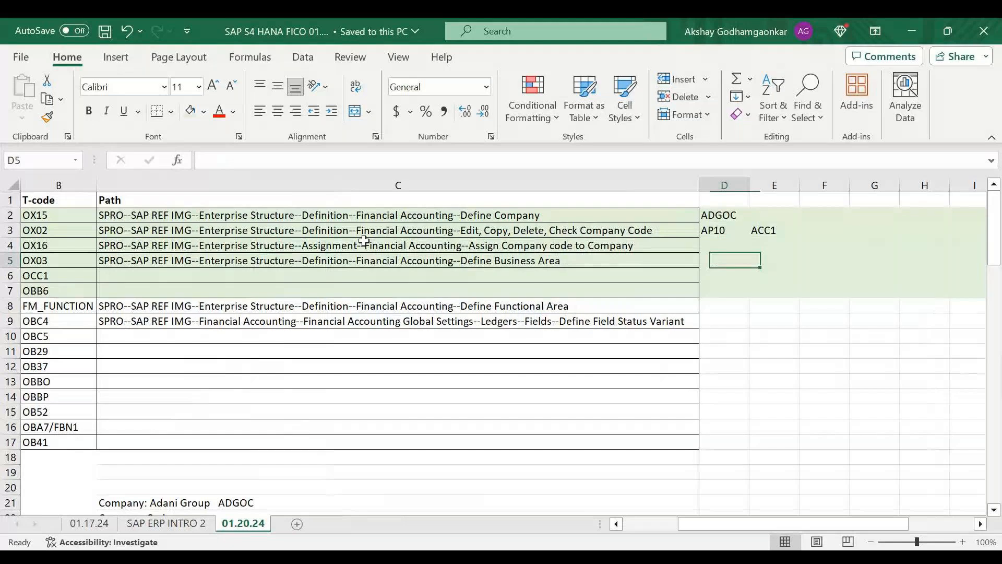
key("Home")
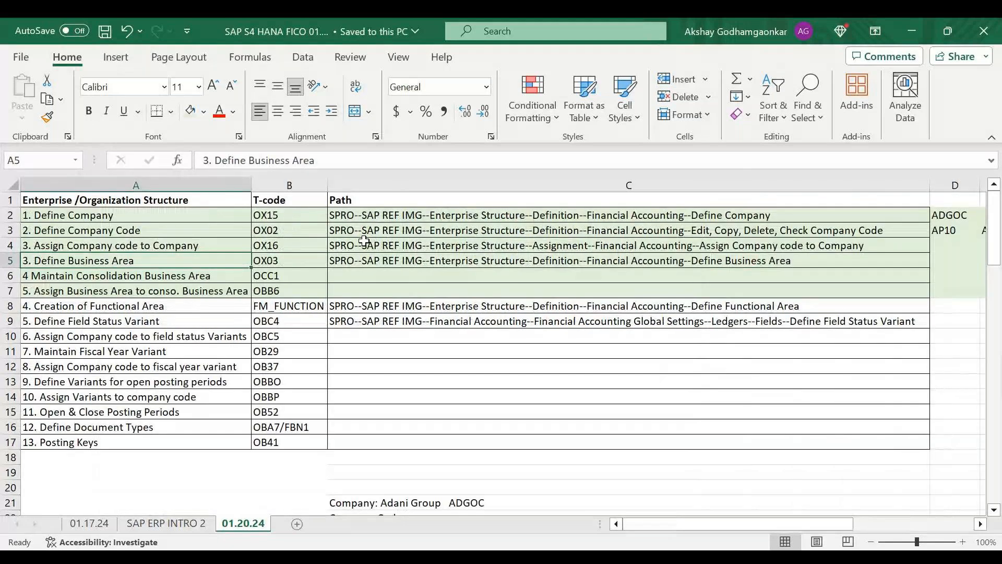
key("Right")
key("Right")
key("Right")
key("Right")
key("Right")
key("Left")
key("Left")
type("AD")
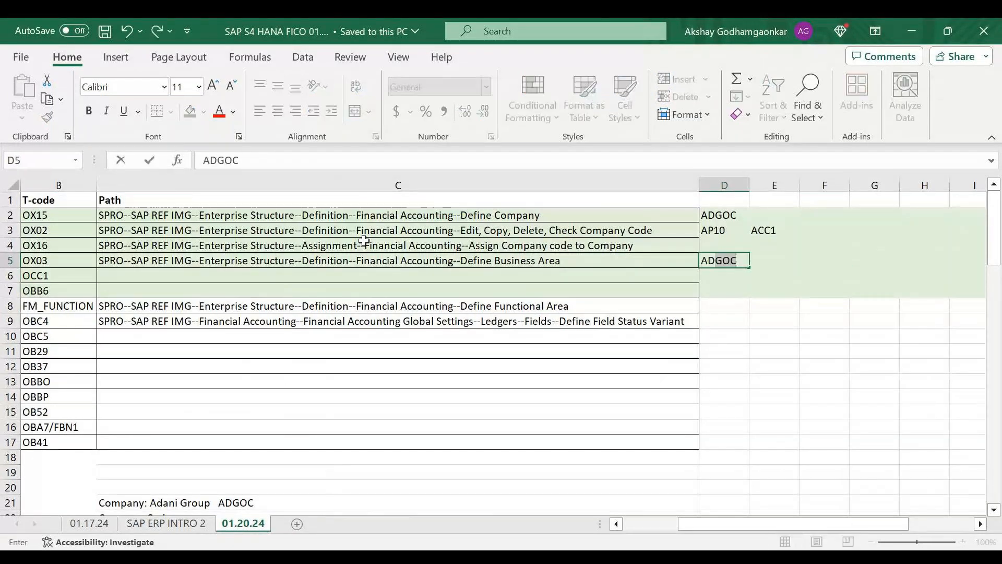
type("HY")
key("Right")
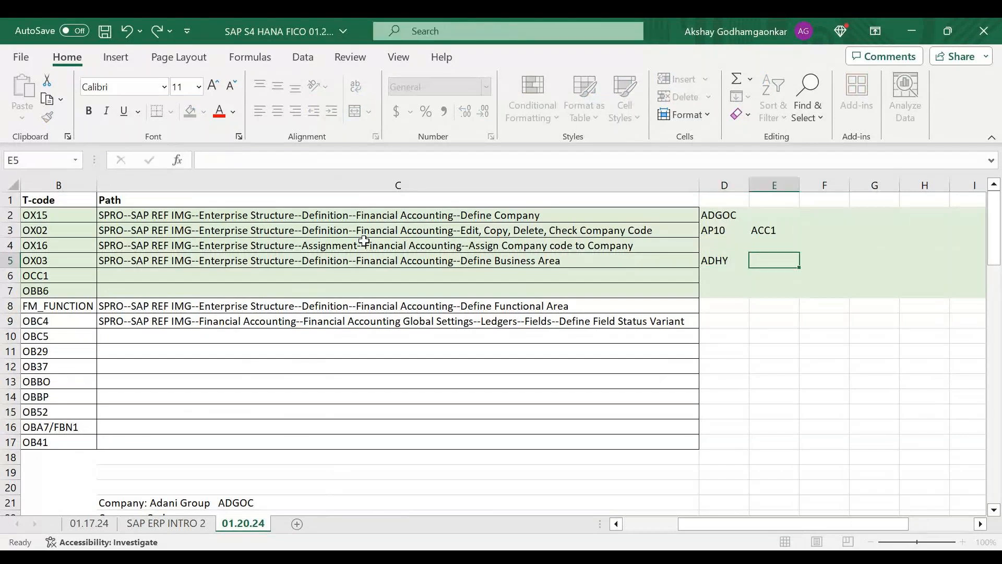
- Add the business area codes ADPU, ADCH and ADDE in cells E5 to G5
type("ADPU")
key("Right")
type("AD")
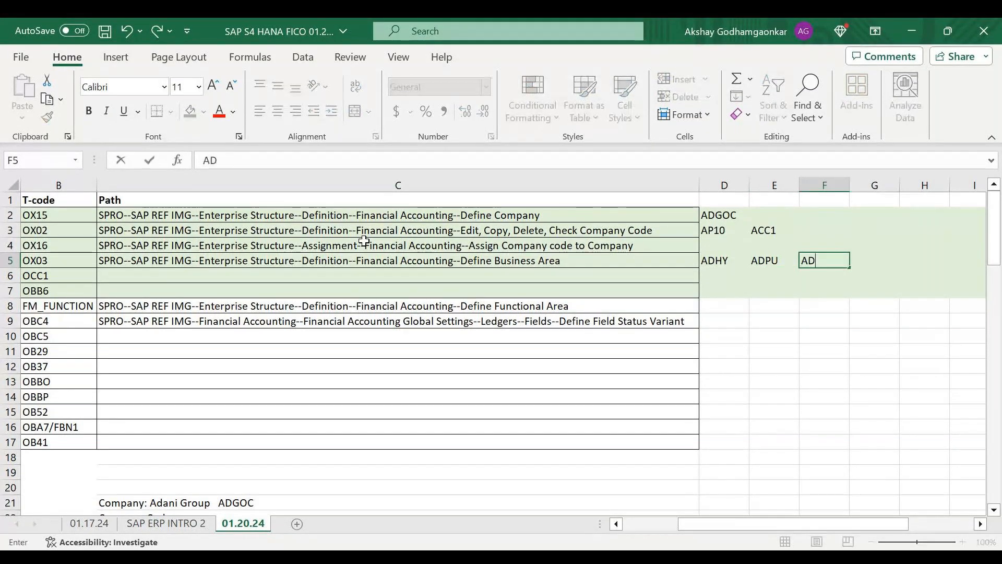
type("CH")
key("Right")
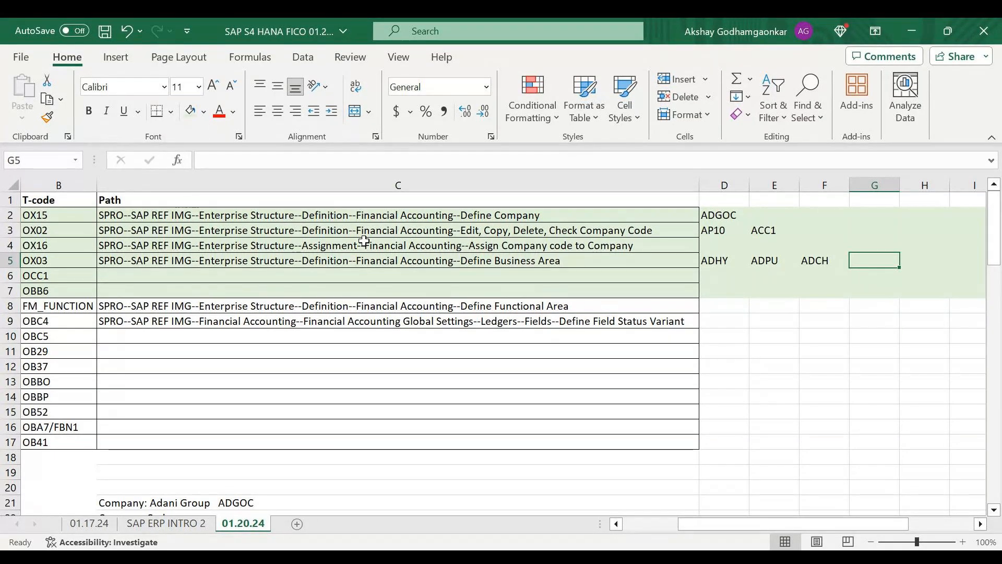
type("ADDE")
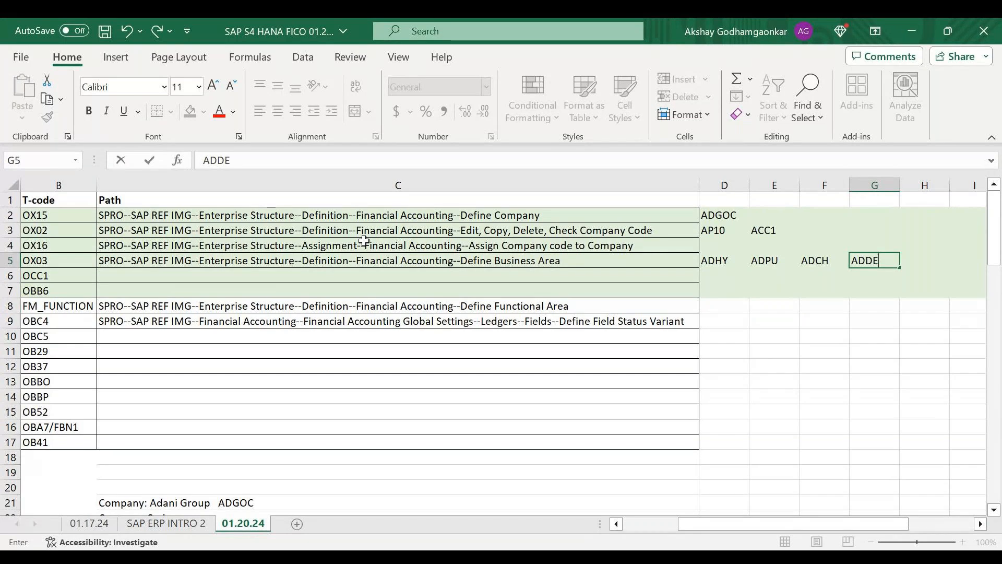
key("alt+Tab")
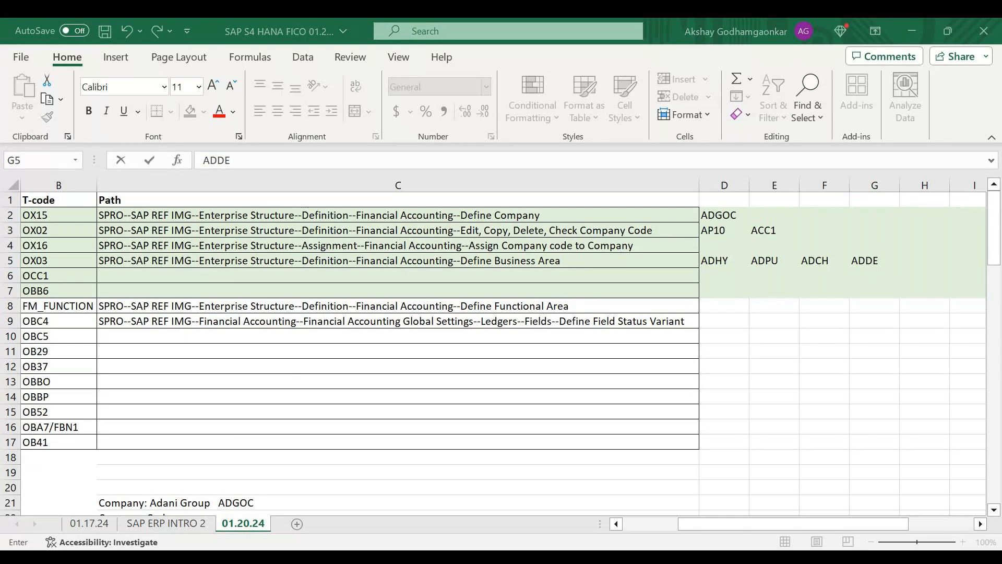
key("alt+Tab")
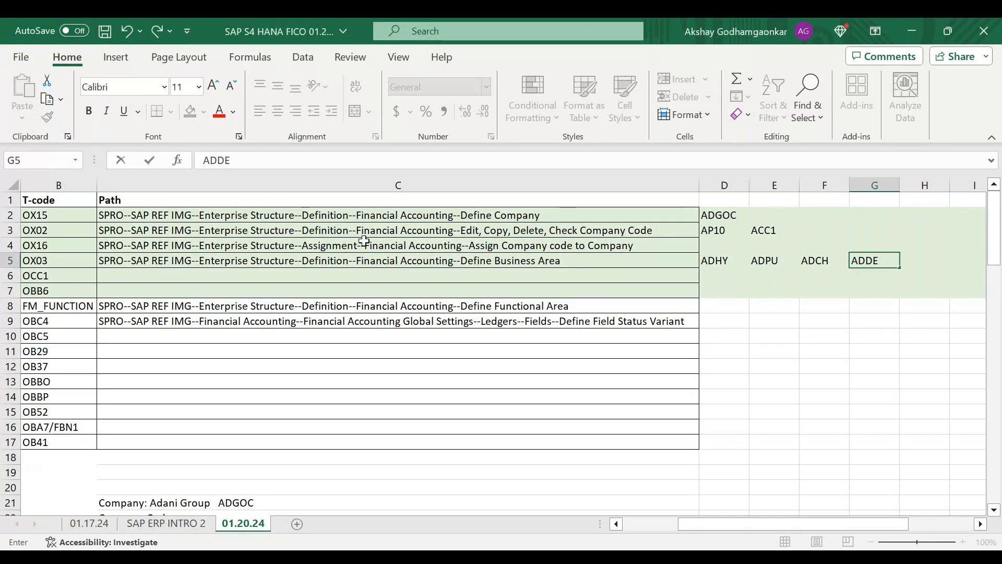
key("Return")
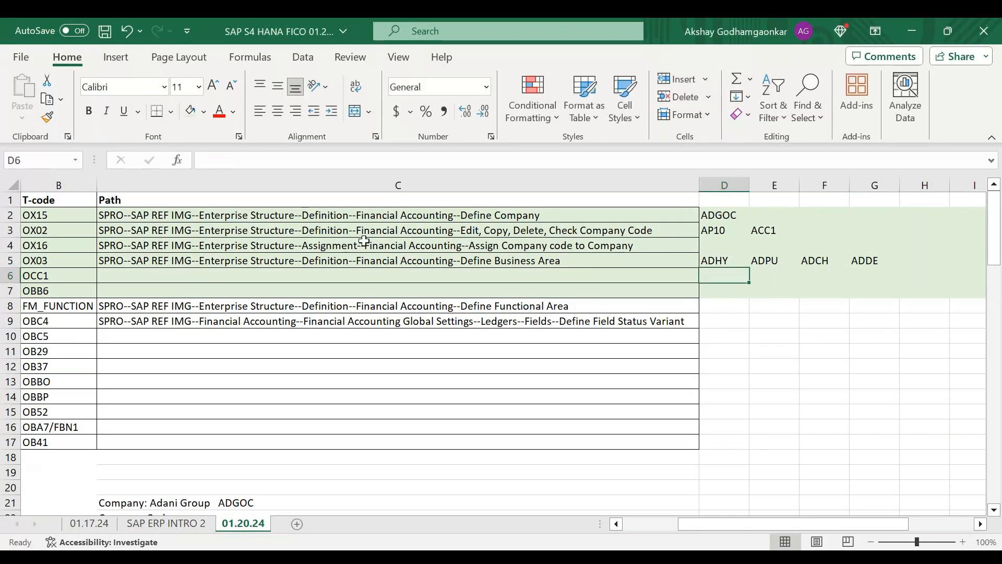
- Enter the consolidation business area codes ADSI and ADNI in cells D6 and E6
key("Left")
key("Left")
key("Left")
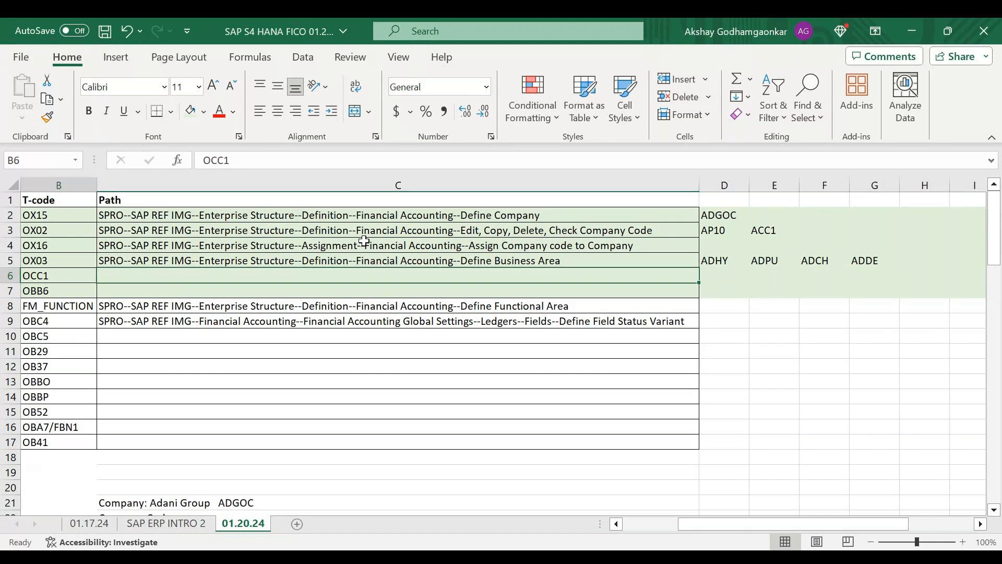
key("Right")
key("Right")
key("Right")
key("Right")
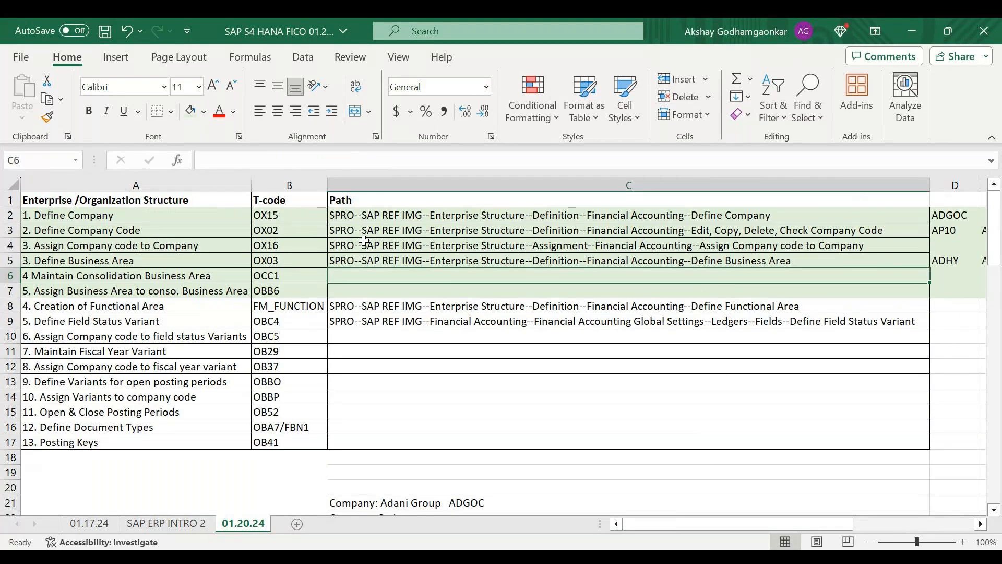
key("Left")
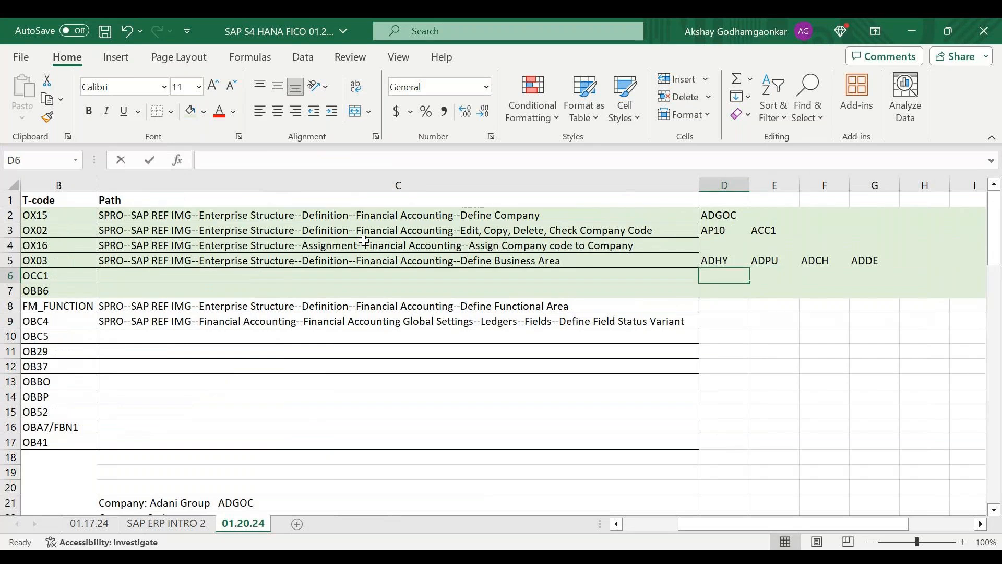
type("ADSI")
key("Tab")
type("ADNI")
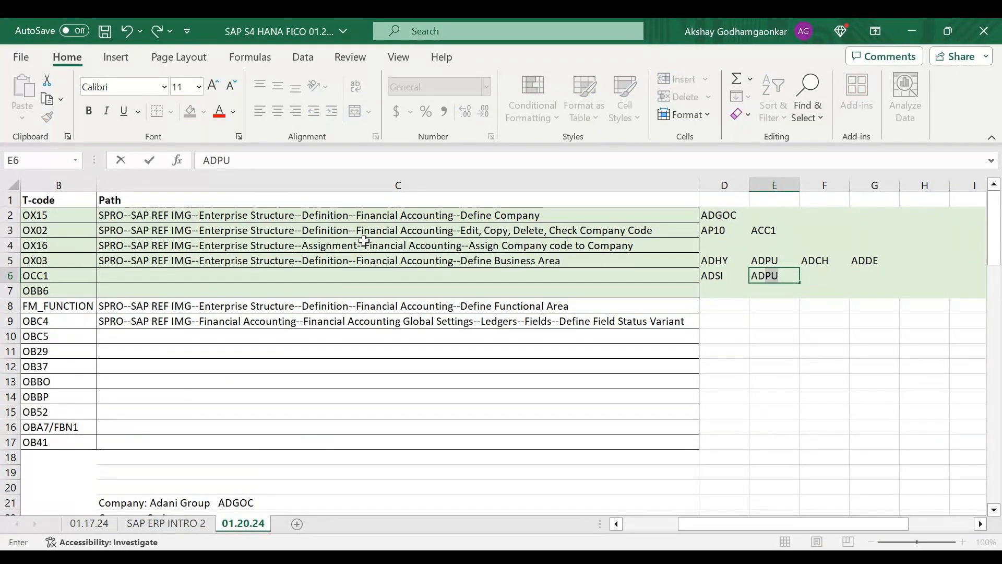
key("Left")
- Save the workbook with the new business area and consolidation business area codes
key("Left")
key("Left")
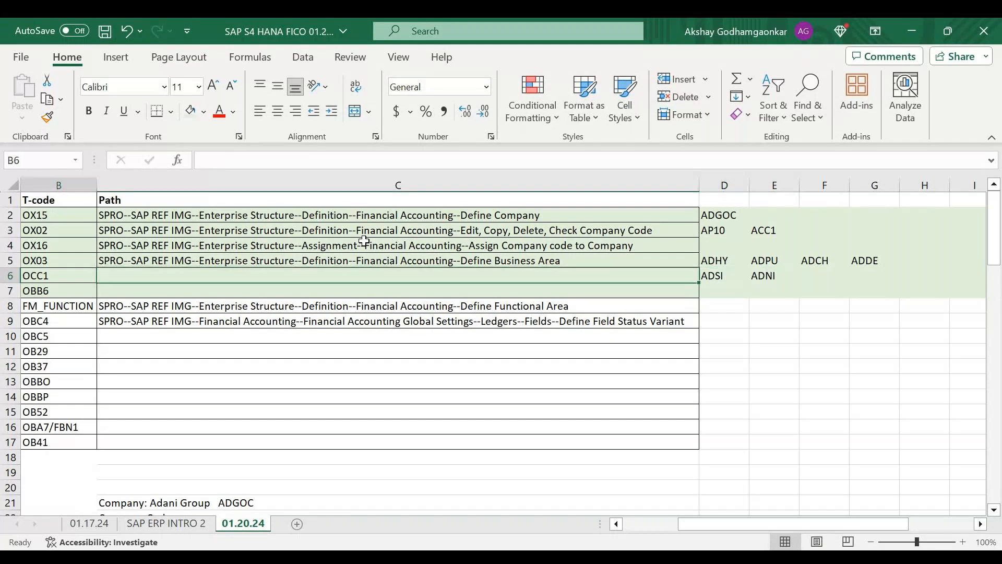
key("Left")
key("Down")
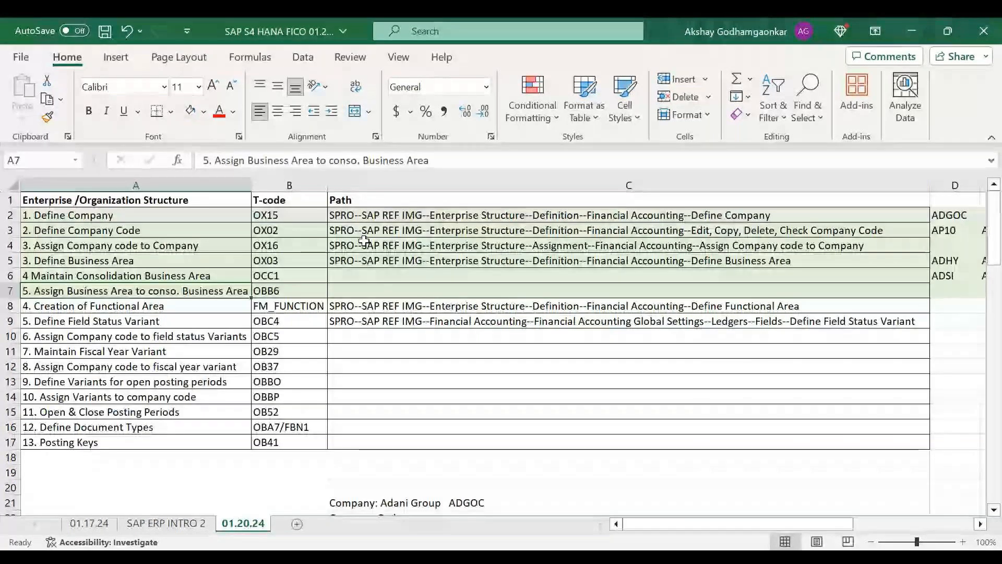
key("Right")
key("Right")
key("Right")
scroll(364, 241, "right", 1)
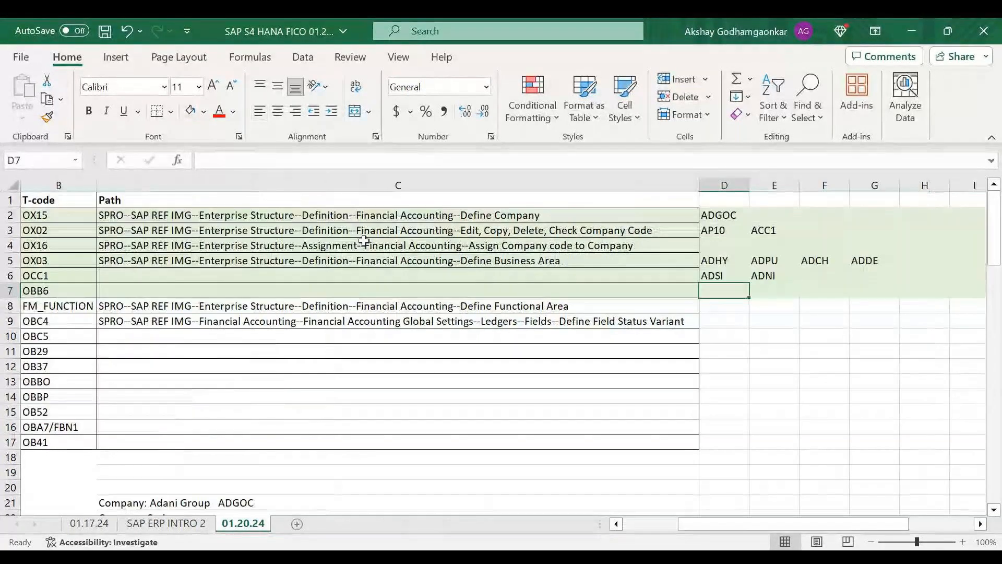
key("Right")
key("Left")
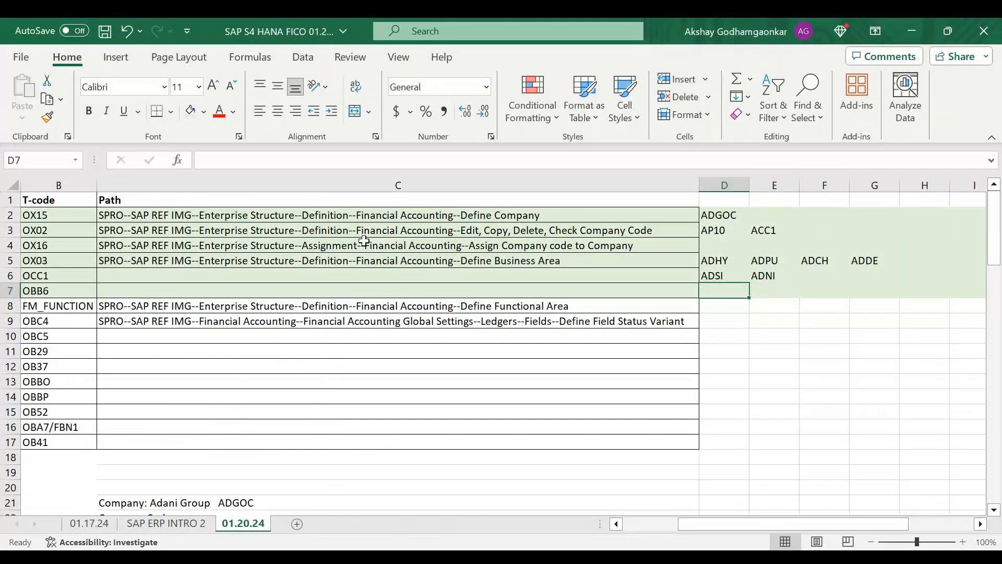
key("Home")
key("ctrl+s")
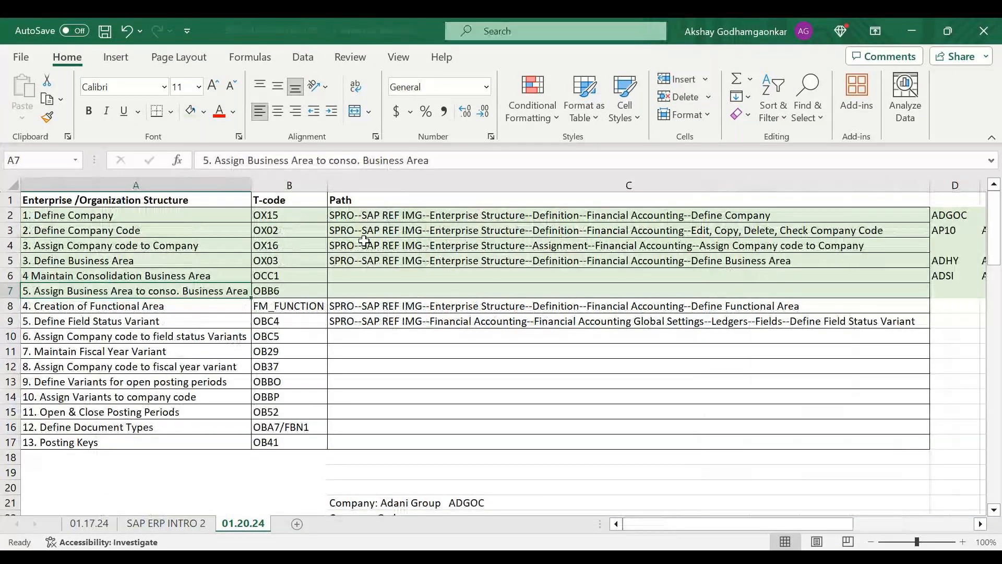
- Renumber the Creation of Functional Area entry in cell A8 to 6 and save the workbook
key("Down")
key("Down")
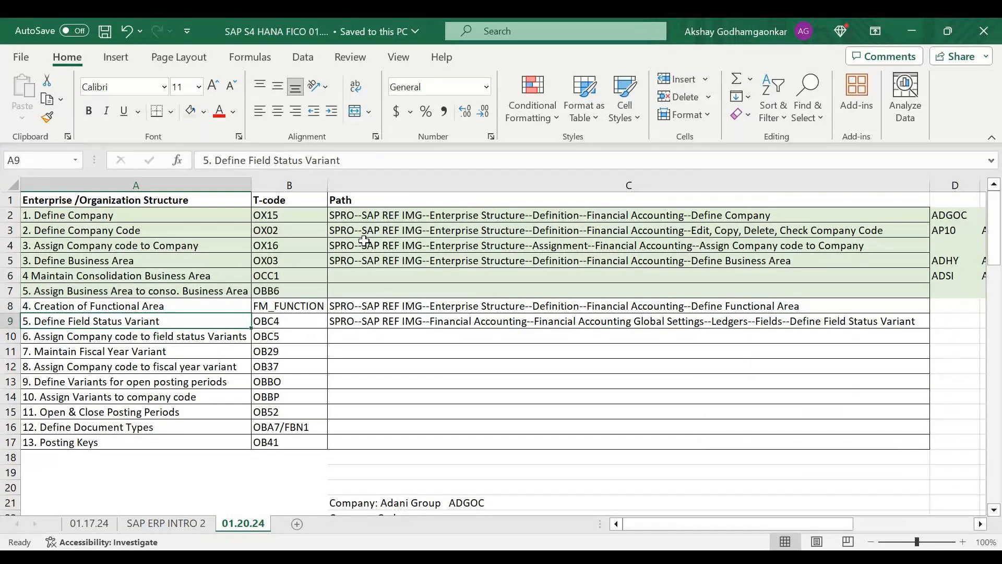
key("Up")
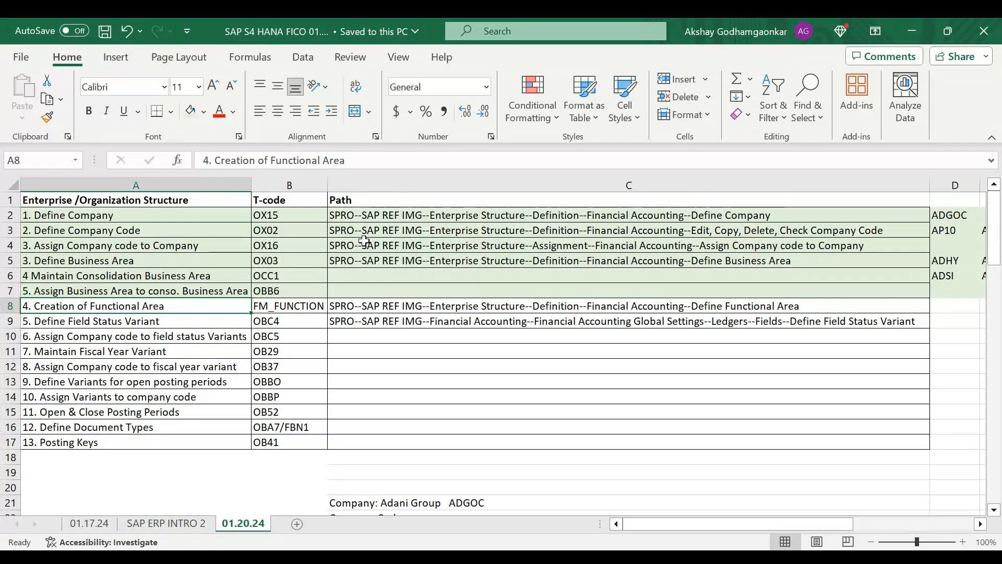
left_click(213, 160)
key("BackSpace")
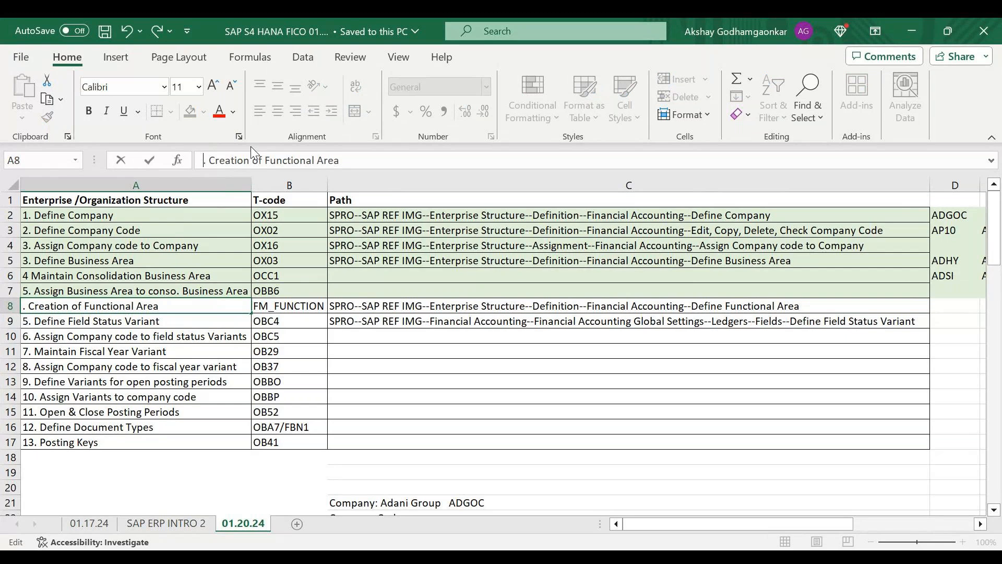
type("6")
key("Return")
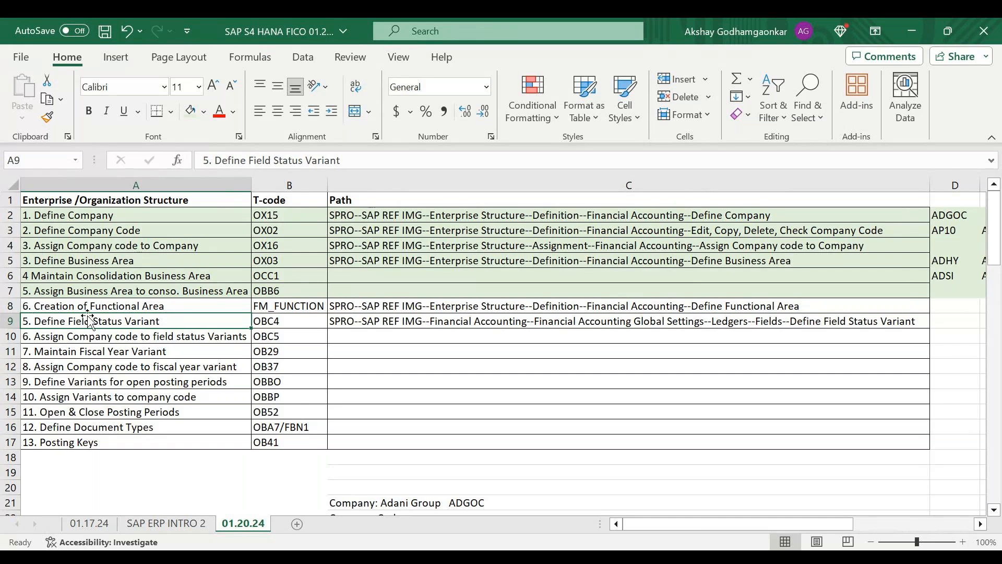
left_click(427, 275)
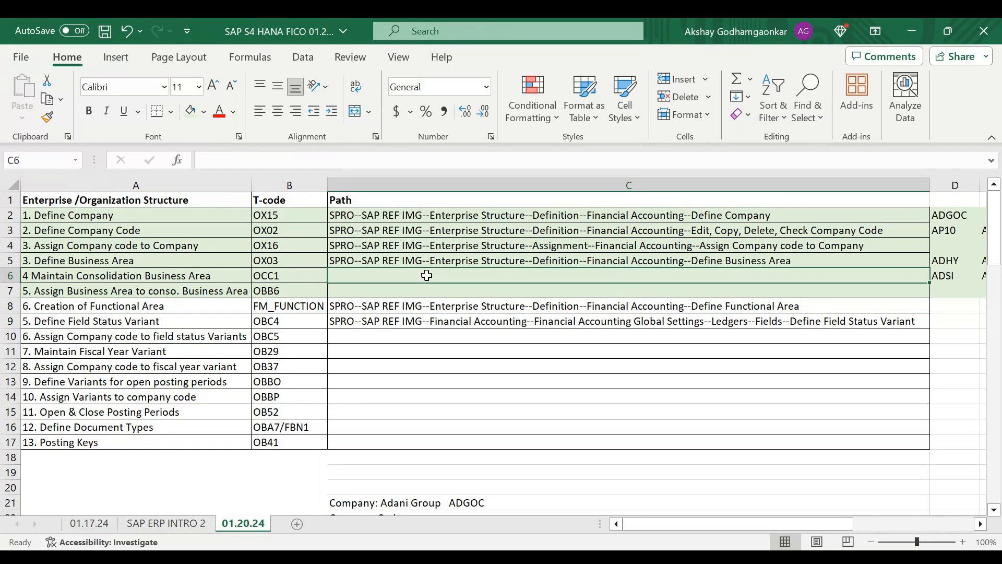
key("ctrl+s")
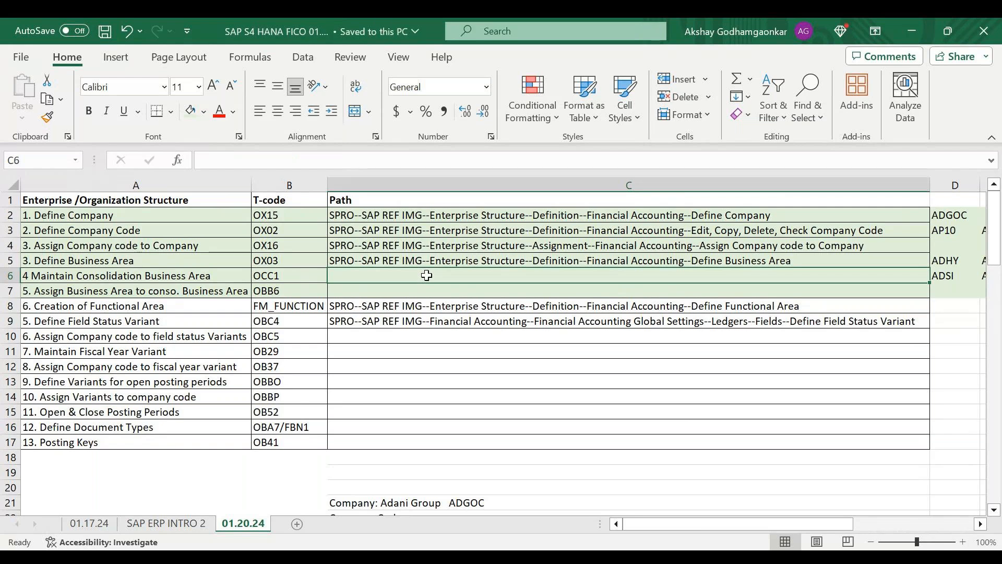
key("Down")
key("Down")
key("Down")
key("Down")
key("Down")
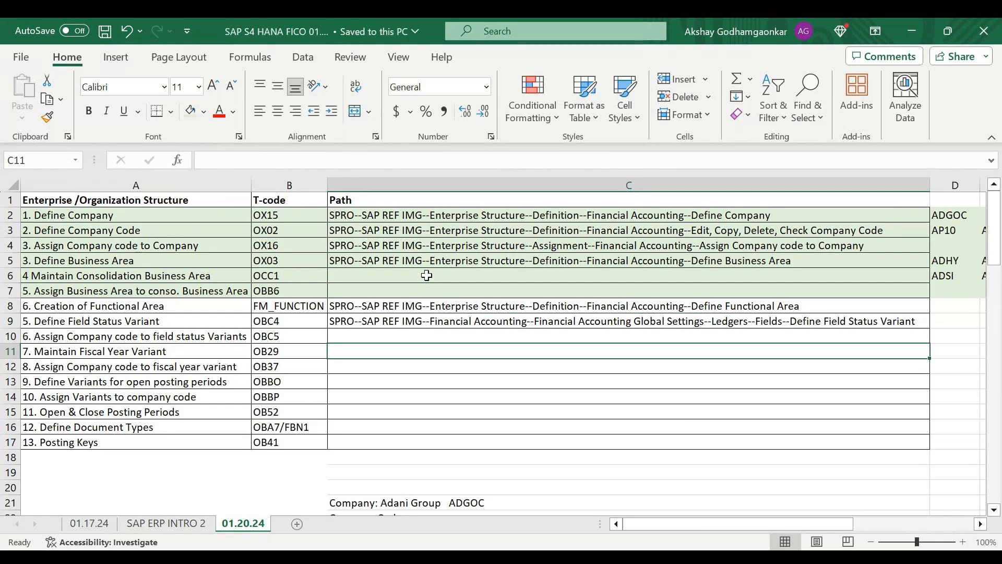
key("Left")
key("Left")
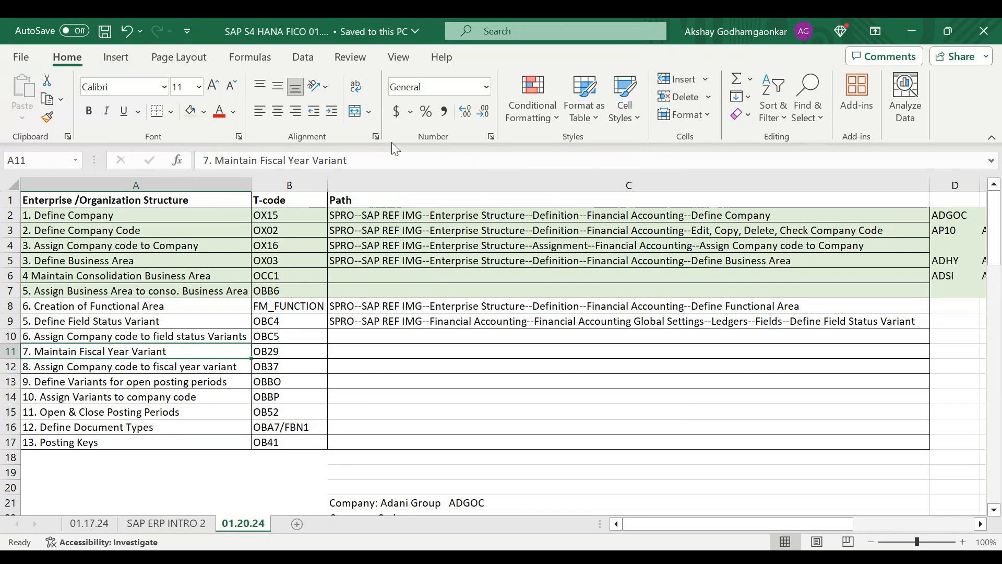
left_click(438, 389)
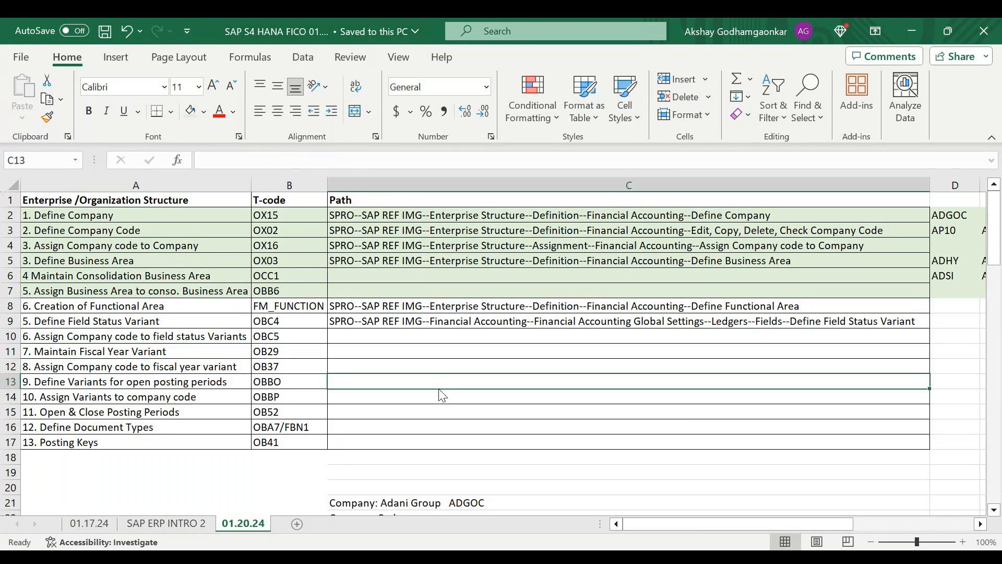
- Save a copy of the workbook in the same folder under the file name SAP FICO 01.20.24
key("F12")
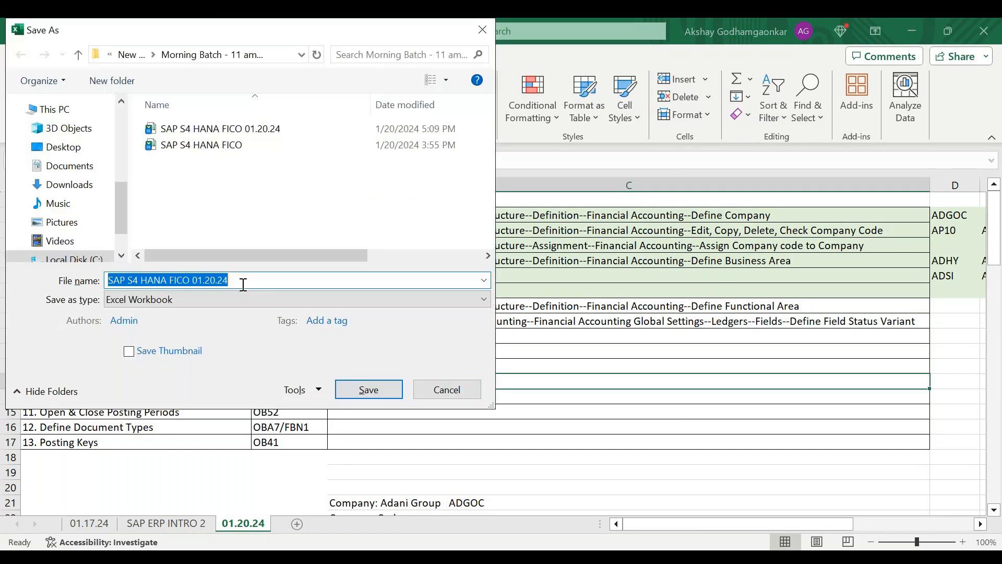
left_click(168, 280)
key("BackSpace")
key("BackSpace")
key("BackSpace")
key("BackSpace")
key("BackSpace")
key("BackSpace")
key("BackSpace")
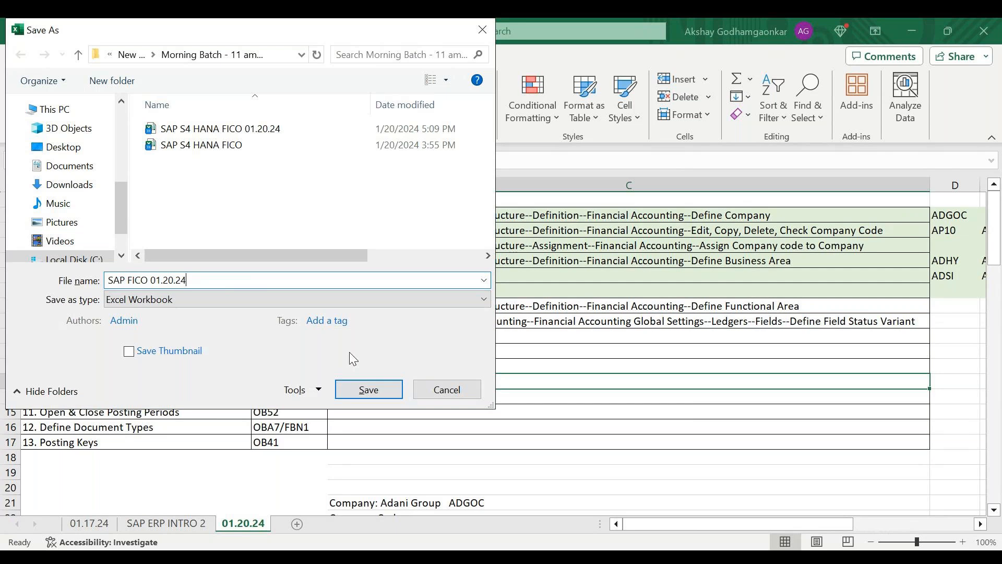
left_click(368, 390)
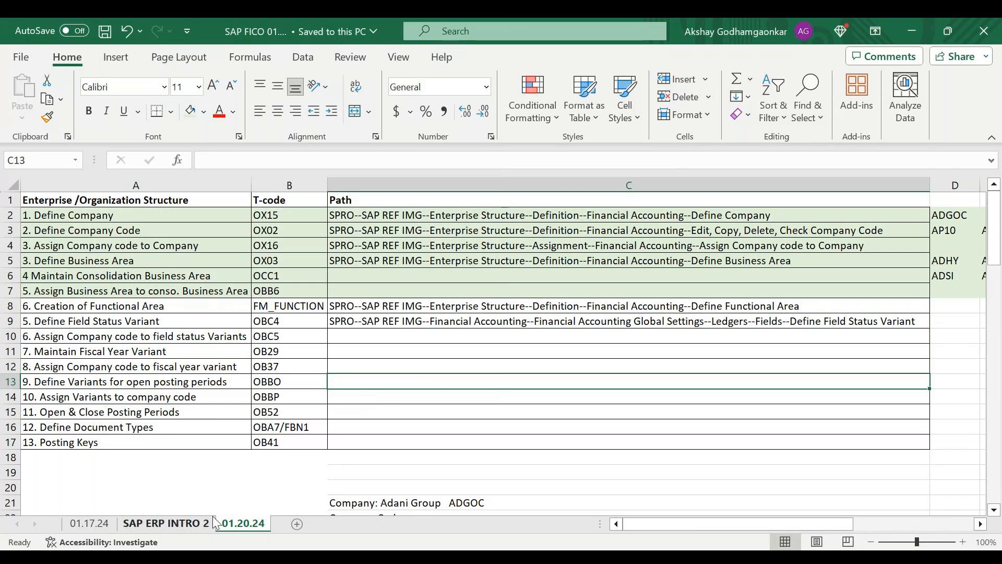
left_click(250, 453)
left_click(532, 396)
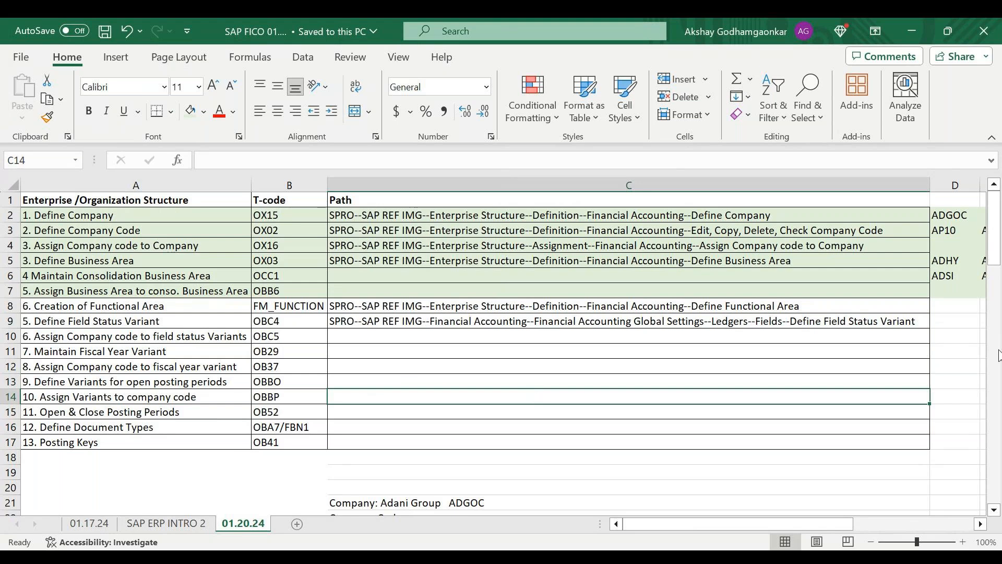
left_click_drag(995, 259, 996, 297)
left_click(642, 373)
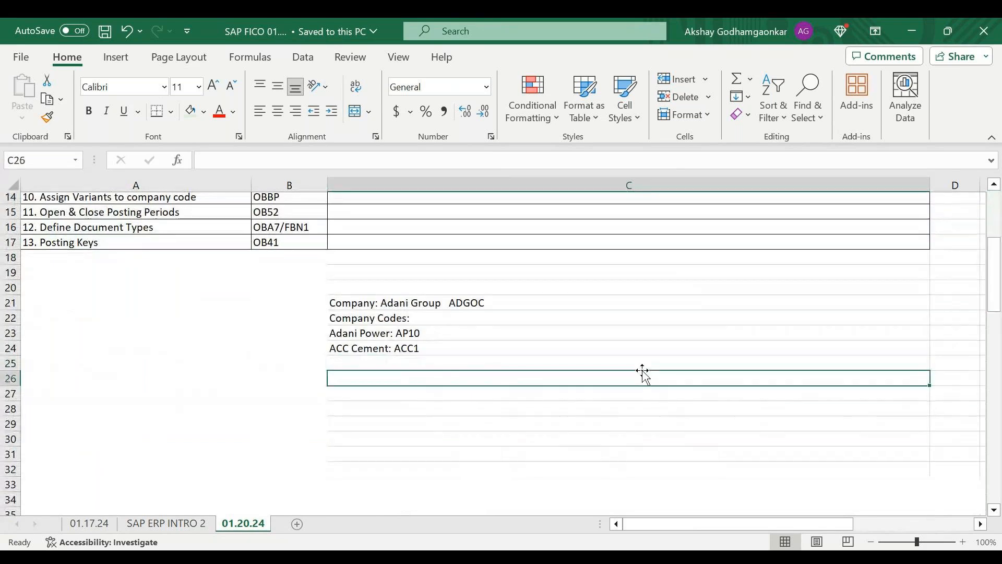